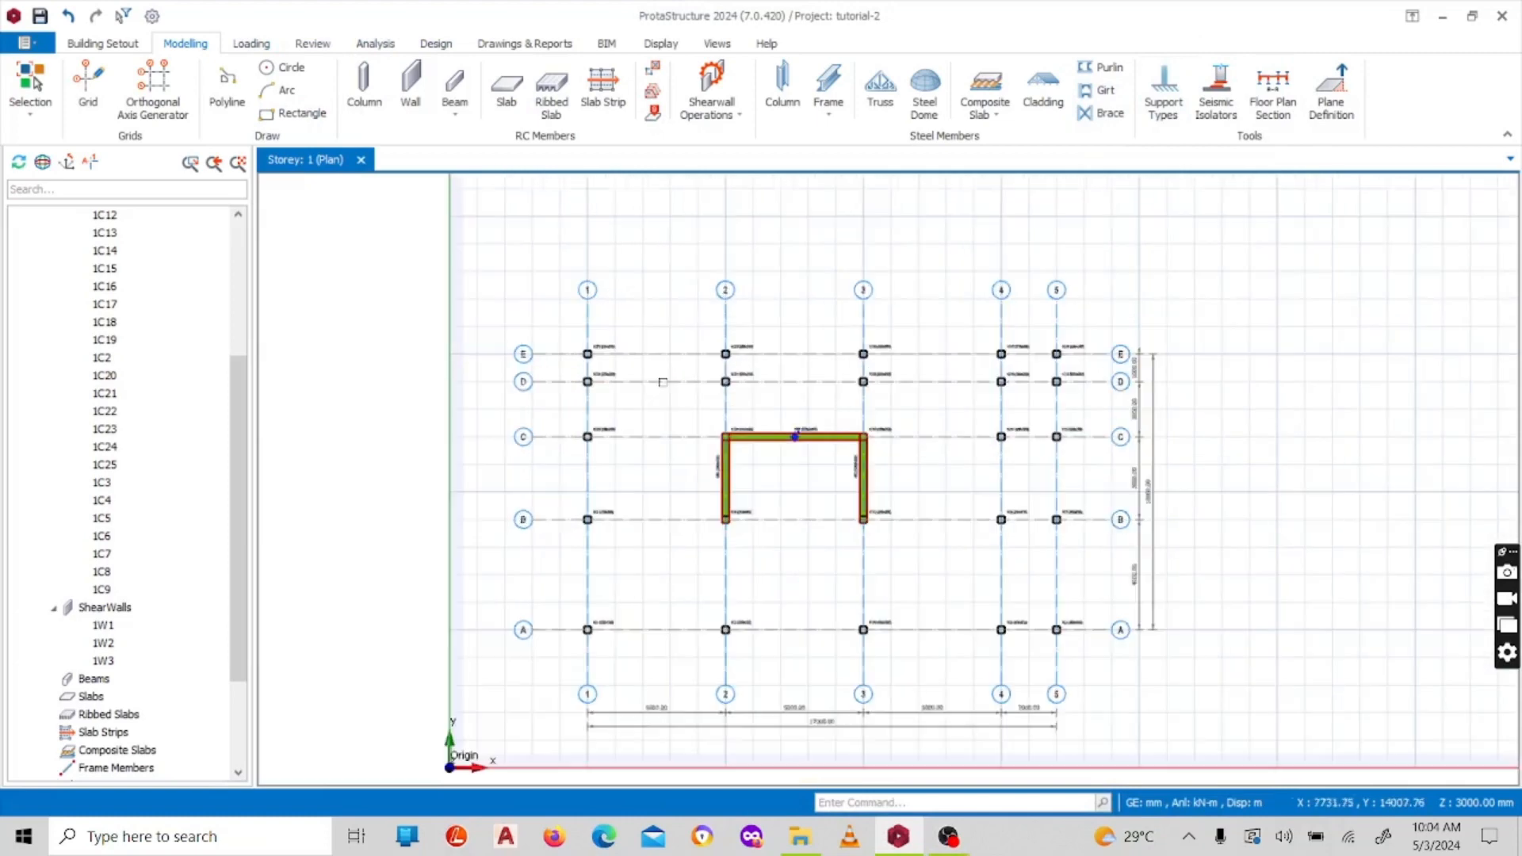
# Step: Start inserting normal beams and set the section height h to 450 mm
pyautogui.scroll(-2, 657, 366)
pyautogui.scroll(2, 674, 353)
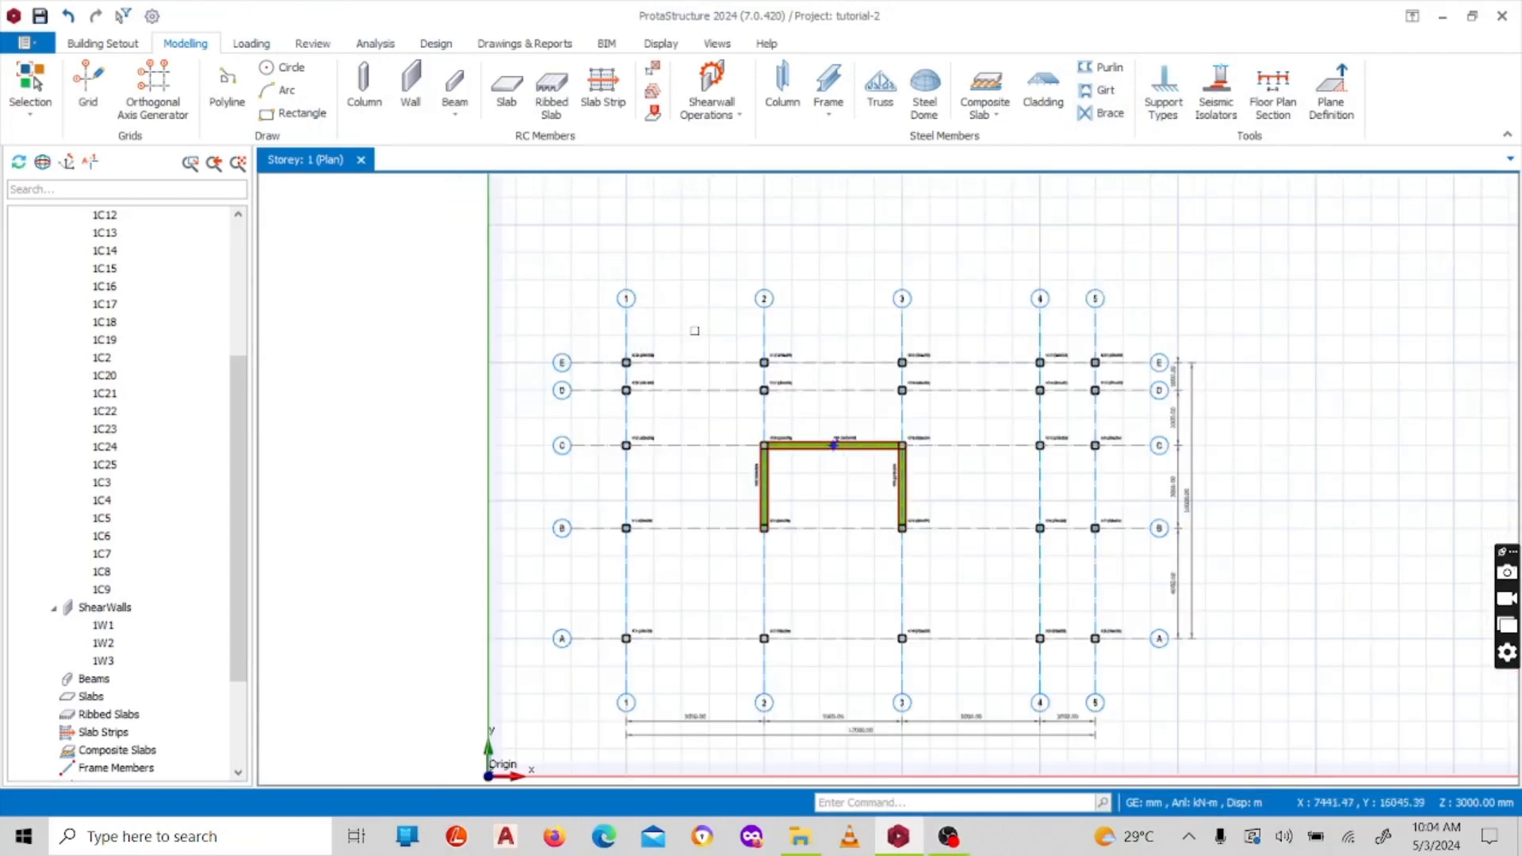
pyautogui.moveTo(701, 376); pyautogui.dragTo(731, 349, button='middle')
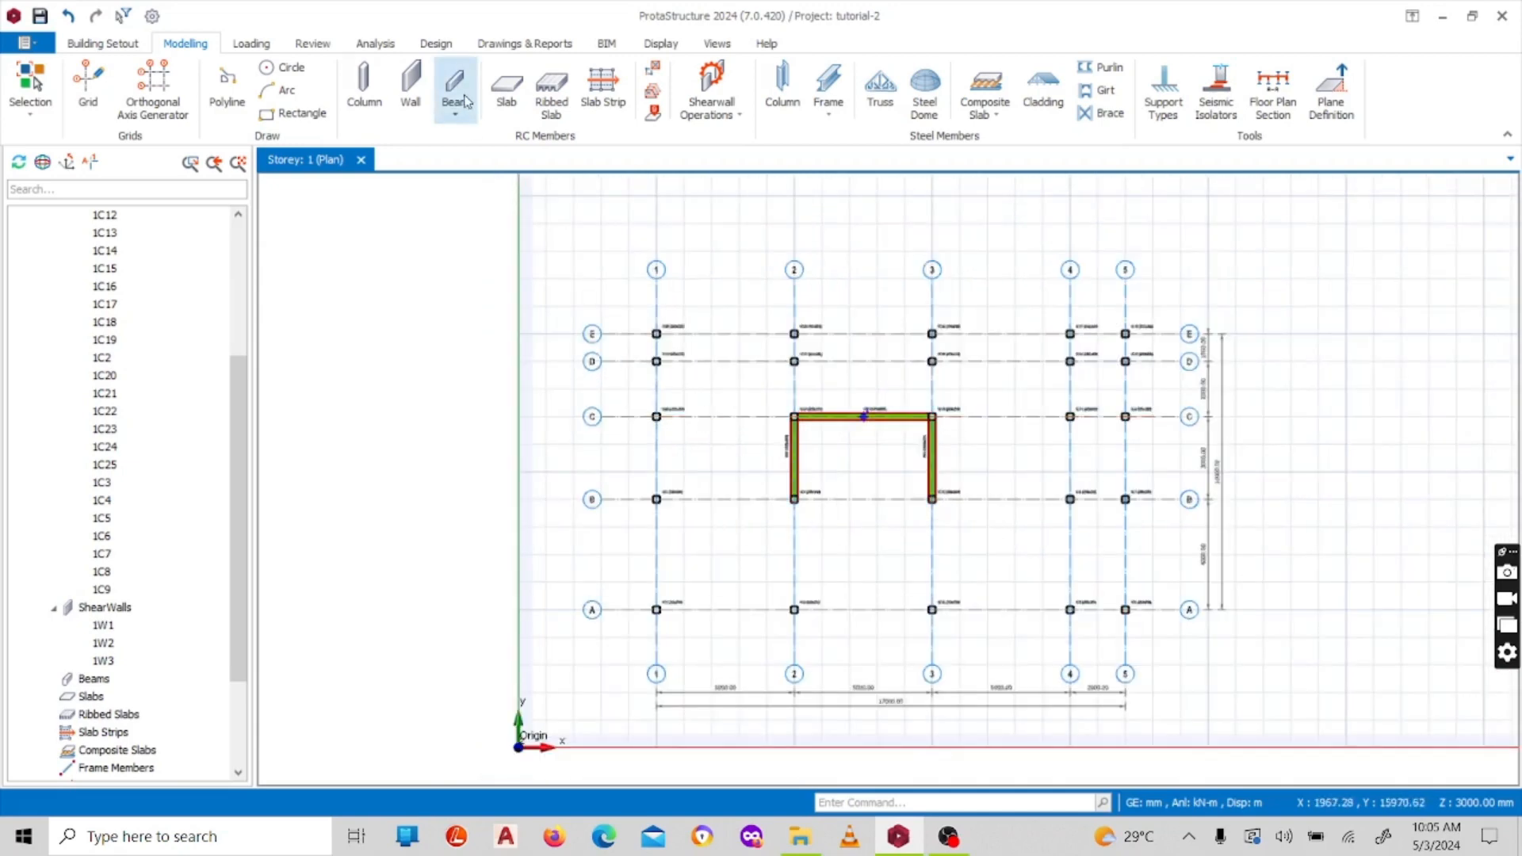
pyautogui.click(456, 113)
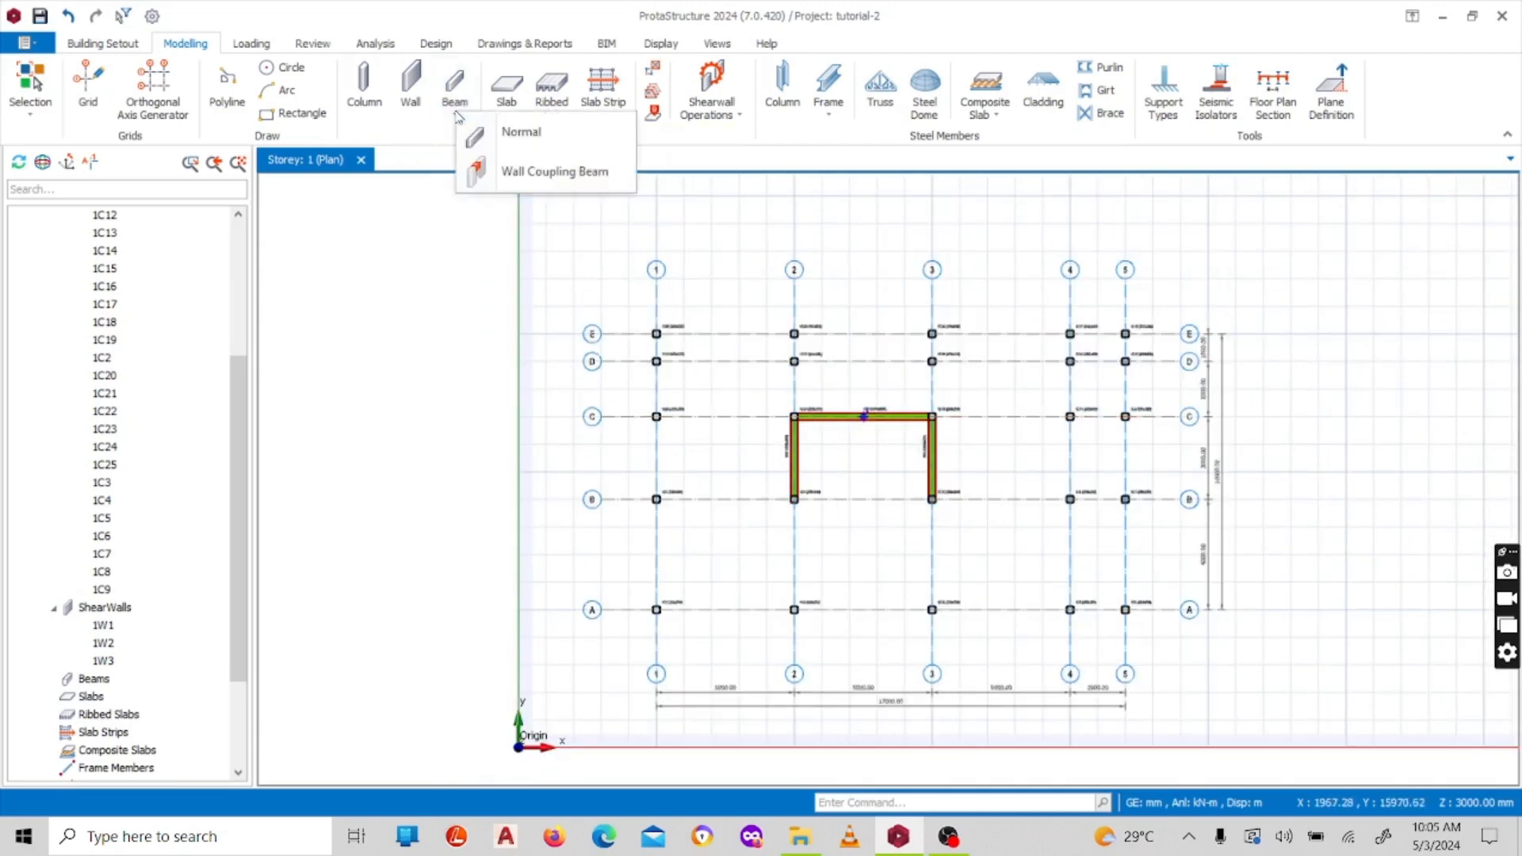
pyautogui.click(541, 154)
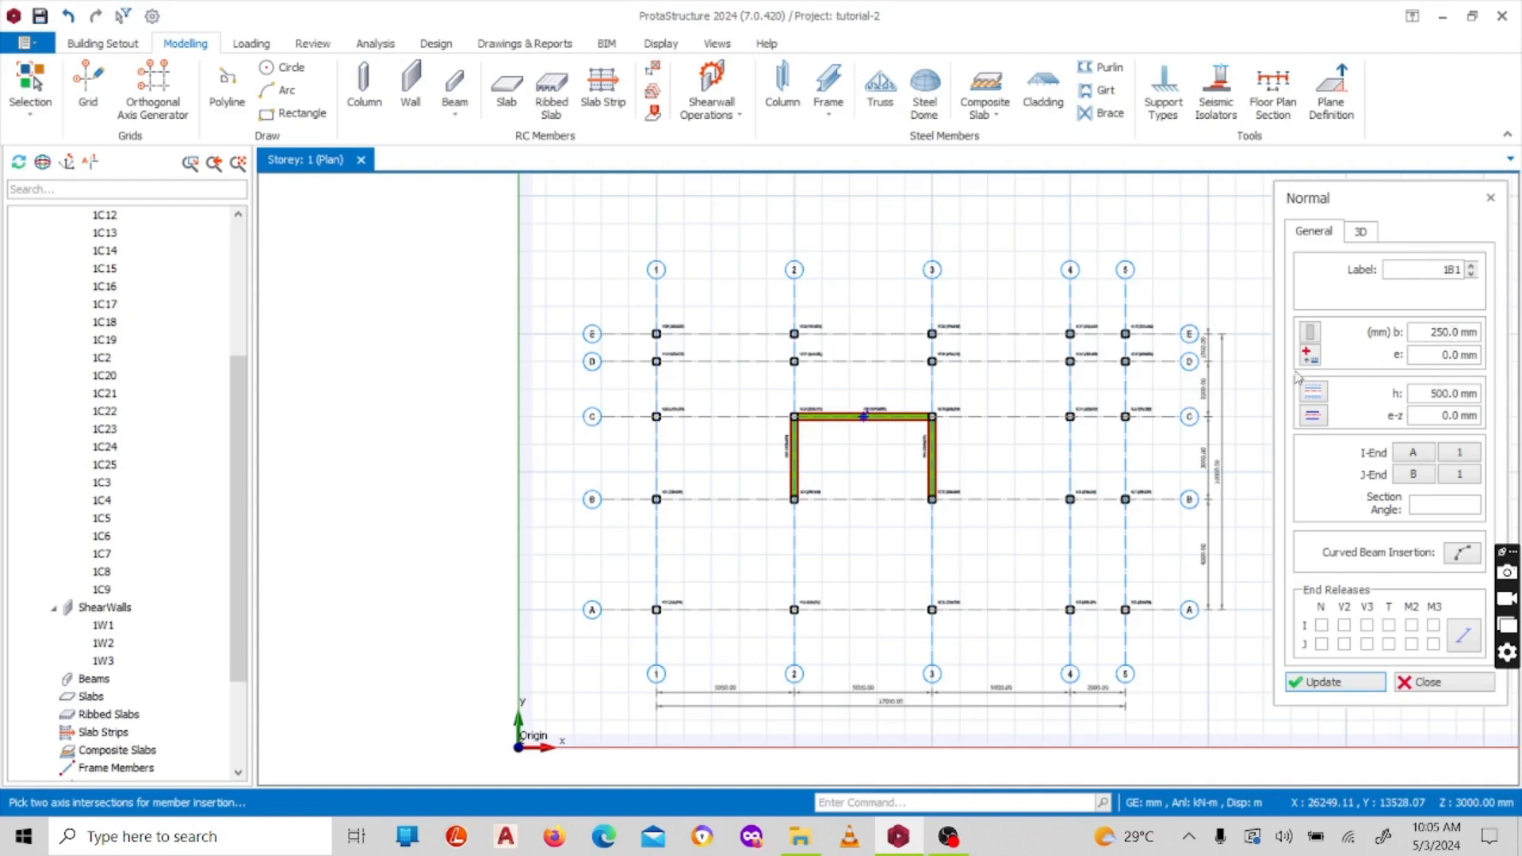
pyautogui.scroll(5, 808, 432)
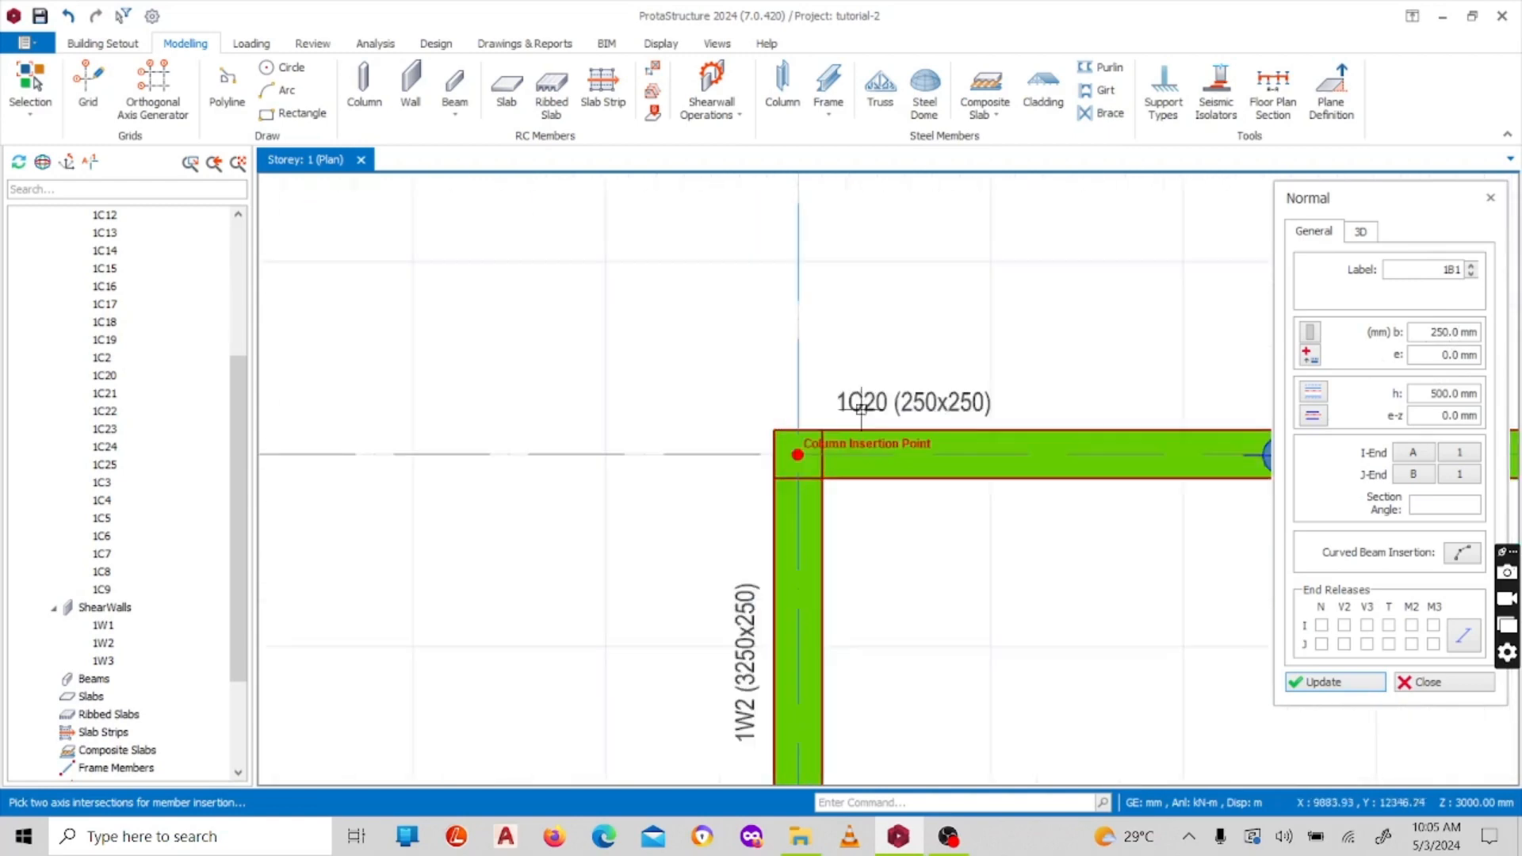
pyautogui.scroll(-5, 761, 409)
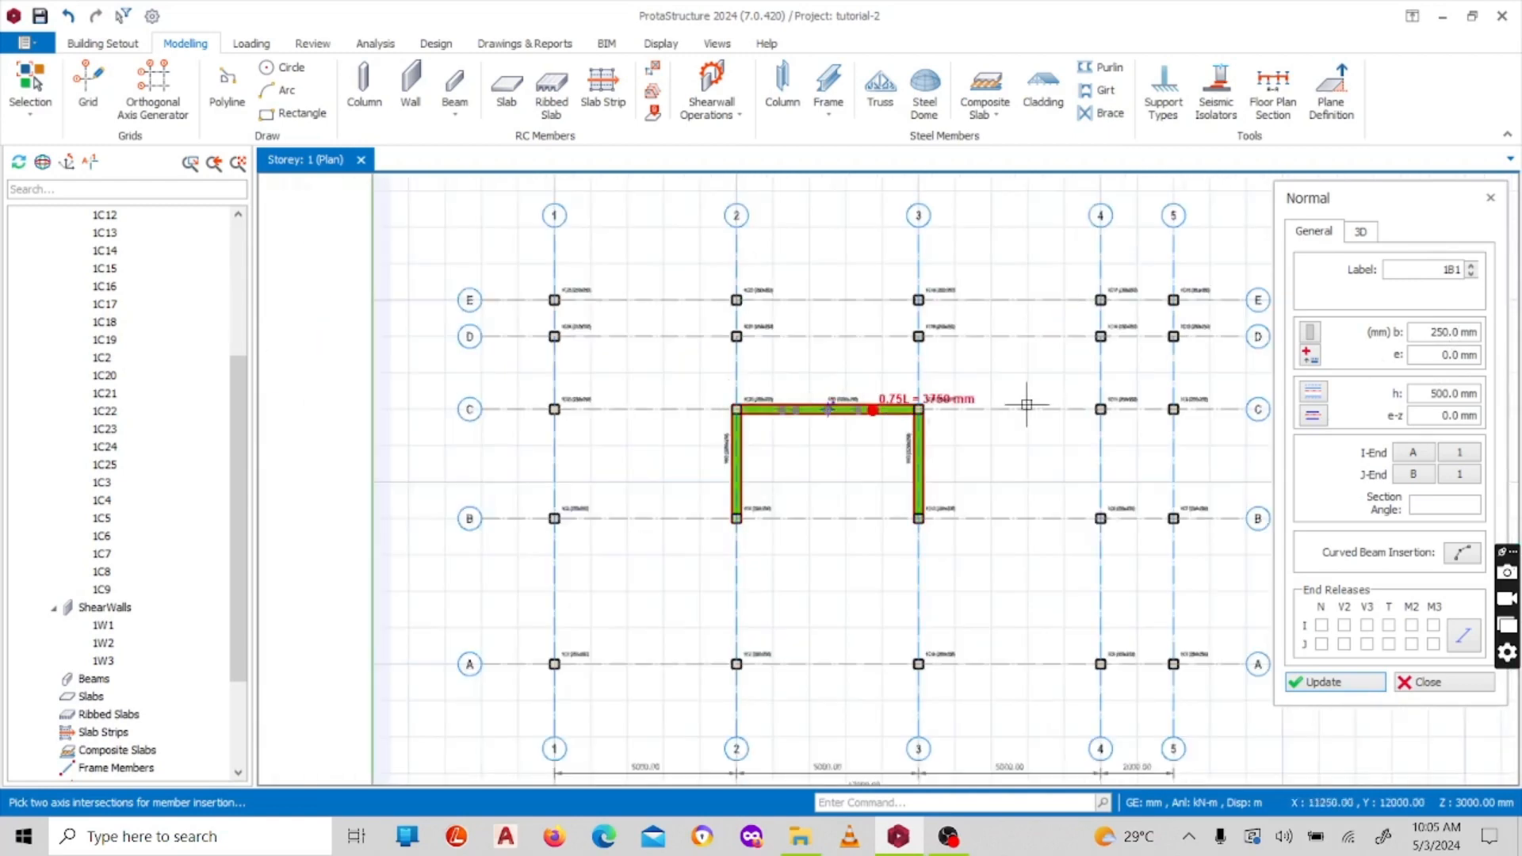
pyautogui.click(1449, 392)
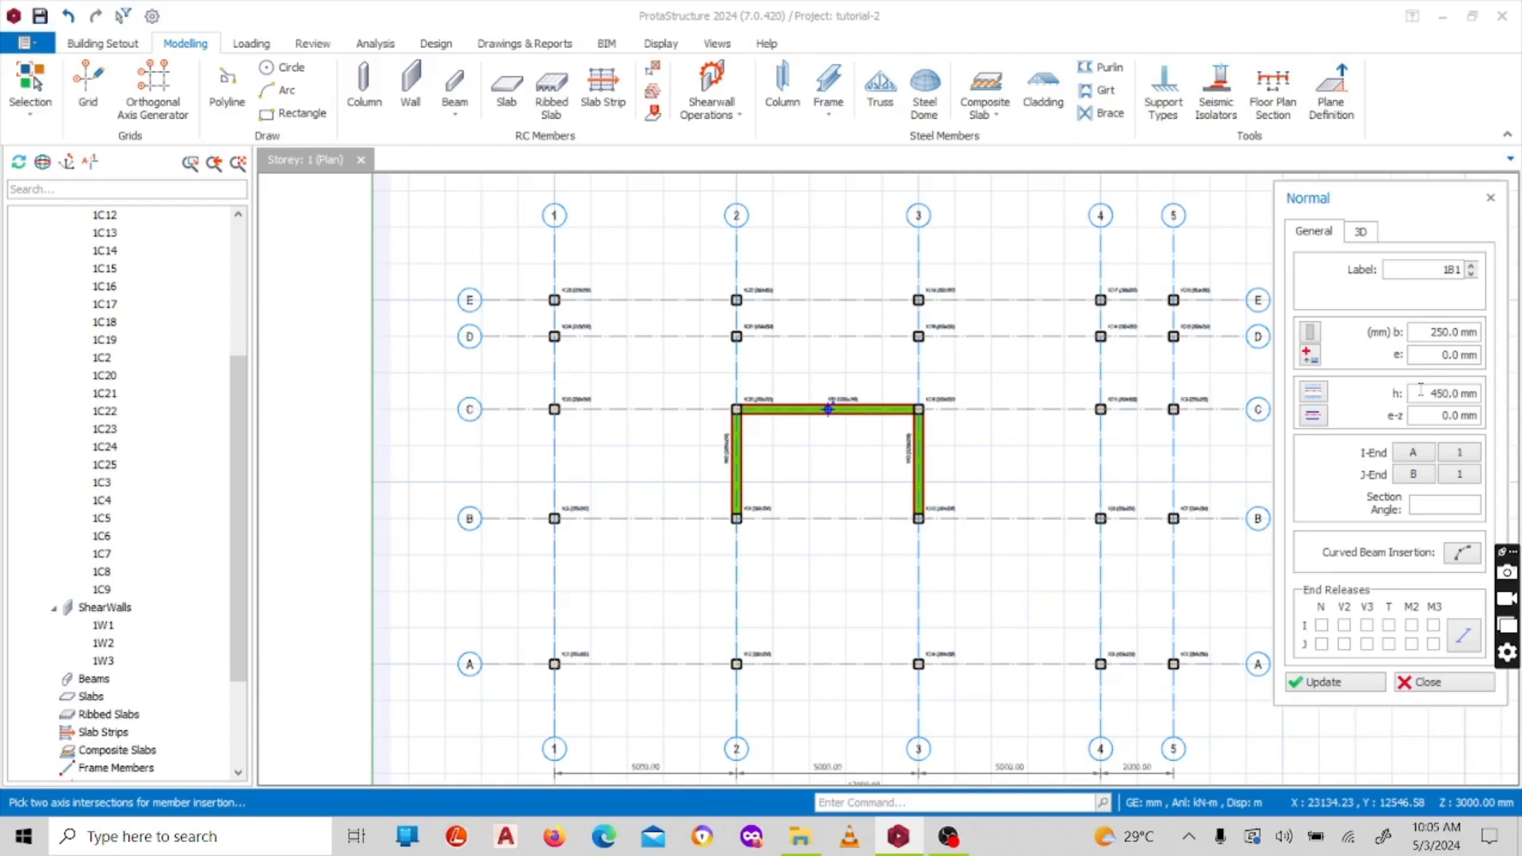
# Step: Place a 250x450 beam along axis A from axis 1 to axis 2
pyautogui.scroll(-3, 1064, 408)
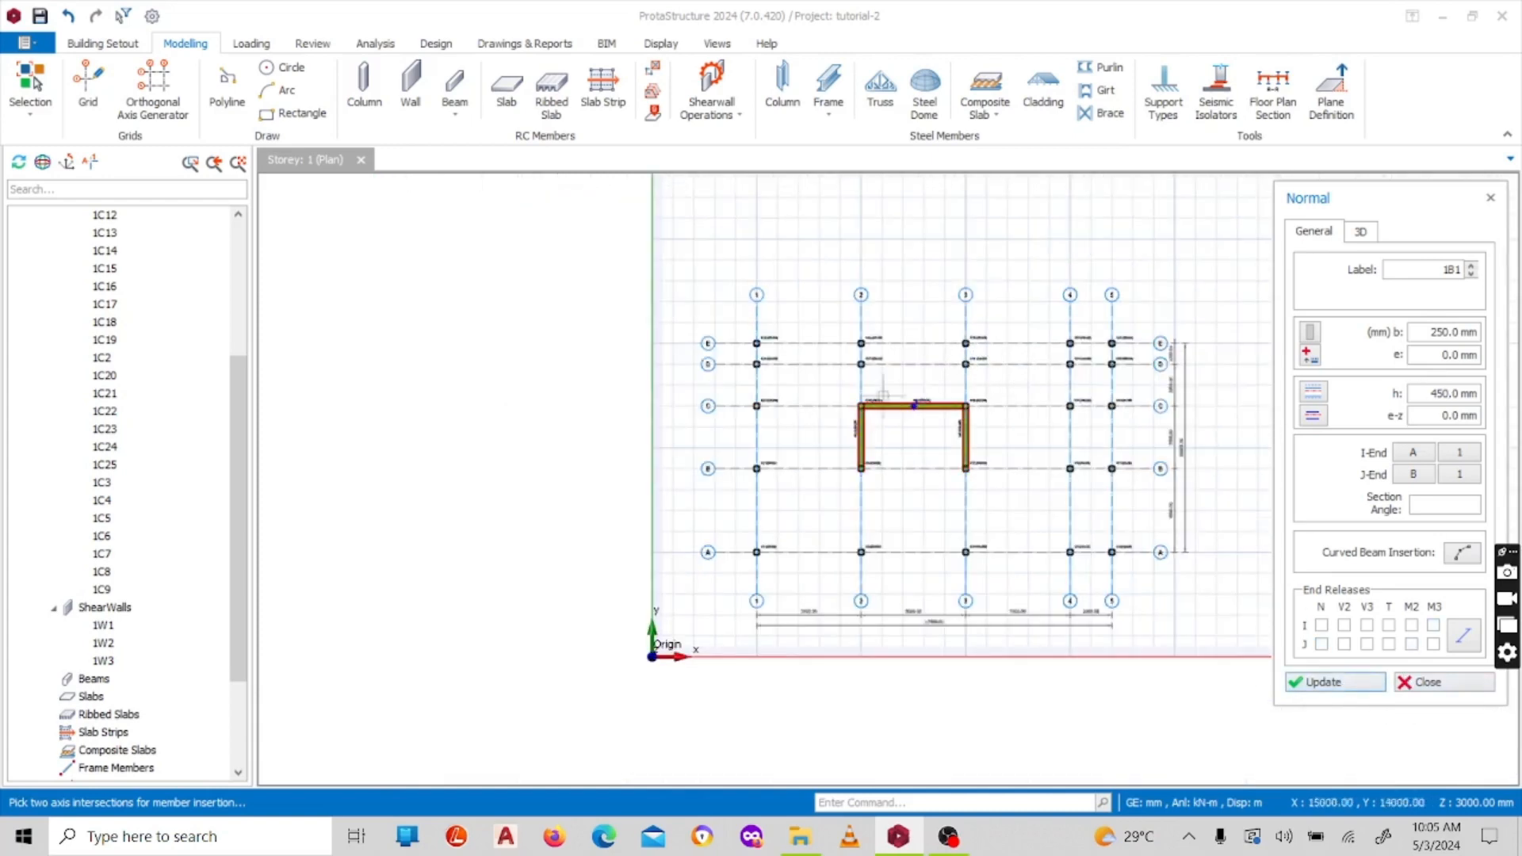
pyautogui.scroll(4, 797, 552)
pyautogui.scroll(5, 702, 540)
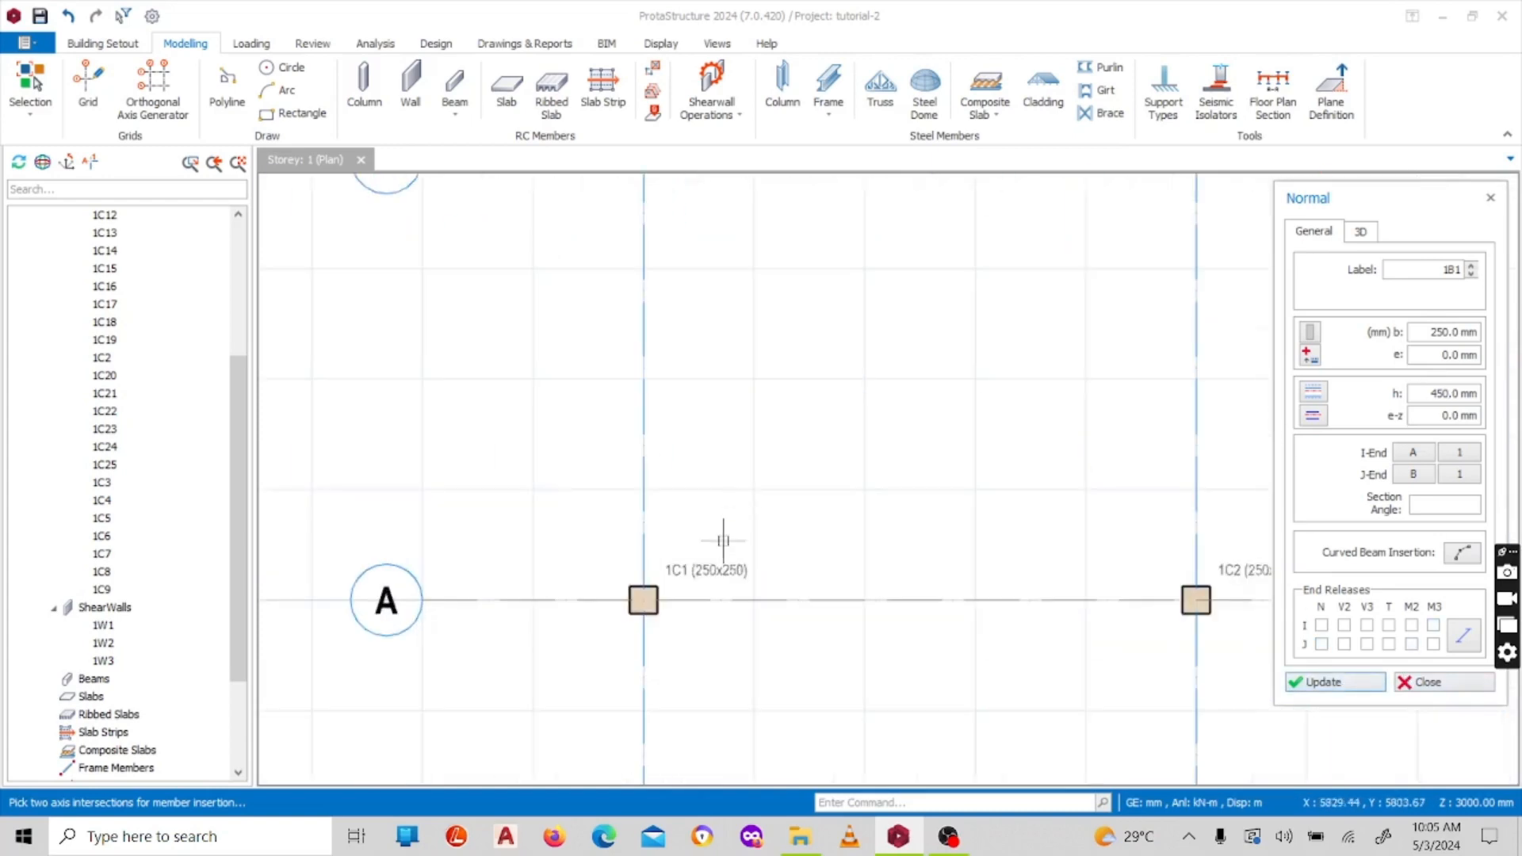
pyautogui.click(608, 602)
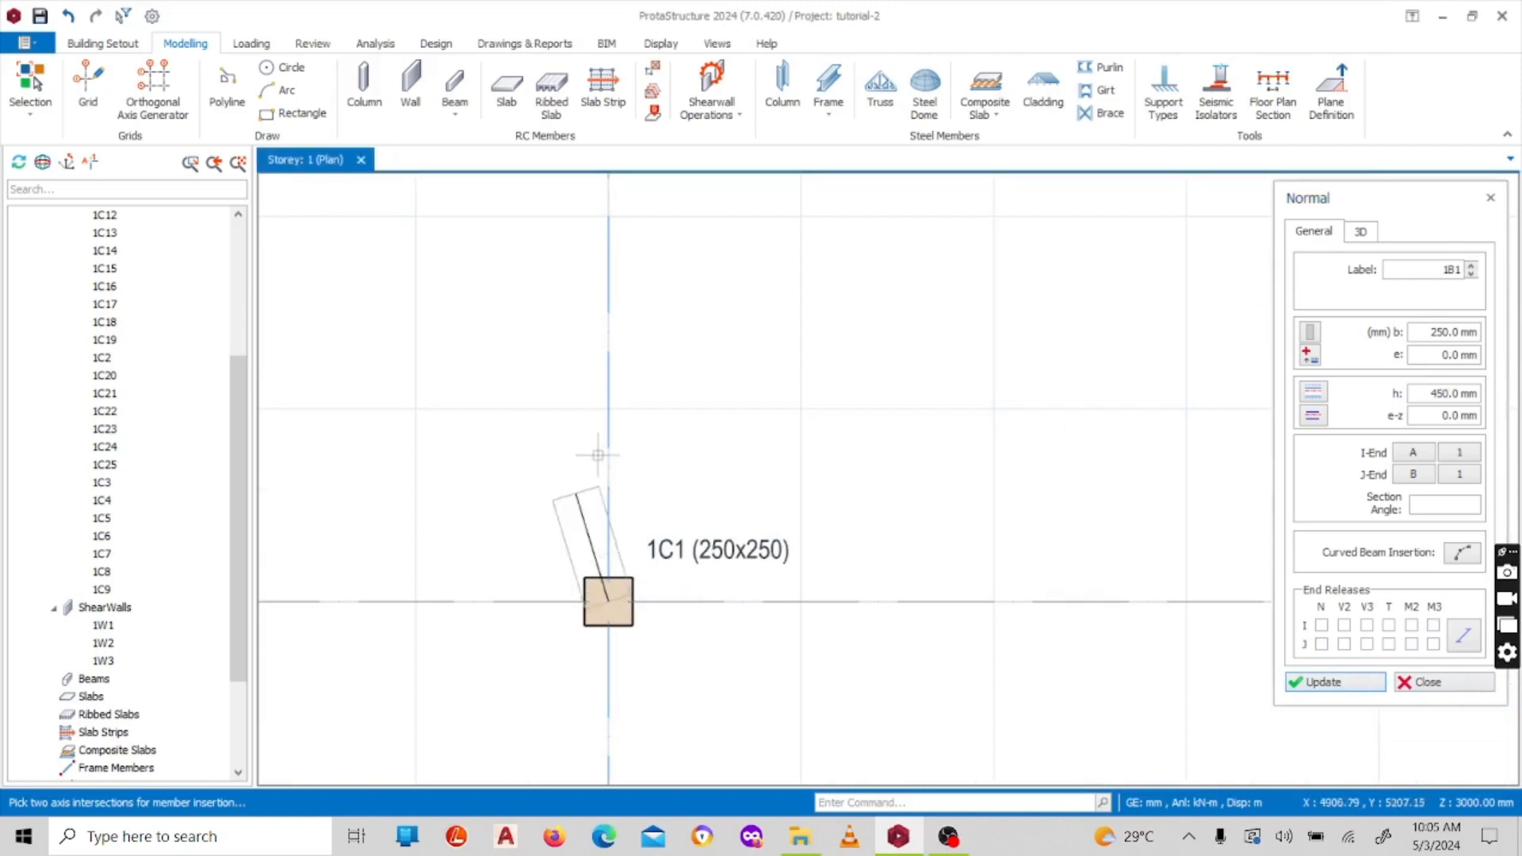
pyautogui.scroll(-3, 603, 450)
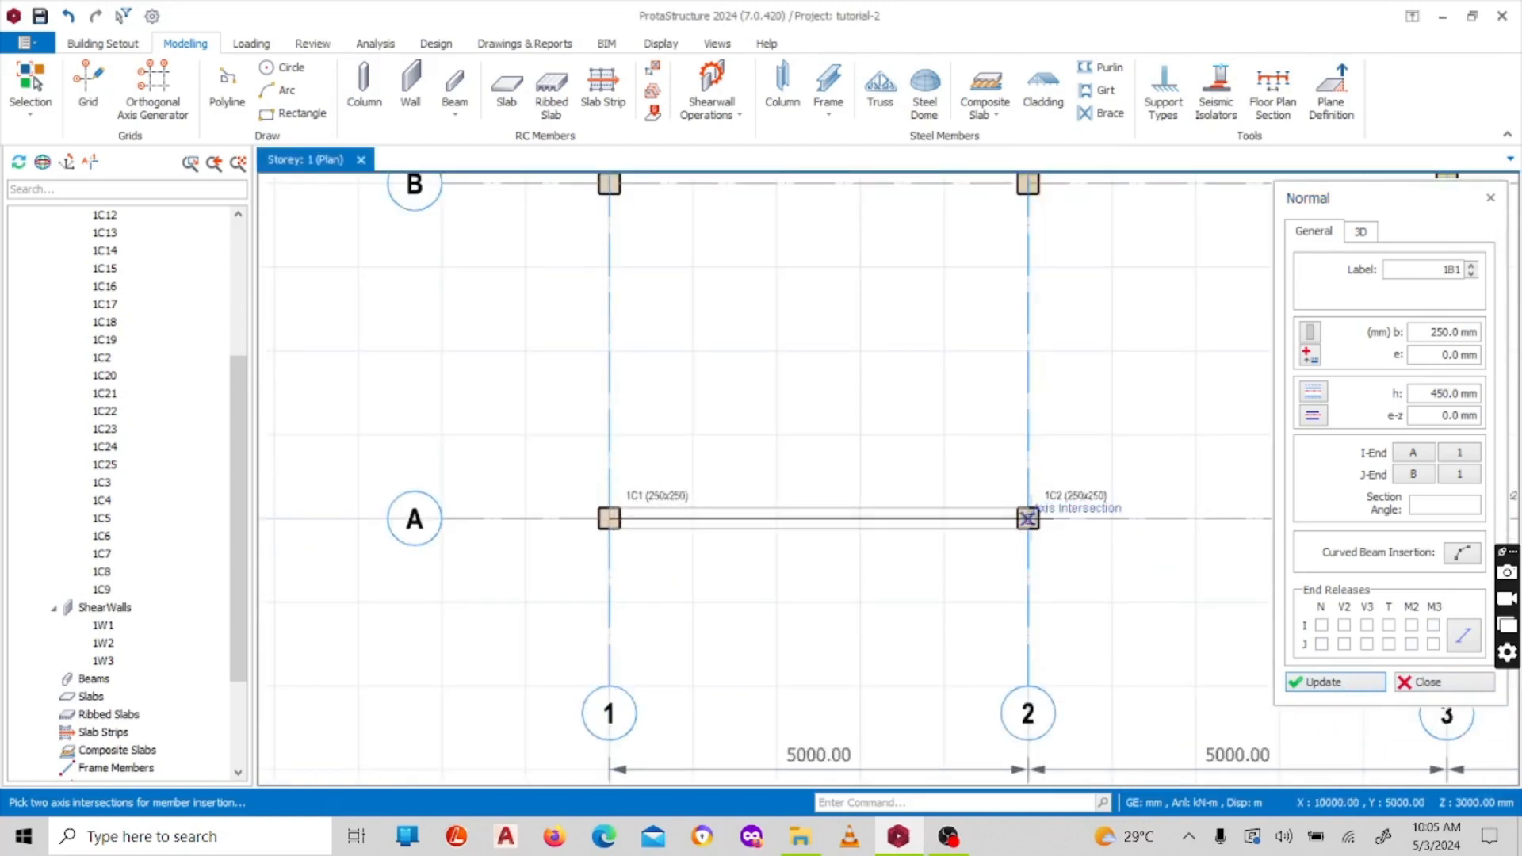
pyautogui.click(1027, 518)
# Step: Continue the beams along axis A span by span from axis 2 through axes 3 and 4 to axis 5
pyautogui.scroll(7, 821, 515)
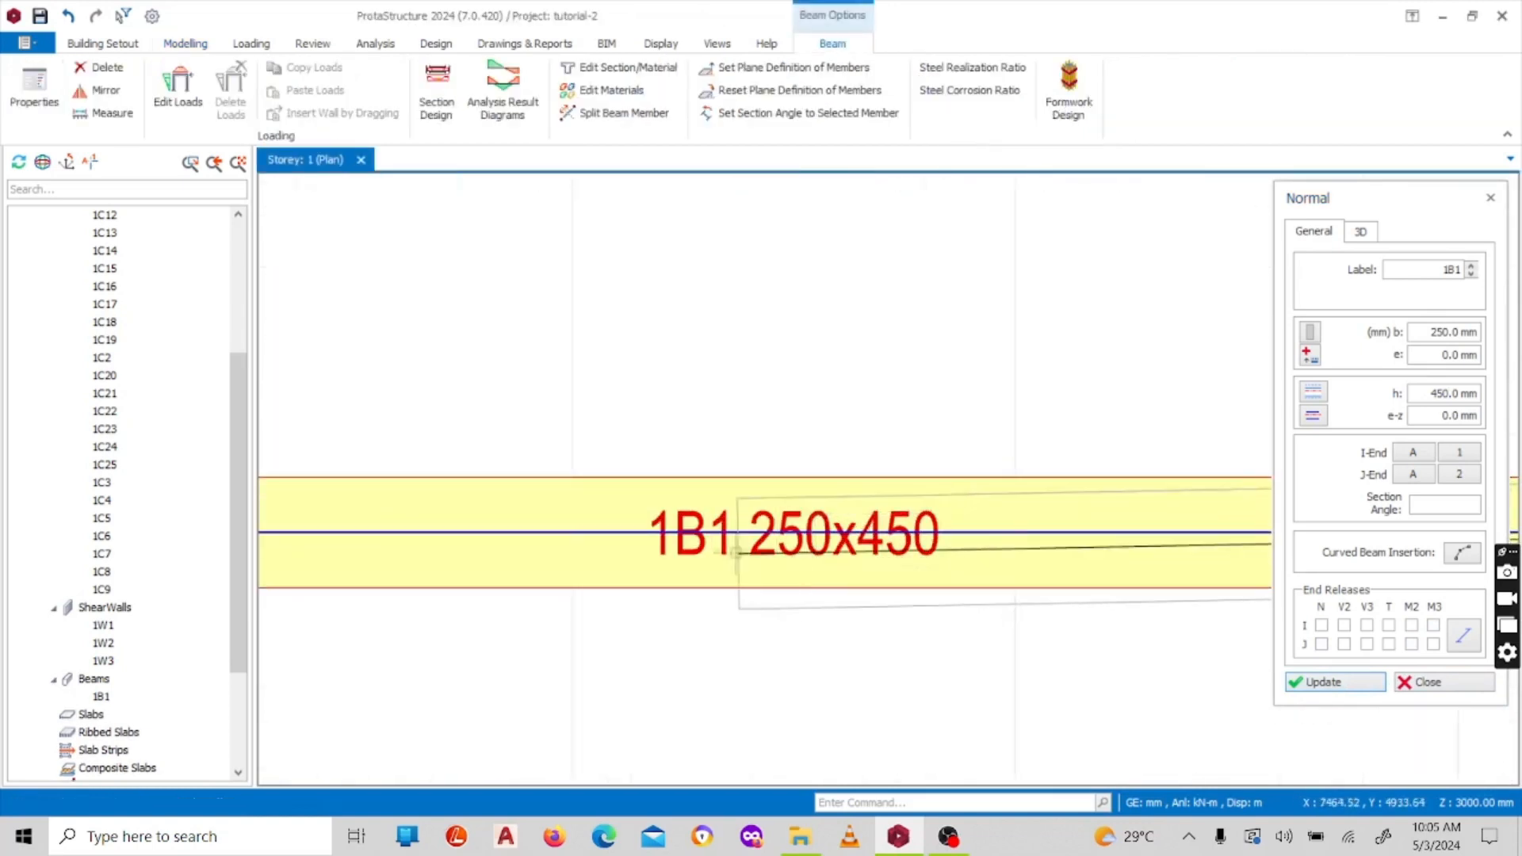
pyautogui.scroll(-2, 598, 466)
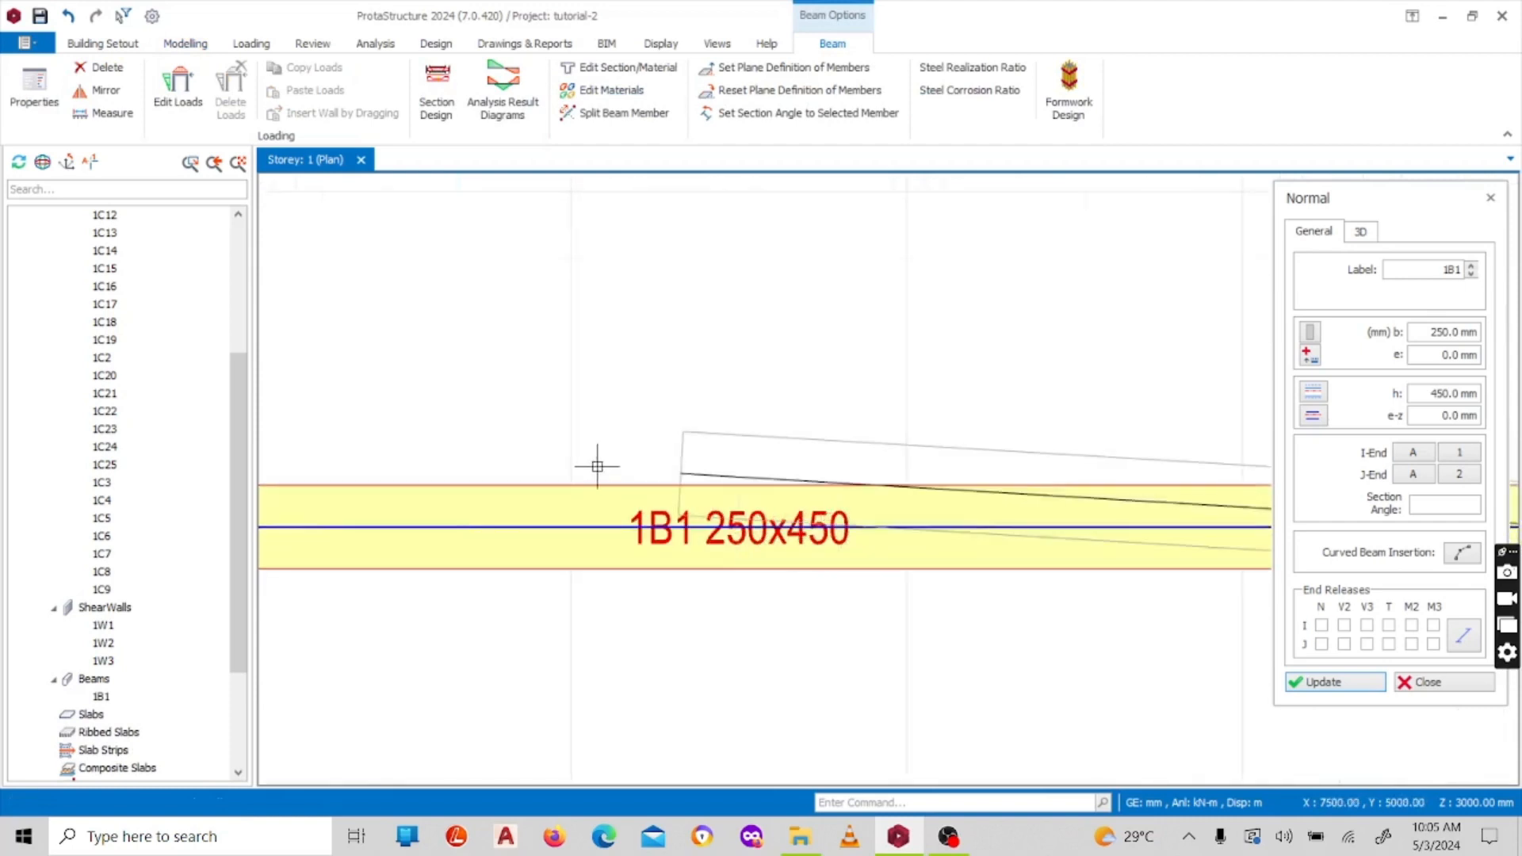
pyautogui.scroll(-5, 602, 468)
pyautogui.scroll(3, 856, 507)
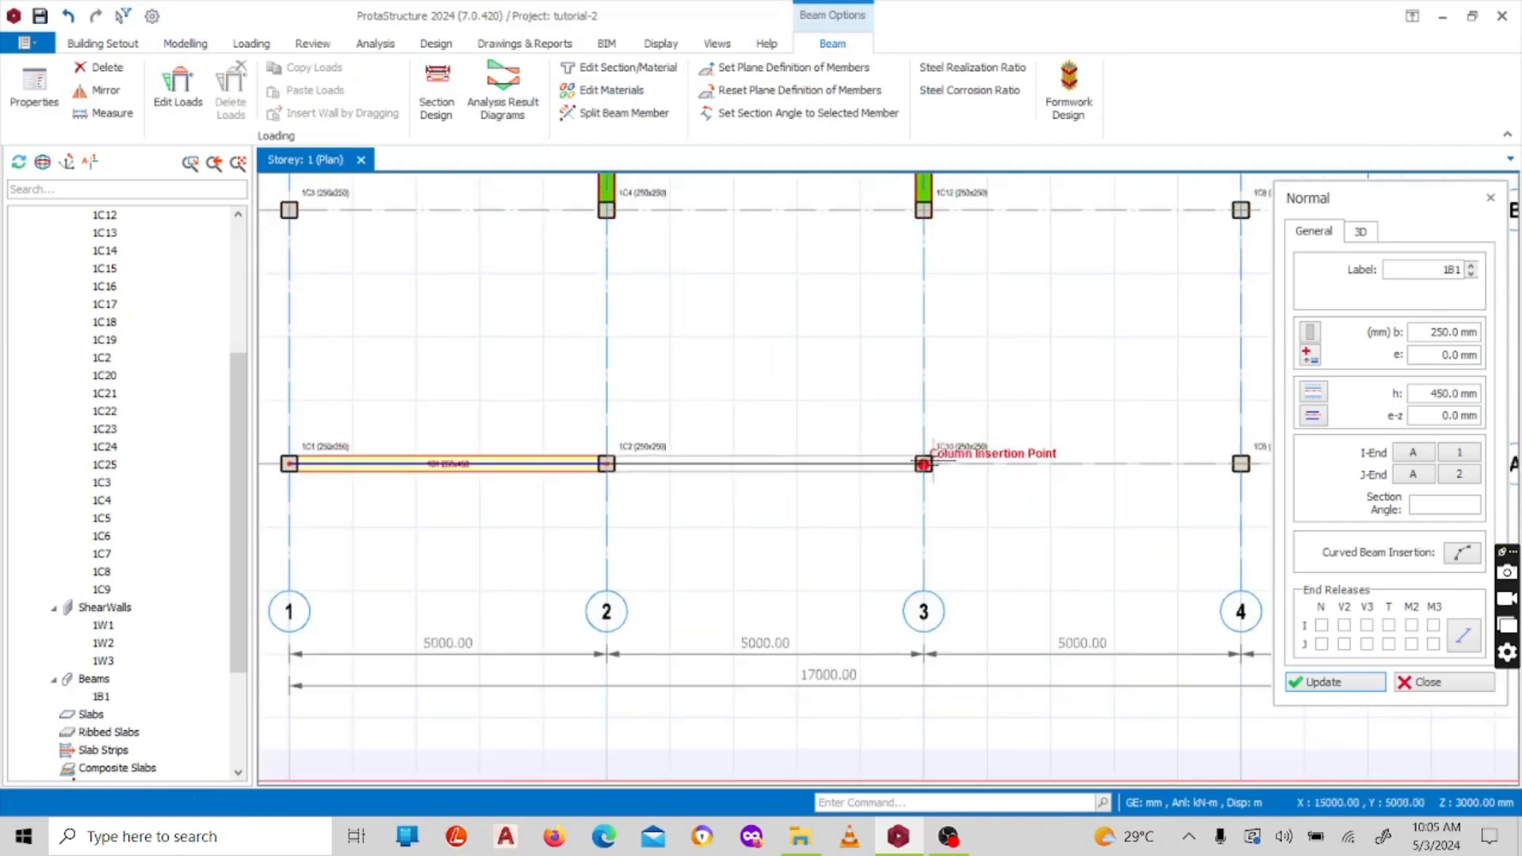
pyautogui.click(928, 464)
pyautogui.scroll(-5, 843, 400)
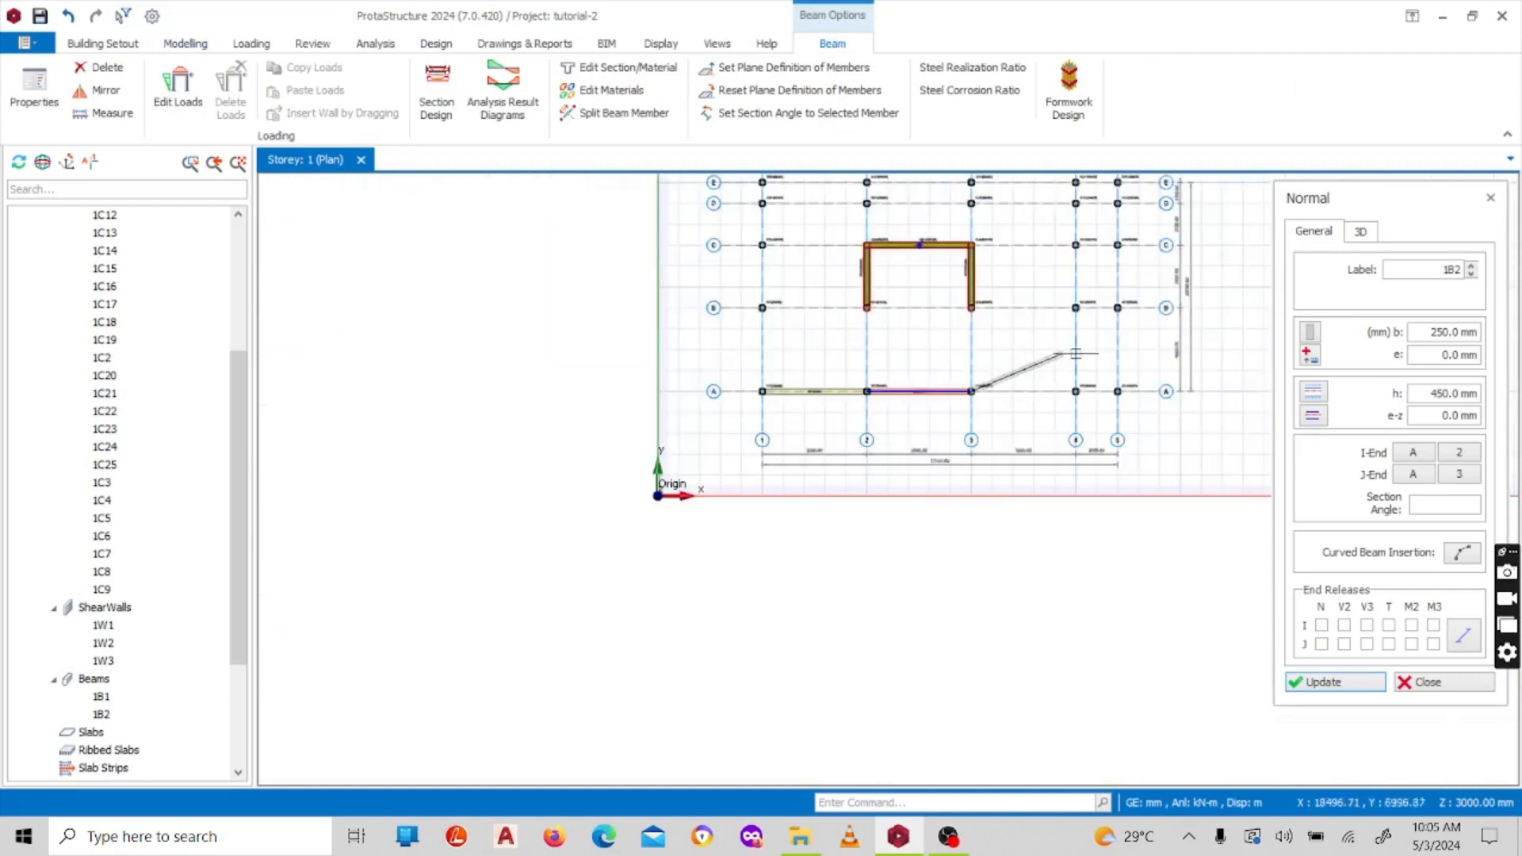
pyautogui.scroll(5, 1050, 476)
pyautogui.click(1053, 476)
pyautogui.scroll(-5, 1051, 476)
pyautogui.scroll(5, 1006, 381)
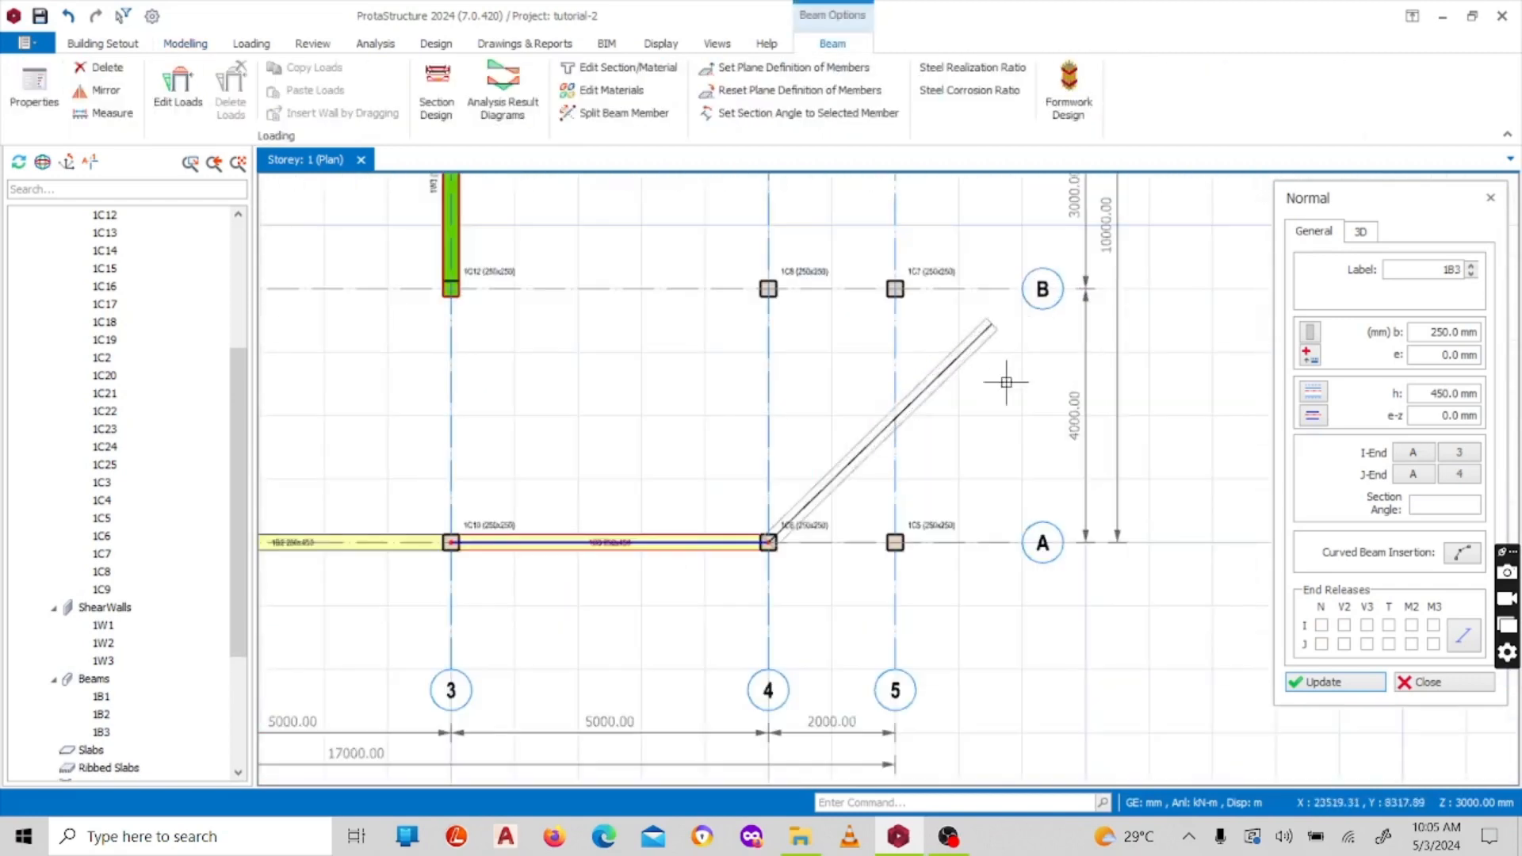
pyautogui.click(913, 537)
pyautogui.scroll(-5, 846, 330)
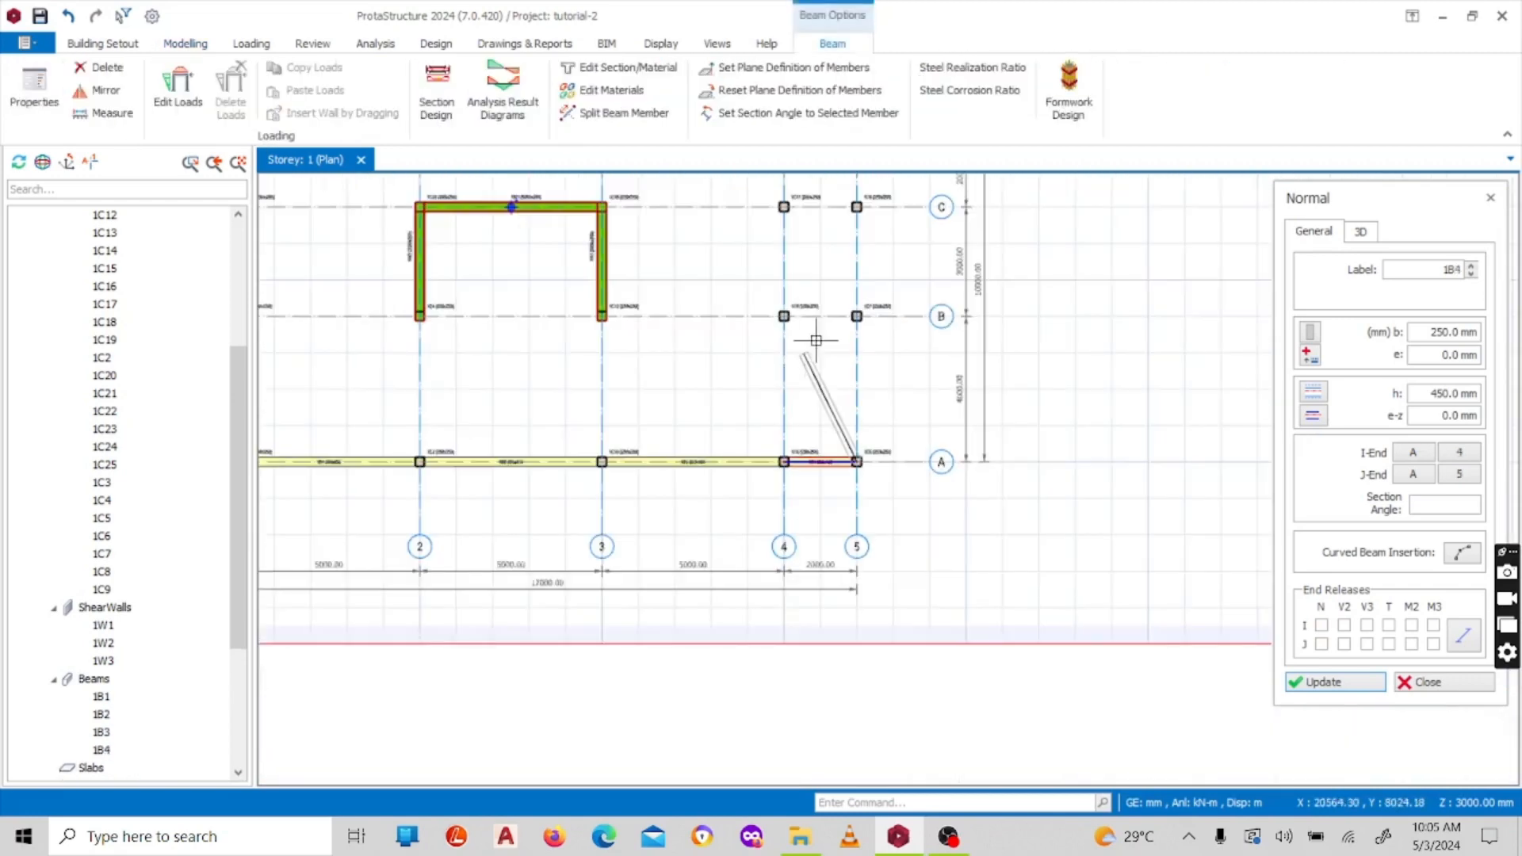
# Step: Continue the beams along axis 5 from A to B, and back along axis B through axis 4 to axis 3
pyautogui.scroll(5, 816, 340)
pyautogui.click(872, 454)
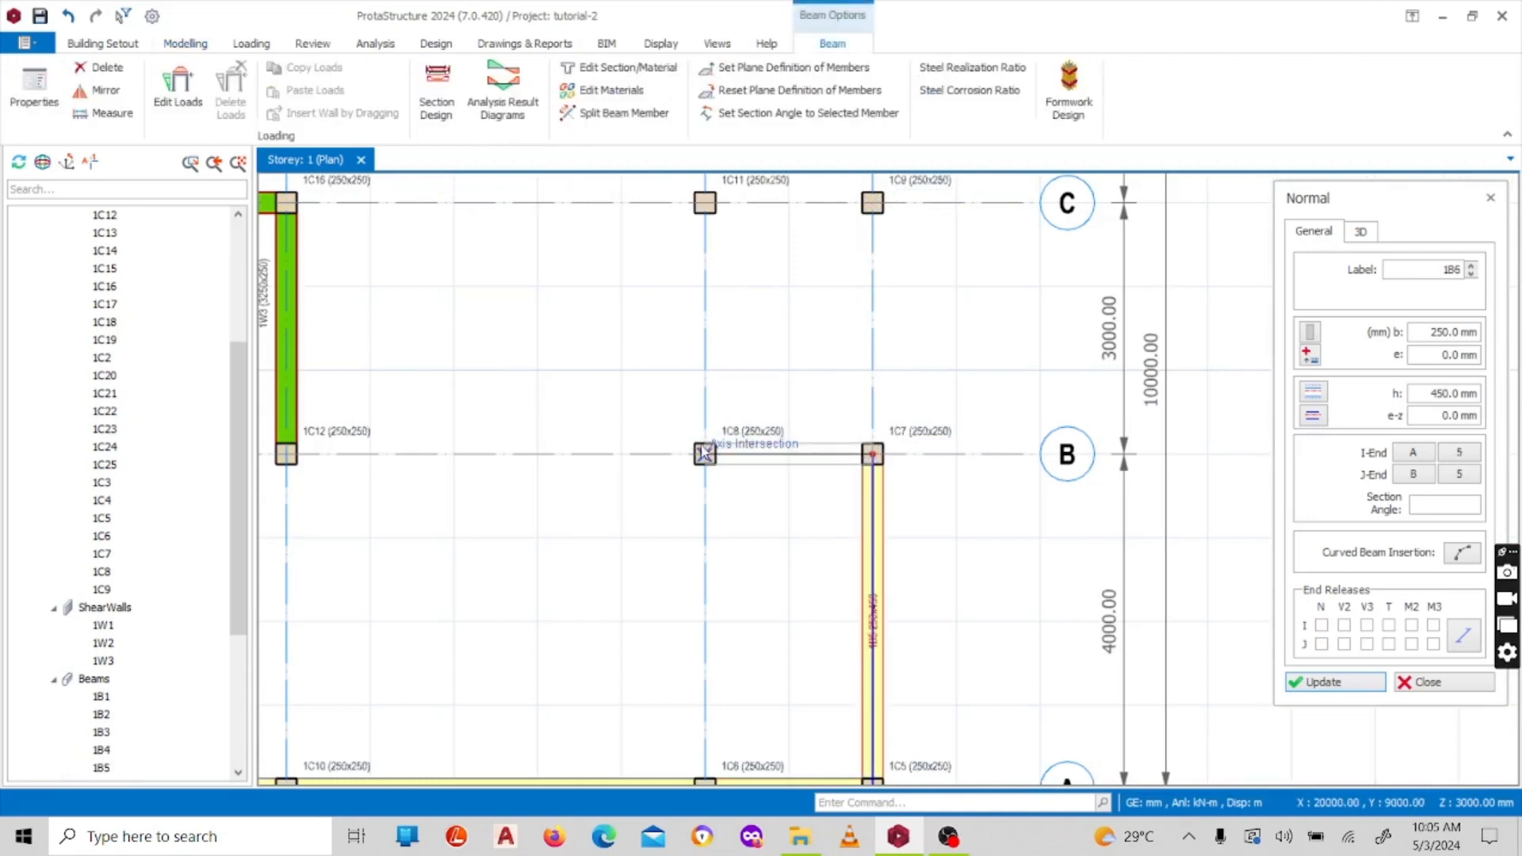
pyautogui.click(704, 453)
pyautogui.scroll(-5, 785, 388)
pyautogui.scroll(5, 912, 413)
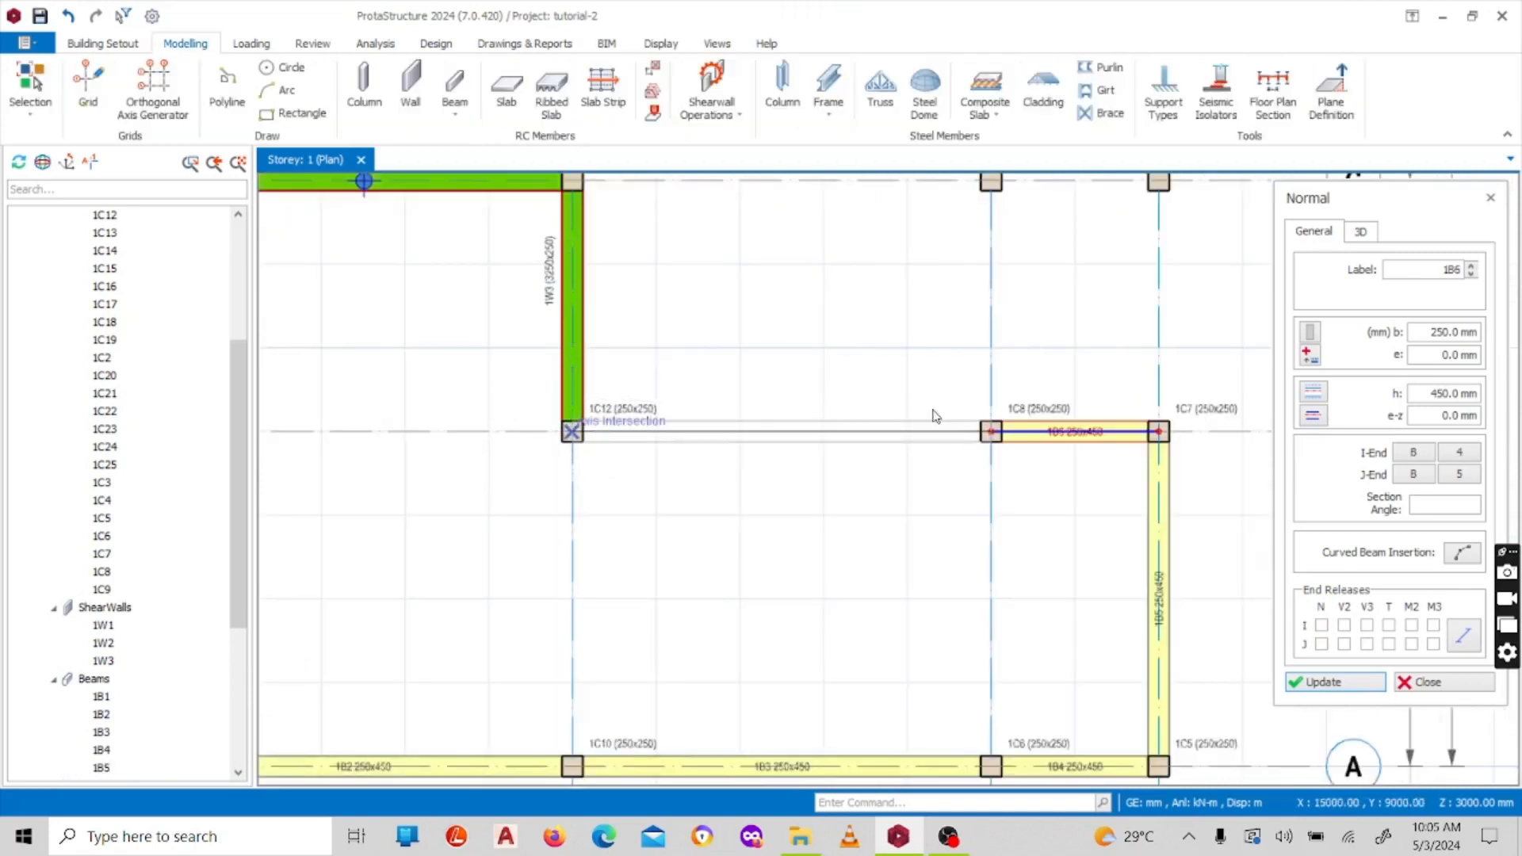
pyautogui.click(920, 417)
pyautogui.scroll(-5, 920, 417)
pyautogui.scroll(5, 570, 390)
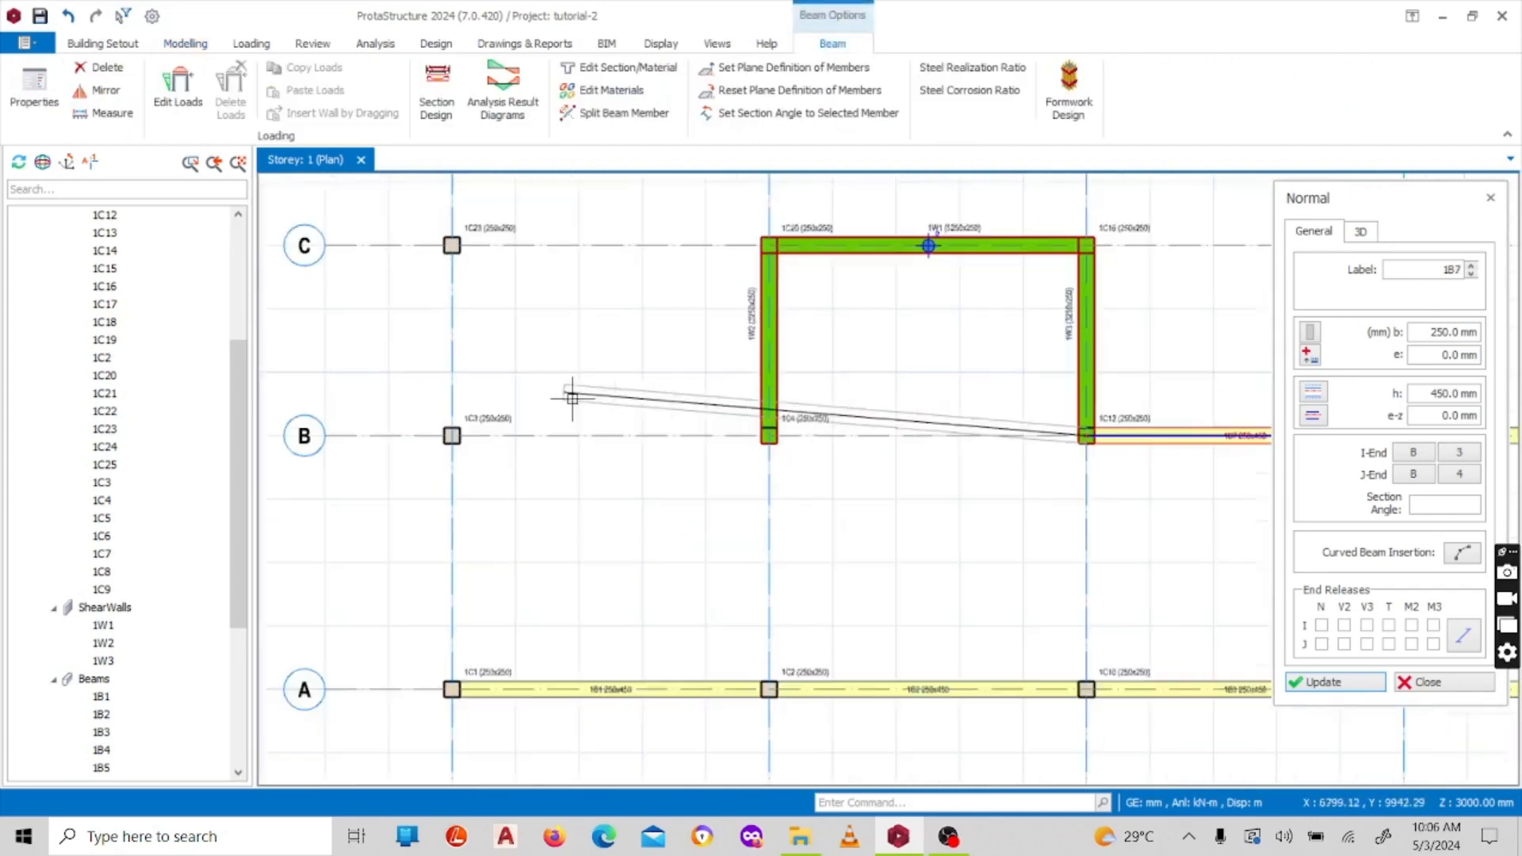
# Step: Continue the beams along axis B to axes 2 and 1, and close the loop along axis 1 from B to A
pyautogui.click(768, 436)
pyautogui.scroll(2, 486, 435)
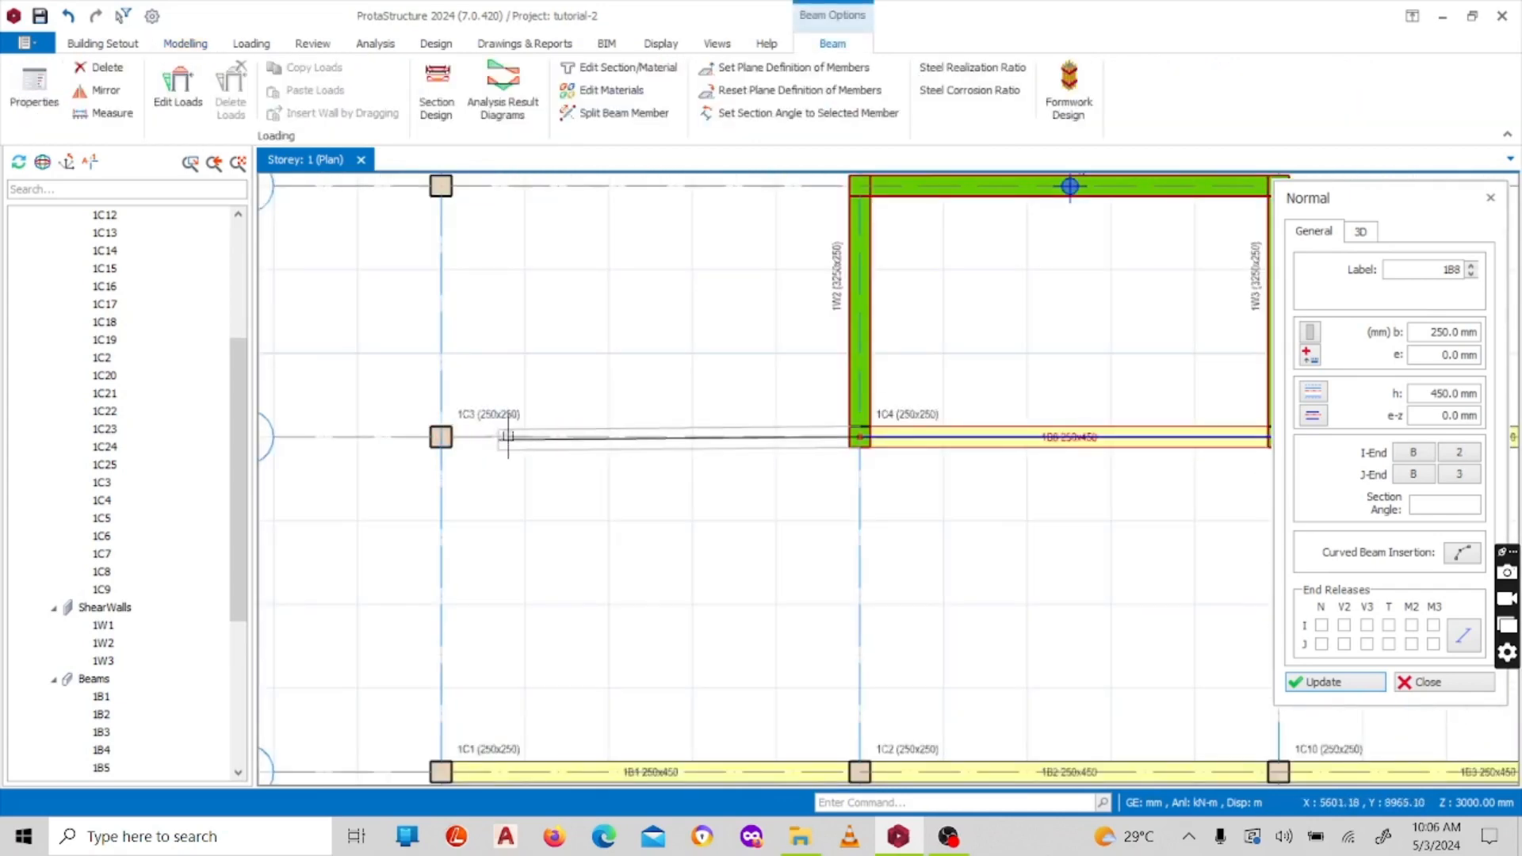
pyautogui.click(441, 437)
pyautogui.scroll(-2, 446, 515)
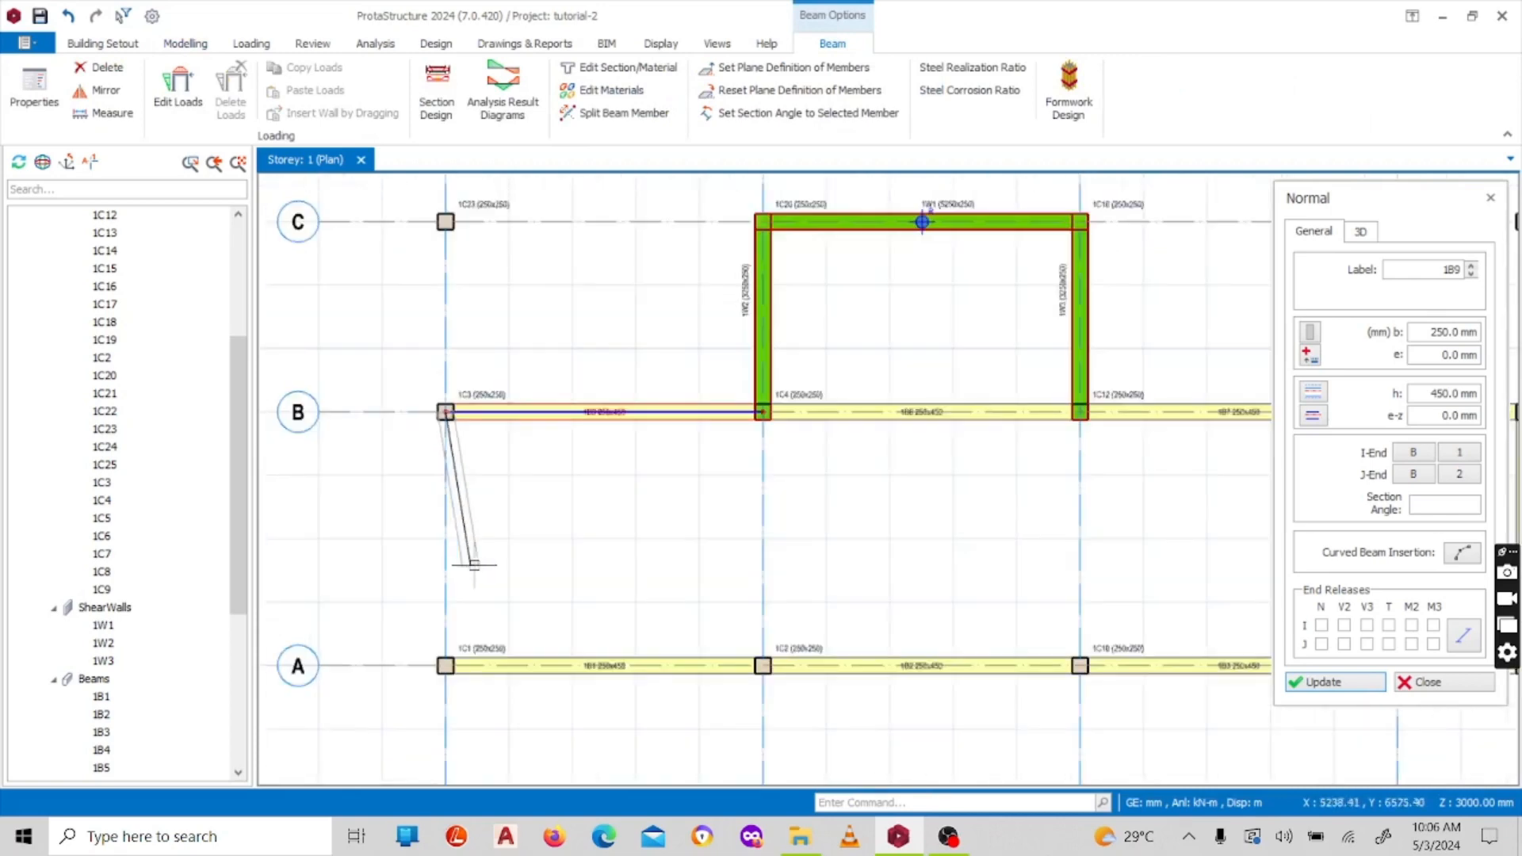
pyautogui.click(444, 665)
pyautogui.scroll(-2, 571, 476)
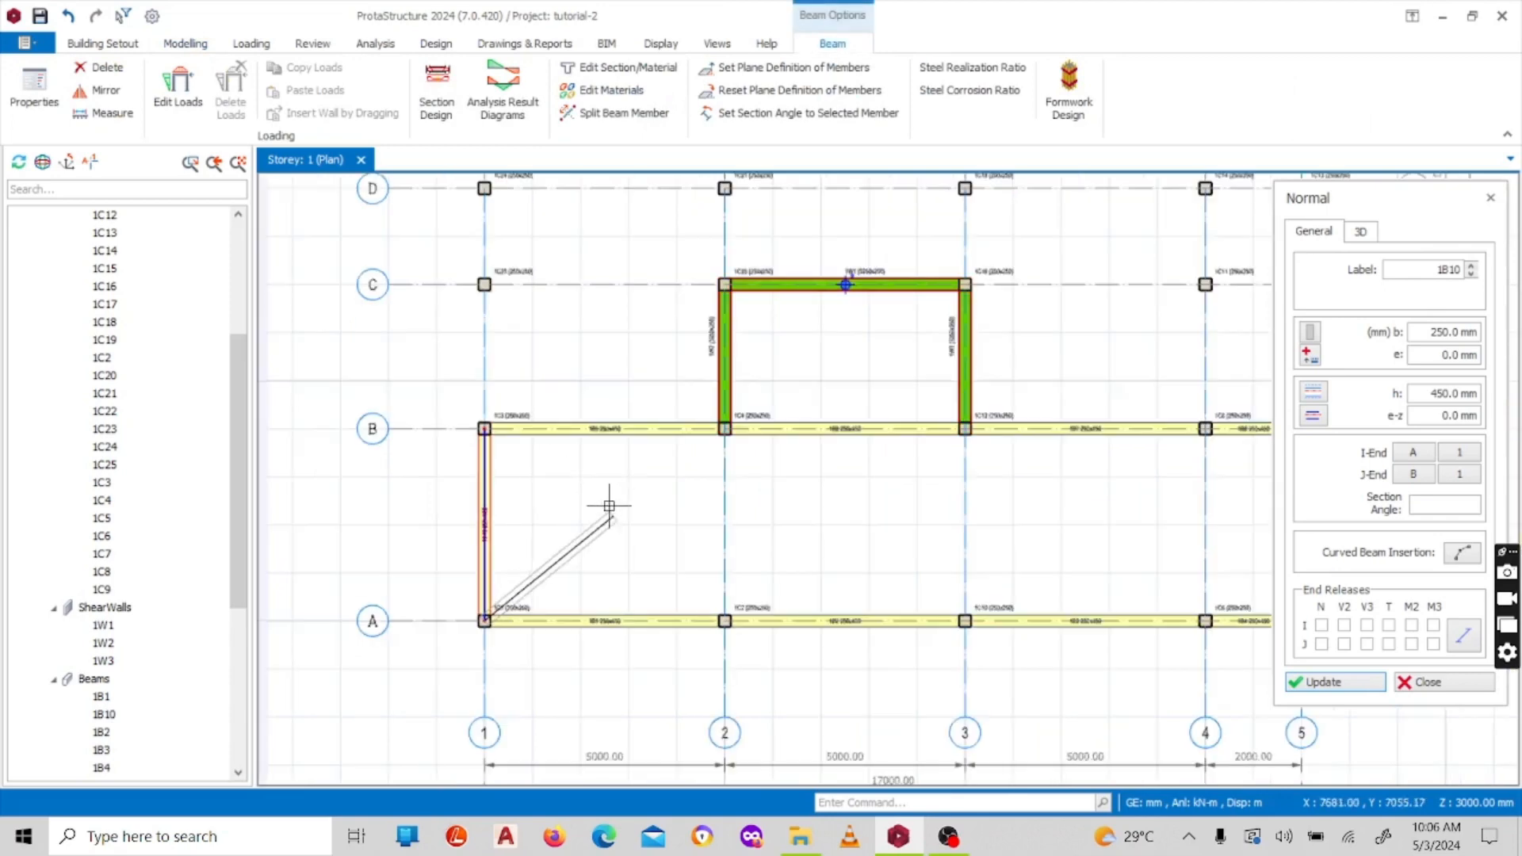
pyautogui.scroll(2, 609, 505)
pyautogui.scroll(-1, 598, 500)
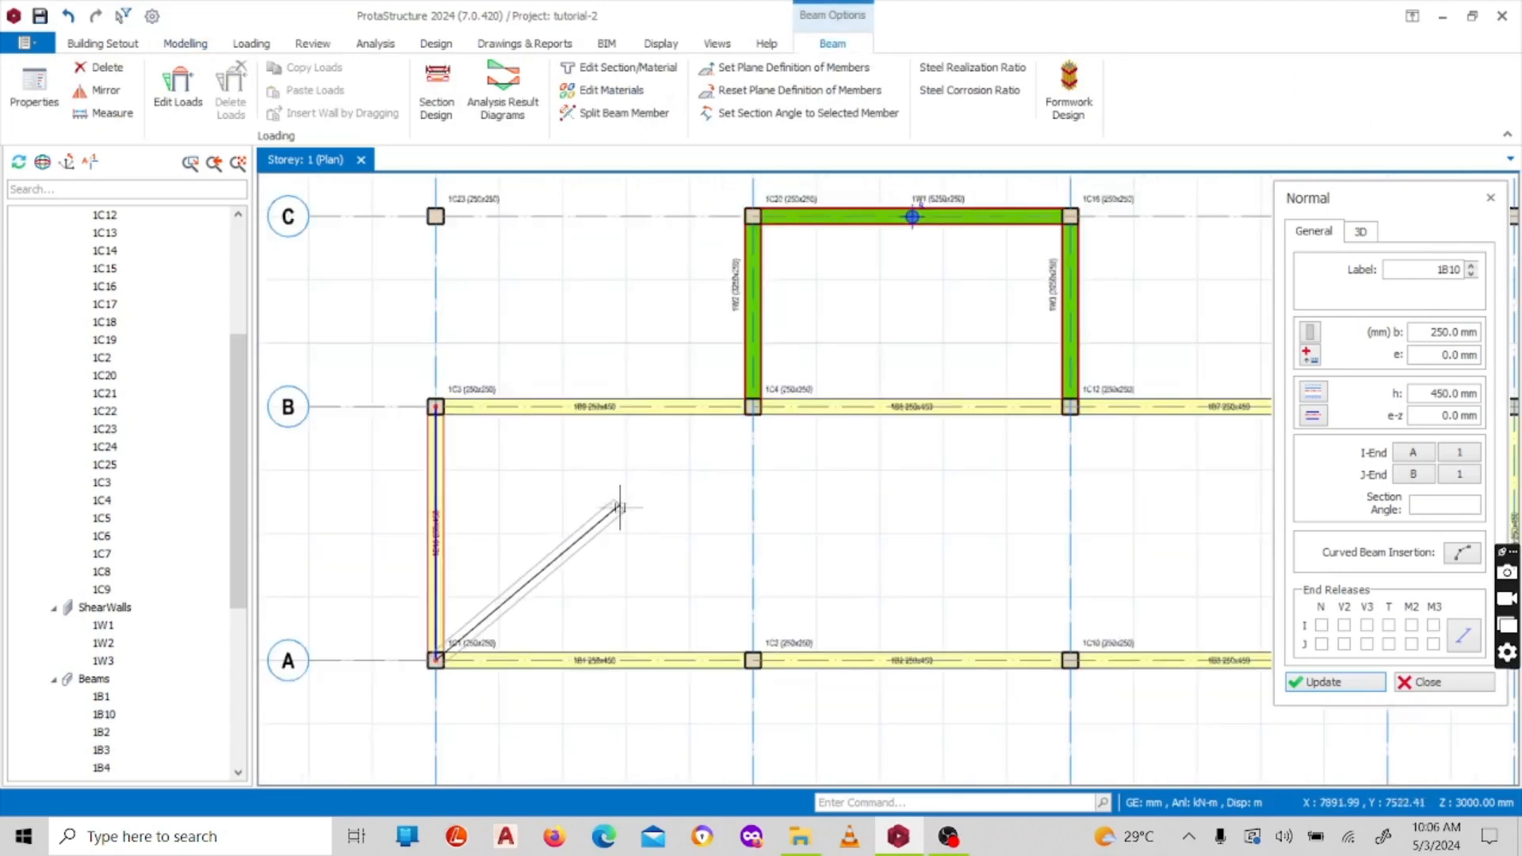
pyautogui.press('Escape')
# Step: Delete all the beams placed on axes A, B, 1 and 5
pyautogui.scroll(-4, 673, 428)
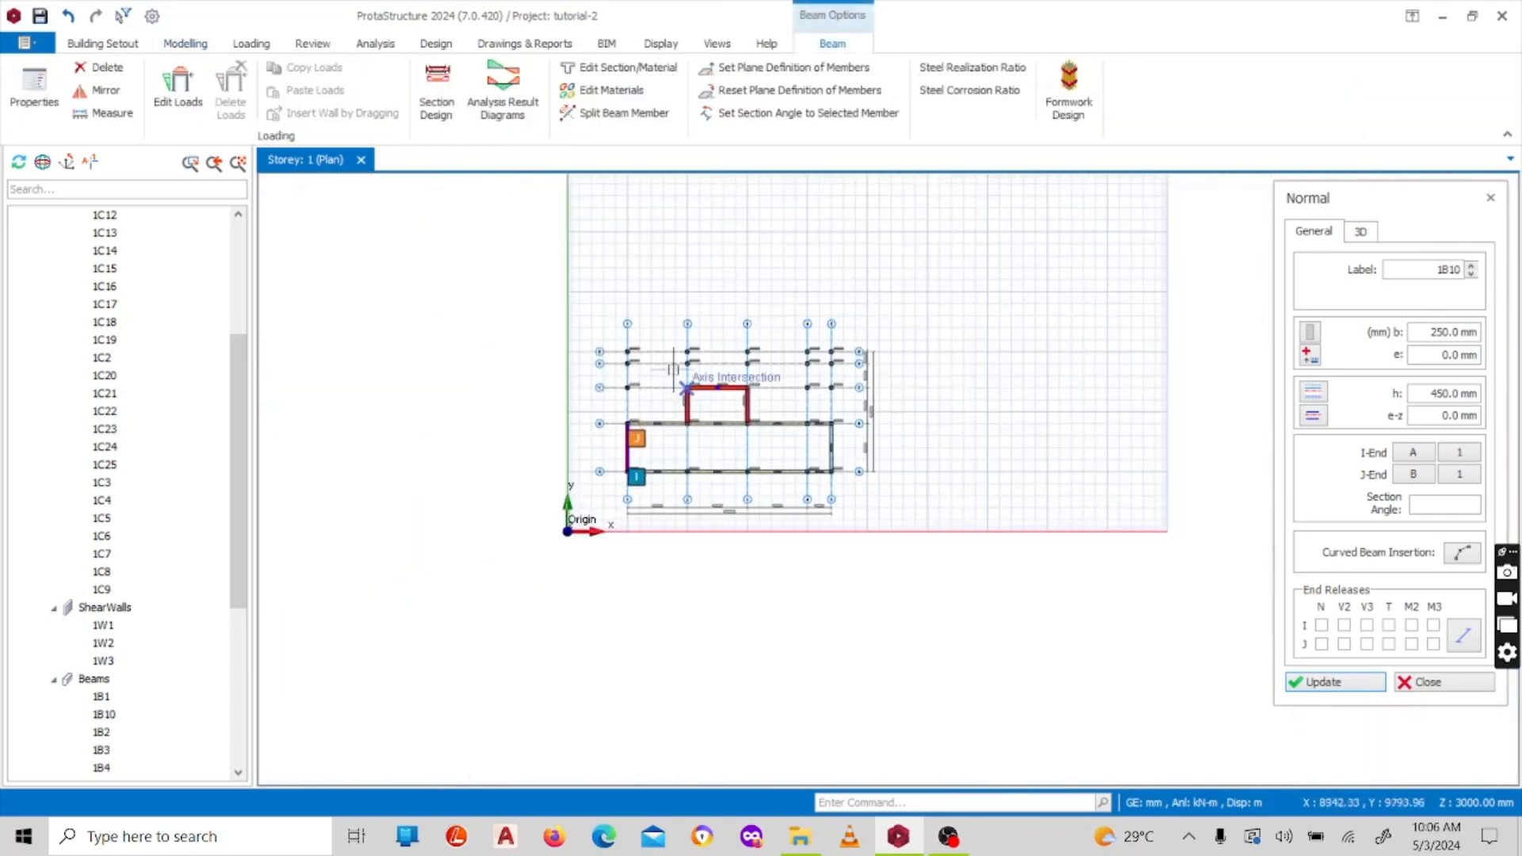
pyautogui.scroll(4, 674, 370)
pyautogui.scroll(-1, 690, 376)
pyautogui.scroll(1, 700, 381)
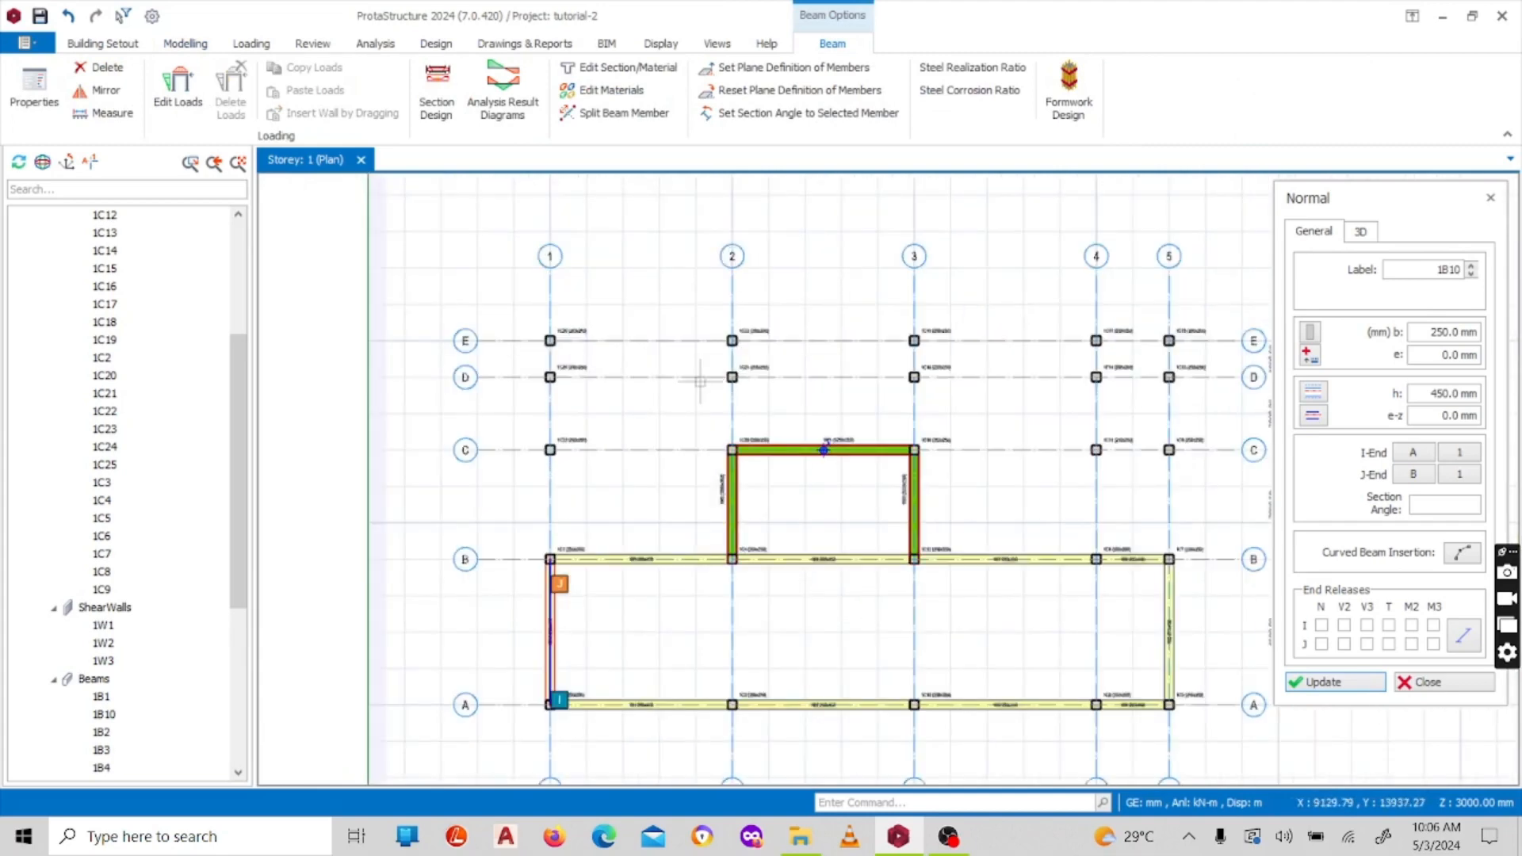
pyautogui.scroll(-2, 699, 378)
pyautogui.scroll(2, 690, 406)
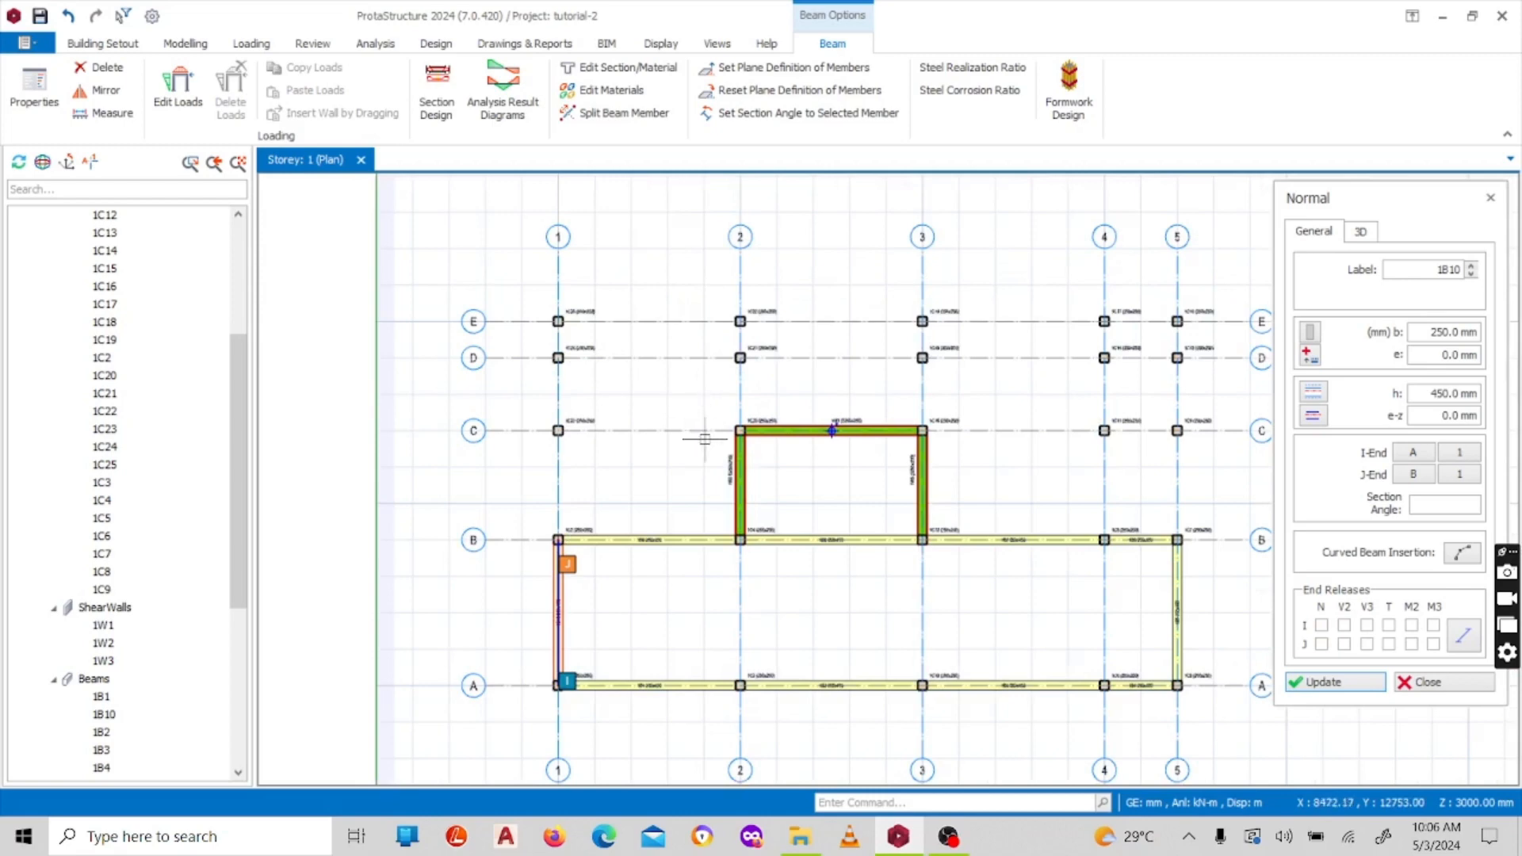
pyautogui.scroll(-2, 705, 438)
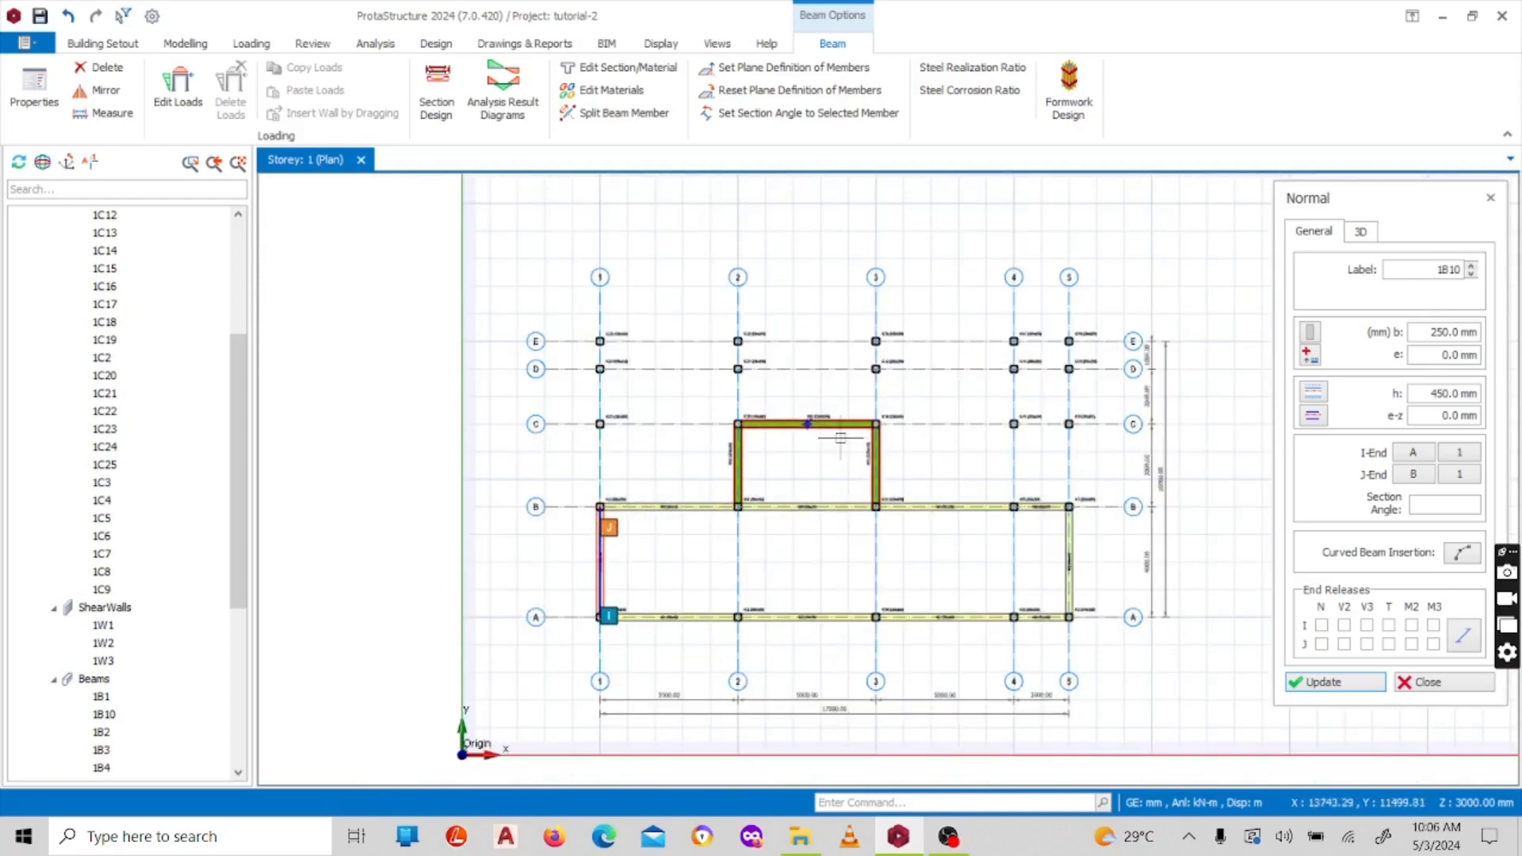
pyautogui.press('Delete')
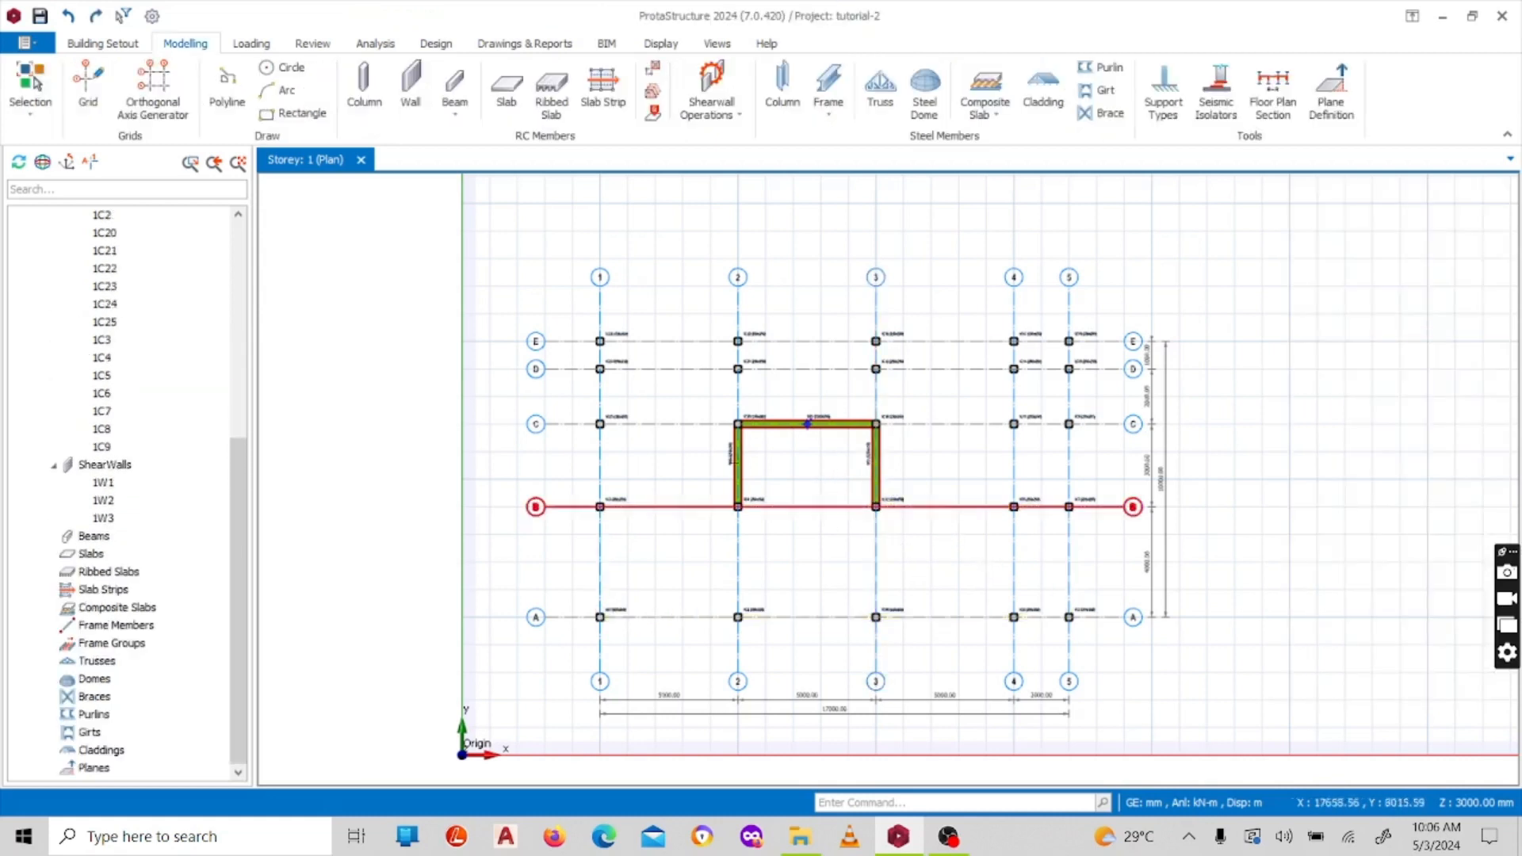
# Step: Restart normal beam insertion and set the section height h to 450 mm
pyautogui.click(455, 101)
pyautogui.click(508, 98)
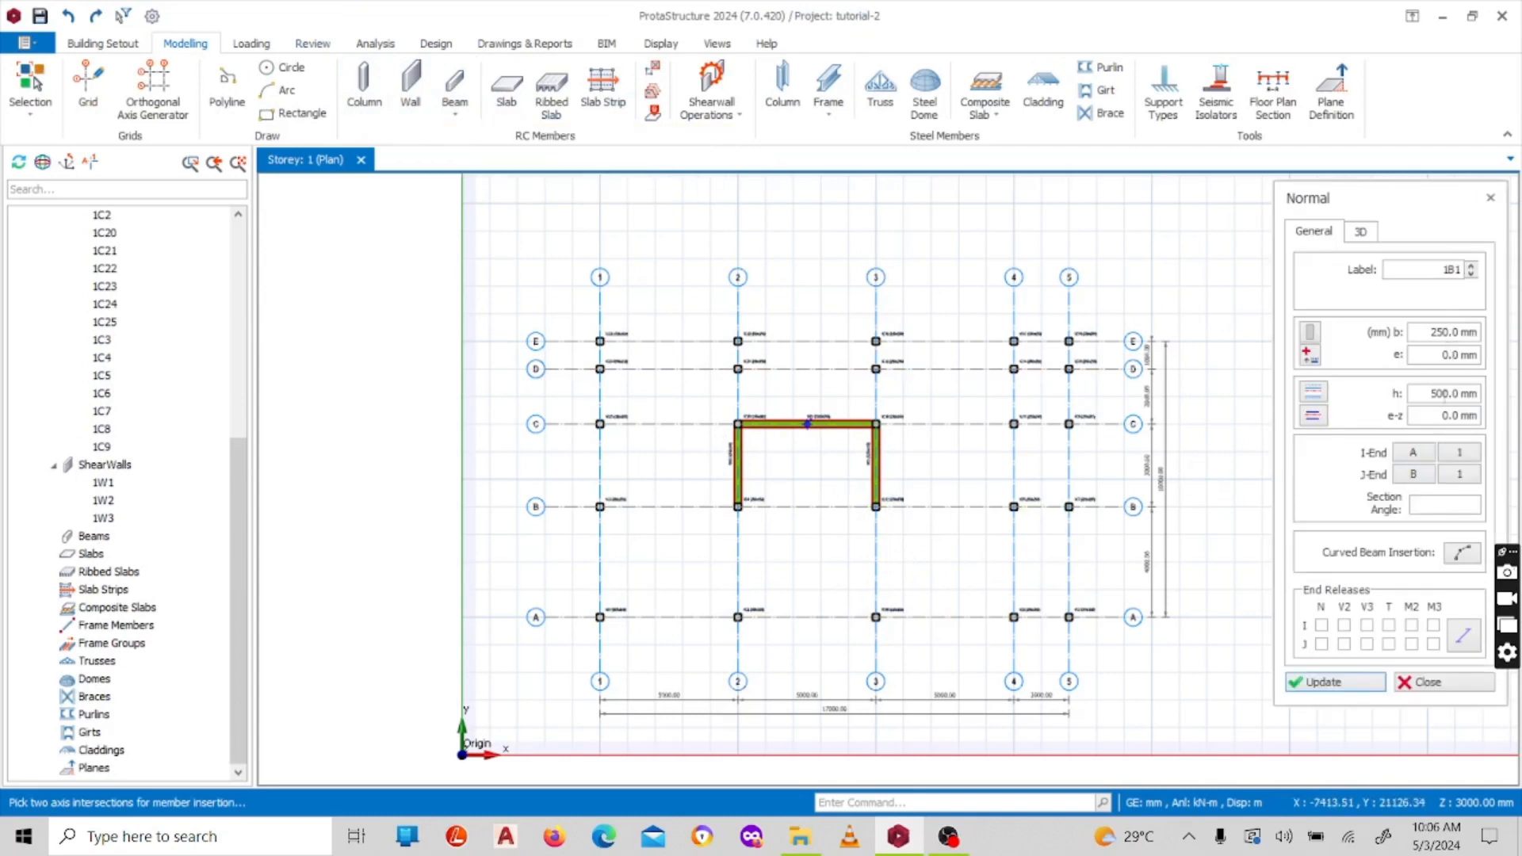
pyautogui.moveTo(1450, 394); pyautogui.dragTo(1414, 404)
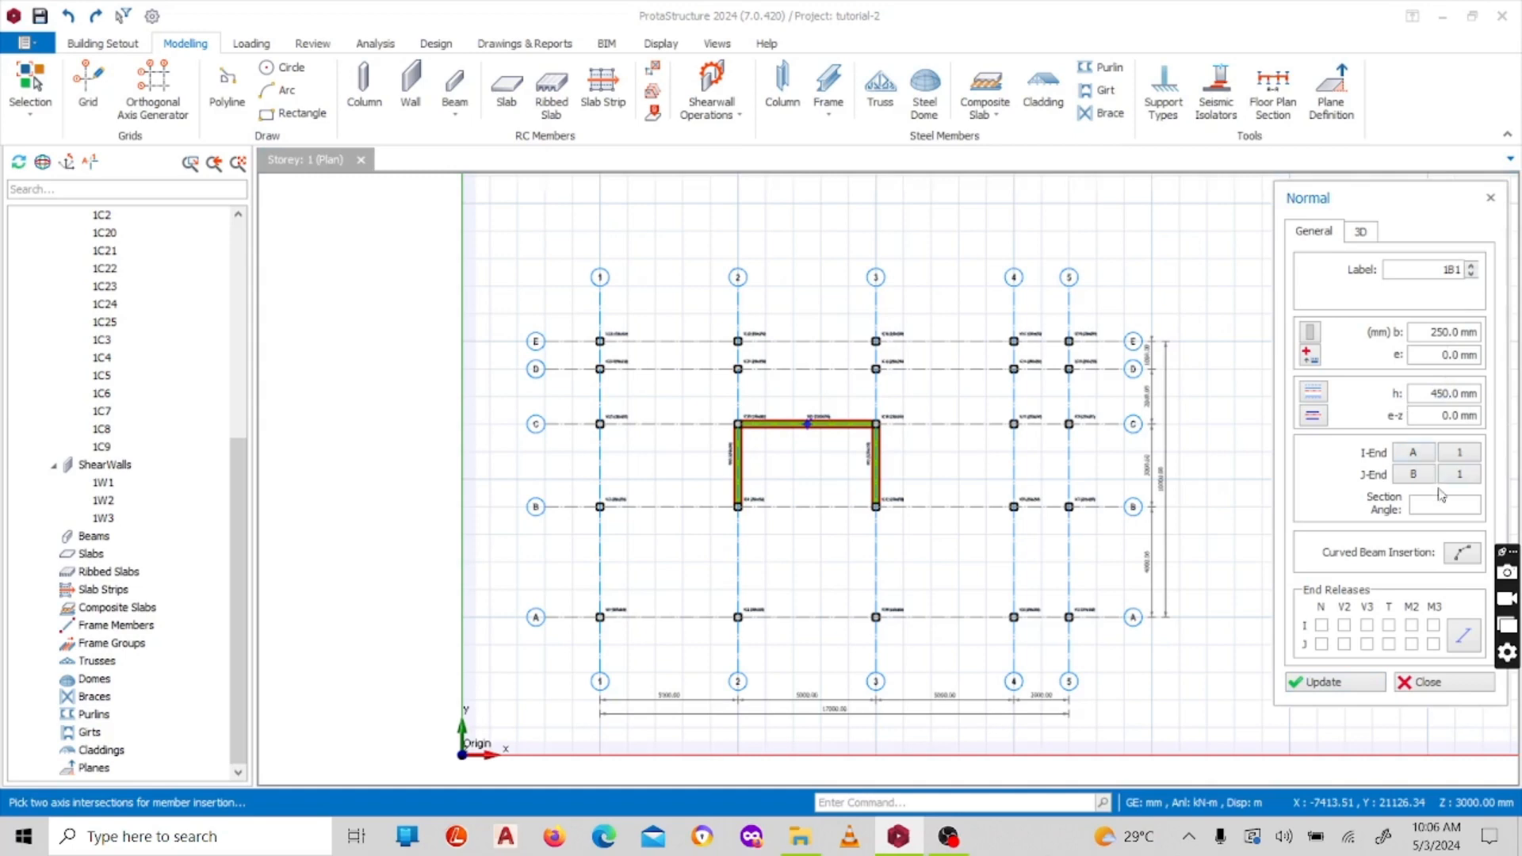
pyautogui.scroll(-2, 1066, 413)
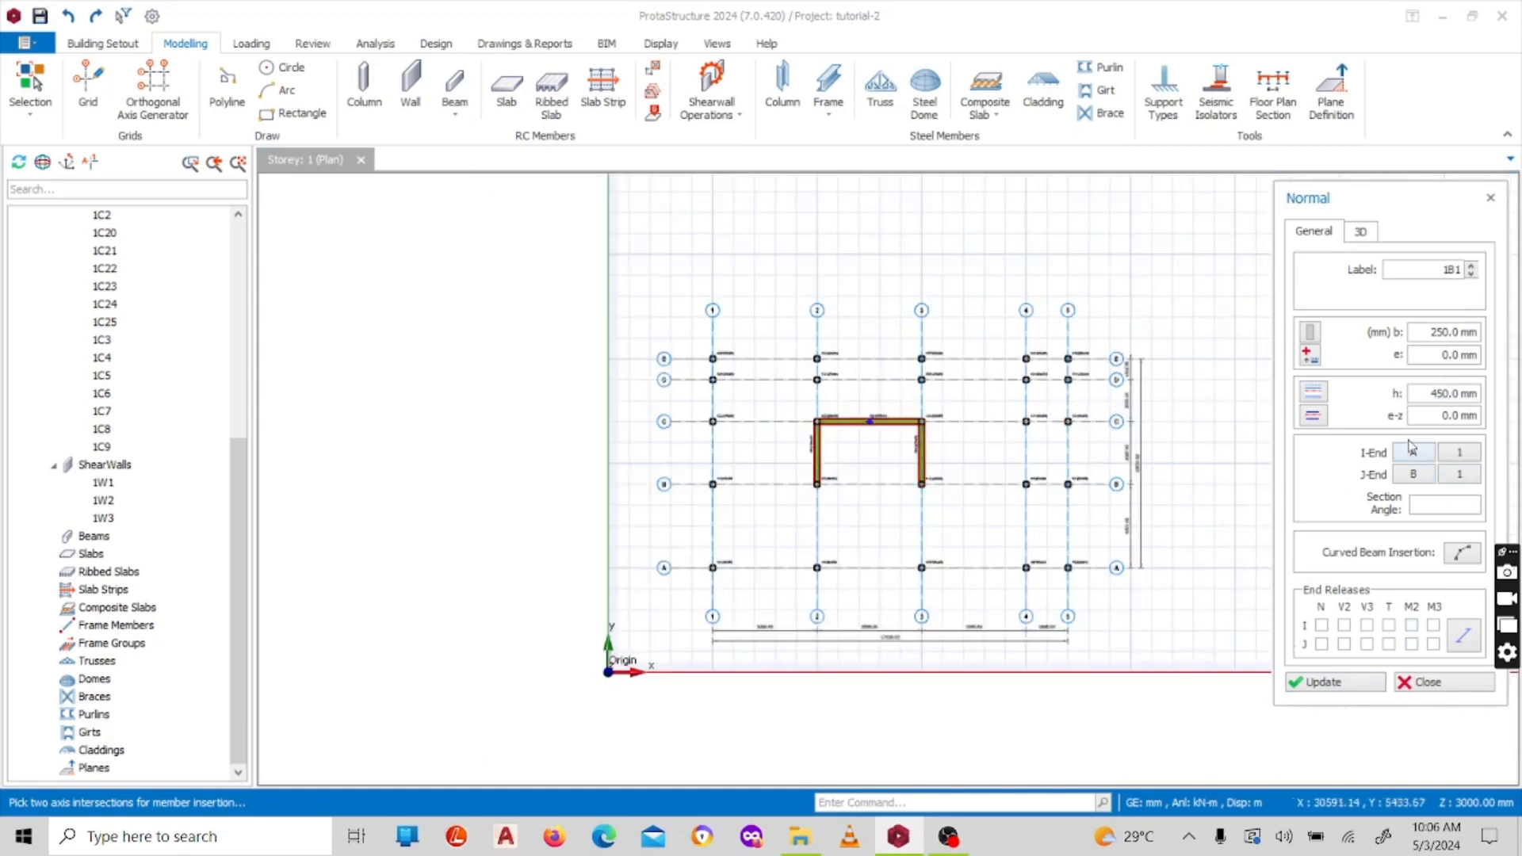
# Step: Insert a beam along axis A from column axis 1 to column axis 2
pyautogui.scroll(3, 707, 606)
pyautogui.scroll(-2, 628, 478)
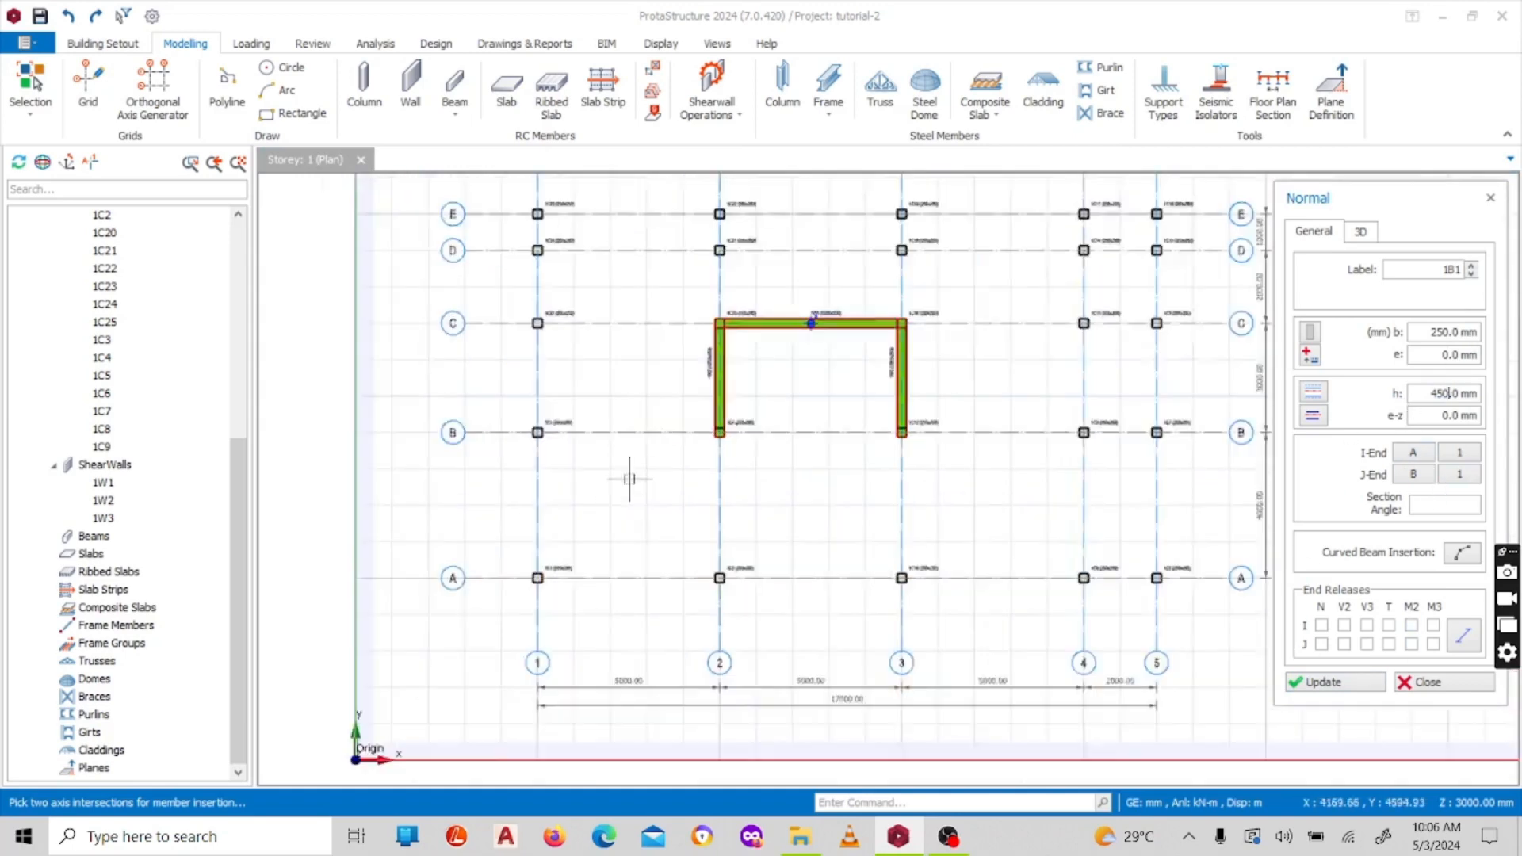
pyautogui.scroll(3, 527, 550)
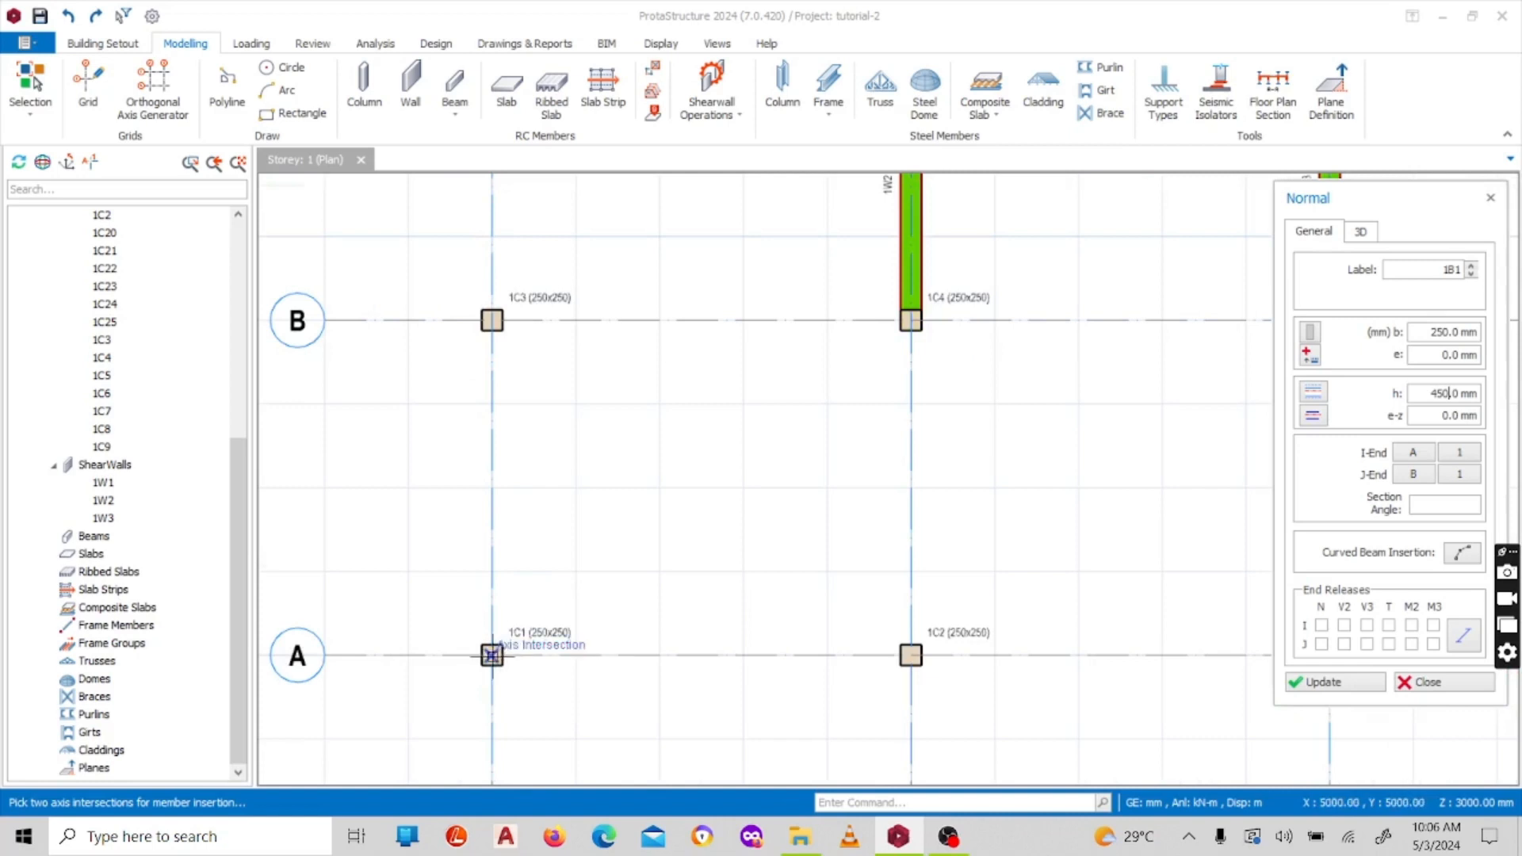
pyautogui.click(492, 655)
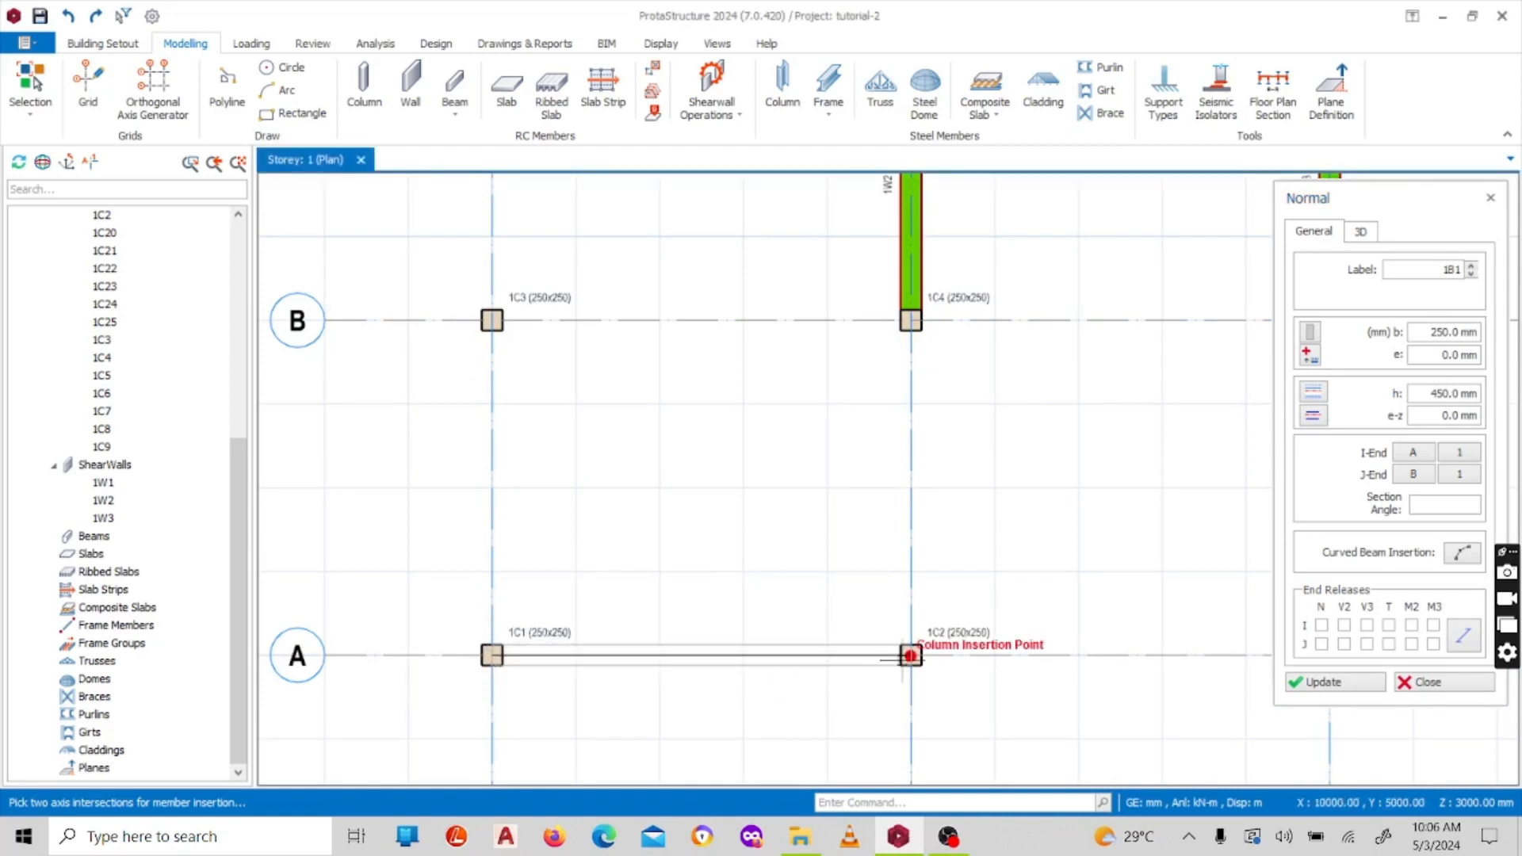
pyautogui.click(910, 655)
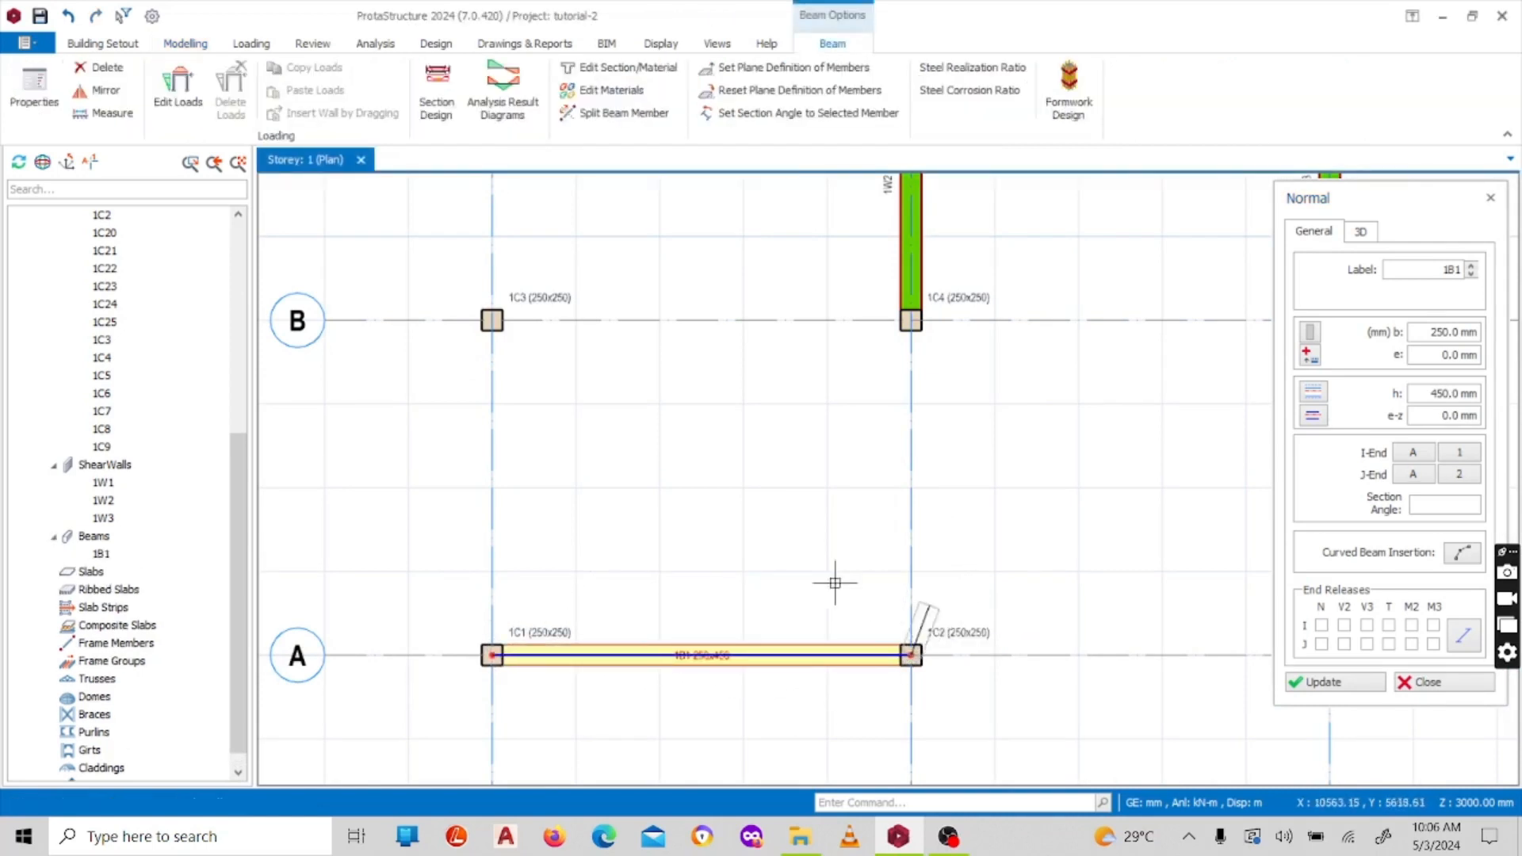
pyautogui.press('Escape')
# Step: Insert beams on all grid spans between axes 2 and 5 and axes A and E with one area selection
pyautogui.scroll(-8, 679, 594)
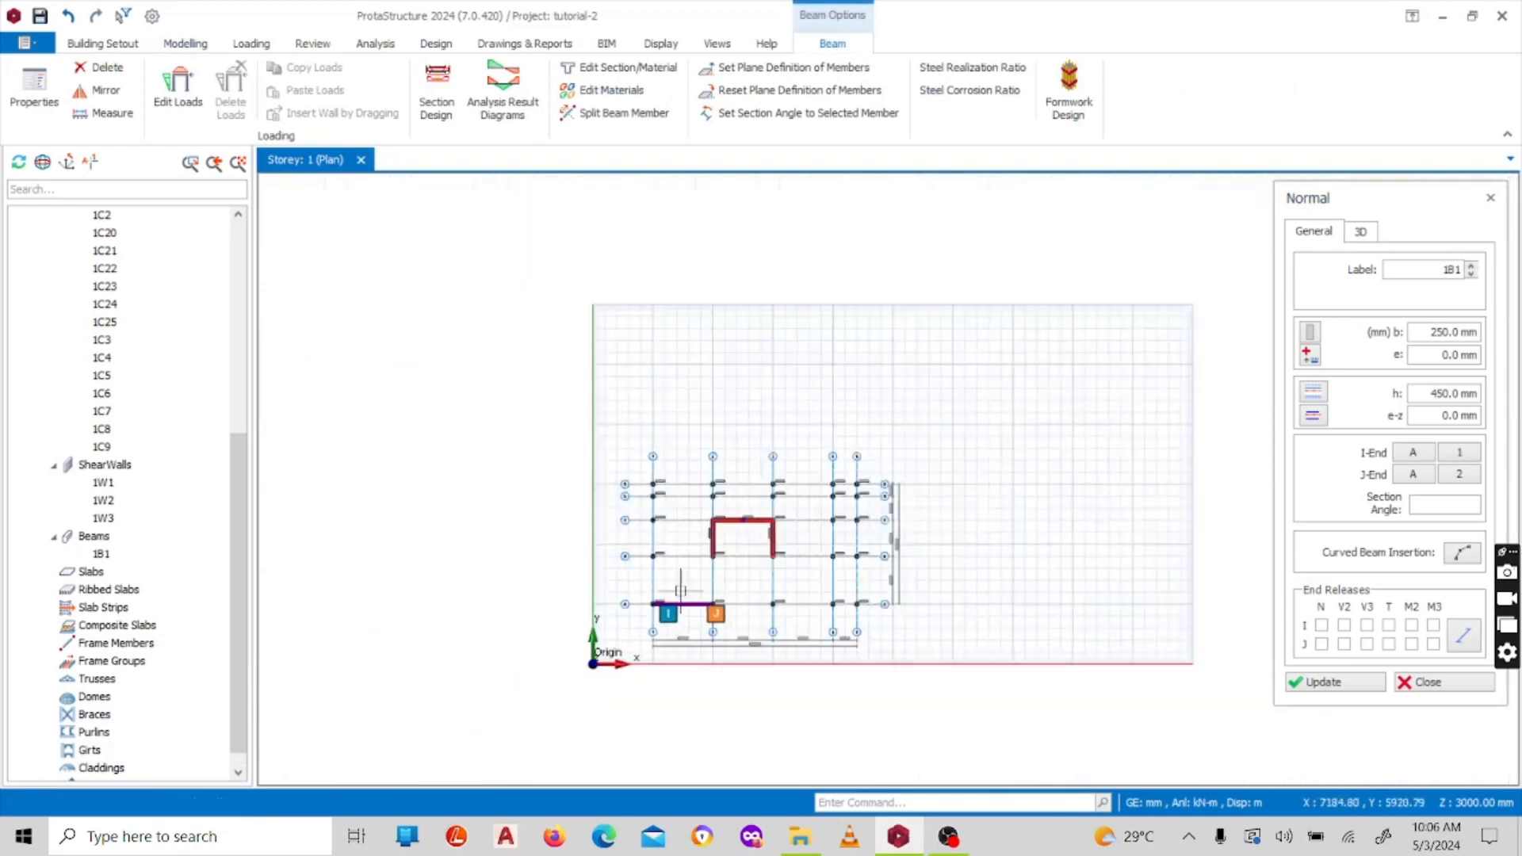
pyautogui.scroll(2, 722, 543)
pyautogui.scroll(1, 719, 571)
pyautogui.moveTo(1063, 696); pyautogui.dragTo(694, 389)
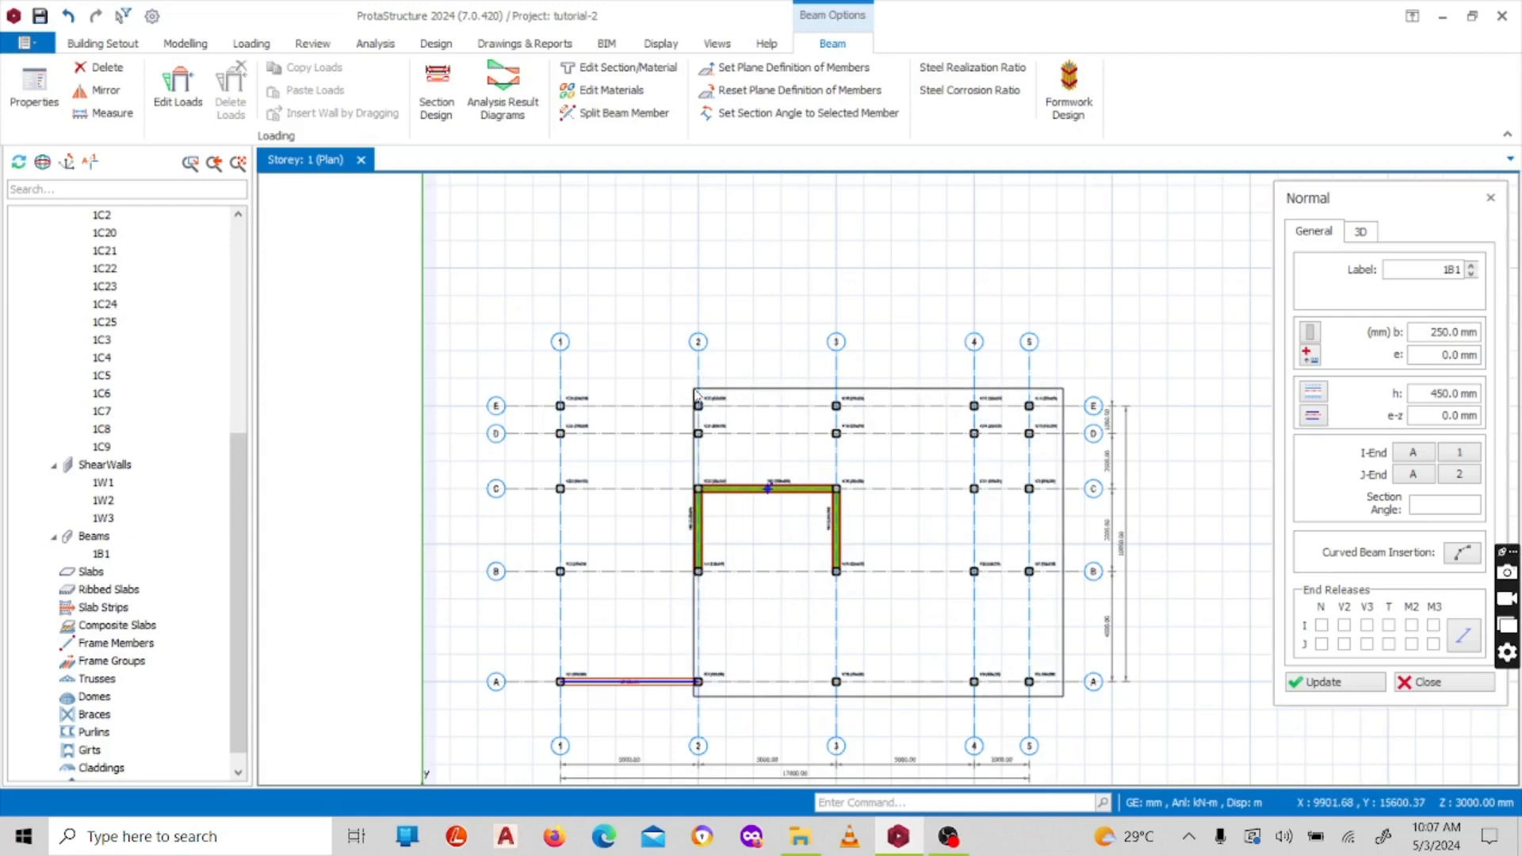
pyautogui.moveTo(695, 390)
pyautogui.mouseDown()
pyautogui.moveTo(670, 379)
pyautogui.moveTo(681, 388)
pyautogui.mouseUp()
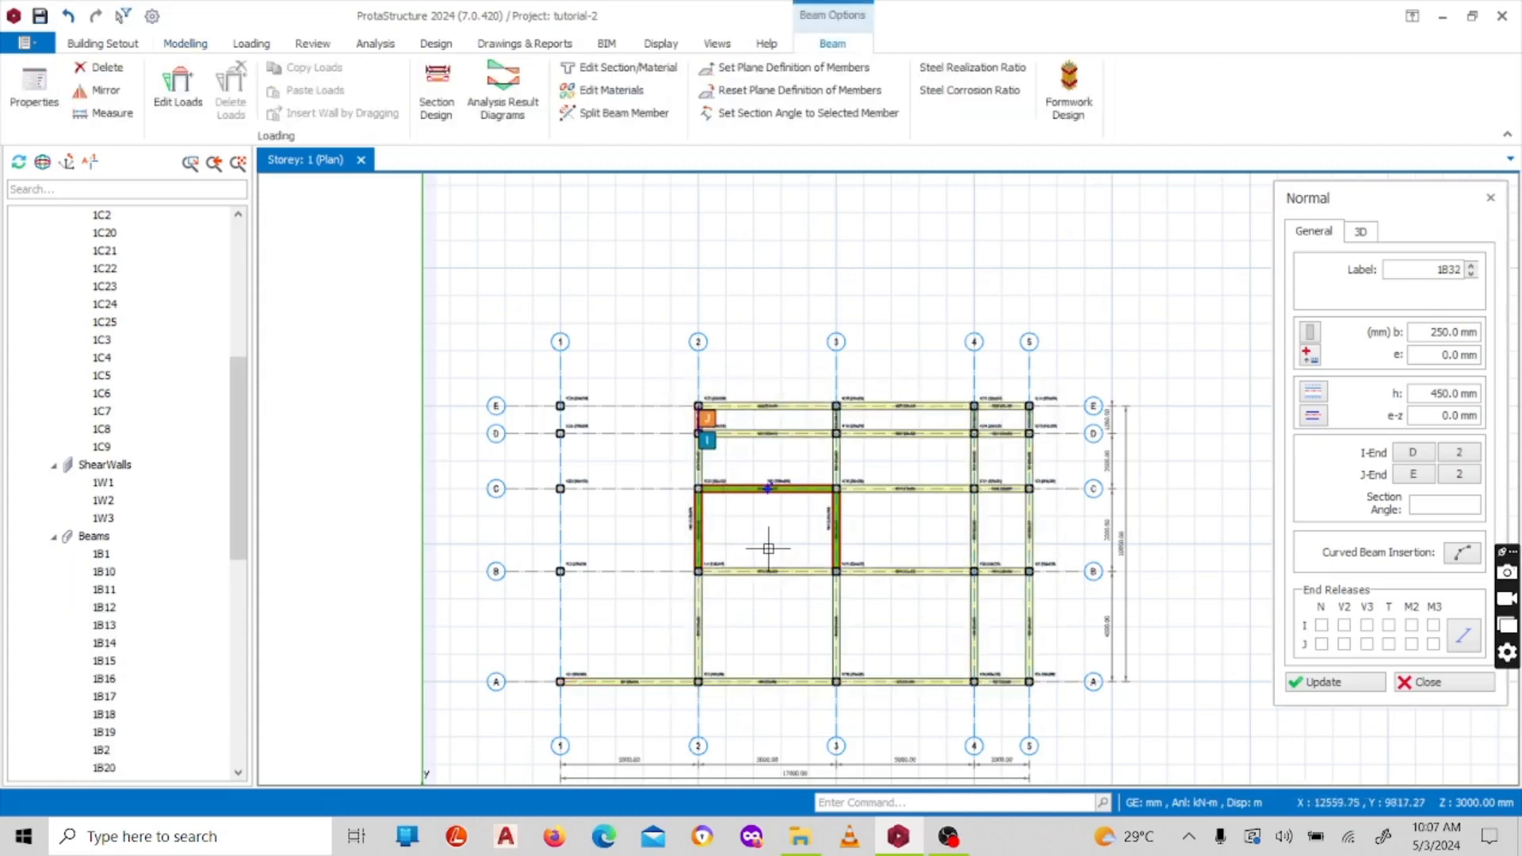
# Step: Examine the inserted beams around the shear walls between axes 2 and 3 and axes B and C
pyautogui.scroll(1, 688, 436)
pyautogui.scroll(2, 774, 451)
pyautogui.scroll(-2, 785, 456)
pyautogui.scroll(2, 809, 578)
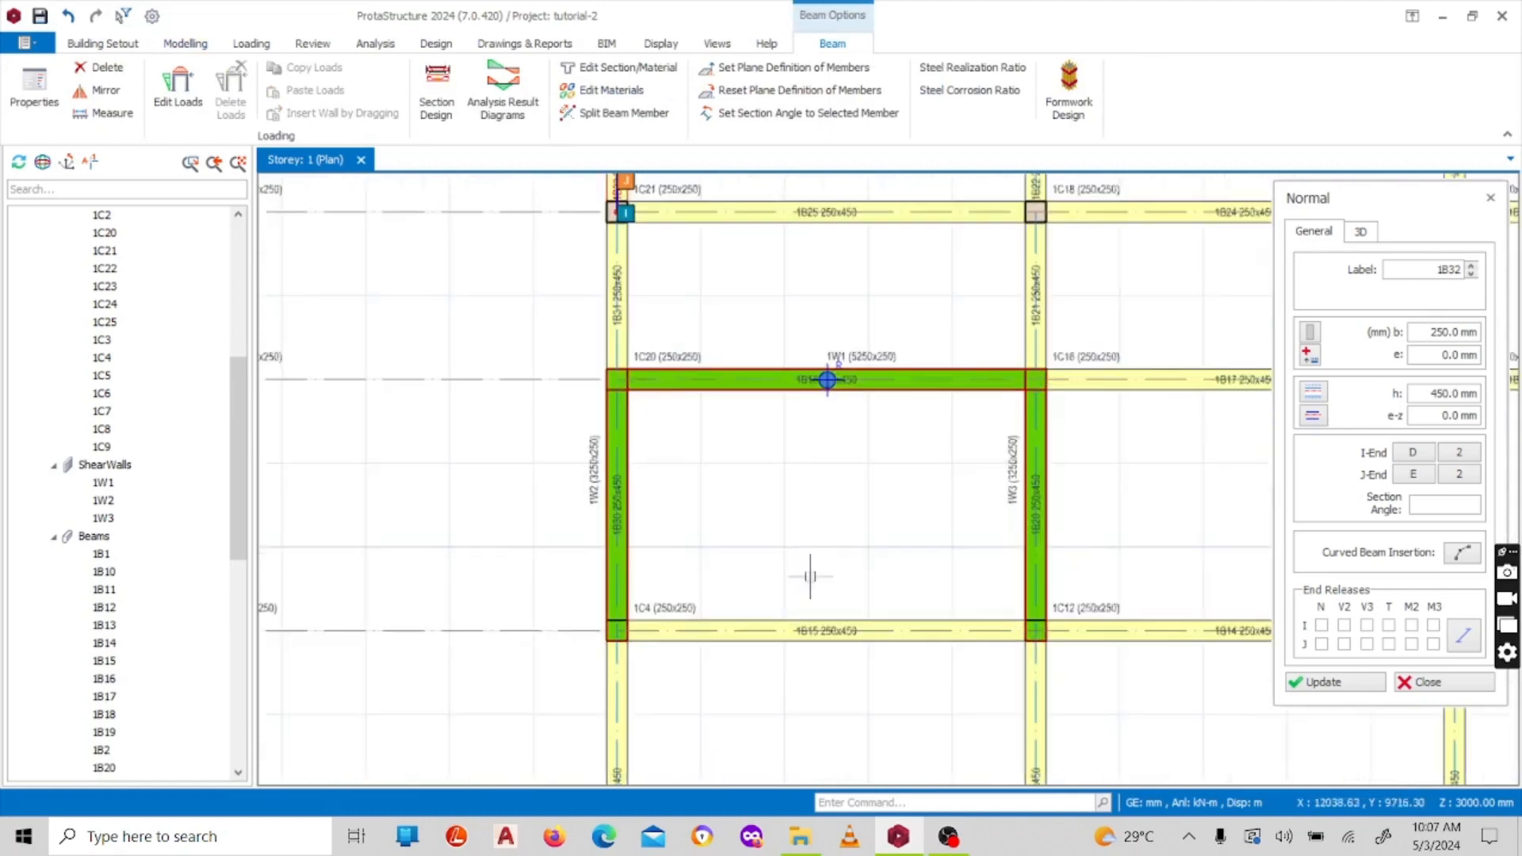
pyautogui.scroll(-2, 828, 468)
pyautogui.scroll(-2, 828, 468)
pyautogui.scroll(2, 629, 465)
pyautogui.scroll(2, 787, 555)
pyautogui.scroll(-2, 741, 555)
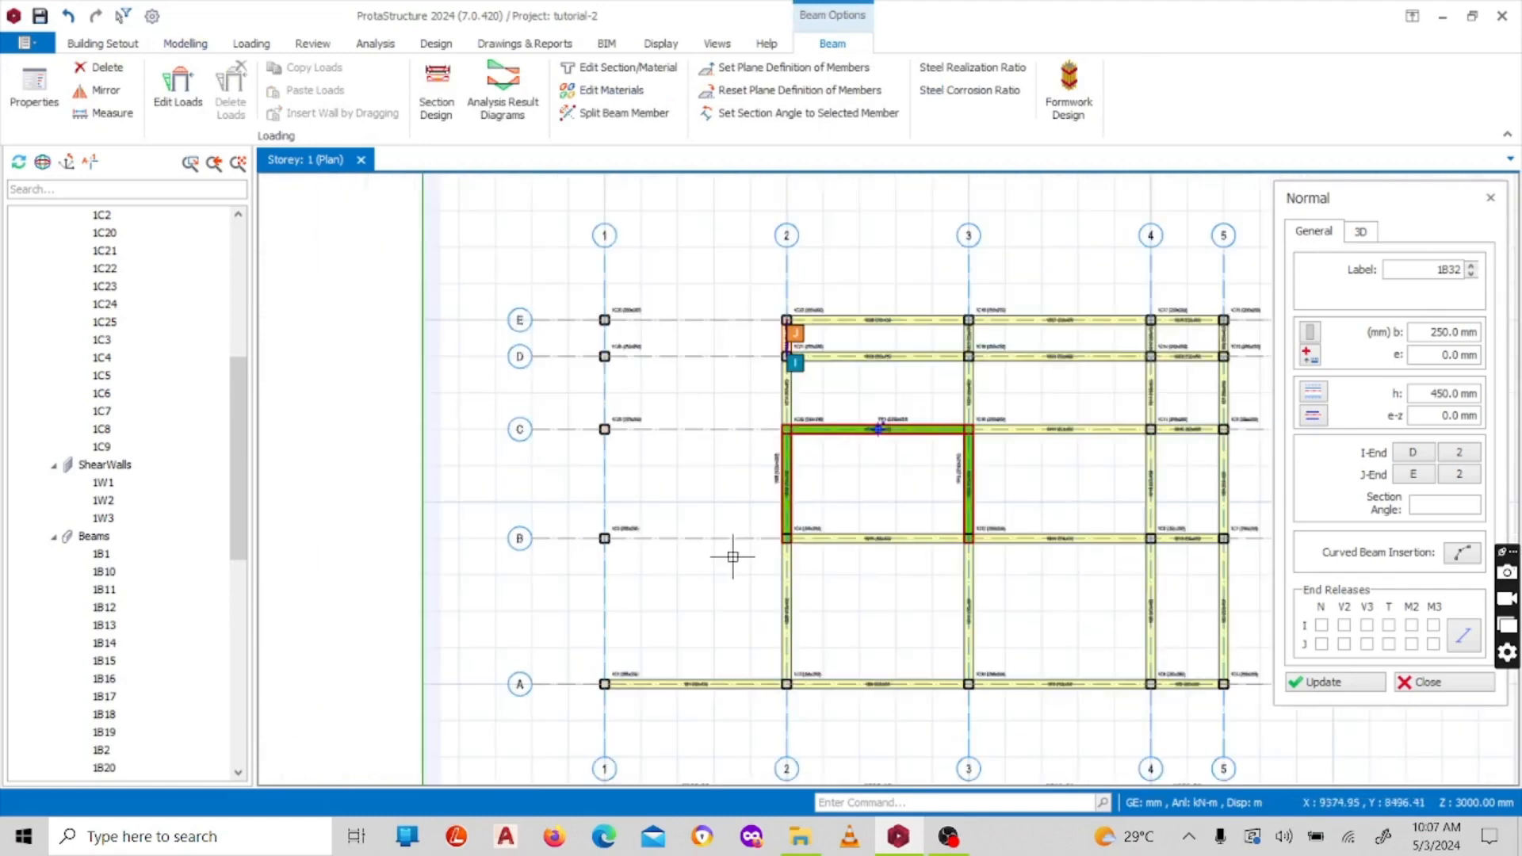
# Step: Insert beams by area on the spans between axes 1 and 2 from B to E, including axis 1
pyautogui.scroll(2, 808, 476)
pyautogui.scroll(-2, 825, 524)
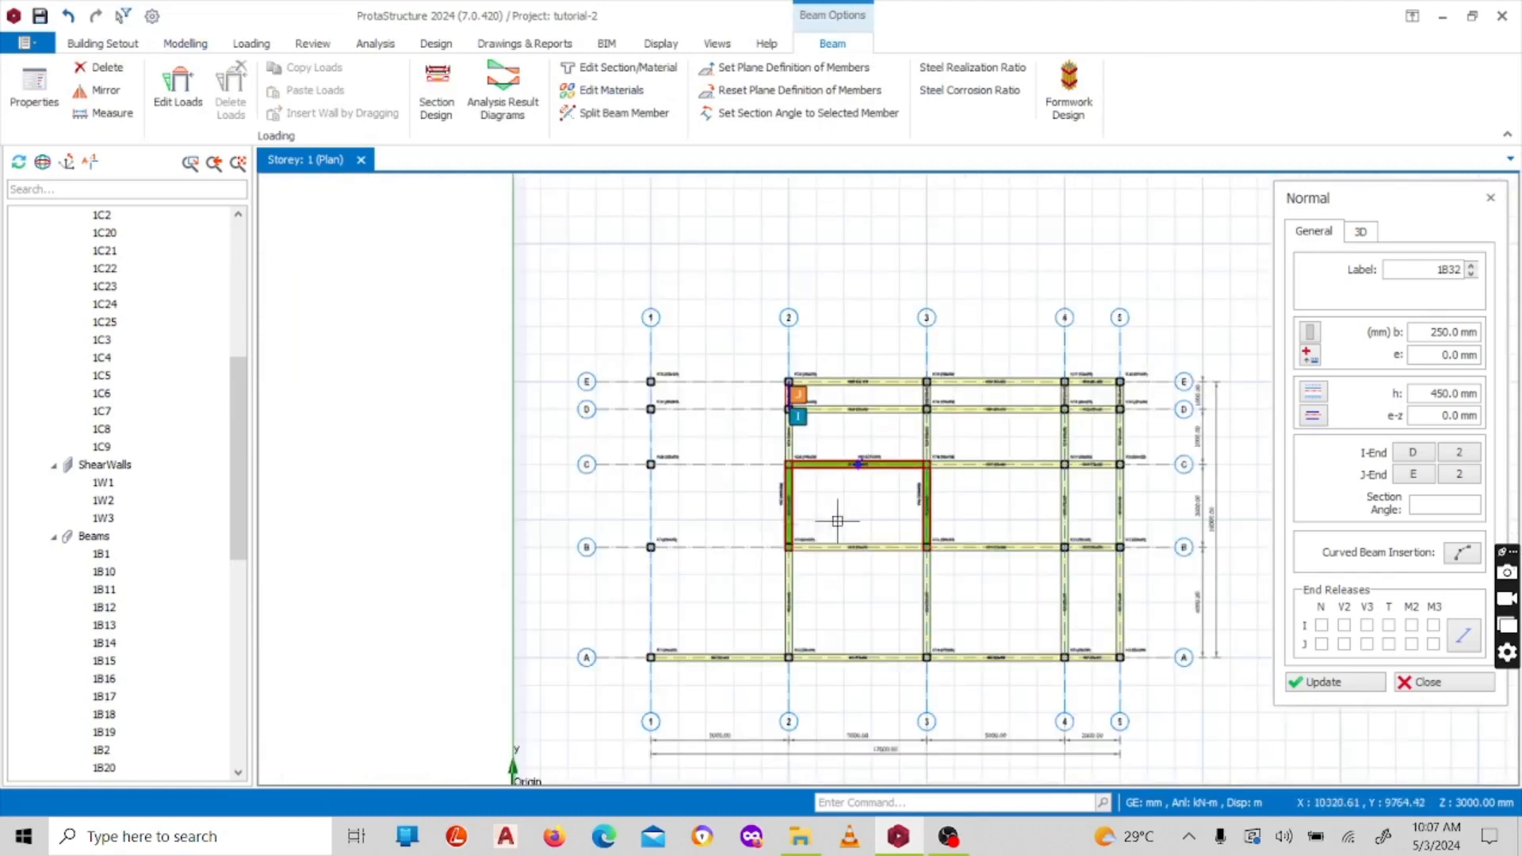
pyautogui.scroll(3, 856, 475)
pyautogui.scroll(3, 893, 408)
pyautogui.scroll(-5, 955, 356)
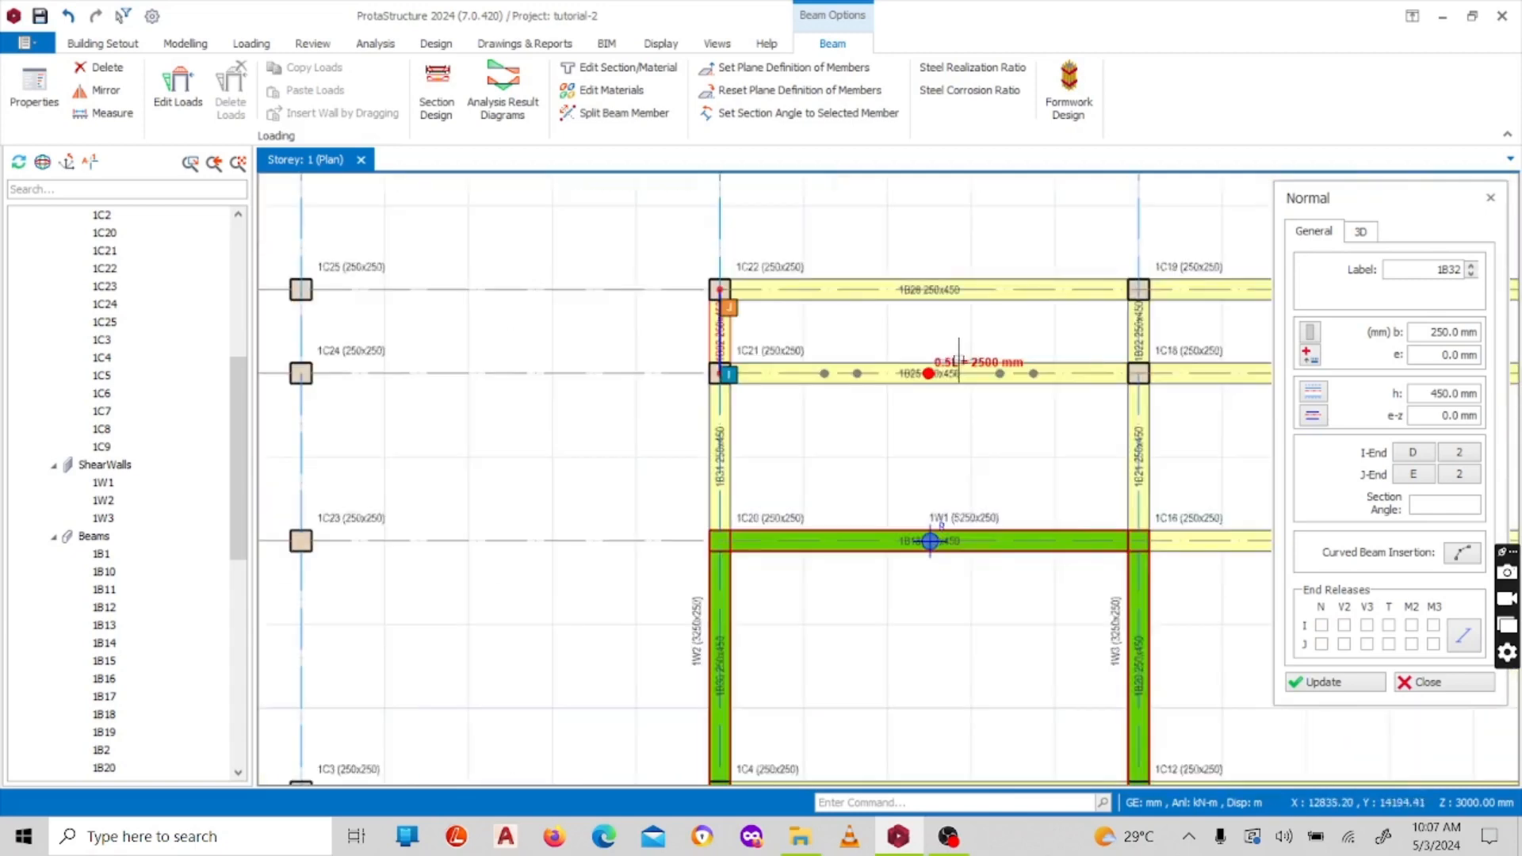
pyautogui.scroll(2, 796, 444)
pyautogui.moveTo(903, 652); pyautogui.dragTo(532, 260)
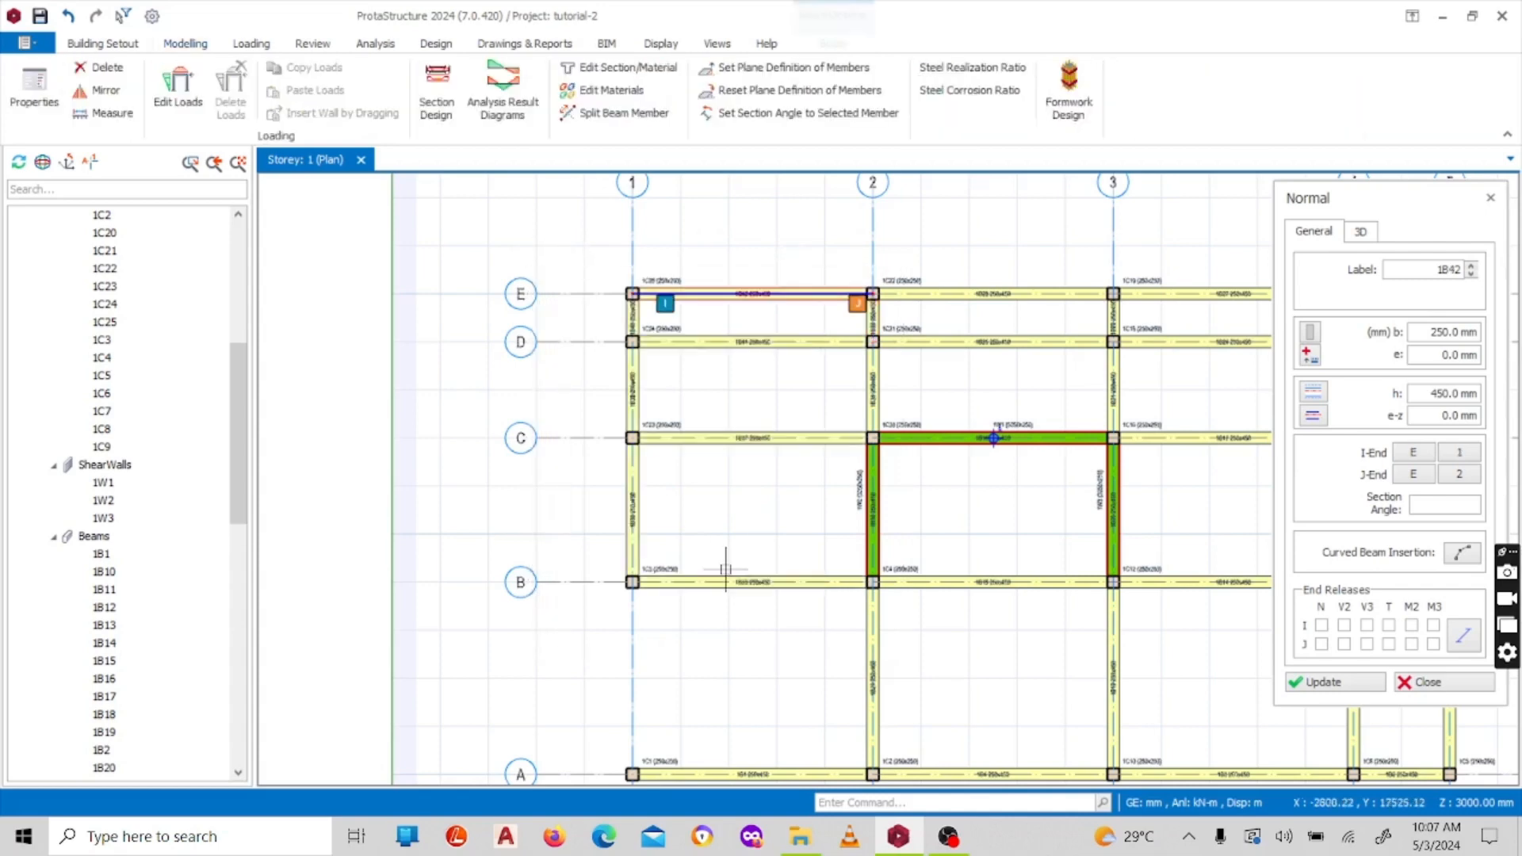
# Step: Insert the missing beam along axis 1 between A and B by area selection, and end the beam insertion
pyautogui.scroll(-1, 671, 465)
pyautogui.scroll(2, 666, 475)
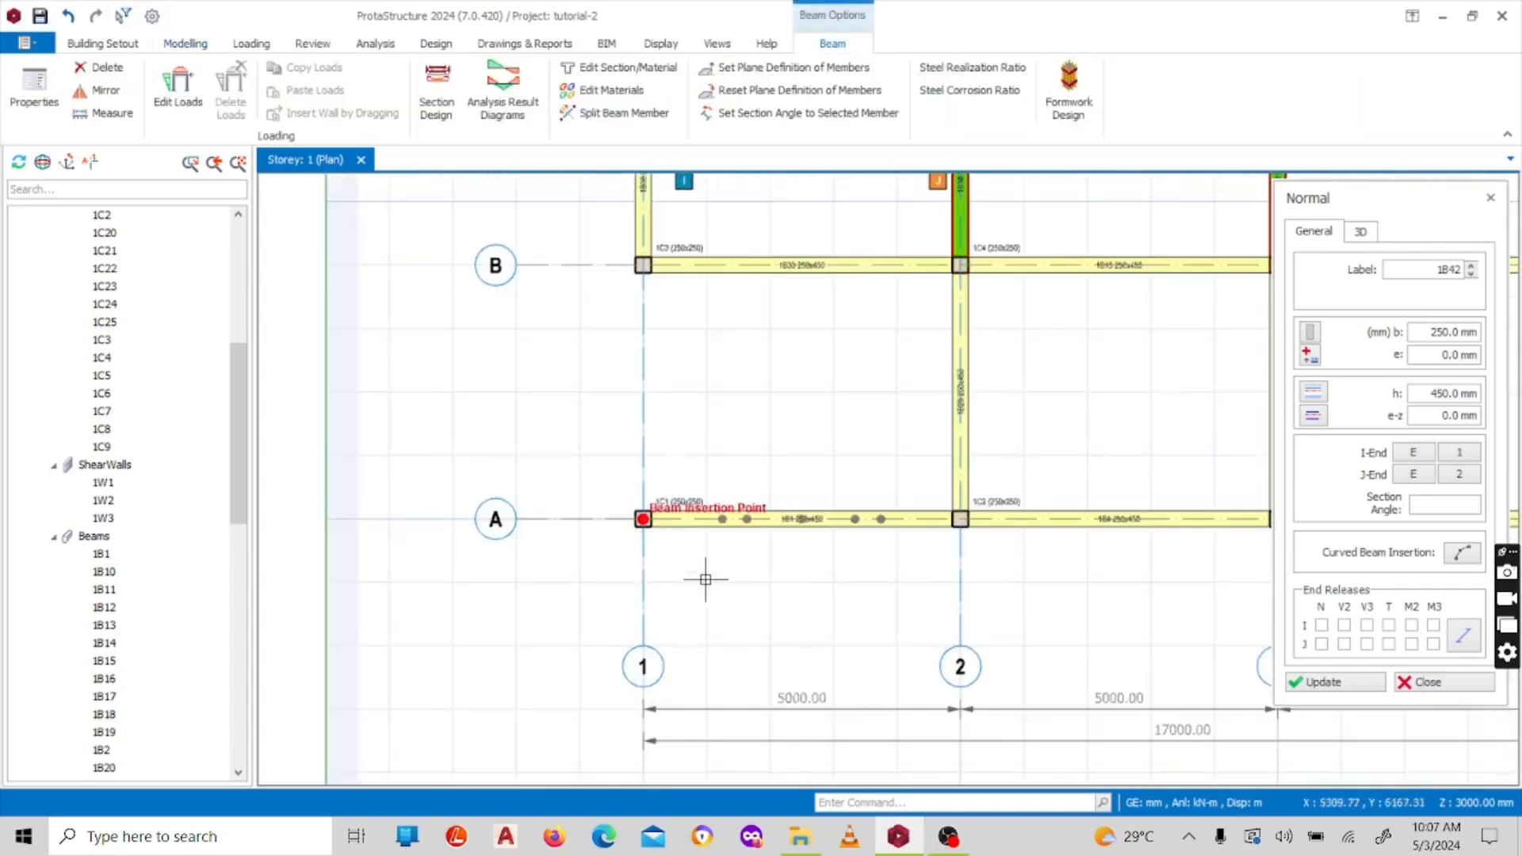
pyautogui.moveTo(698, 580); pyautogui.dragTo(554, 238)
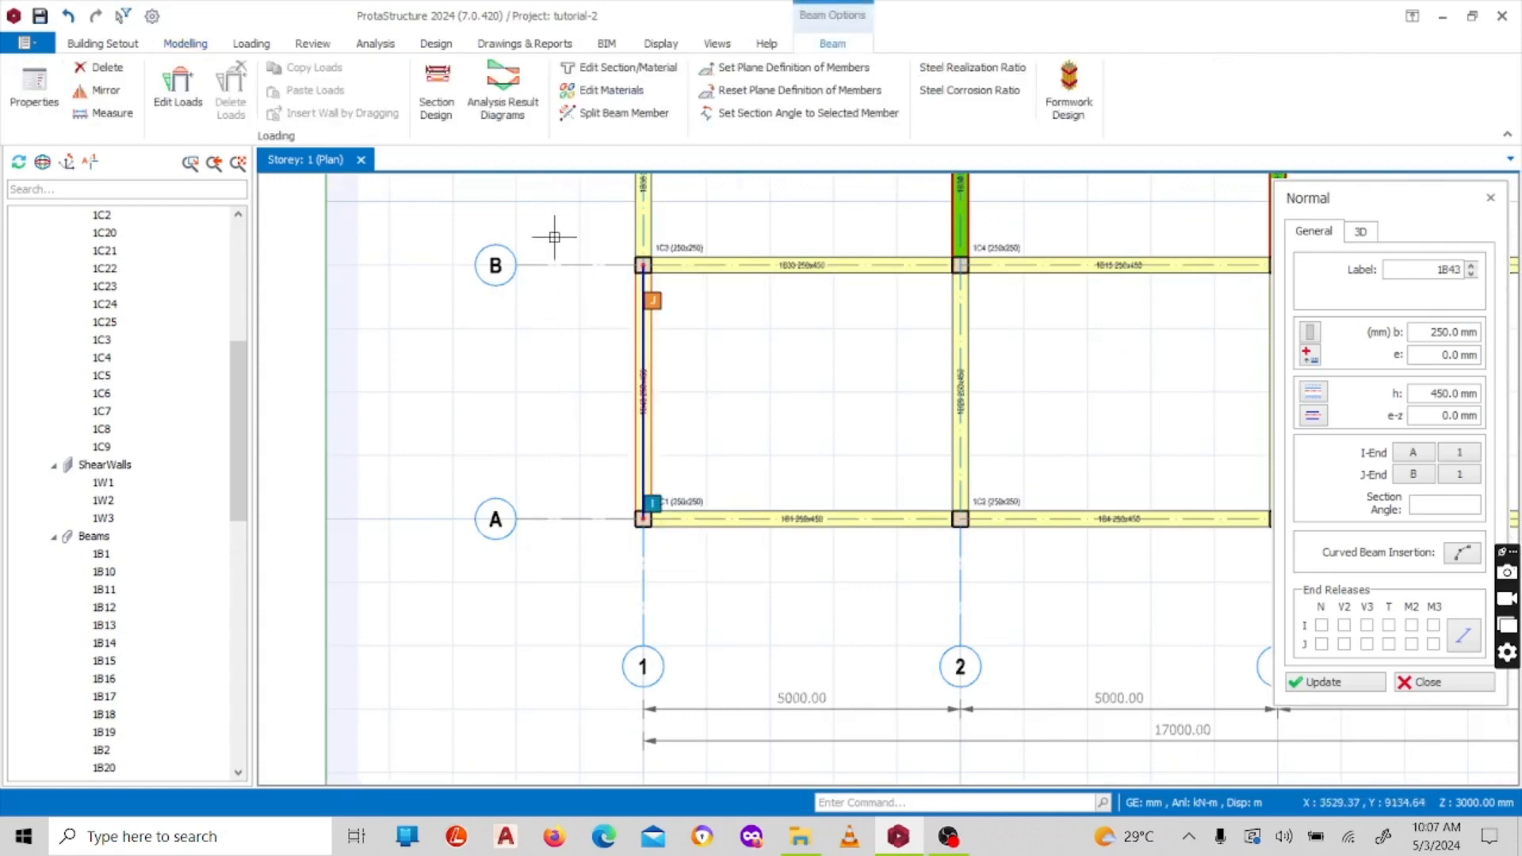
pyautogui.scroll(-3, 671, 406)
pyautogui.scroll(1, 787, 328)
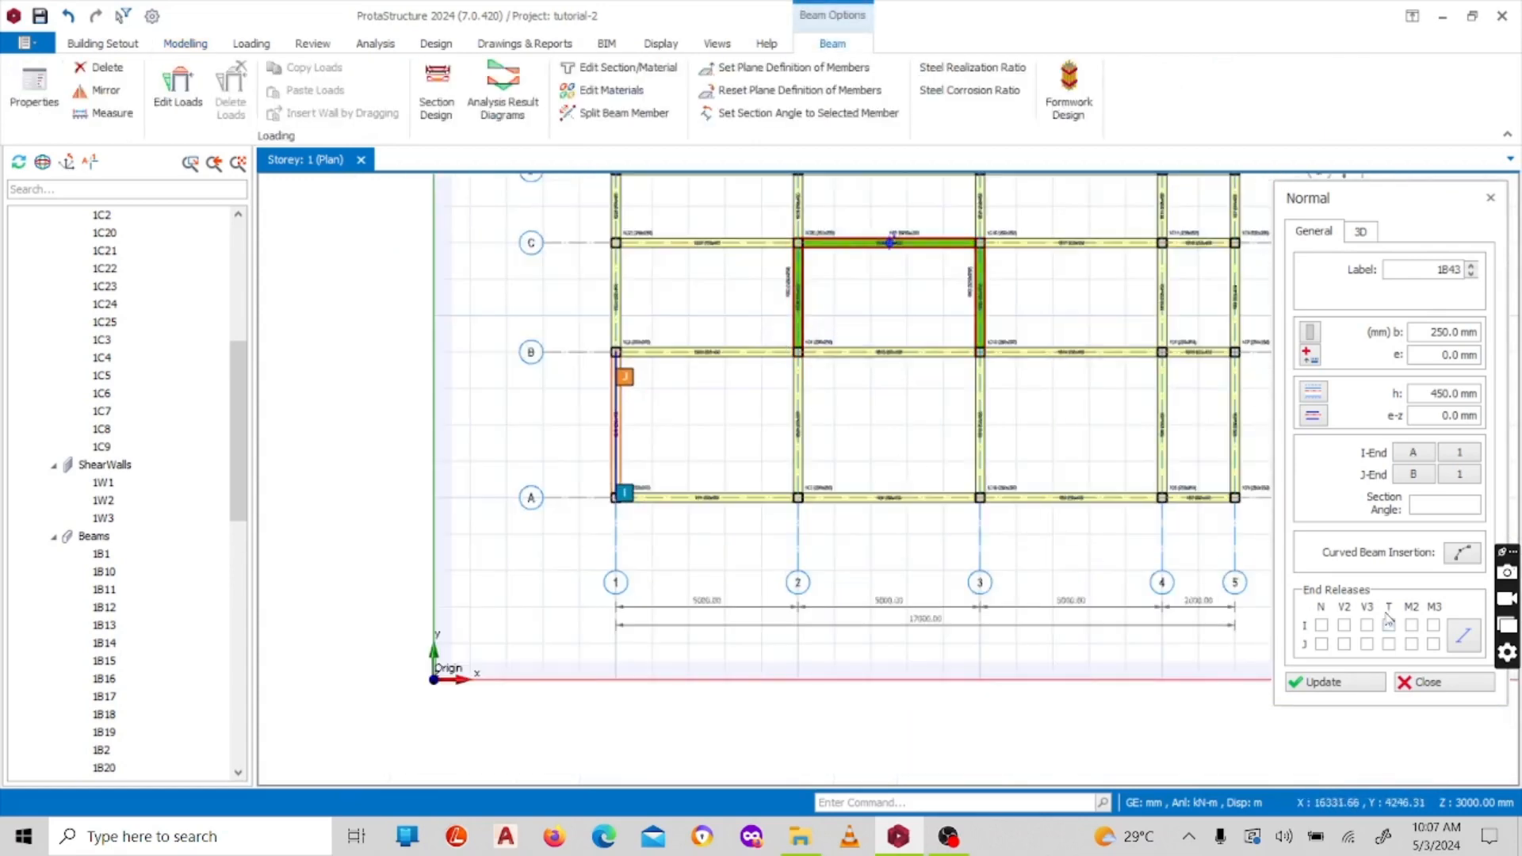
pyautogui.click(1427, 682)
# Step: Inspect the beam grid on the Storey 1 plan, zooming into the beams along the shear walls
pyautogui.scroll(-2, 888, 516)
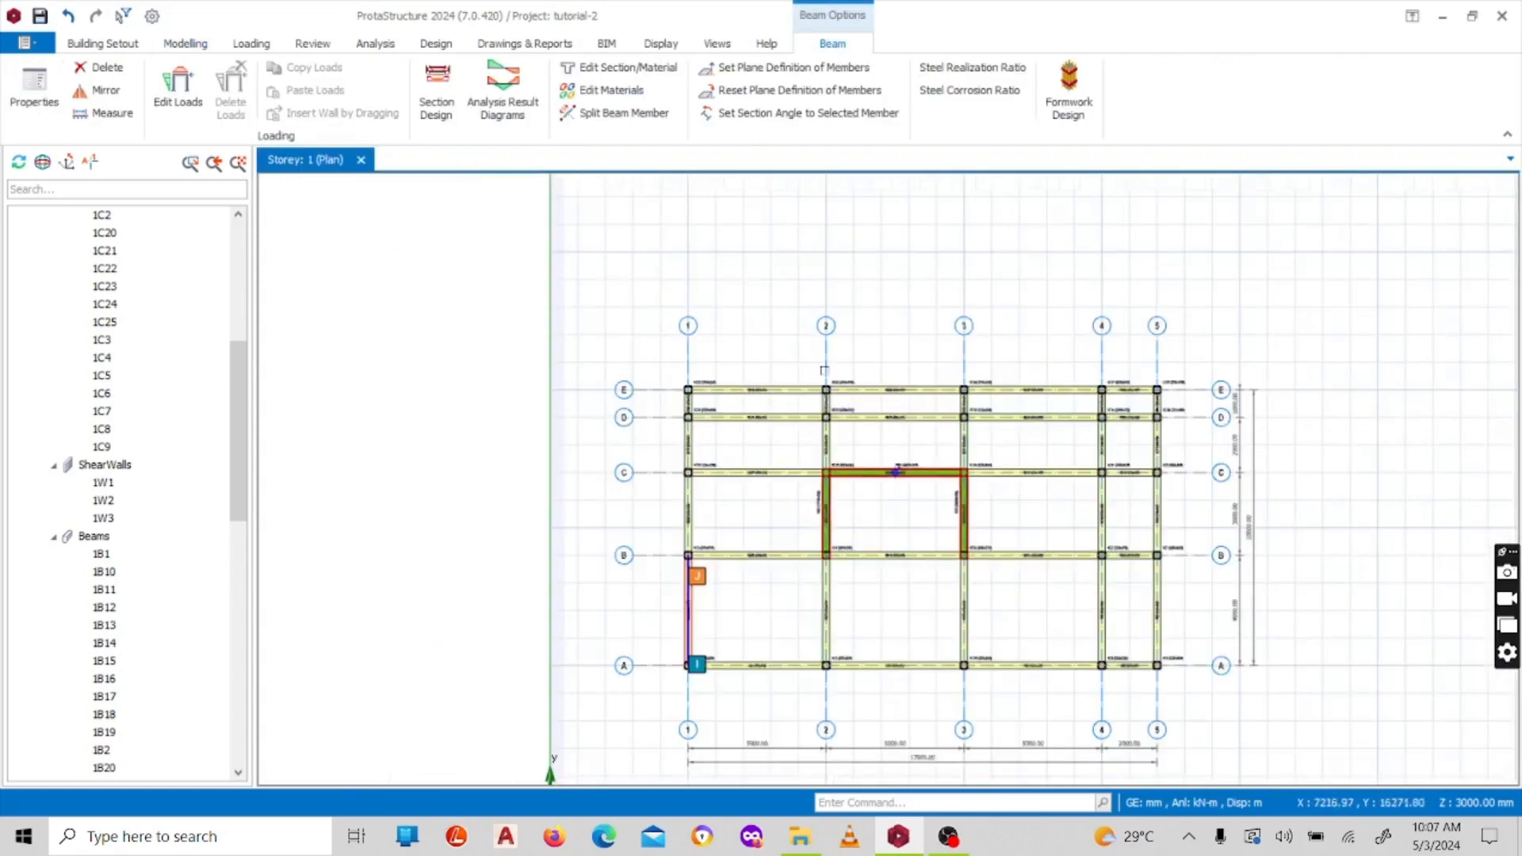
pyautogui.scroll(2, 833, 475)
pyautogui.scroll(-1, 781, 432)
pyautogui.scroll(1, 880, 493)
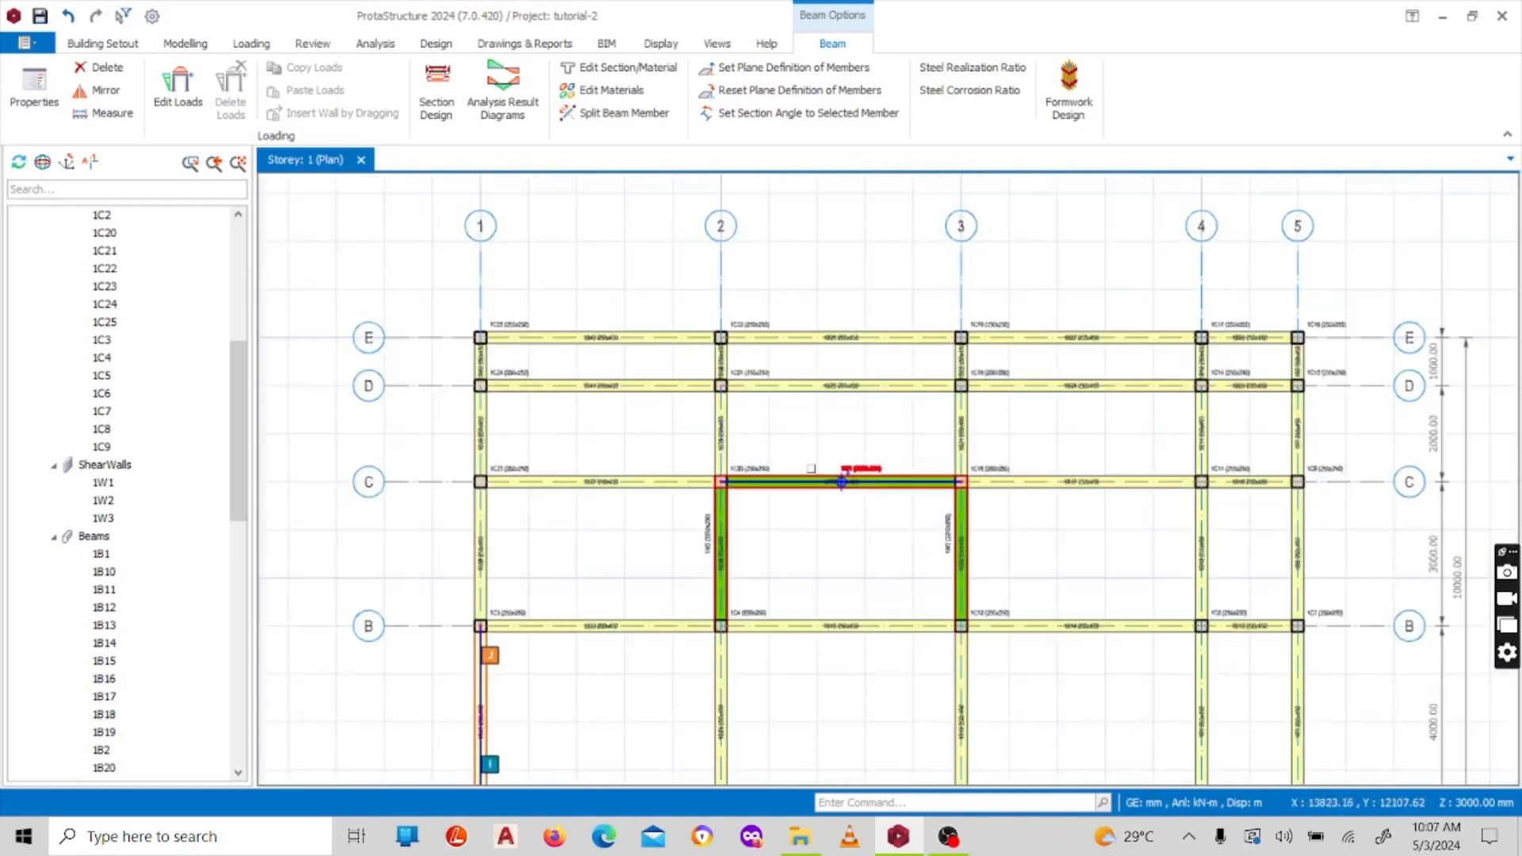
pyautogui.scroll(1, 881, 500)
pyautogui.scroll(1, 914, 550)
pyautogui.moveTo(856, 564); pyautogui.dragTo(807, 459, button='middle')
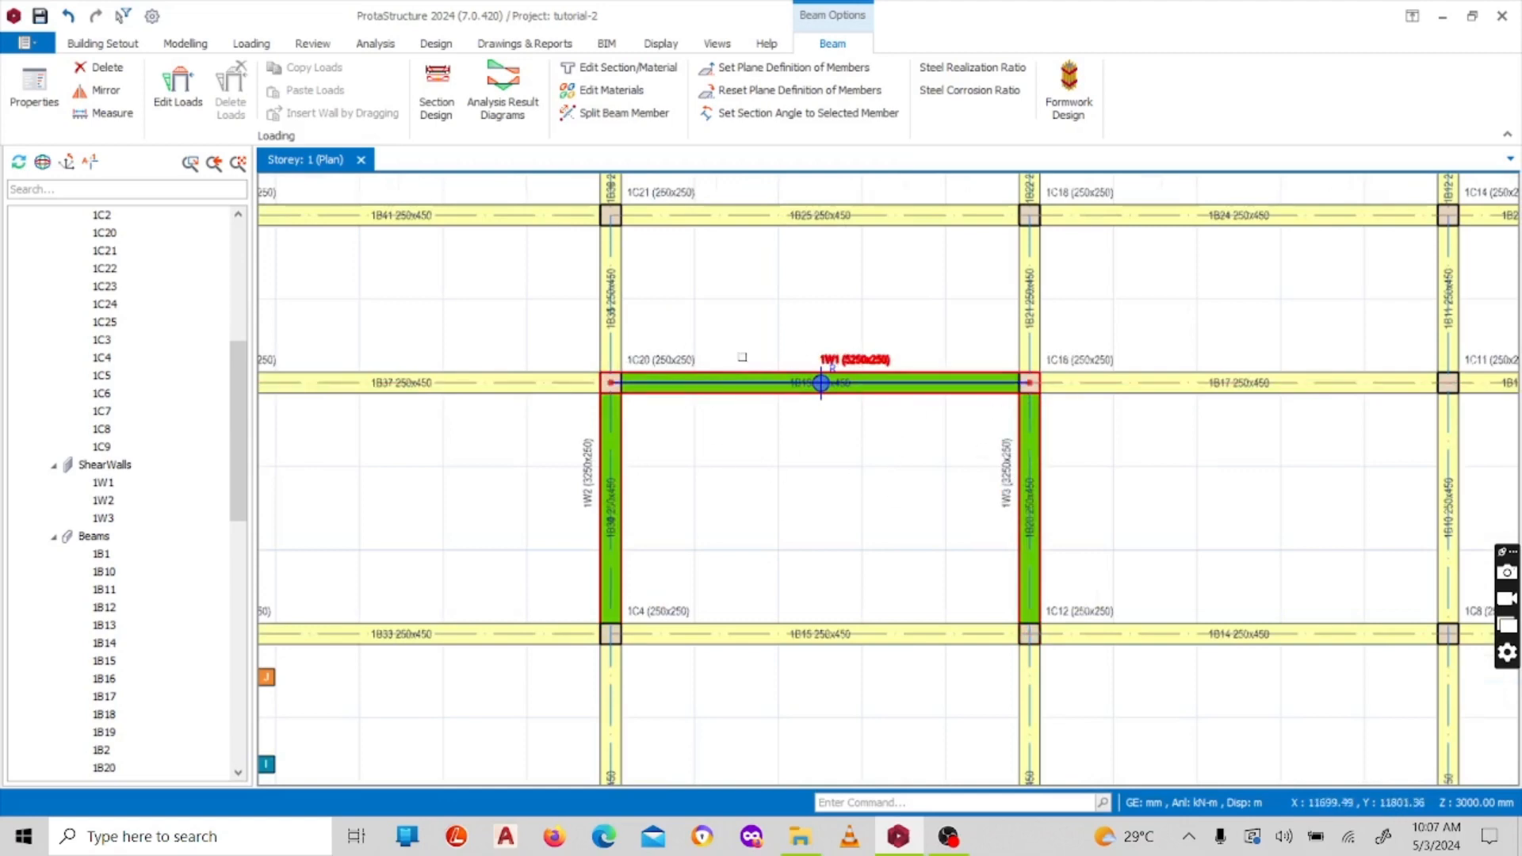
pyautogui.scroll(-3, 822, 406)
pyautogui.scroll(2, 823, 406)
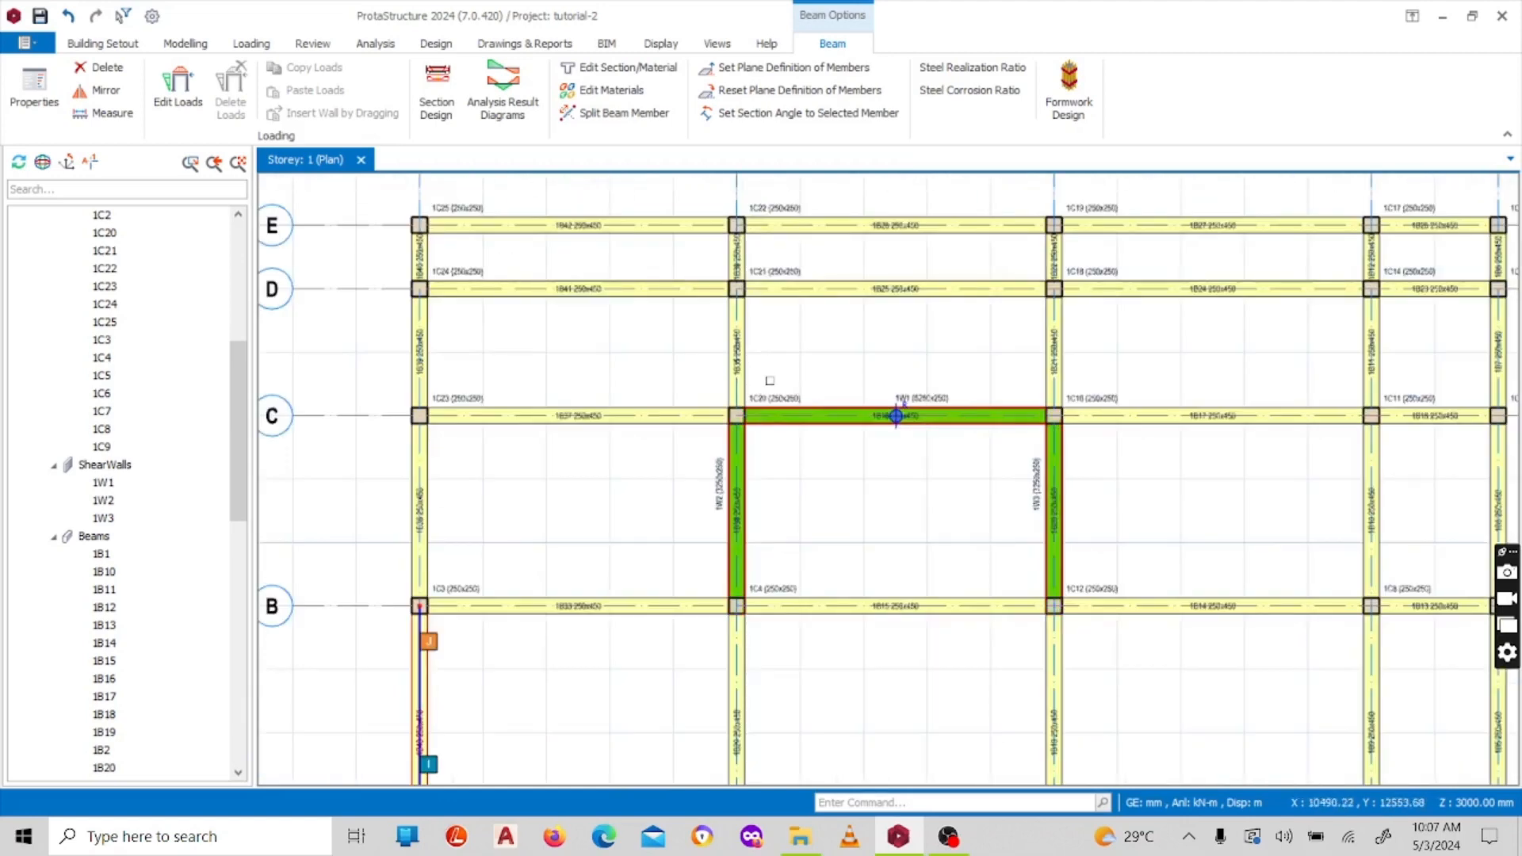
# Step: Save the project with the completed Storey 1 beams
pyautogui.scroll(-1, 768, 383)
pyautogui.moveTo(809, 406)
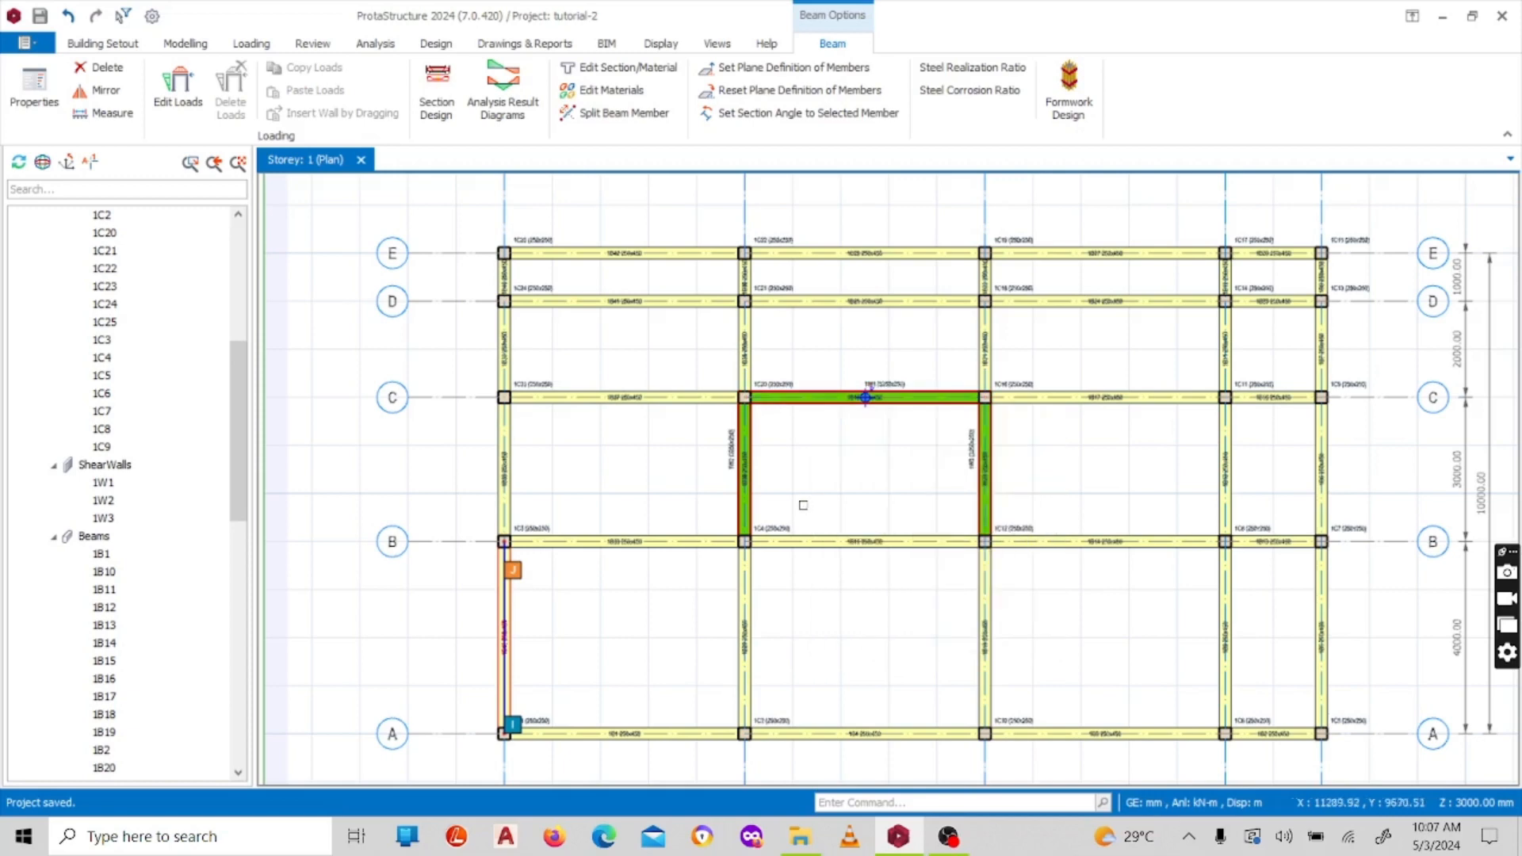
pyautogui.scroll(-1, 793, 414)
pyautogui.scroll(2, 816, 384)
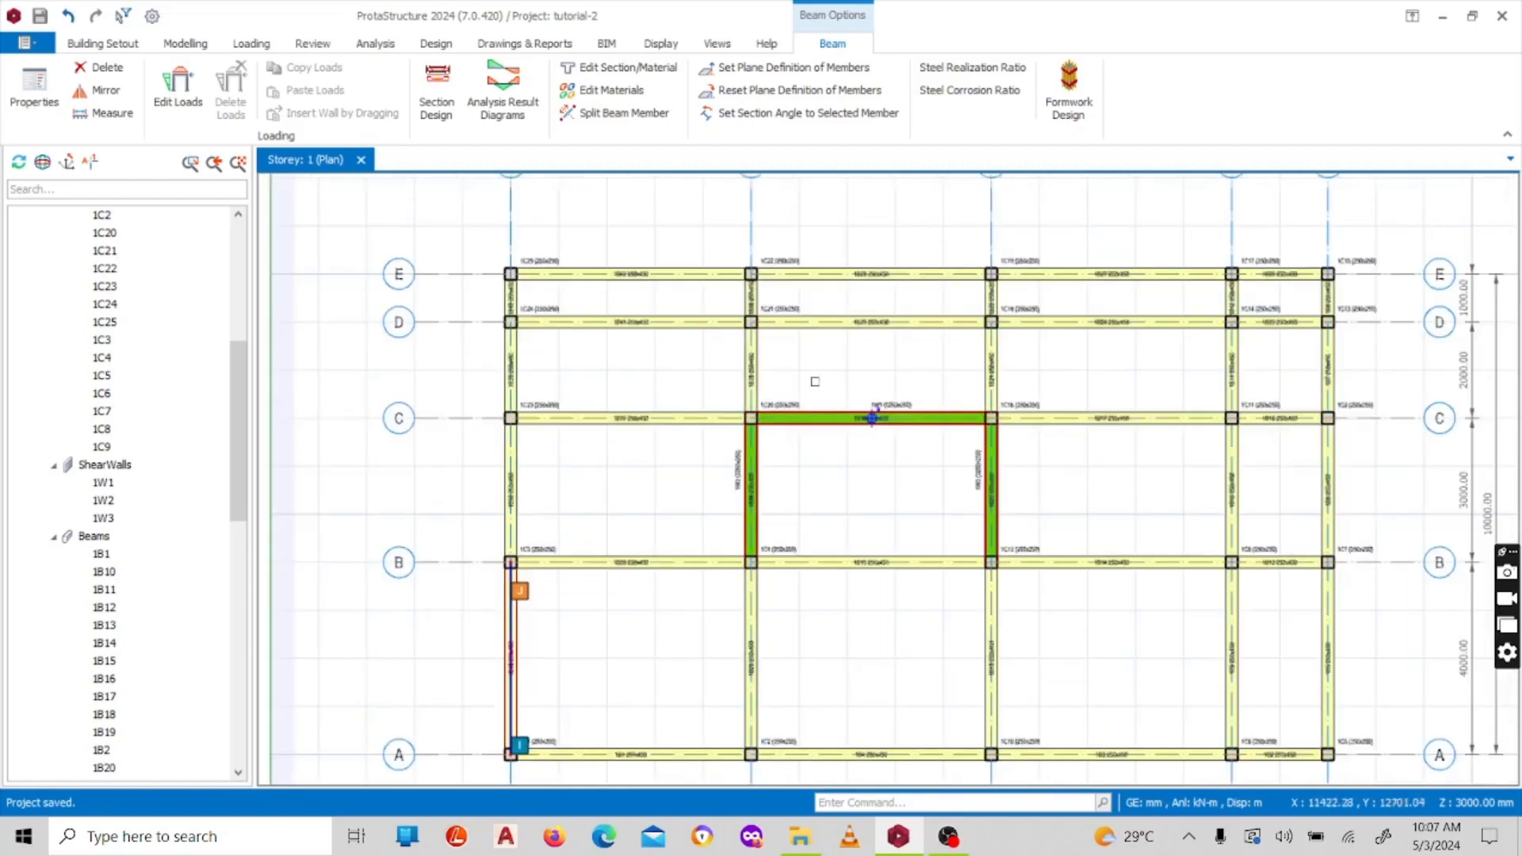
pyautogui.scroll(-1, 893, 453)
pyautogui.scroll(1, 968, 387)
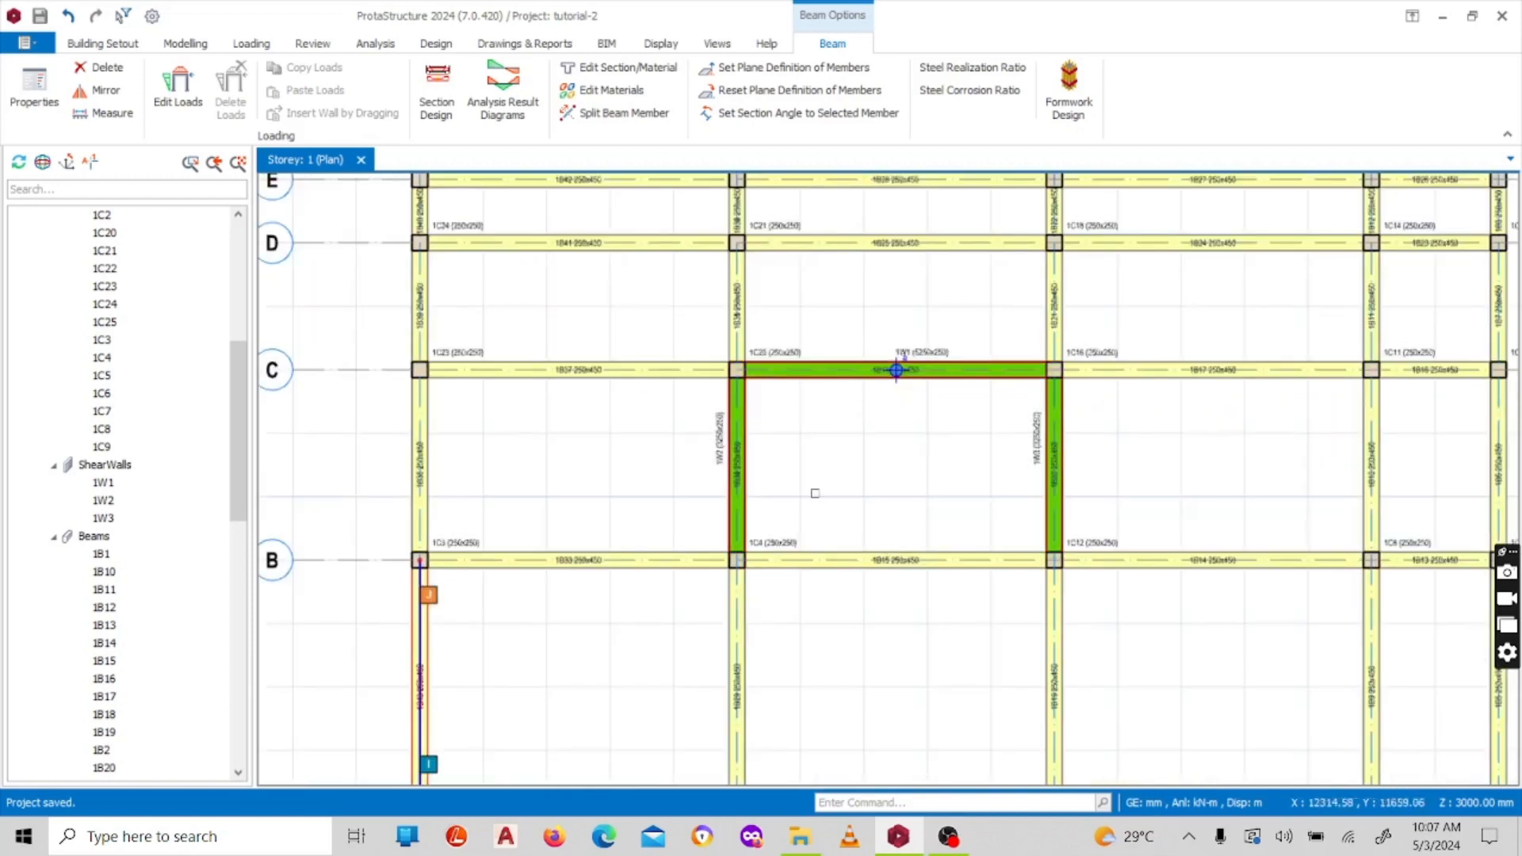
pyautogui.scroll(-3, 788, 481)
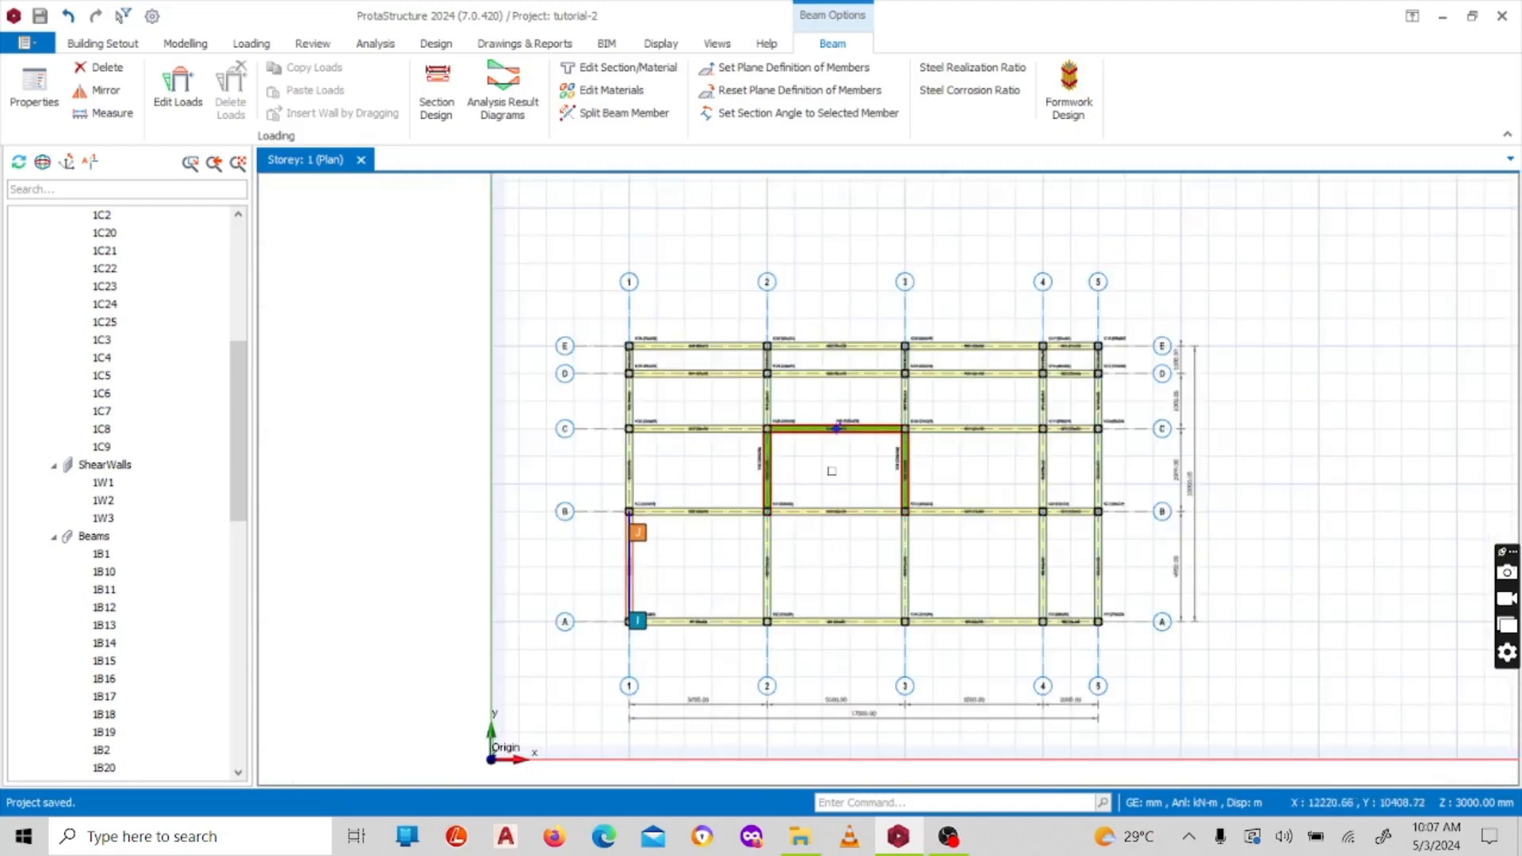
pyautogui.scroll(2, 896, 547)
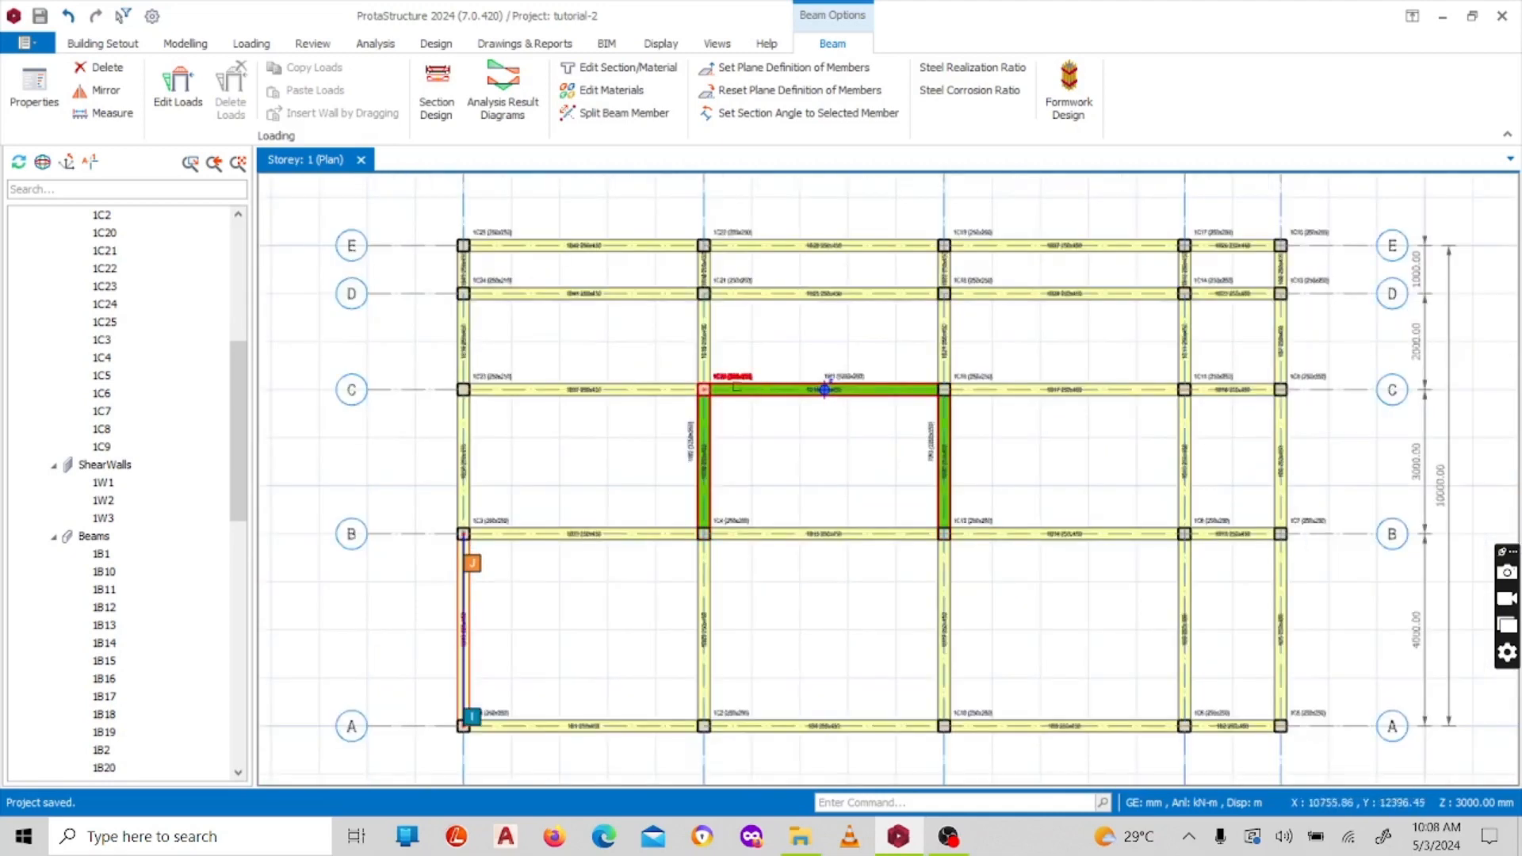
pyautogui.scroll(-1, 745, 412)
pyautogui.scroll(1, 713, 353)
pyautogui.scroll(-2, 709, 349)
pyautogui.scroll(2, 705, 344)
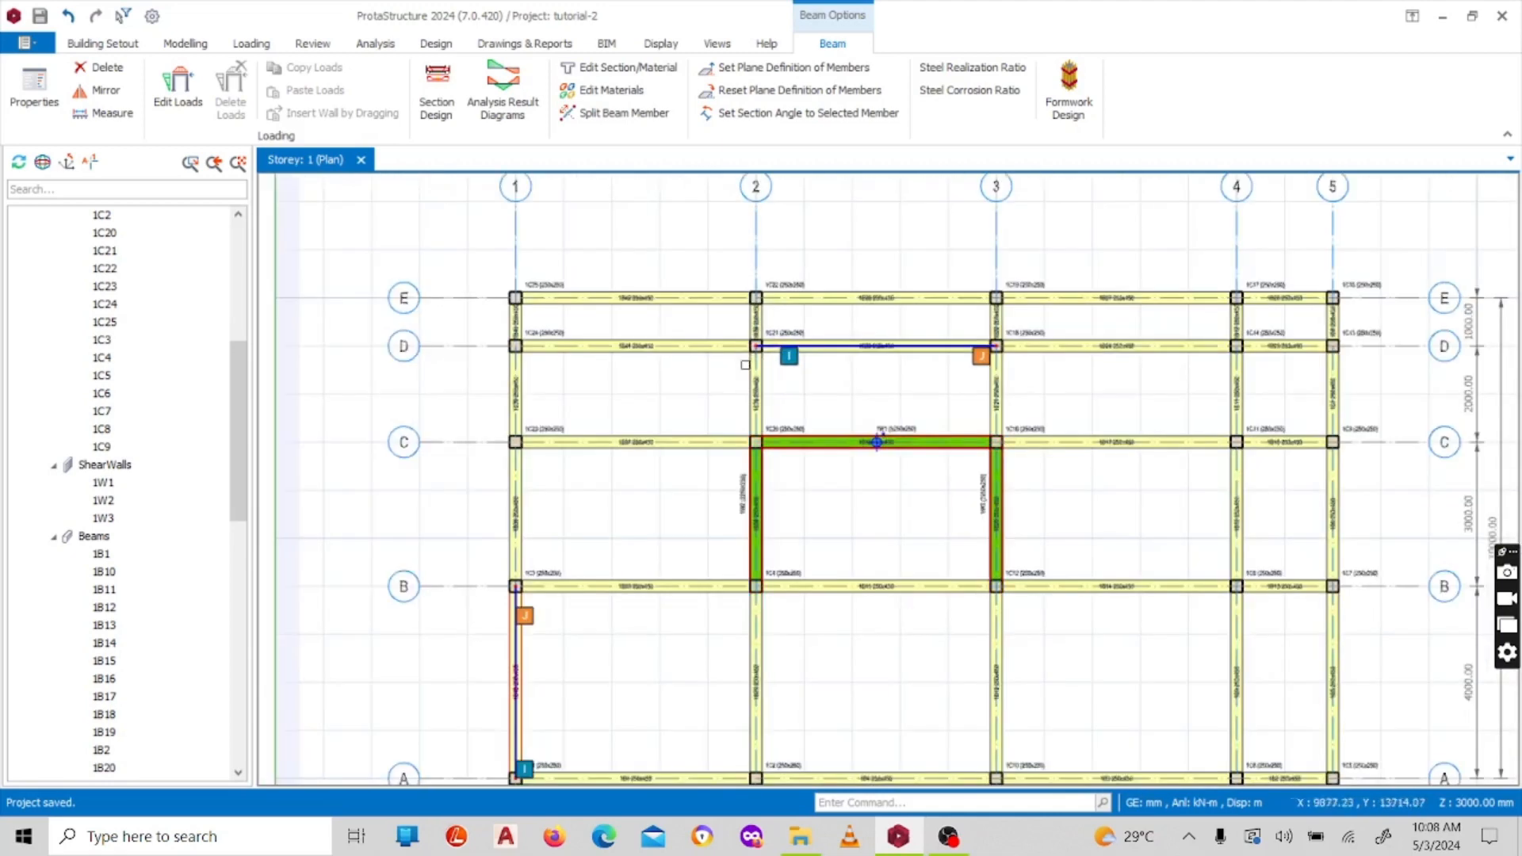
pyautogui.scroll(-2, 702, 337)
pyautogui.scroll(5, 681, 325)
pyautogui.scroll(1, 697, 336)
pyautogui.scroll(-5, 694, 356)
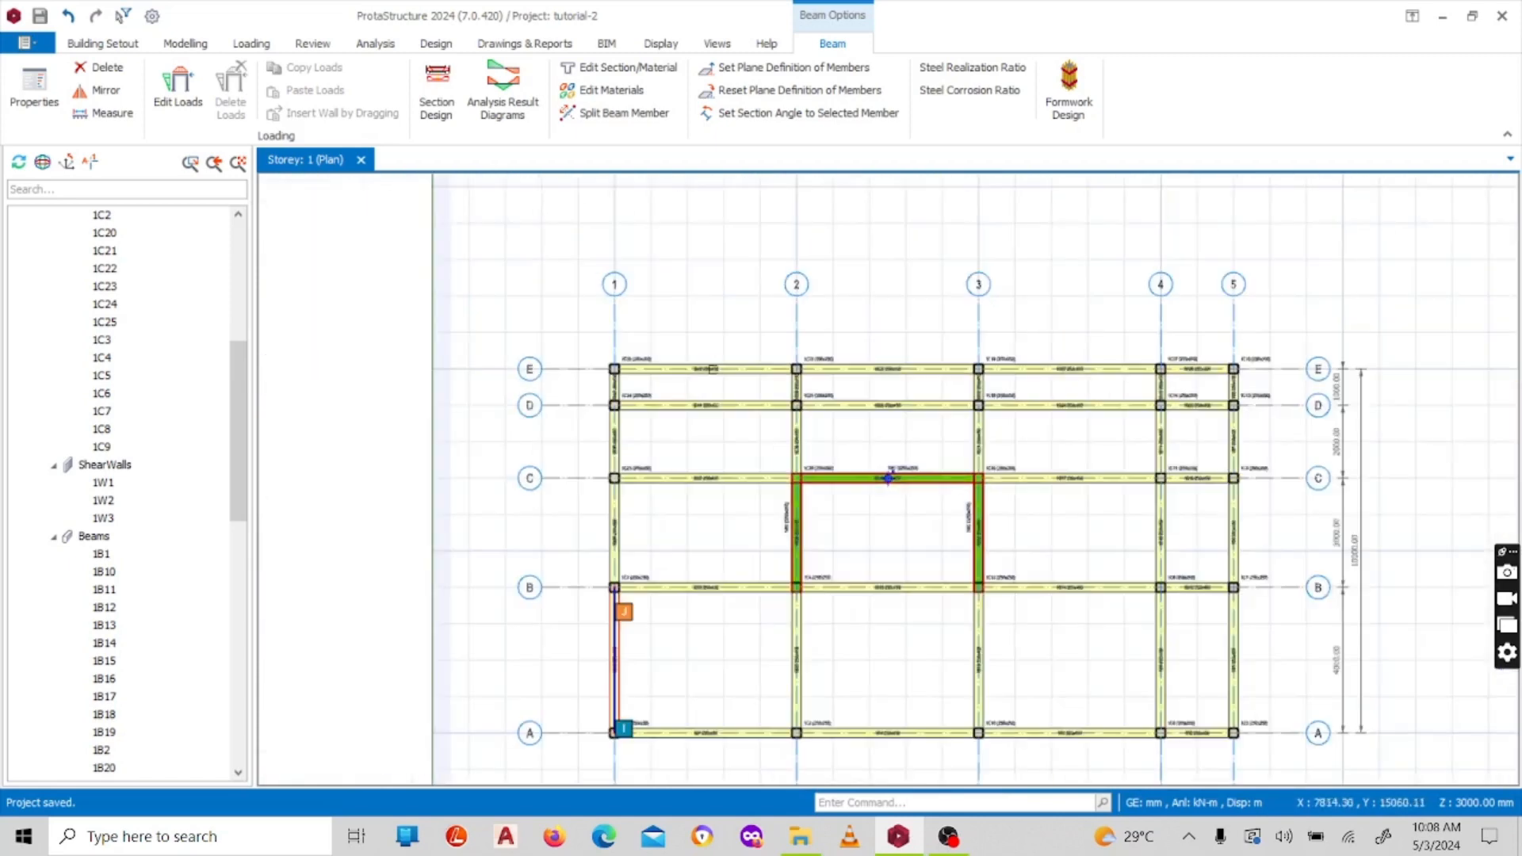
pyautogui.scroll(2, 675, 529)
pyautogui.scroll(-3, 674, 529)
pyautogui.scroll(1, 684, 486)
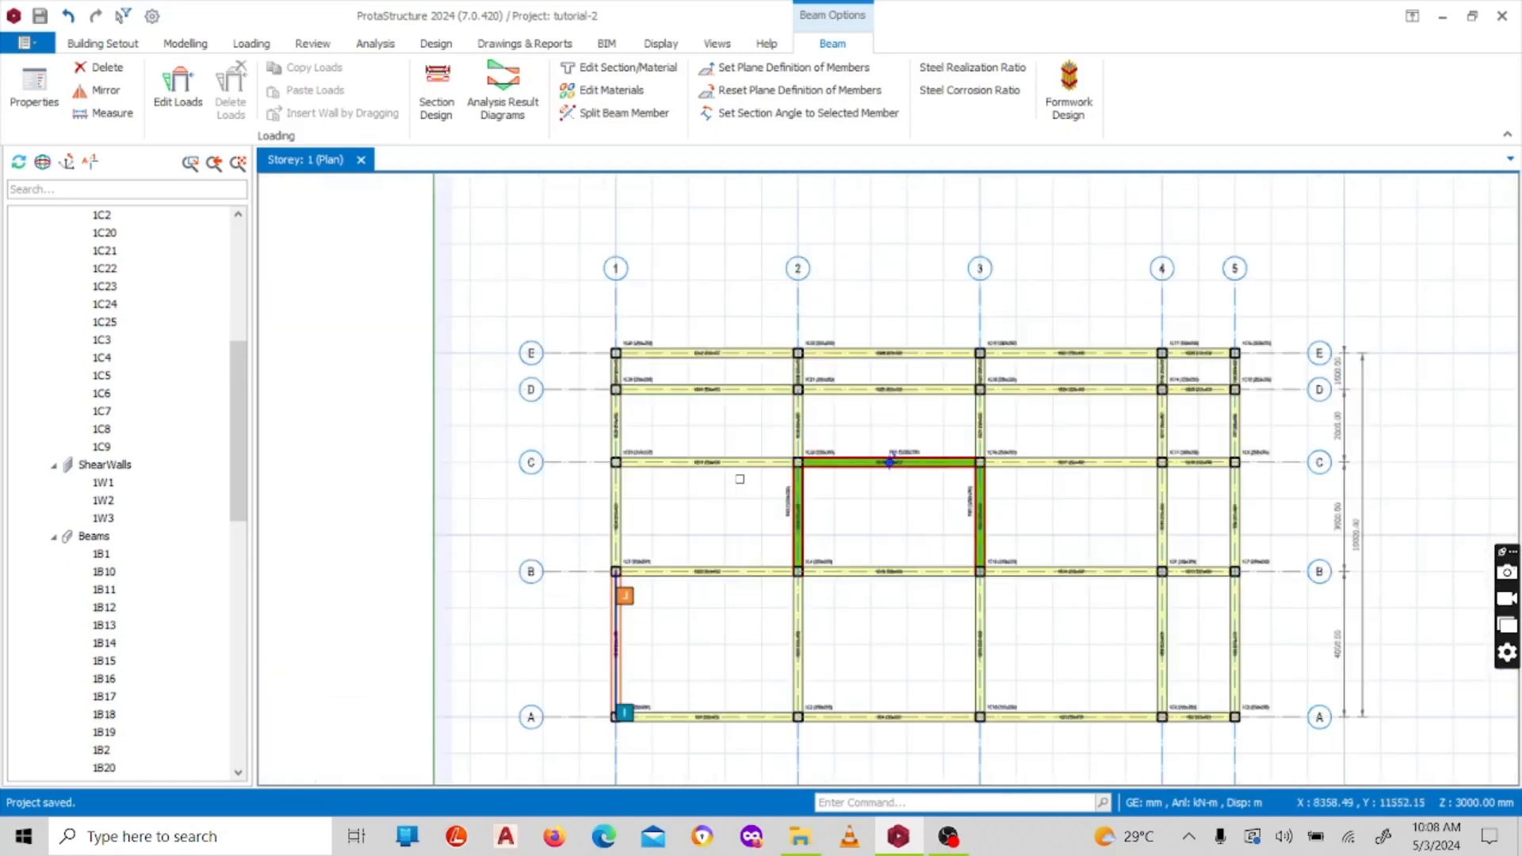
pyautogui.scroll(3, 723, 347)
pyautogui.scroll(-3, 730, 336)
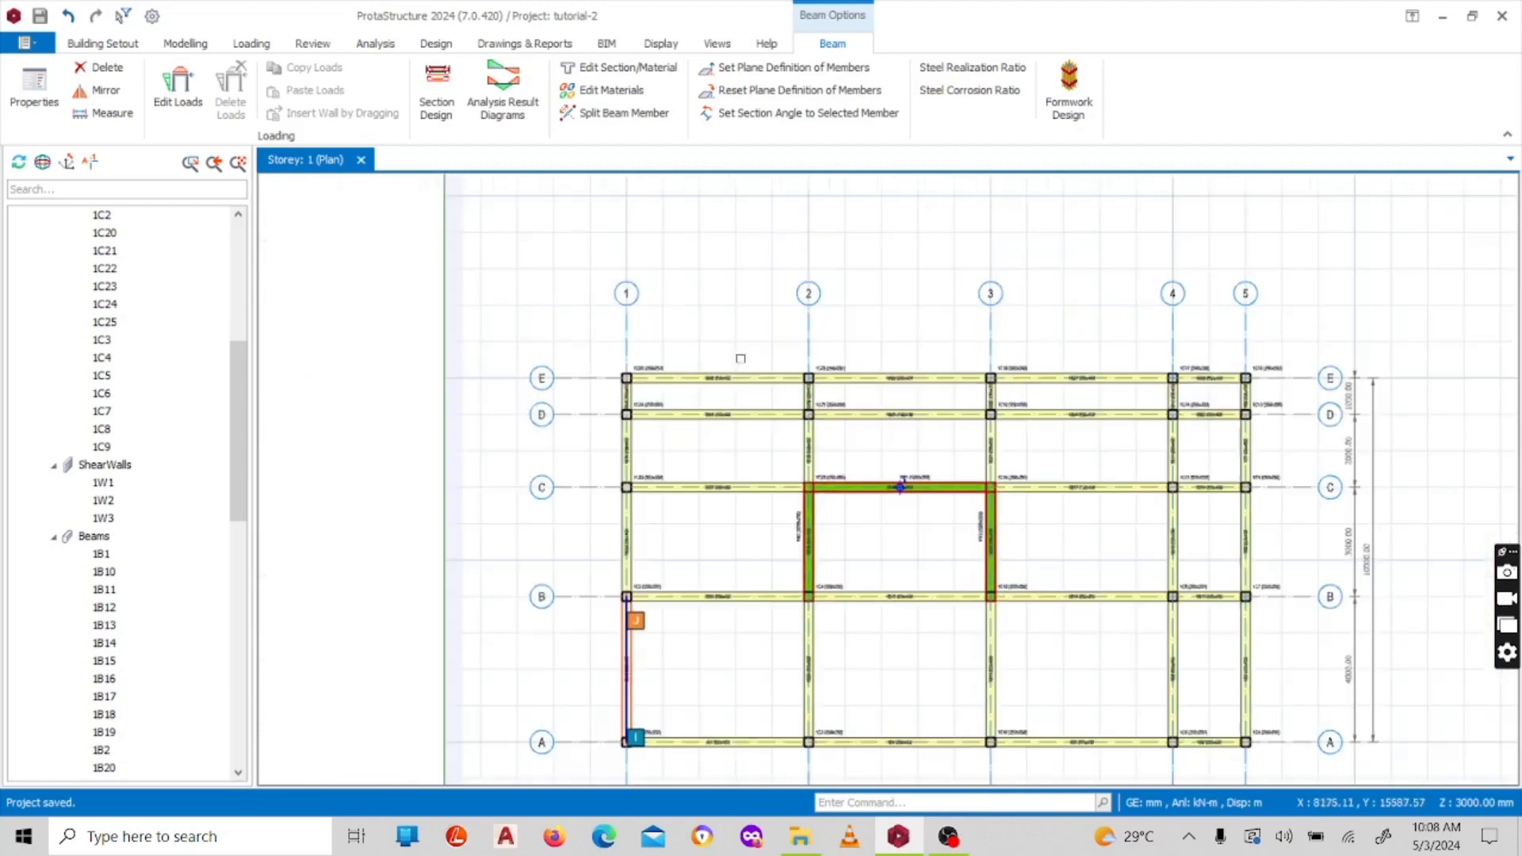
pyautogui.scroll(2, 738, 353)
pyautogui.scroll(-2, 750, 364)
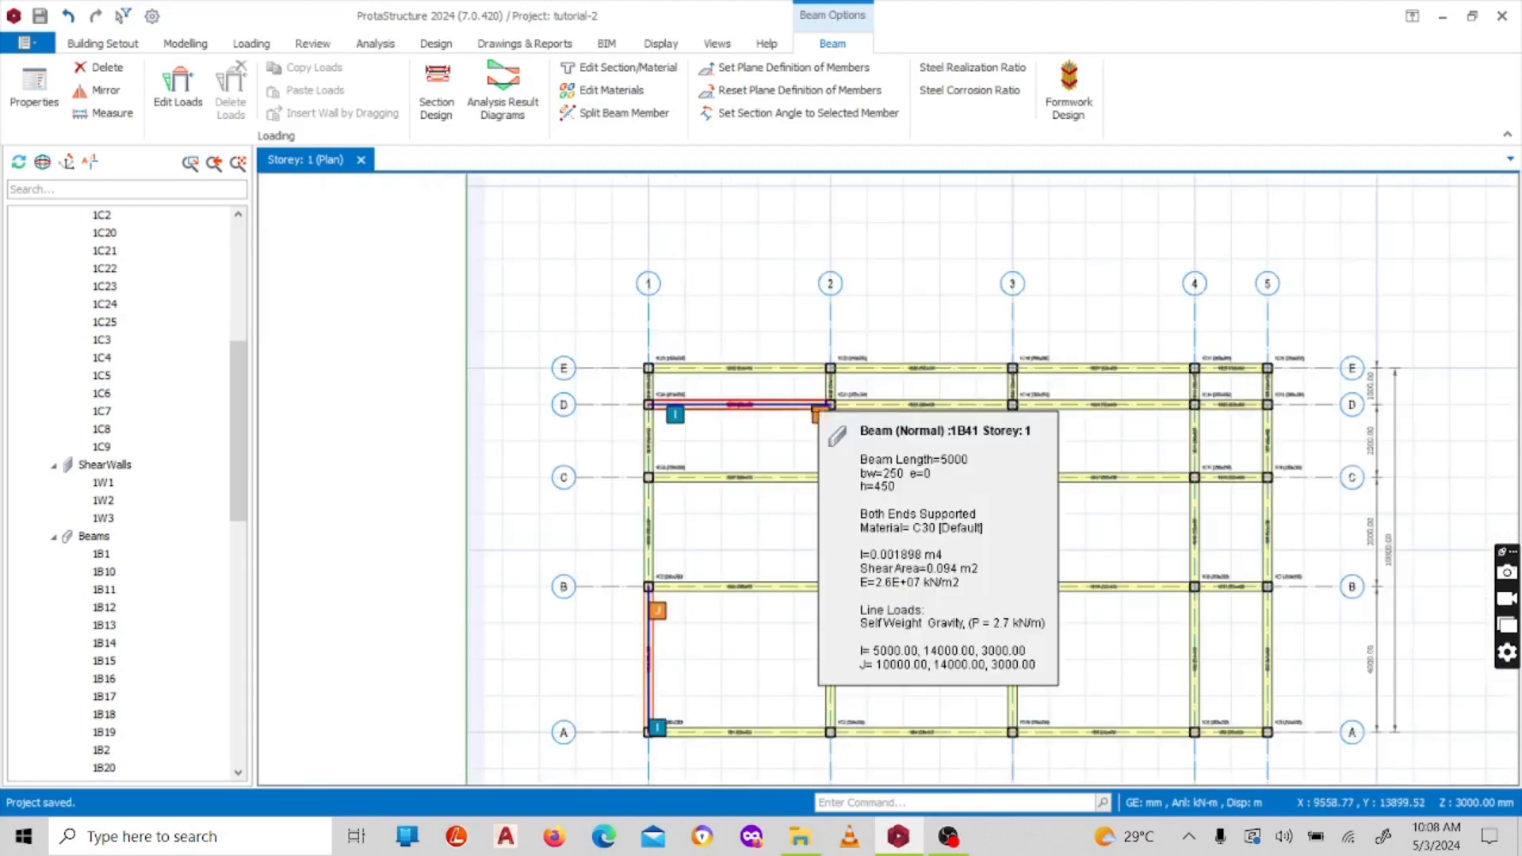
pyautogui.scroll(-3, 750, 435)
pyautogui.scroll(3, 750, 435)
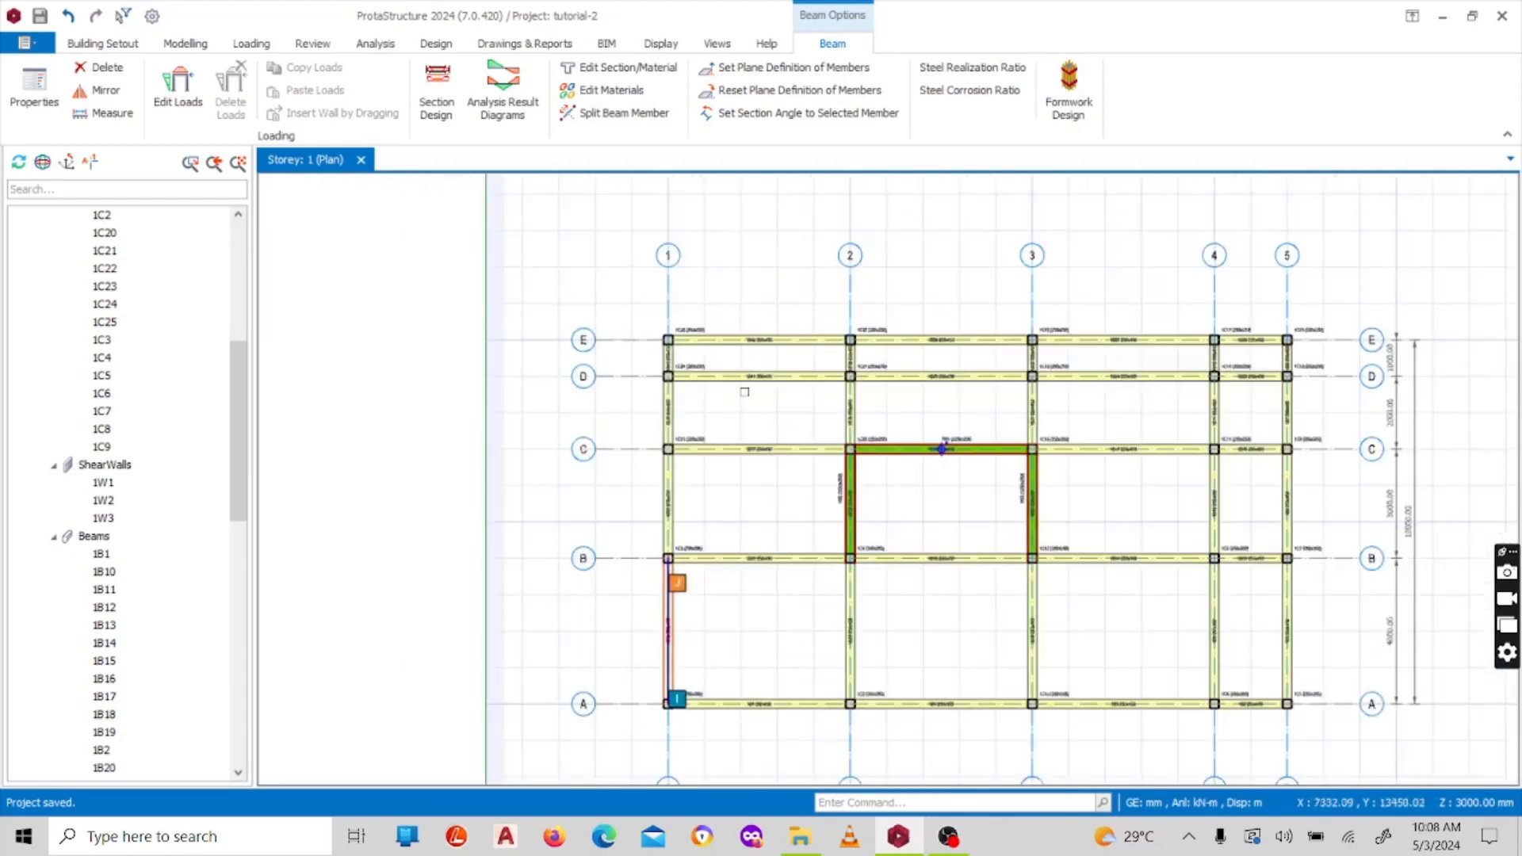
pyautogui.scroll(-3, 785, 394)
pyautogui.scroll(3, 872, 401)
pyautogui.scroll(-3, 888, 396)
pyautogui.scroll(3, 898, 390)
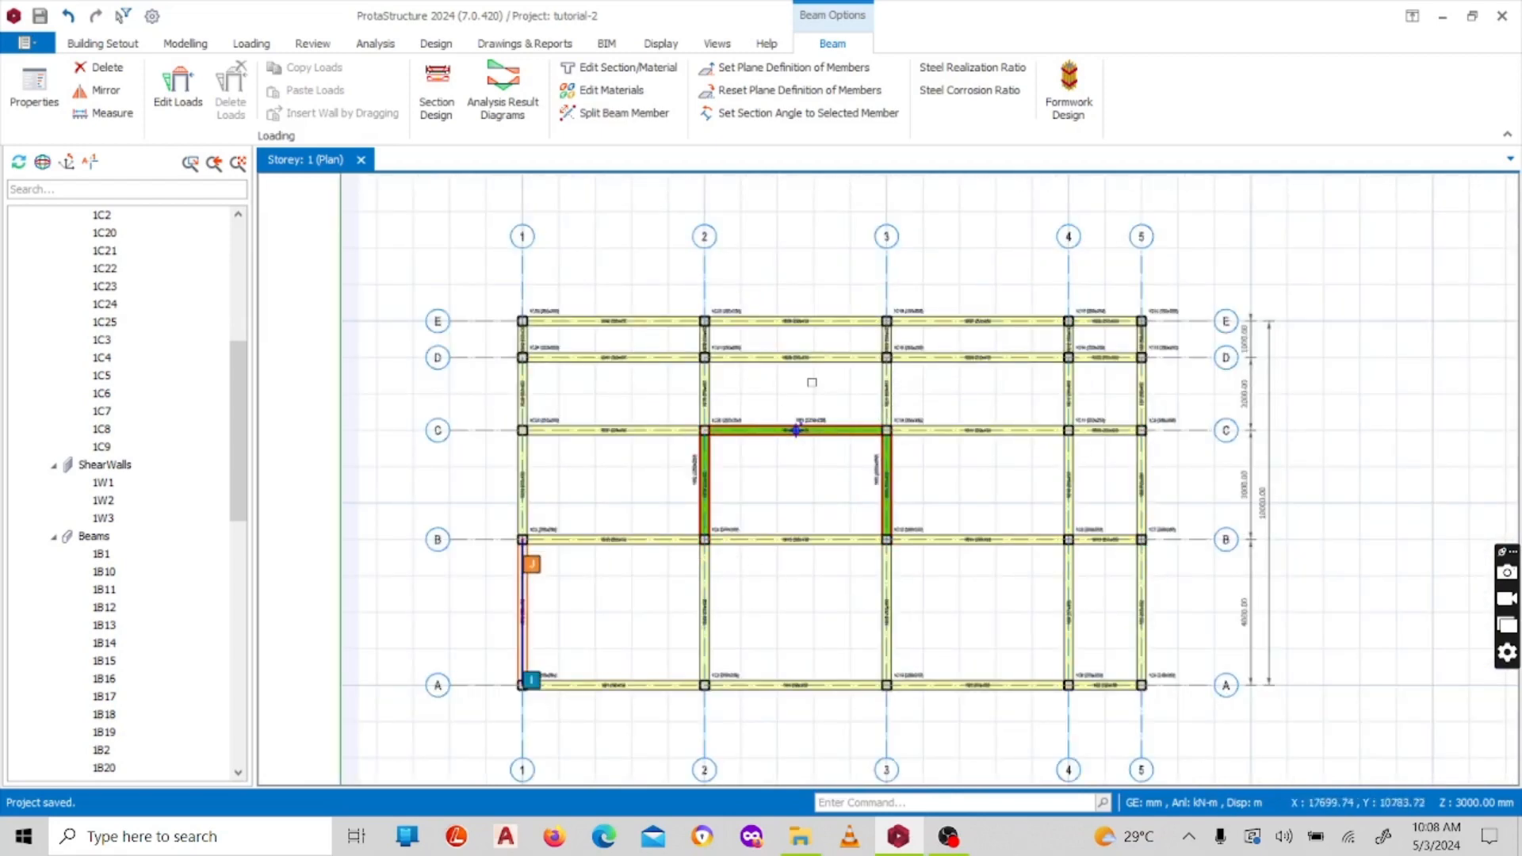
pyautogui.scroll(5, 812, 383)
pyautogui.scroll(-3, 596, 376)
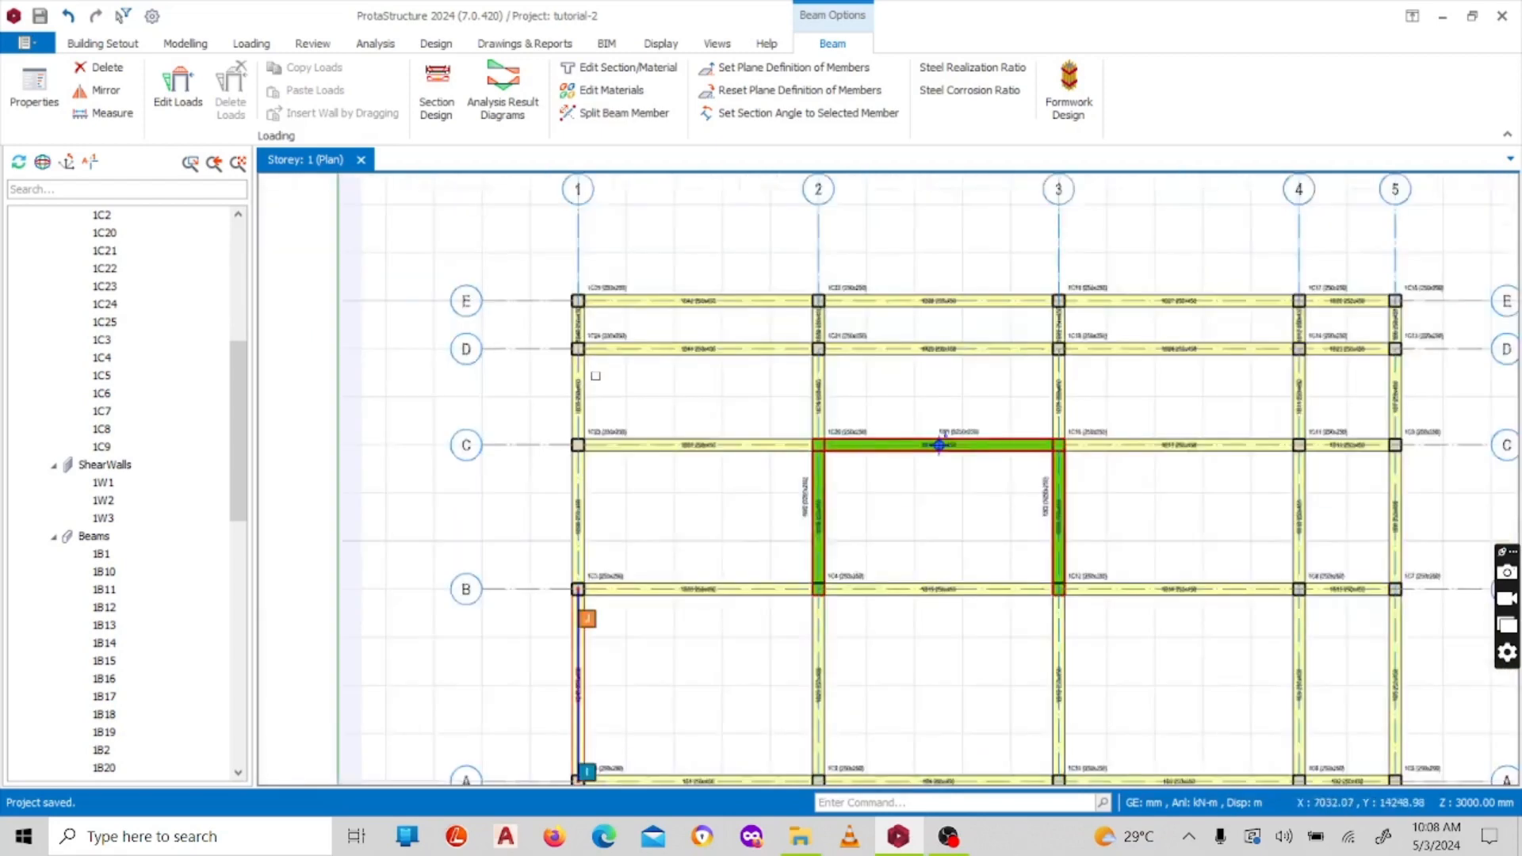
pyautogui.scroll(3, 703, 396)
pyautogui.scroll(-3, 689, 374)
pyautogui.scroll(3, 704, 378)
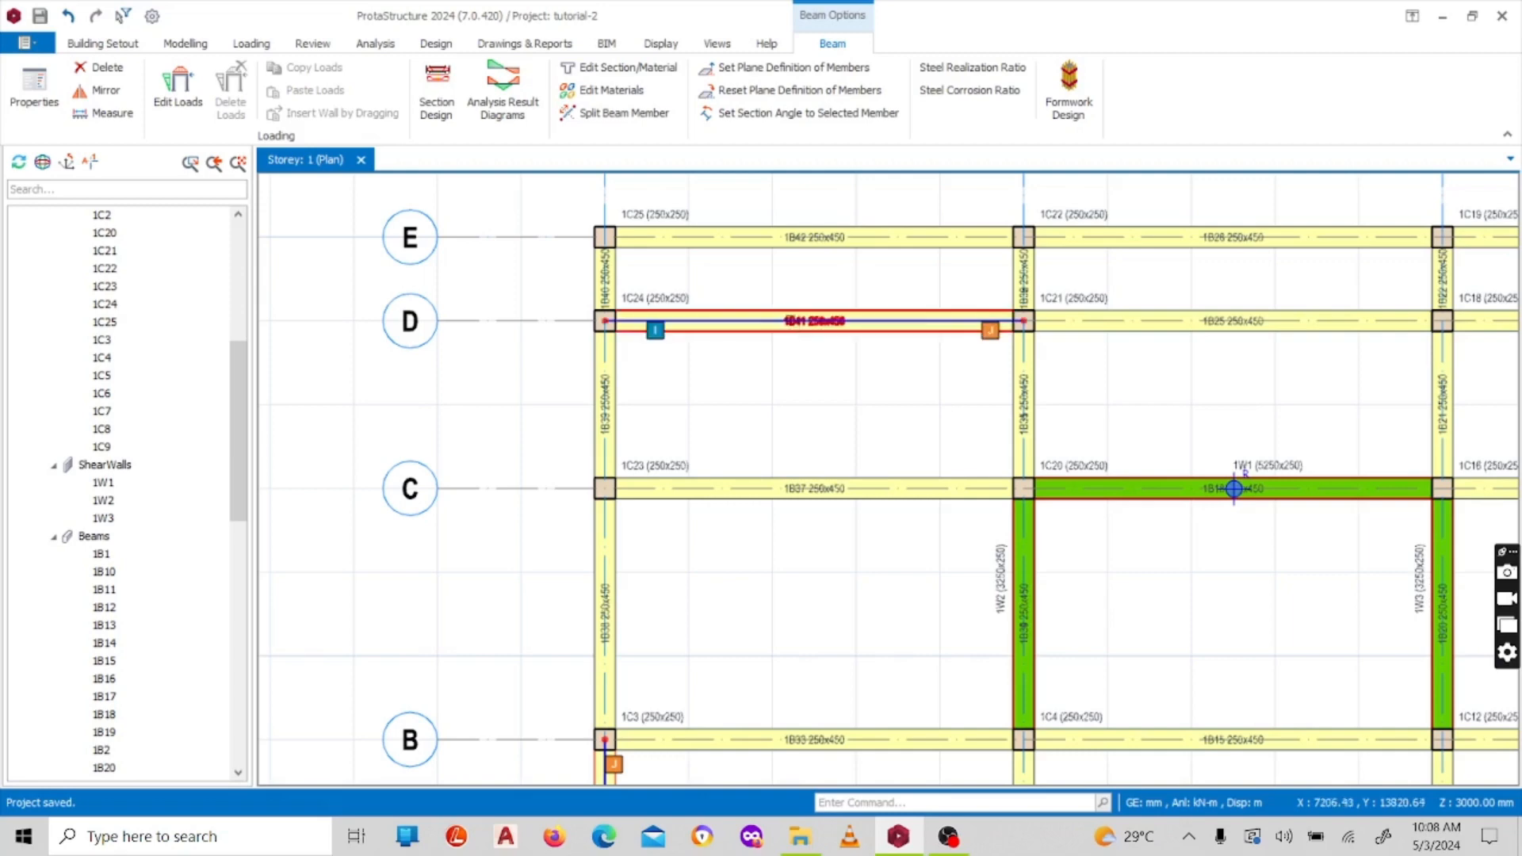
pyautogui.scroll(-3, 786, 342)
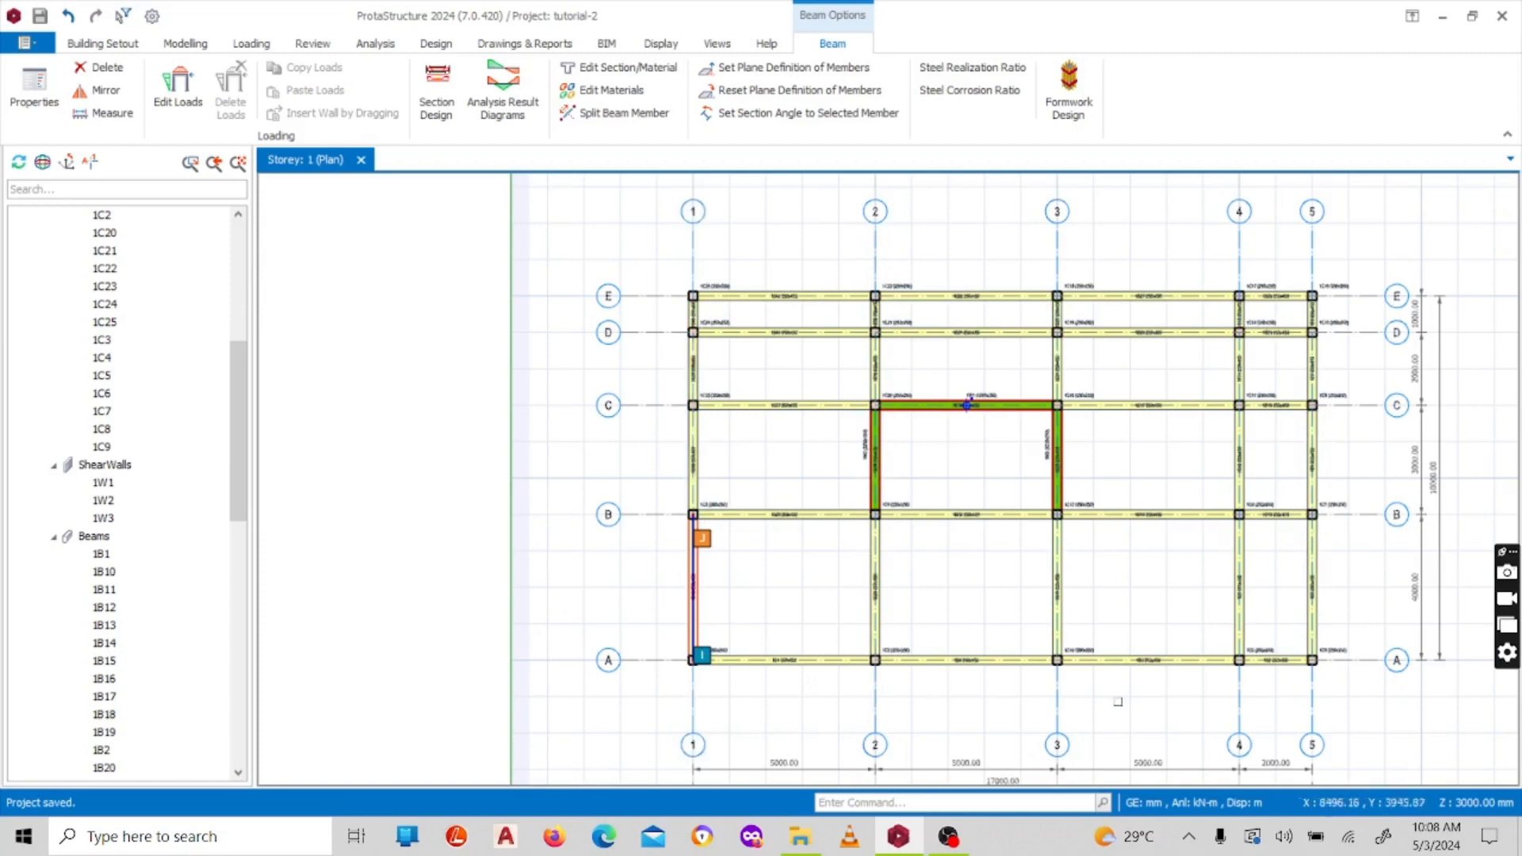
pyautogui.scroll(3, 941, 340)
pyautogui.scroll(-3, 731, 300)
pyautogui.scroll(2, 785, 292)
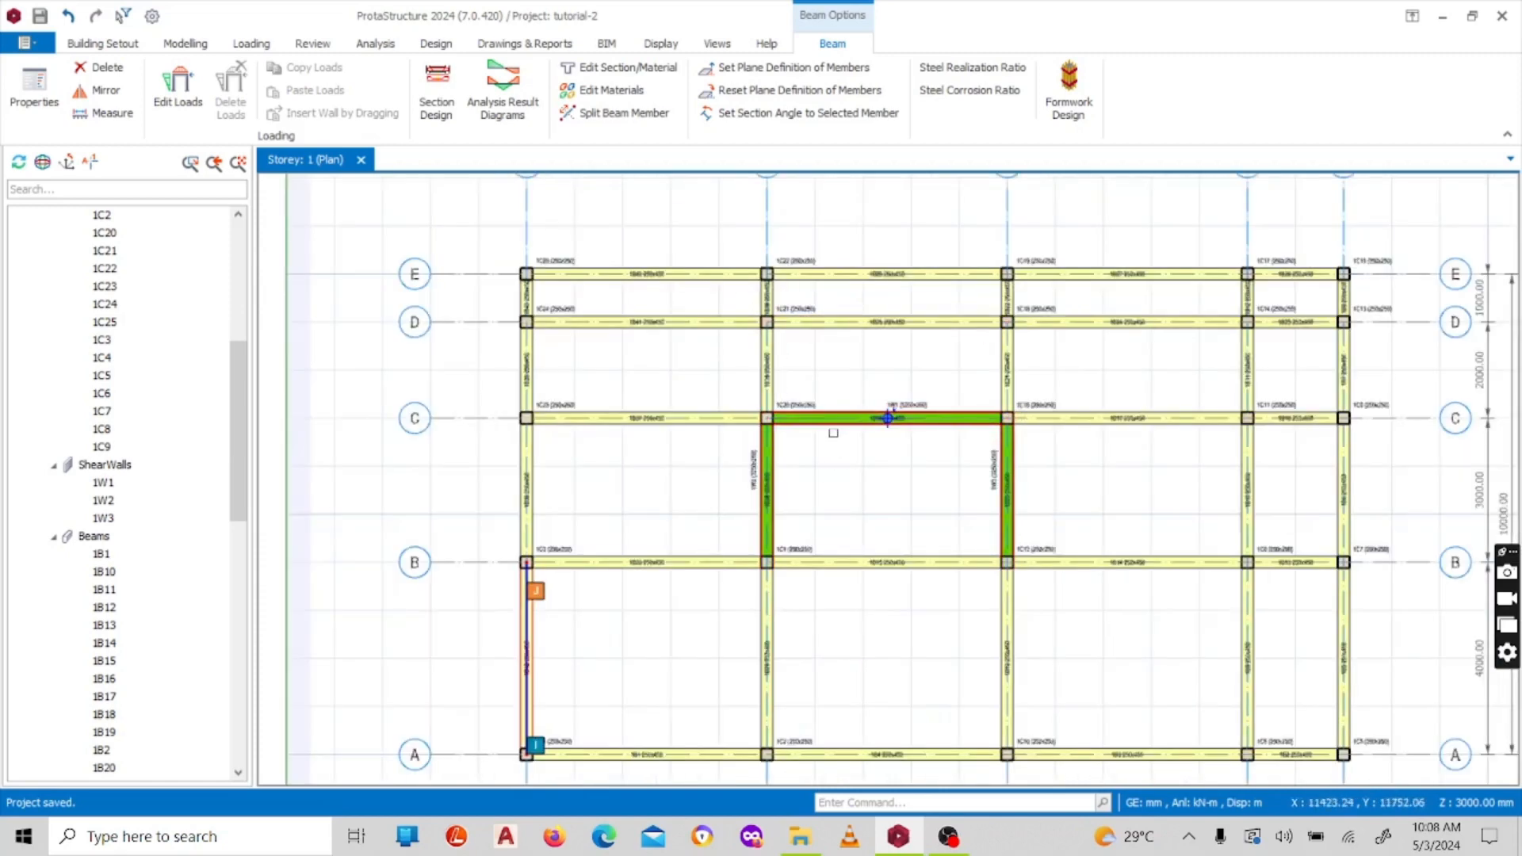
pyautogui.scroll(-3, 801, 397)
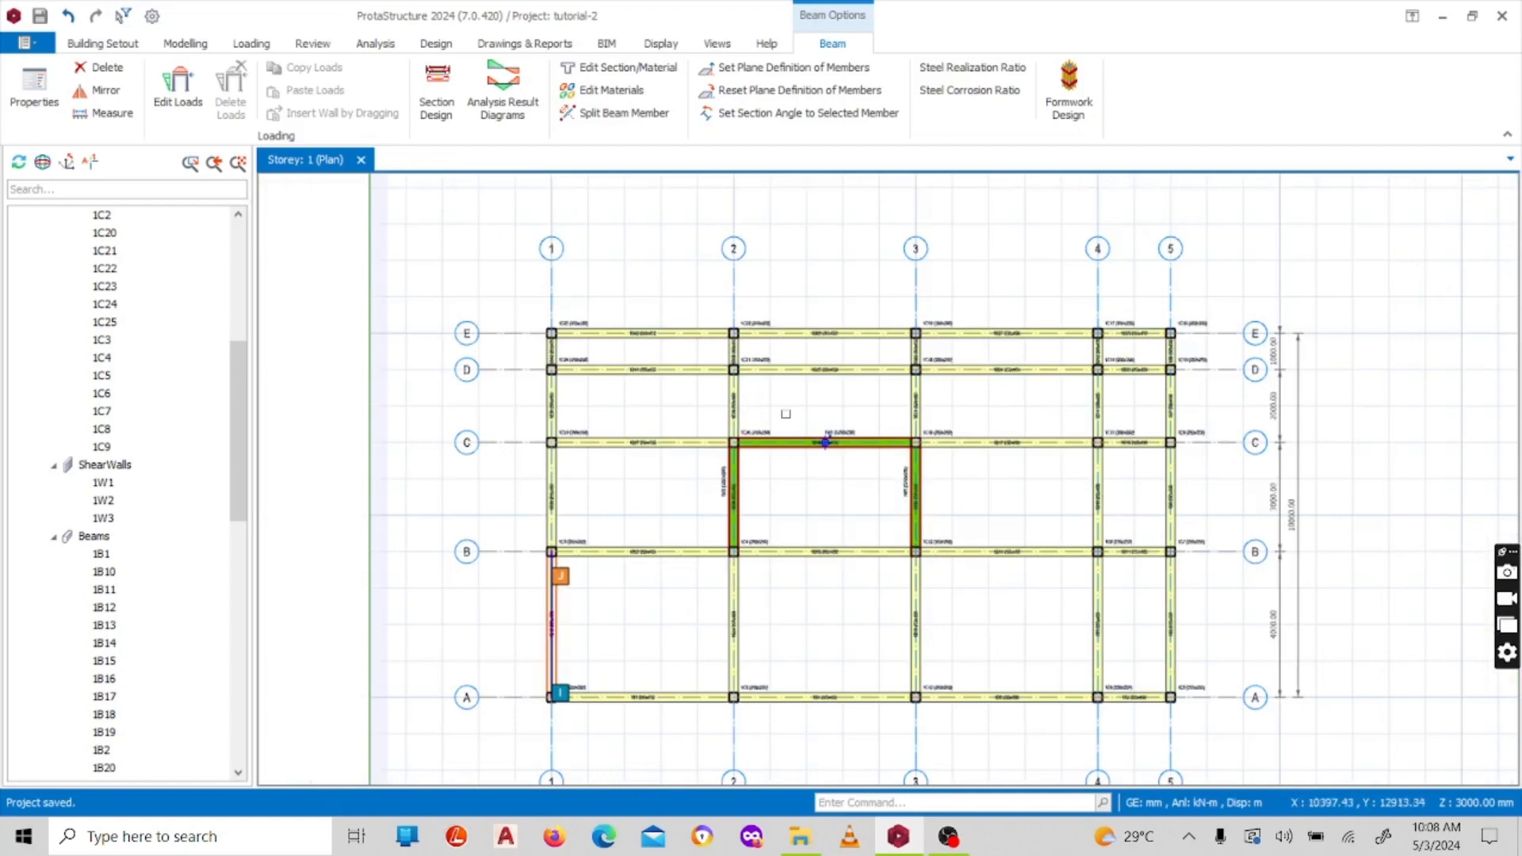
pyautogui.scroll(-3, 786, 414)
pyautogui.scroll(5, 739, 393)
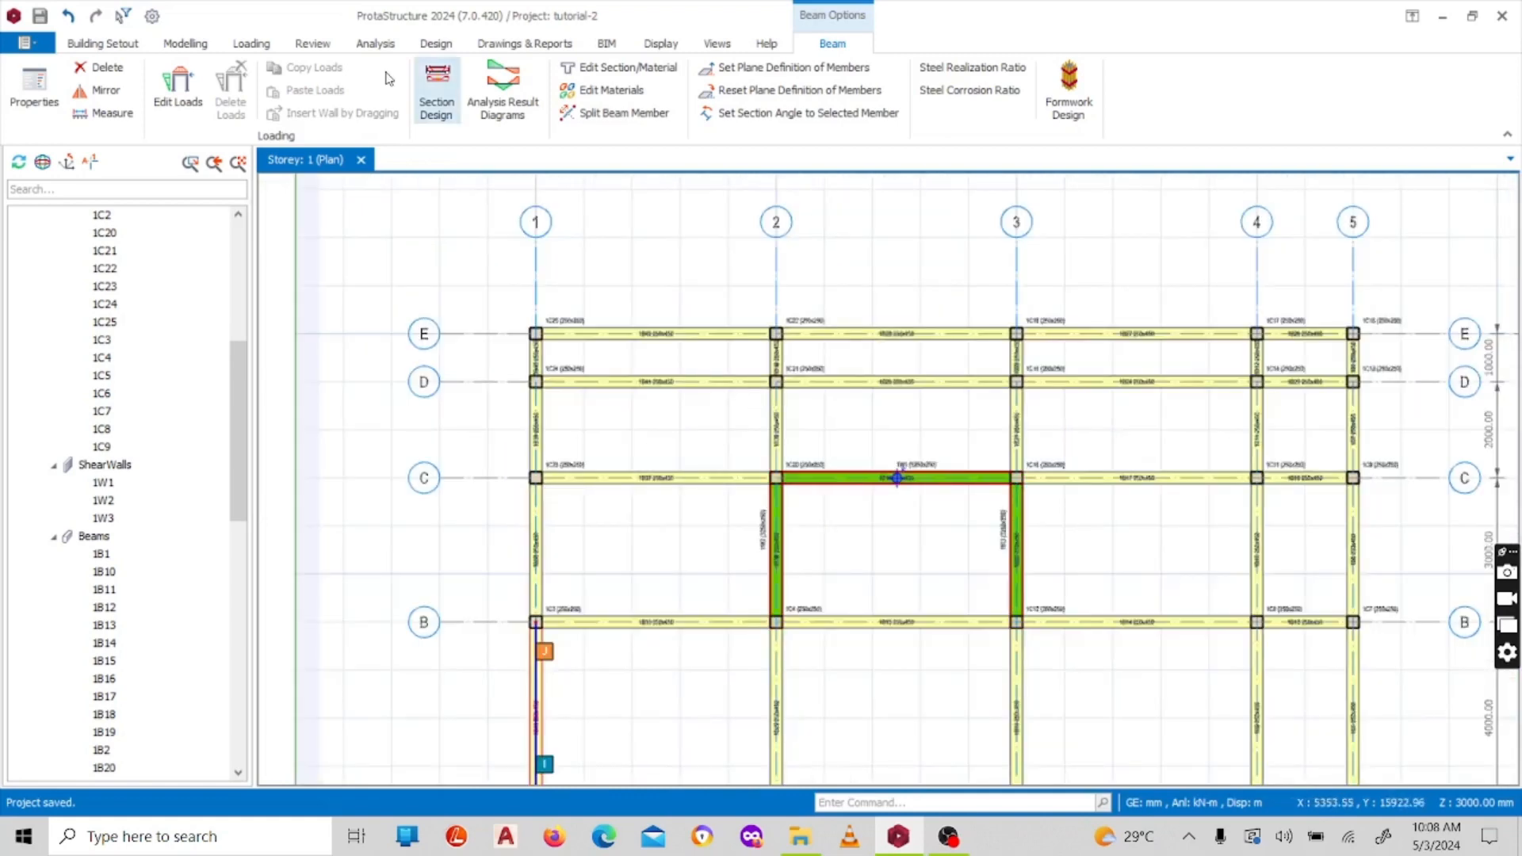
pyautogui.click(184, 44)
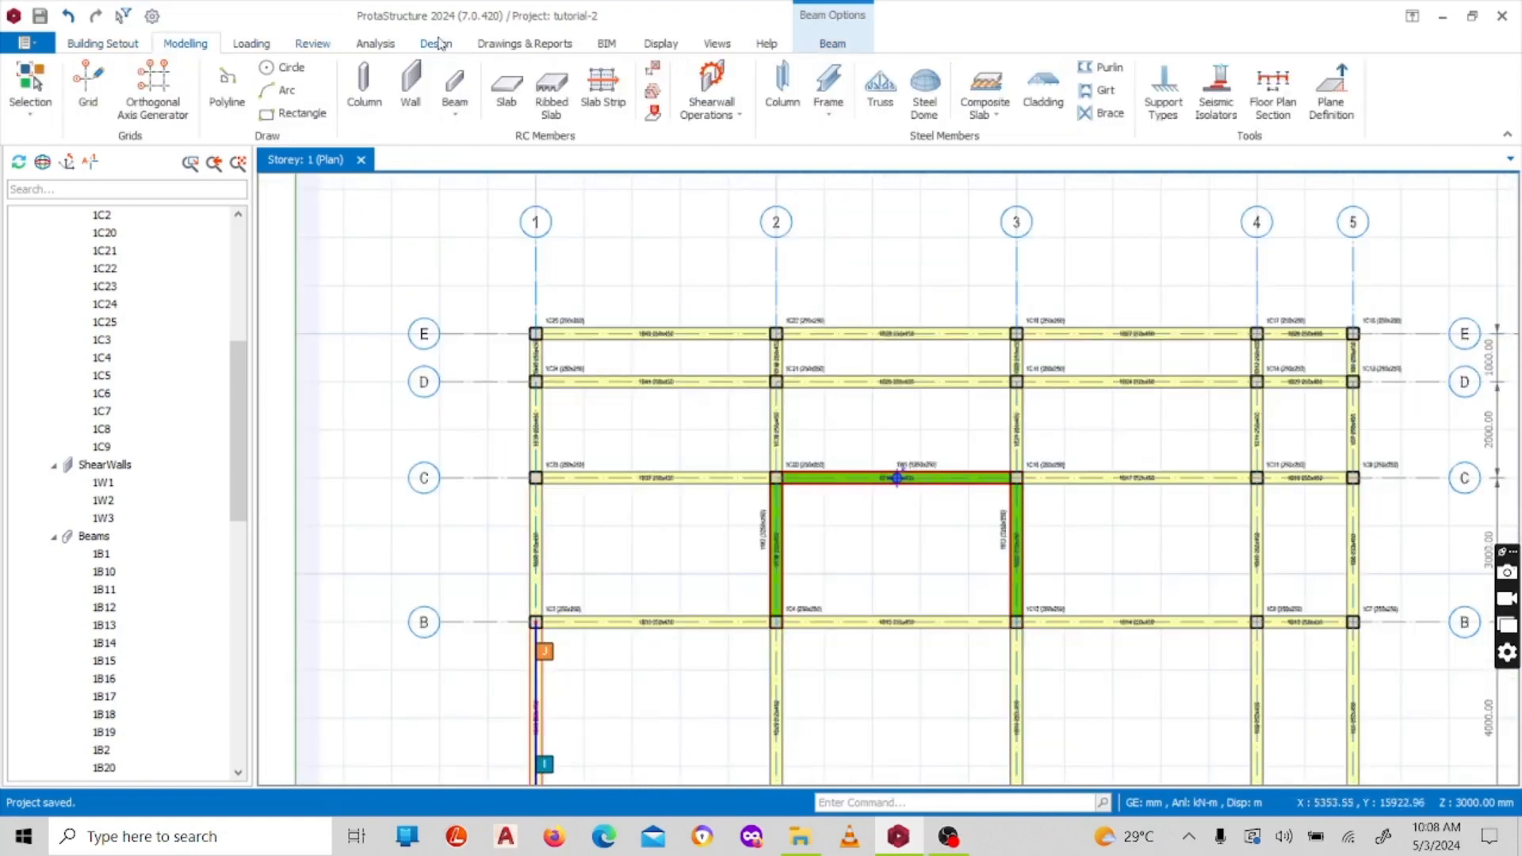
pyautogui.click(506, 89)
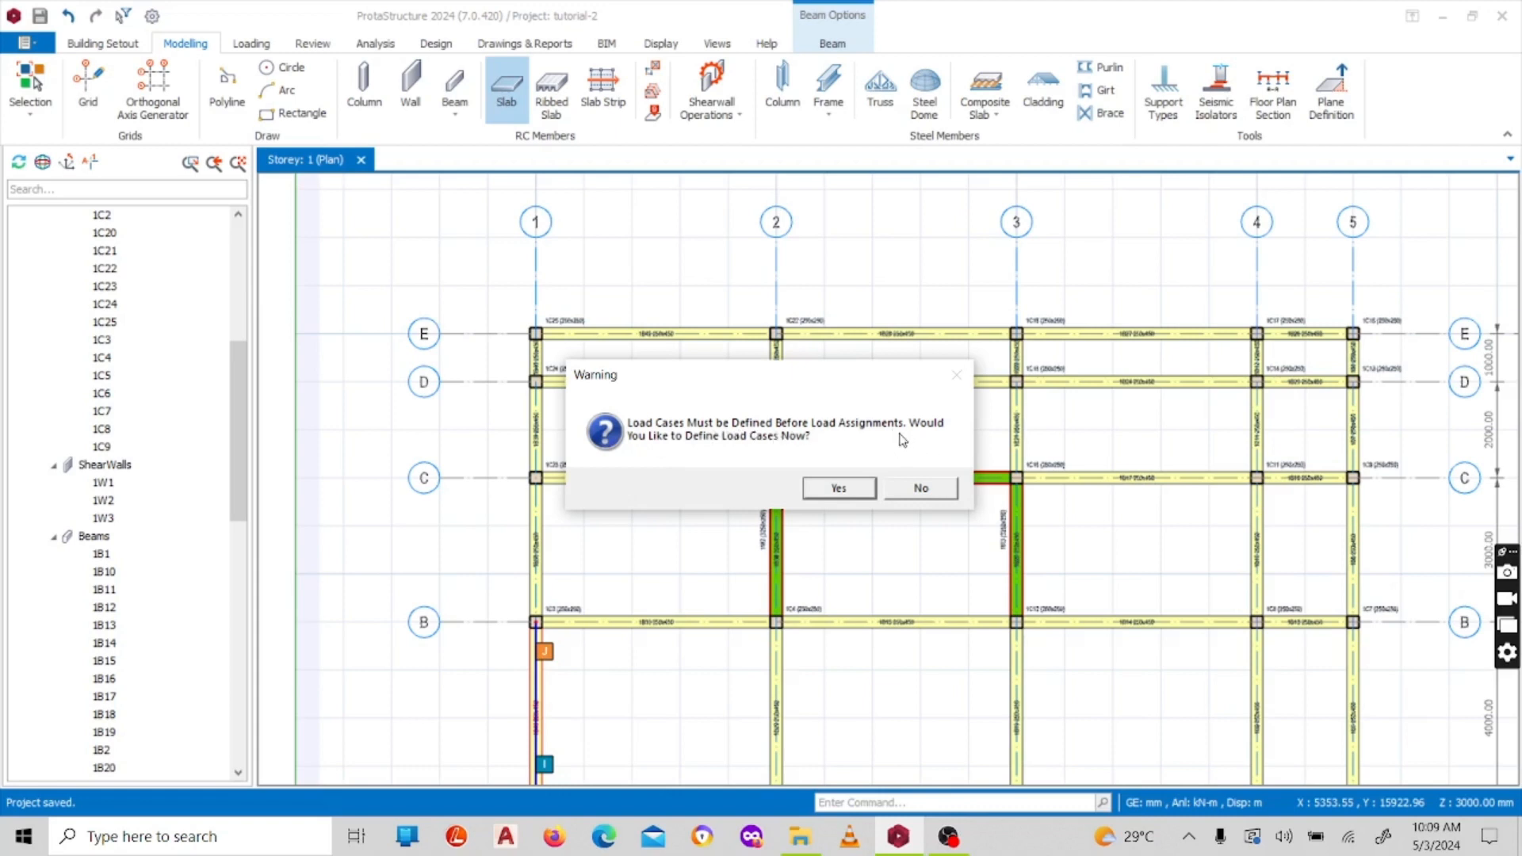
pyautogui.click(843, 490)
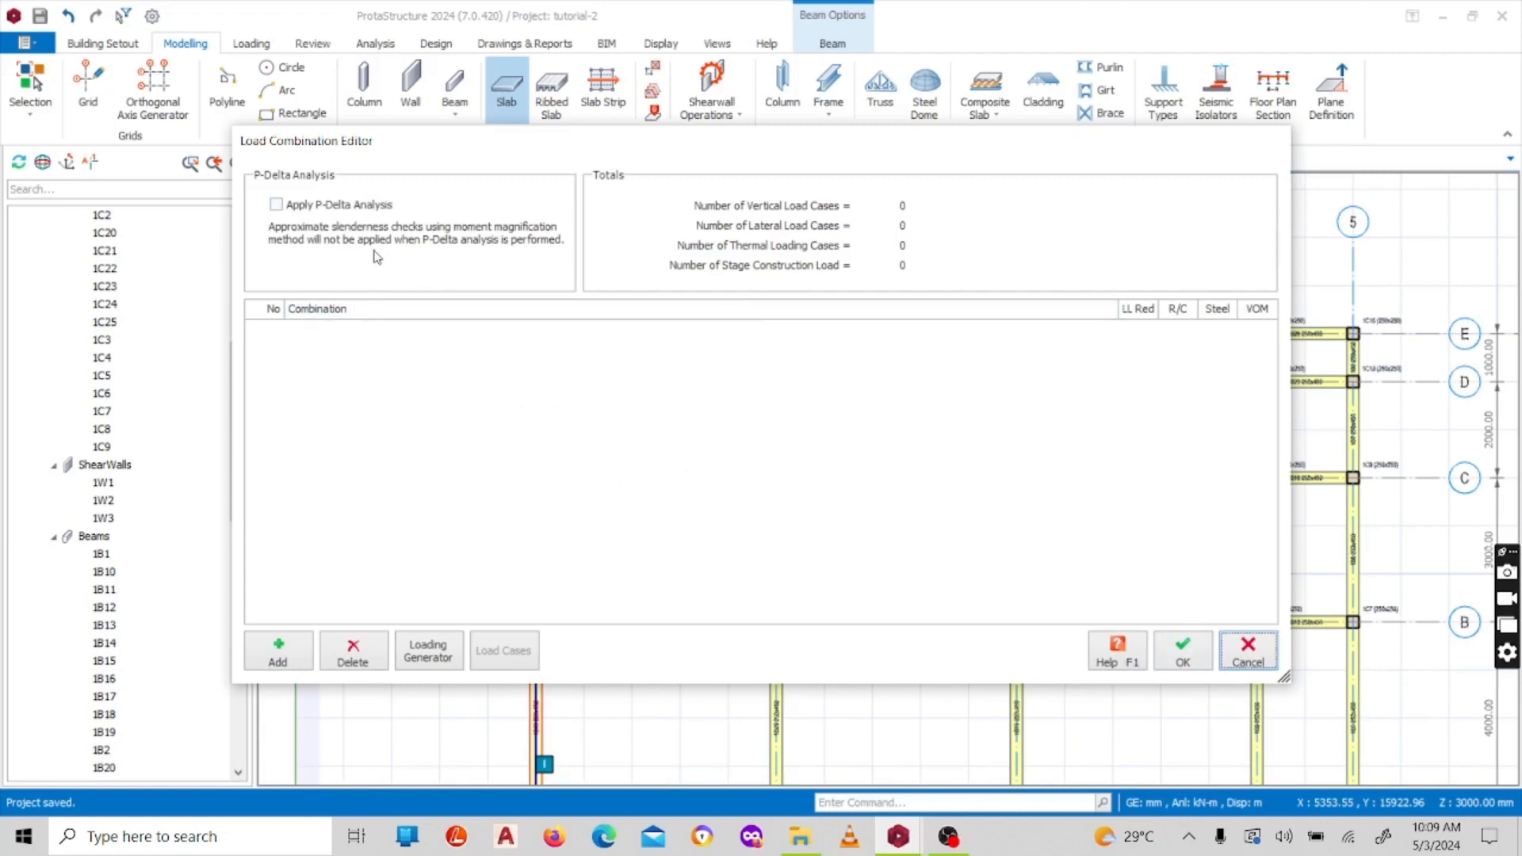
pyautogui.click(1256, 658)
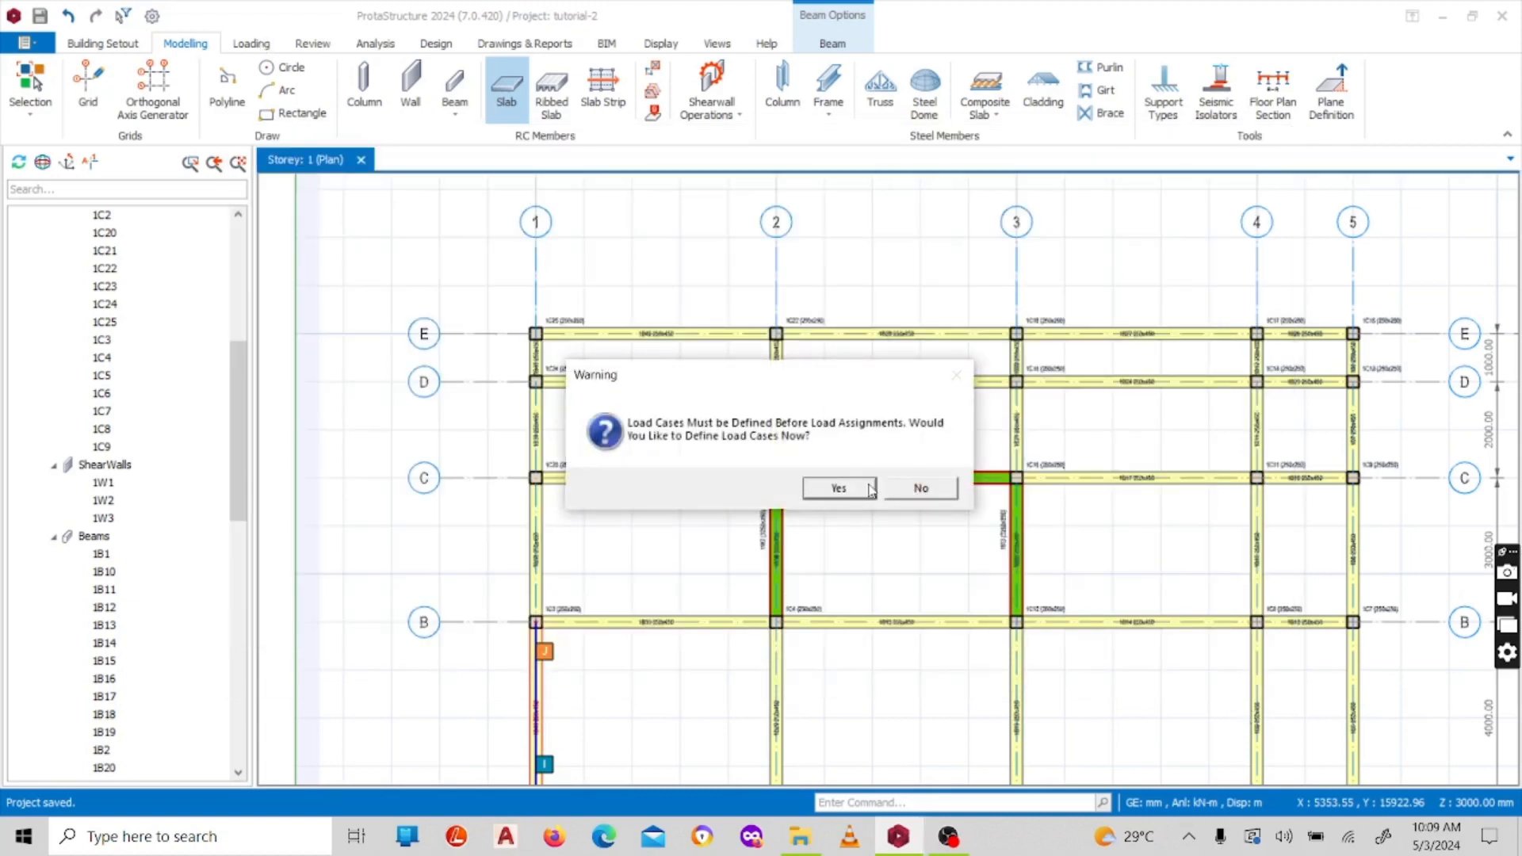
pyautogui.click(919, 487)
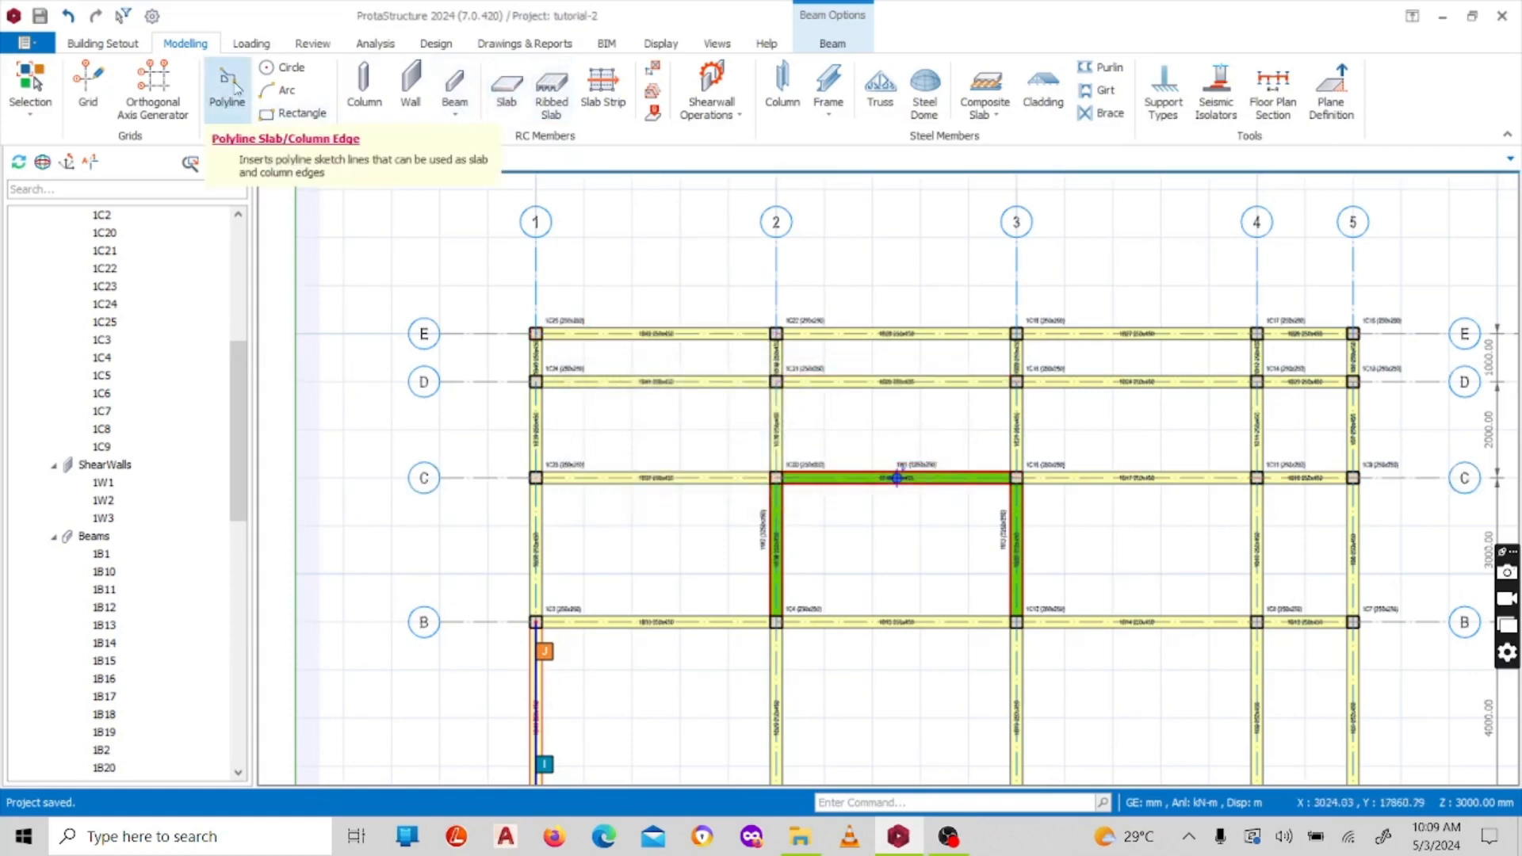
# Step: Open the load cases and combinations editor and start the automatic loading generator
pyautogui.click(245, 48)
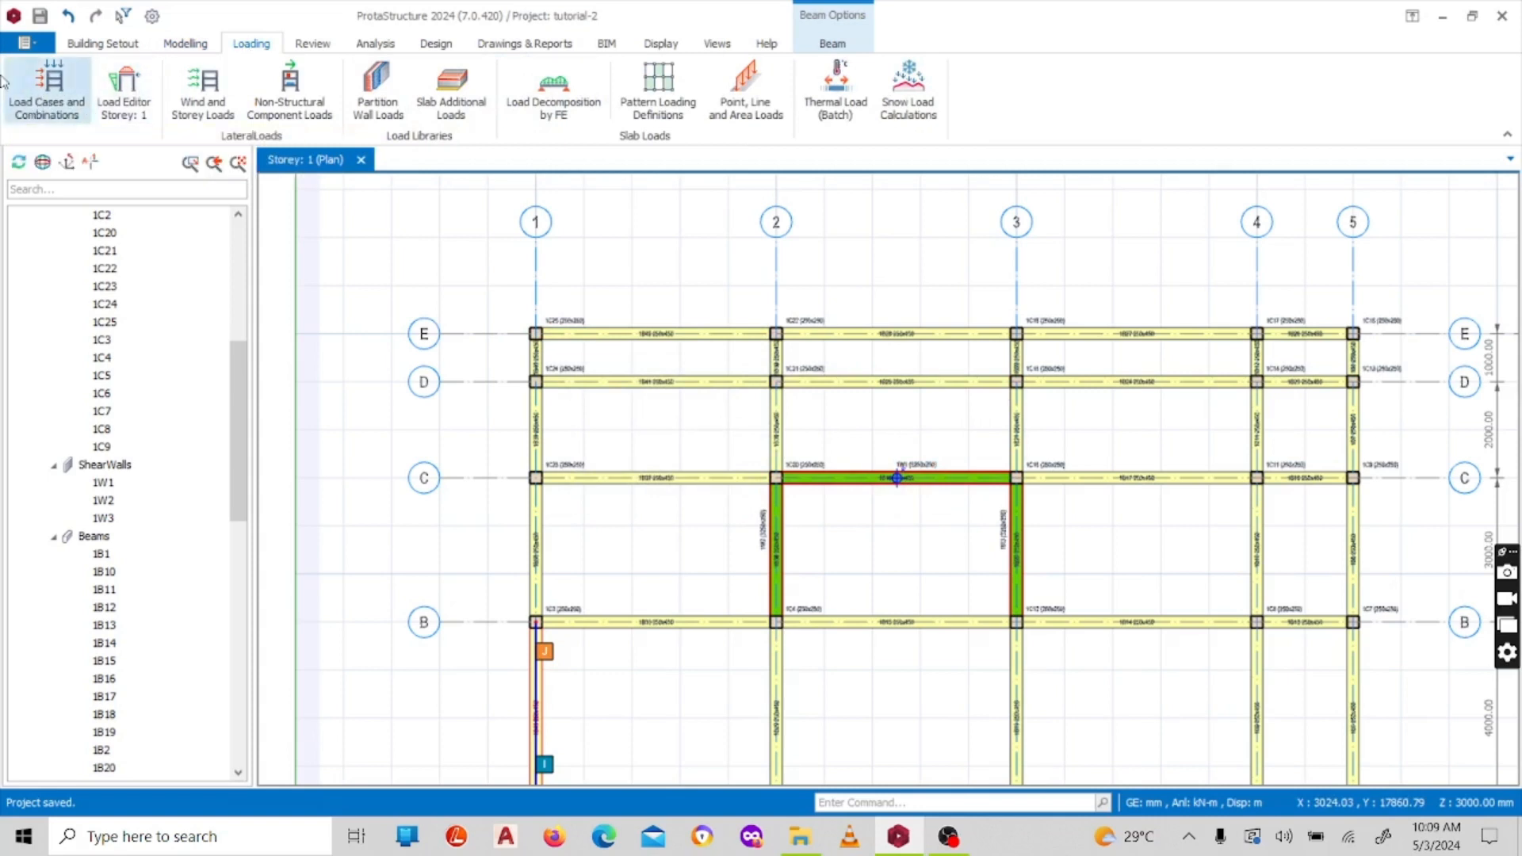
pyautogui.click(83, 101)
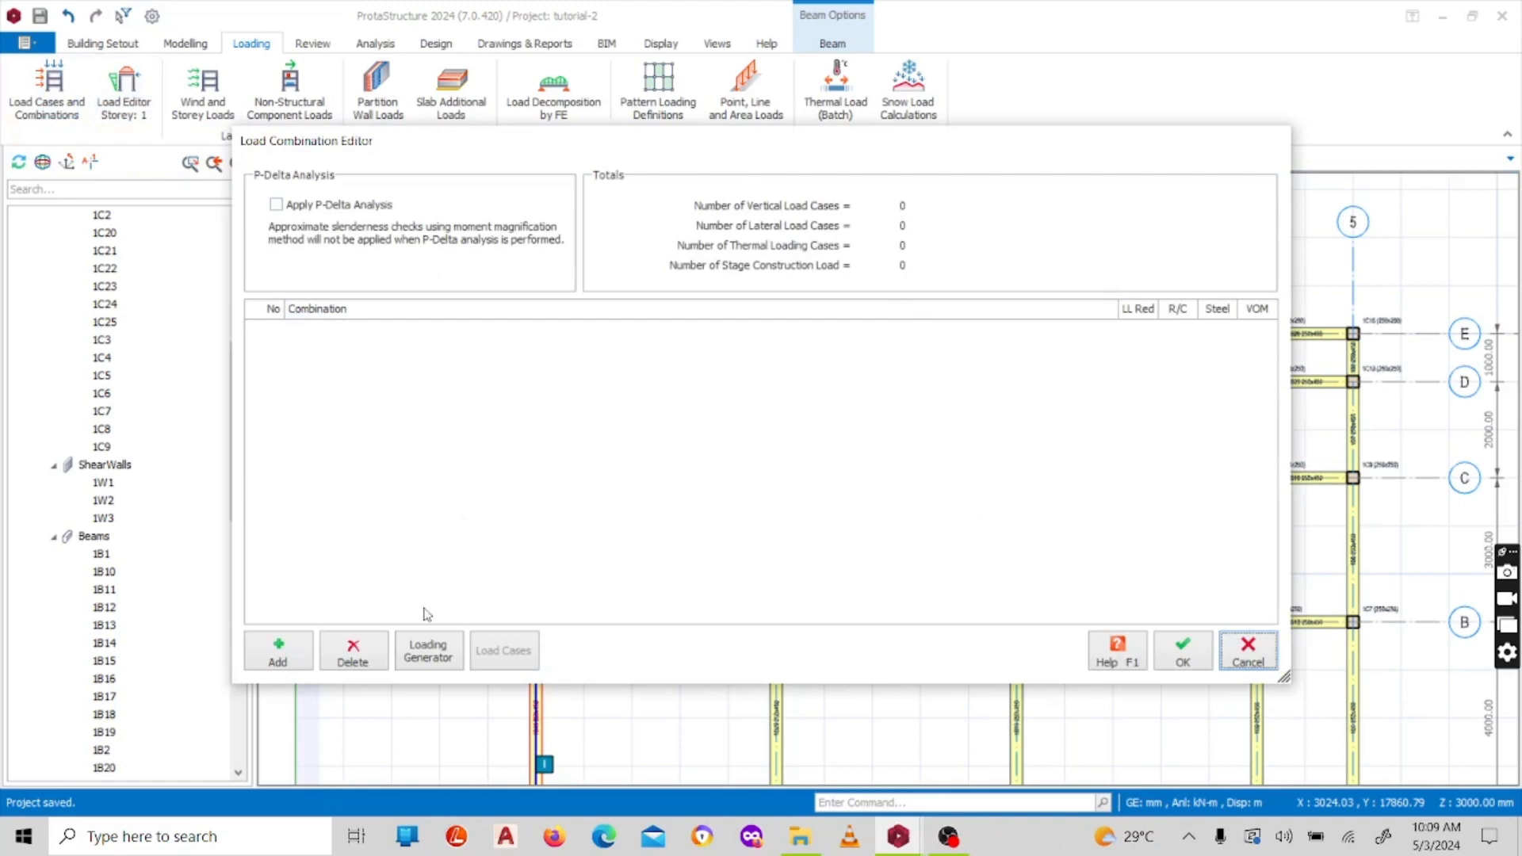
pyautogui.click(295, 657)
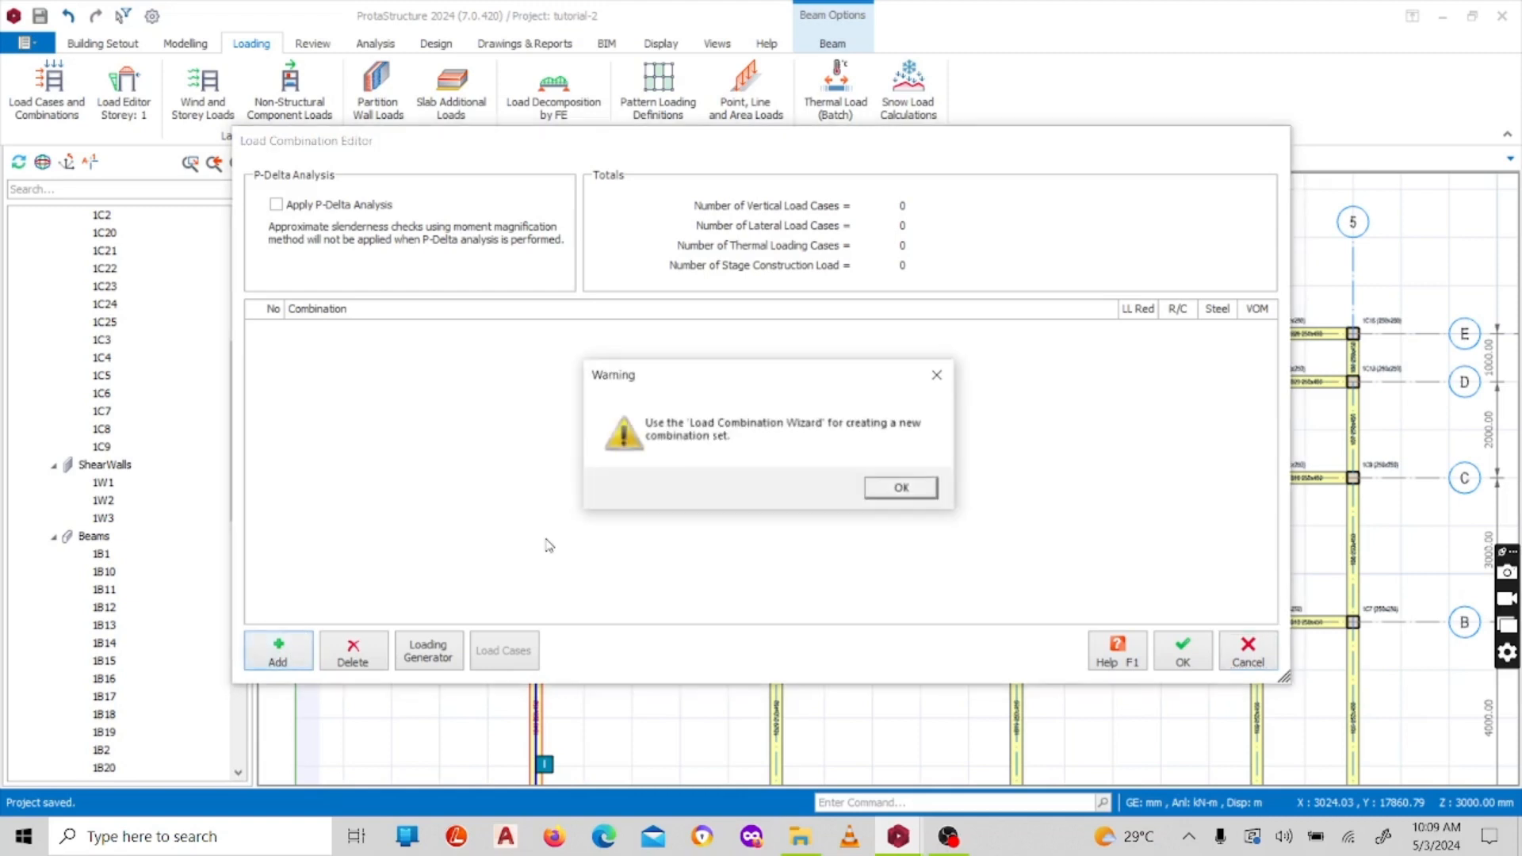
pyautogui.click(938, 374)
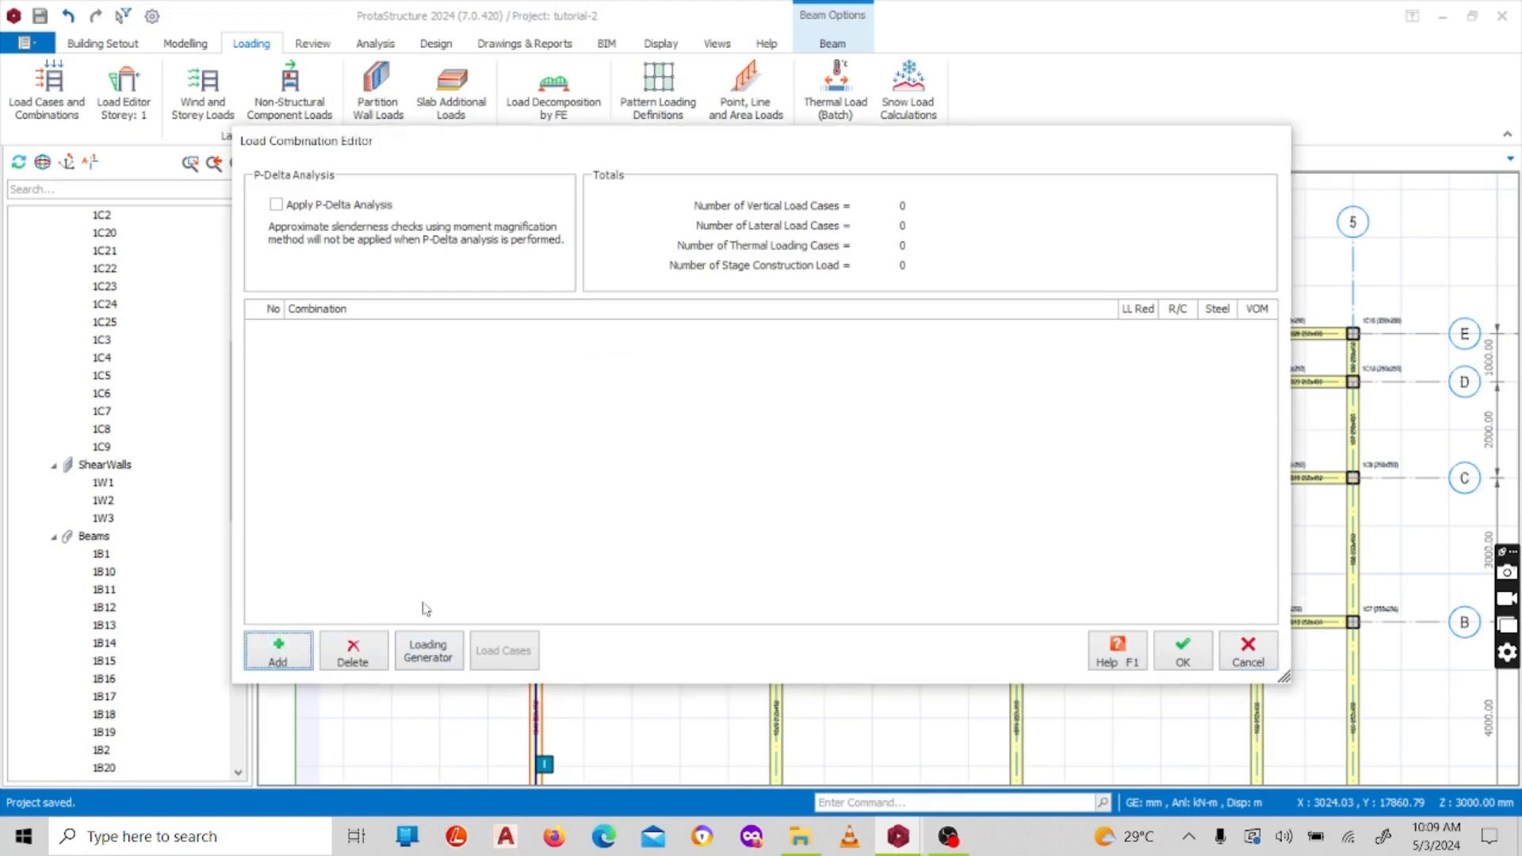
pyautogui.click(429, 652)
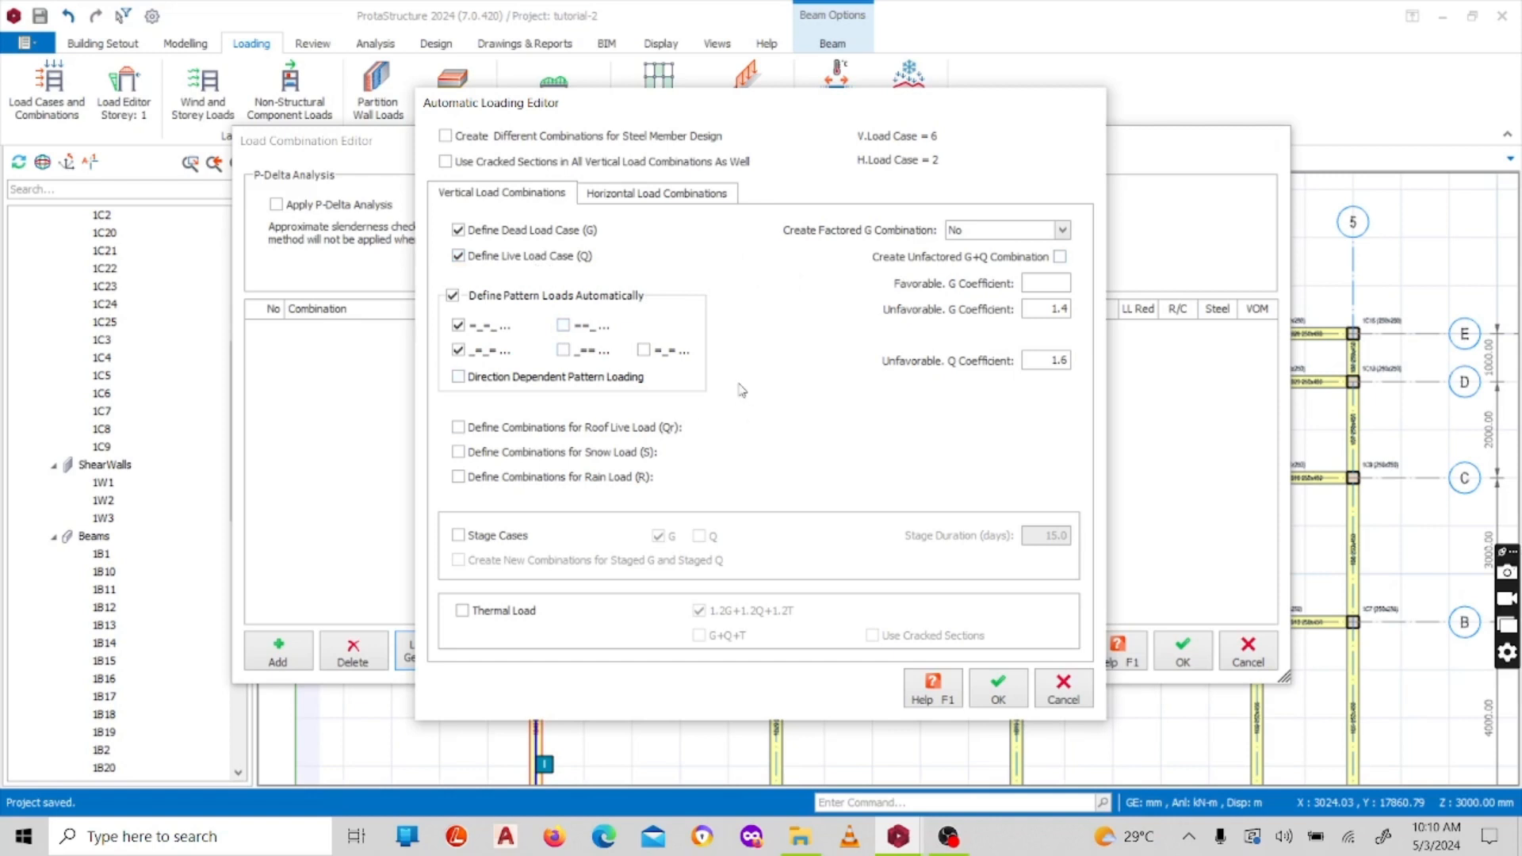
# Step: Try out the wind loading and soil pressure options of the horizontal load combinations, leaving both switched off
pyautogui.click(658, 197)
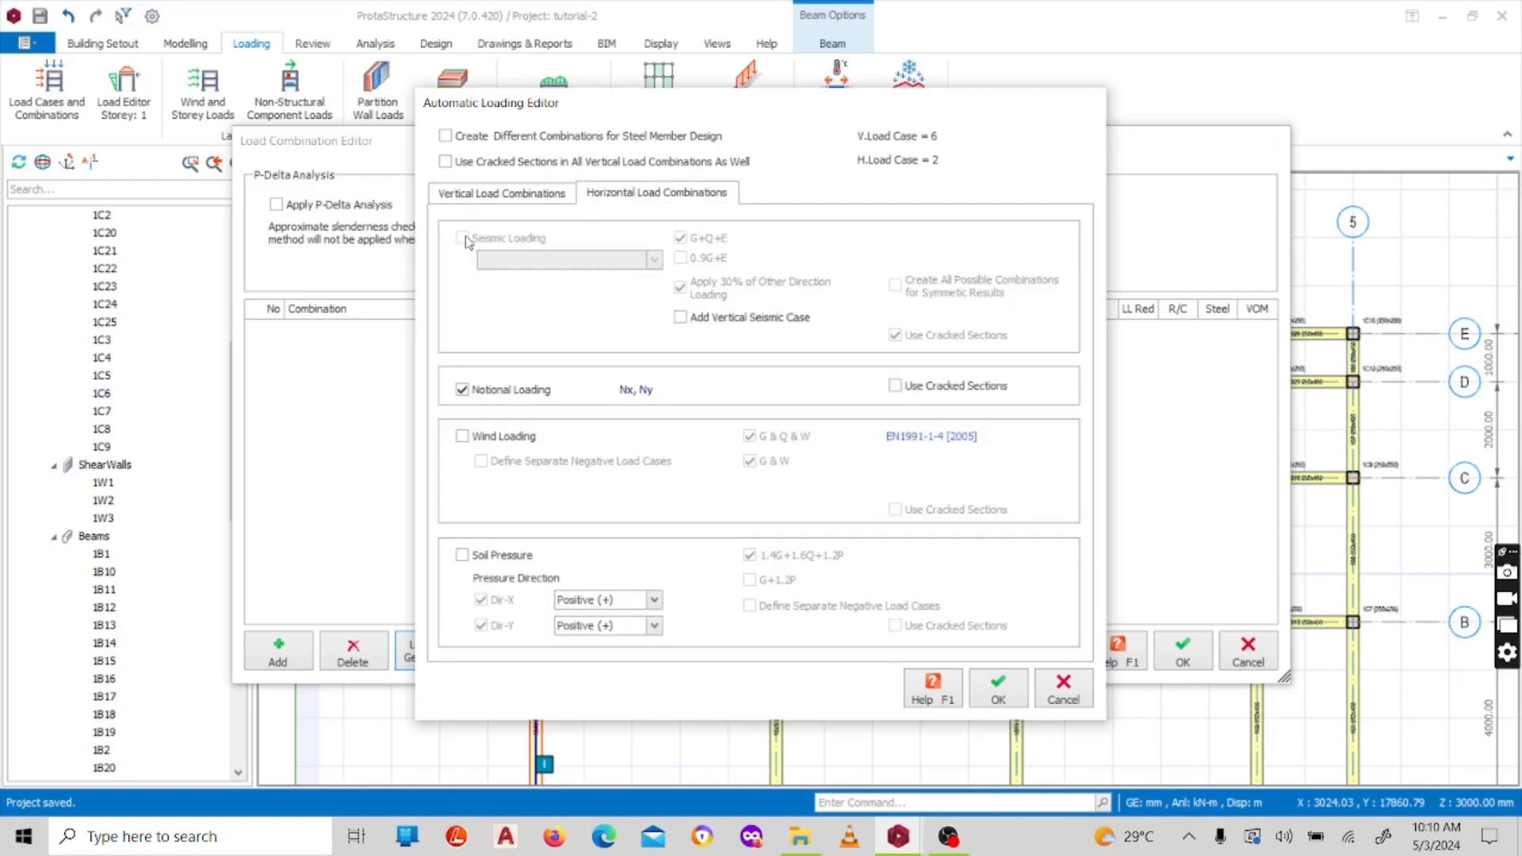
pyautogui.click(462, 437)
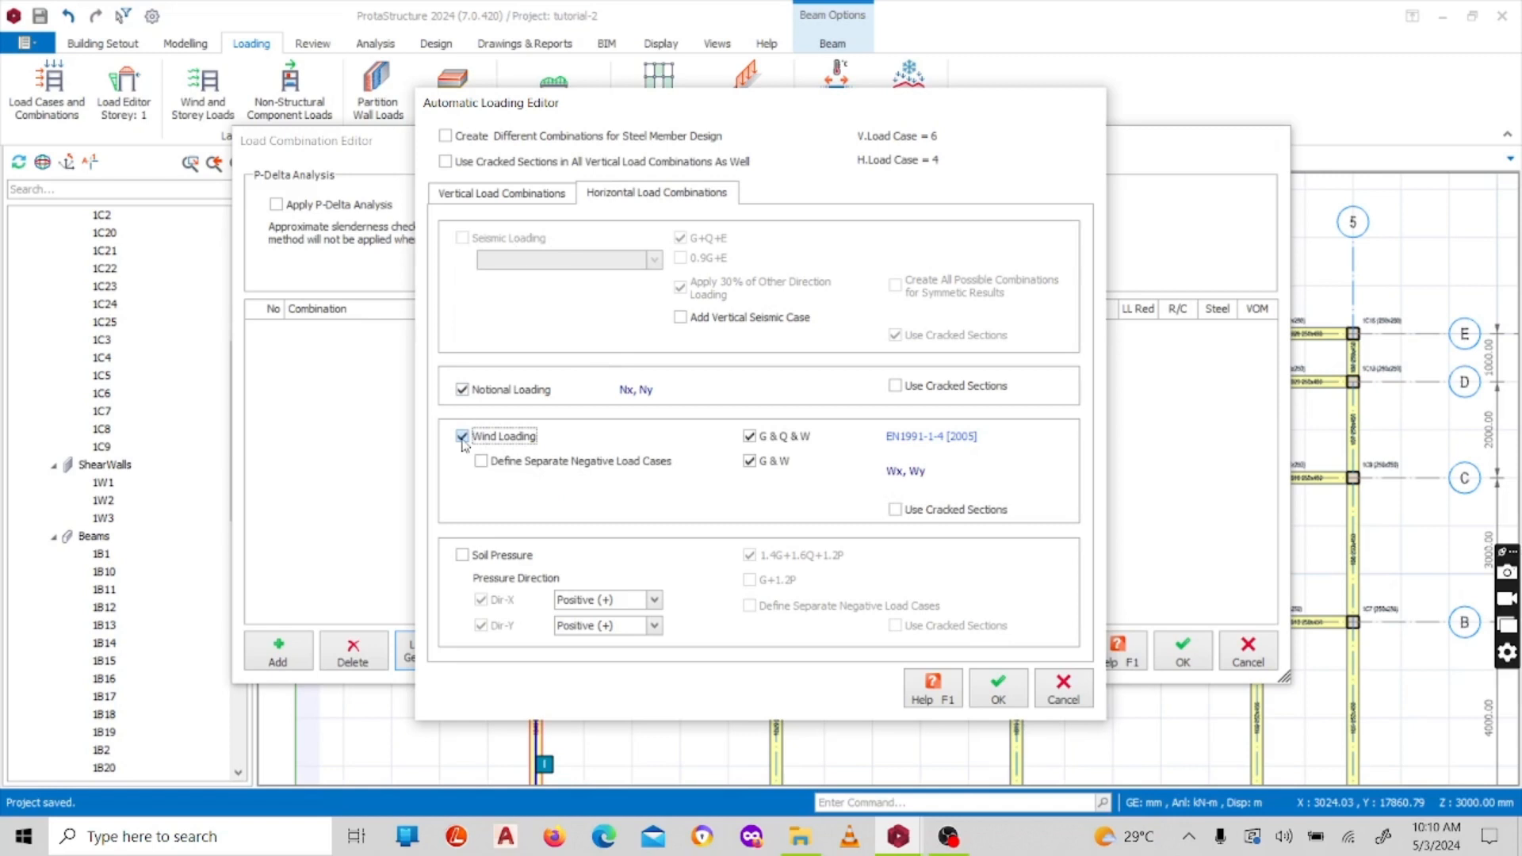
pyautogui.click(462, 437)
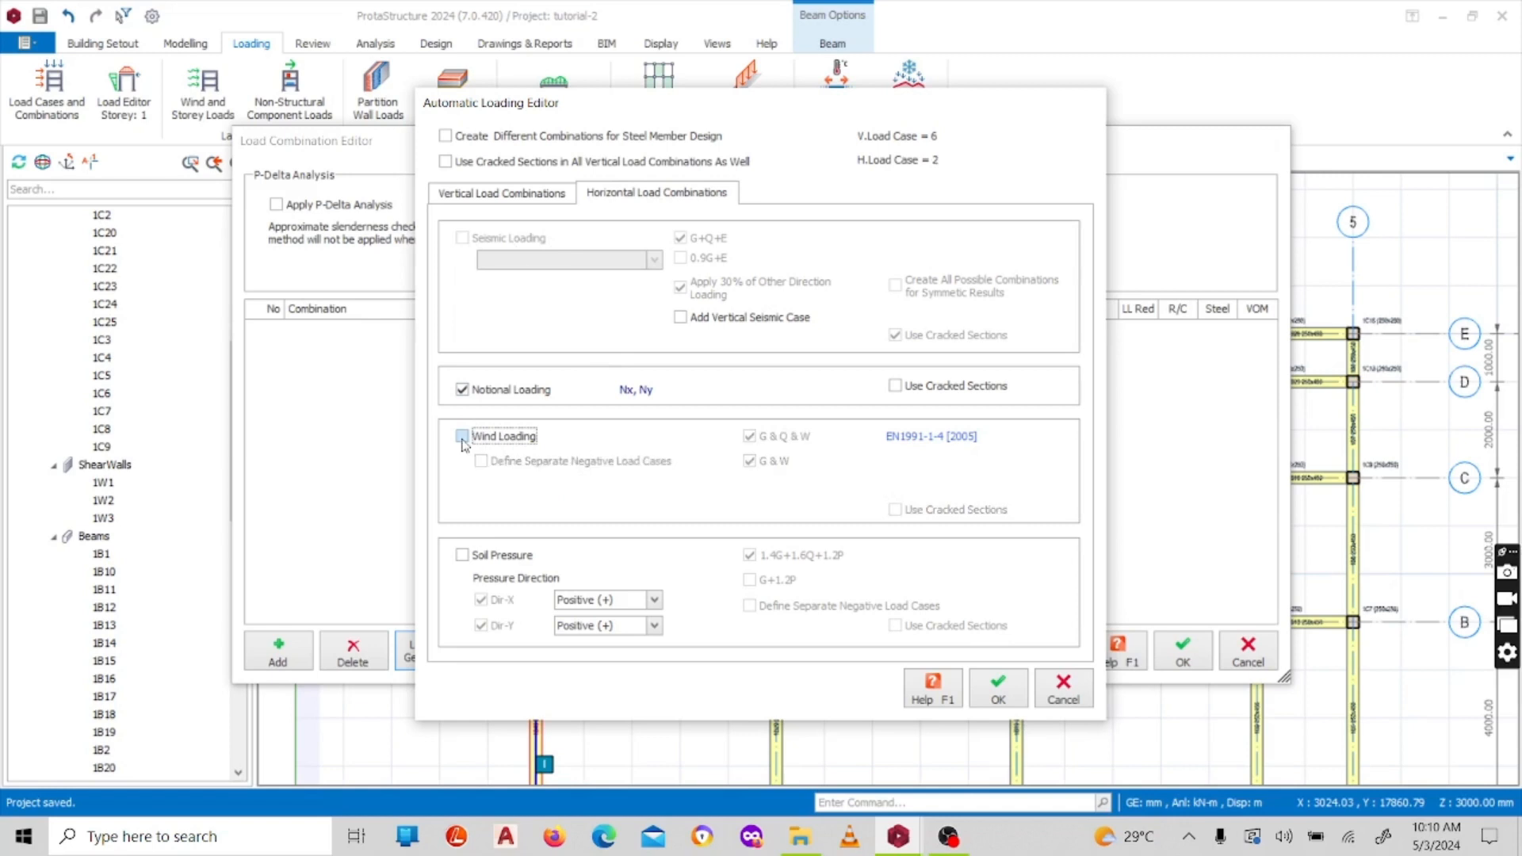
pyautogui.click(462, 556)
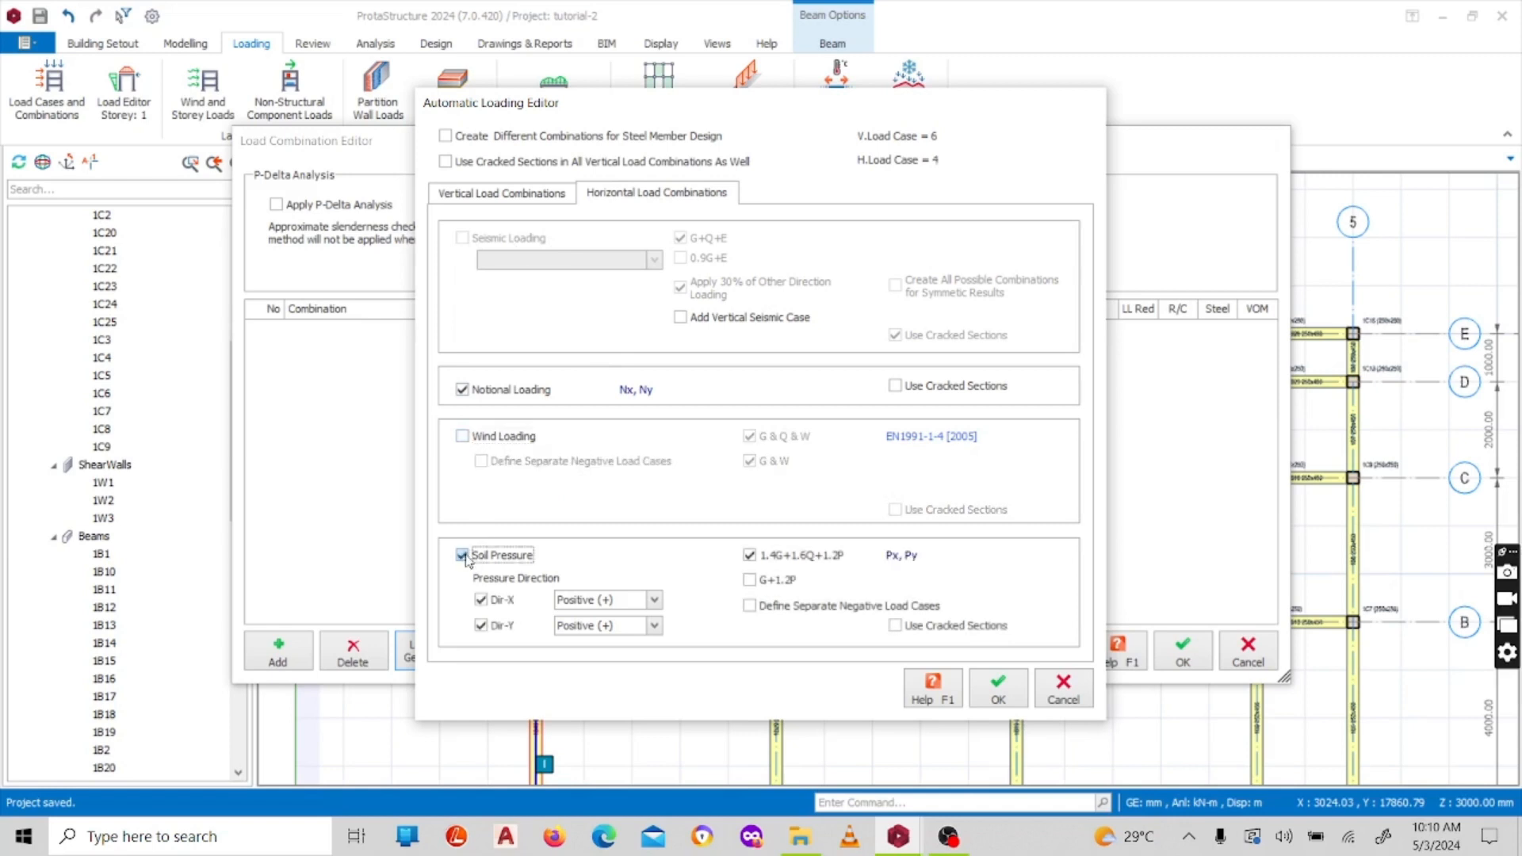
pyautogui.click(462, 555)
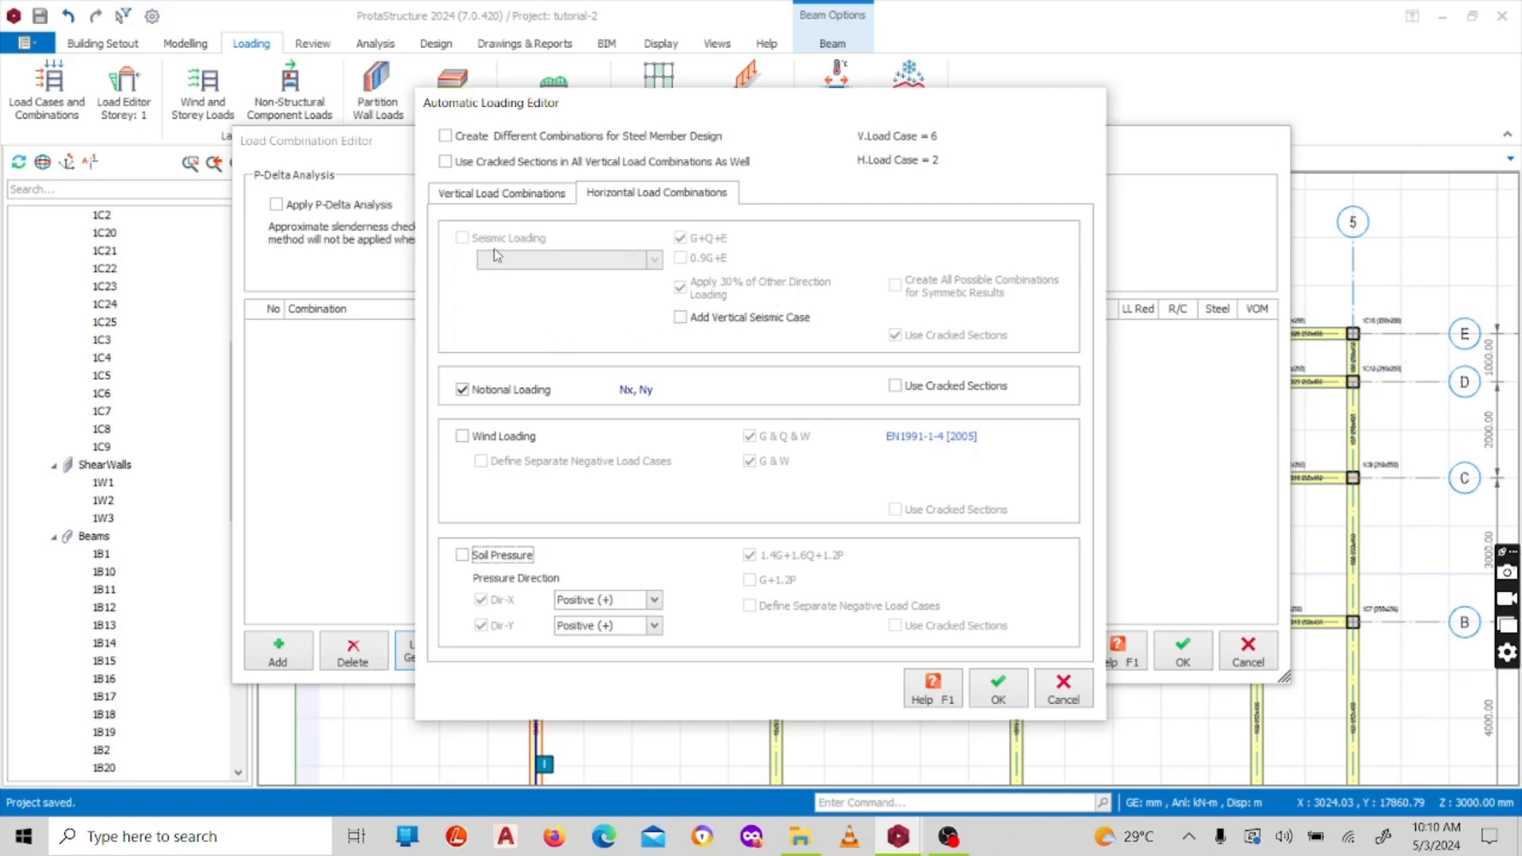
pyautogui.click(542, 195)
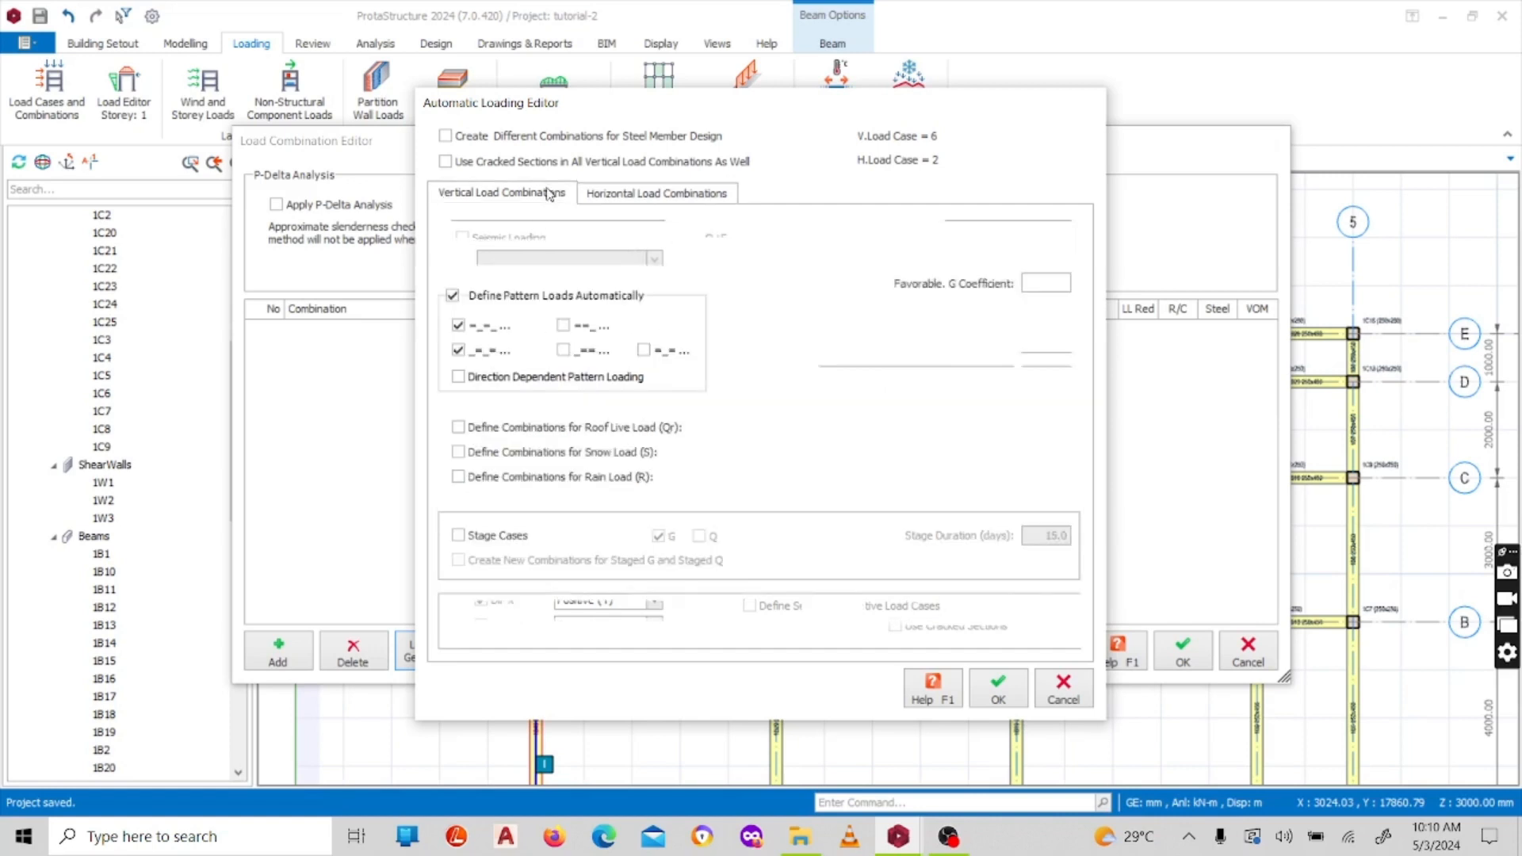
pyautogui.click(635, 192)
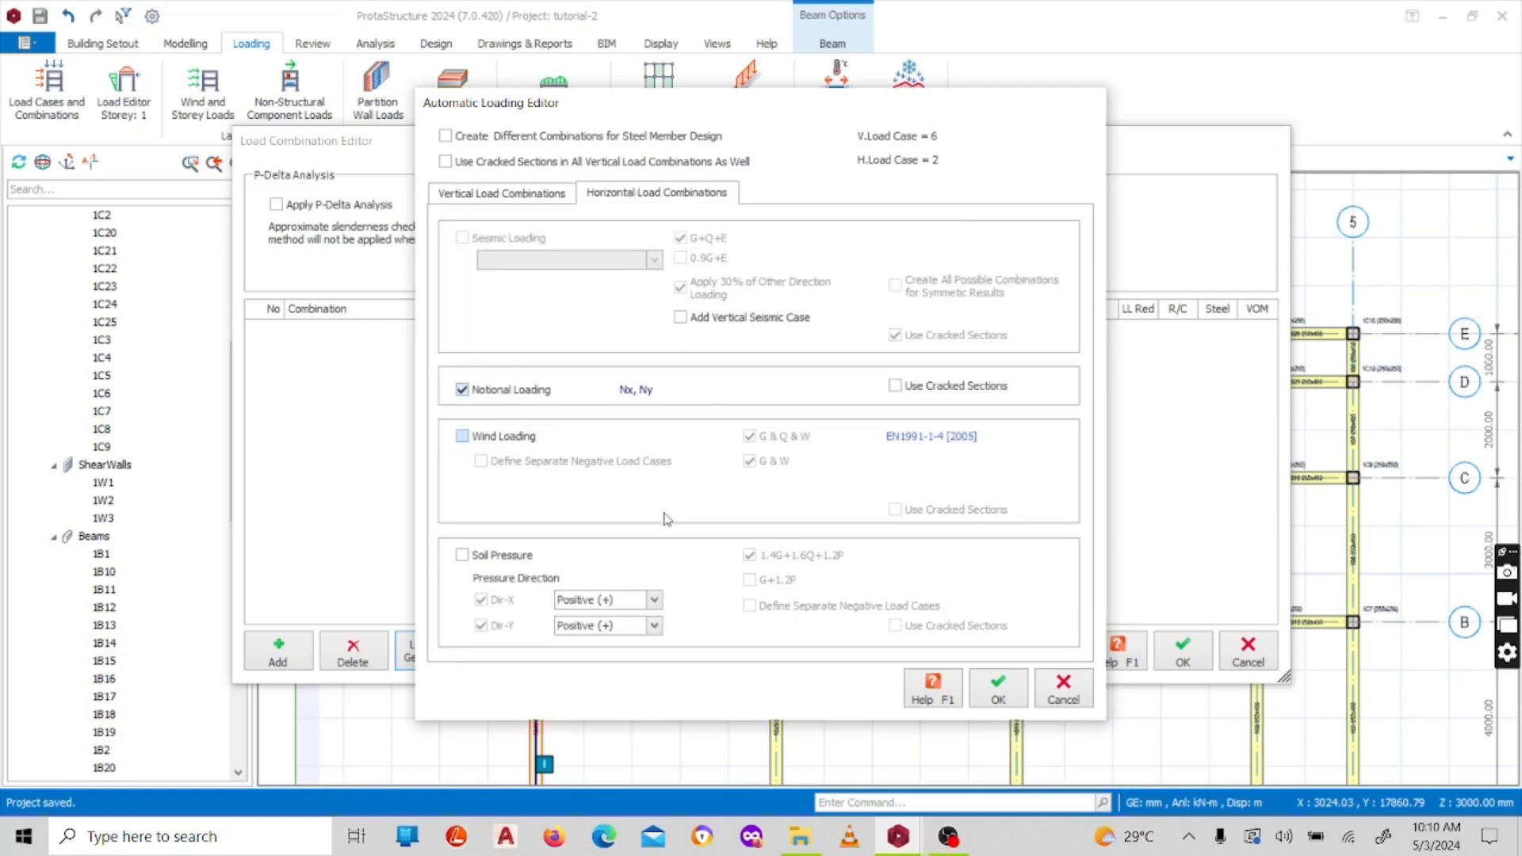
pyautogui.click(462, 438)
pyautogui.click(461, 437)
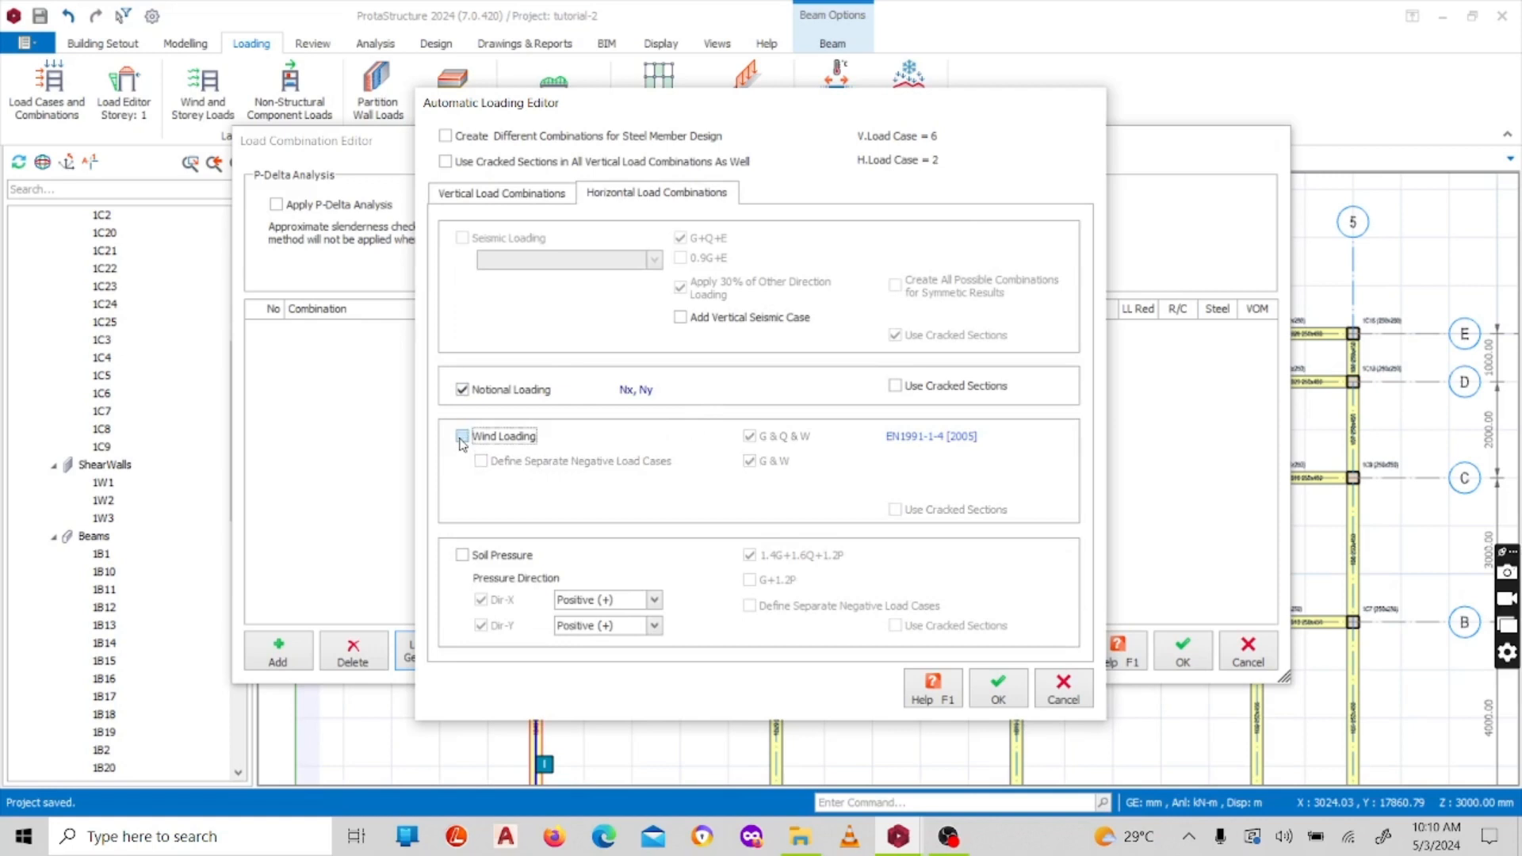
# Step: Generate and accept the combinations for dead, live, pattern and notional loads, with unfavorable coefficients 1.4 for G and 1.6 for Q
pyautogui.click(540, 193)
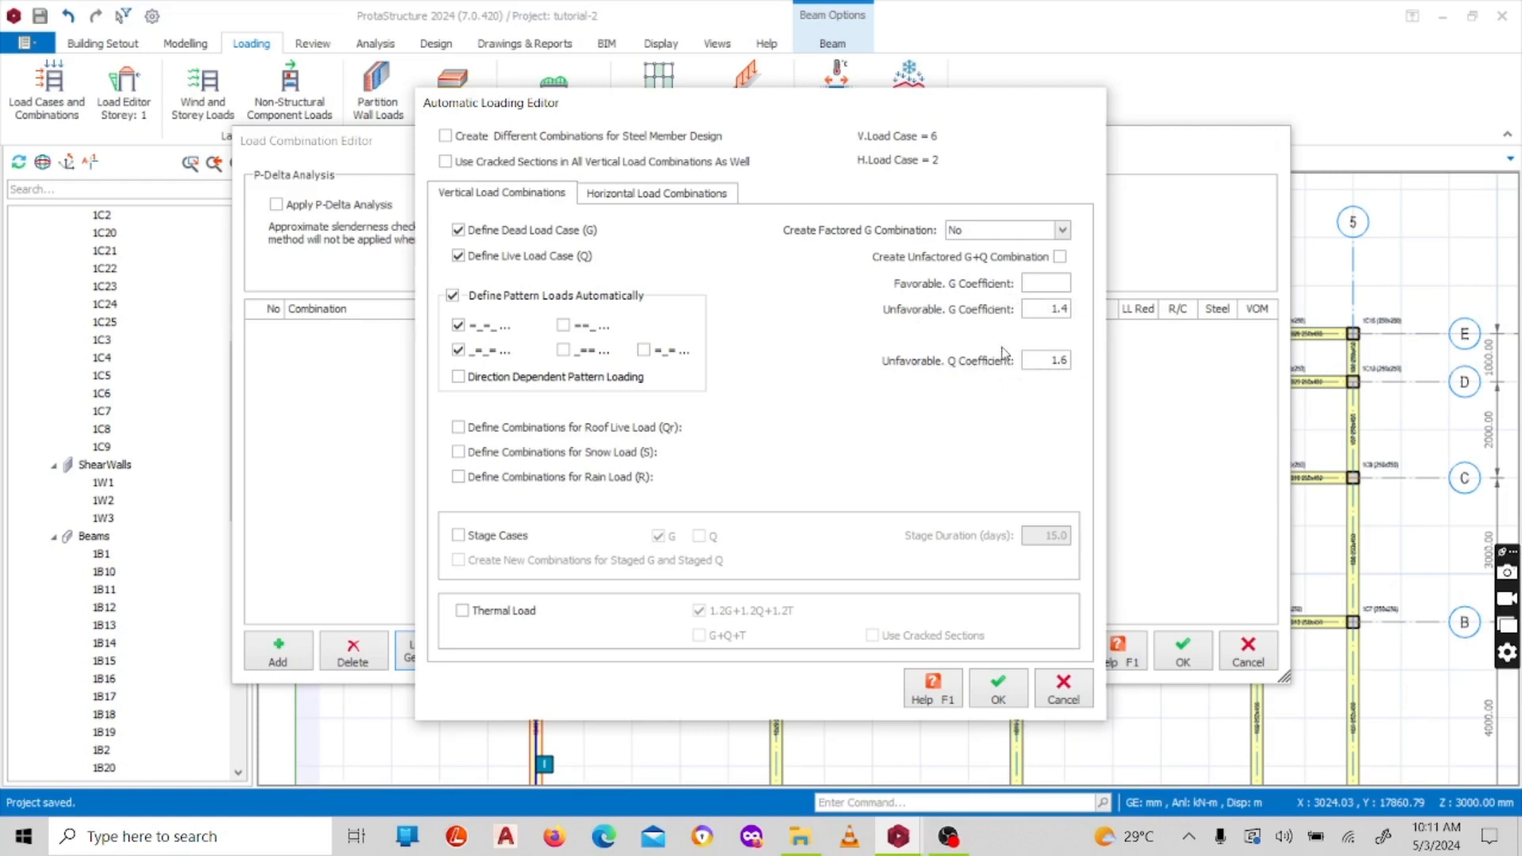
pyautogui.click(997, 694)
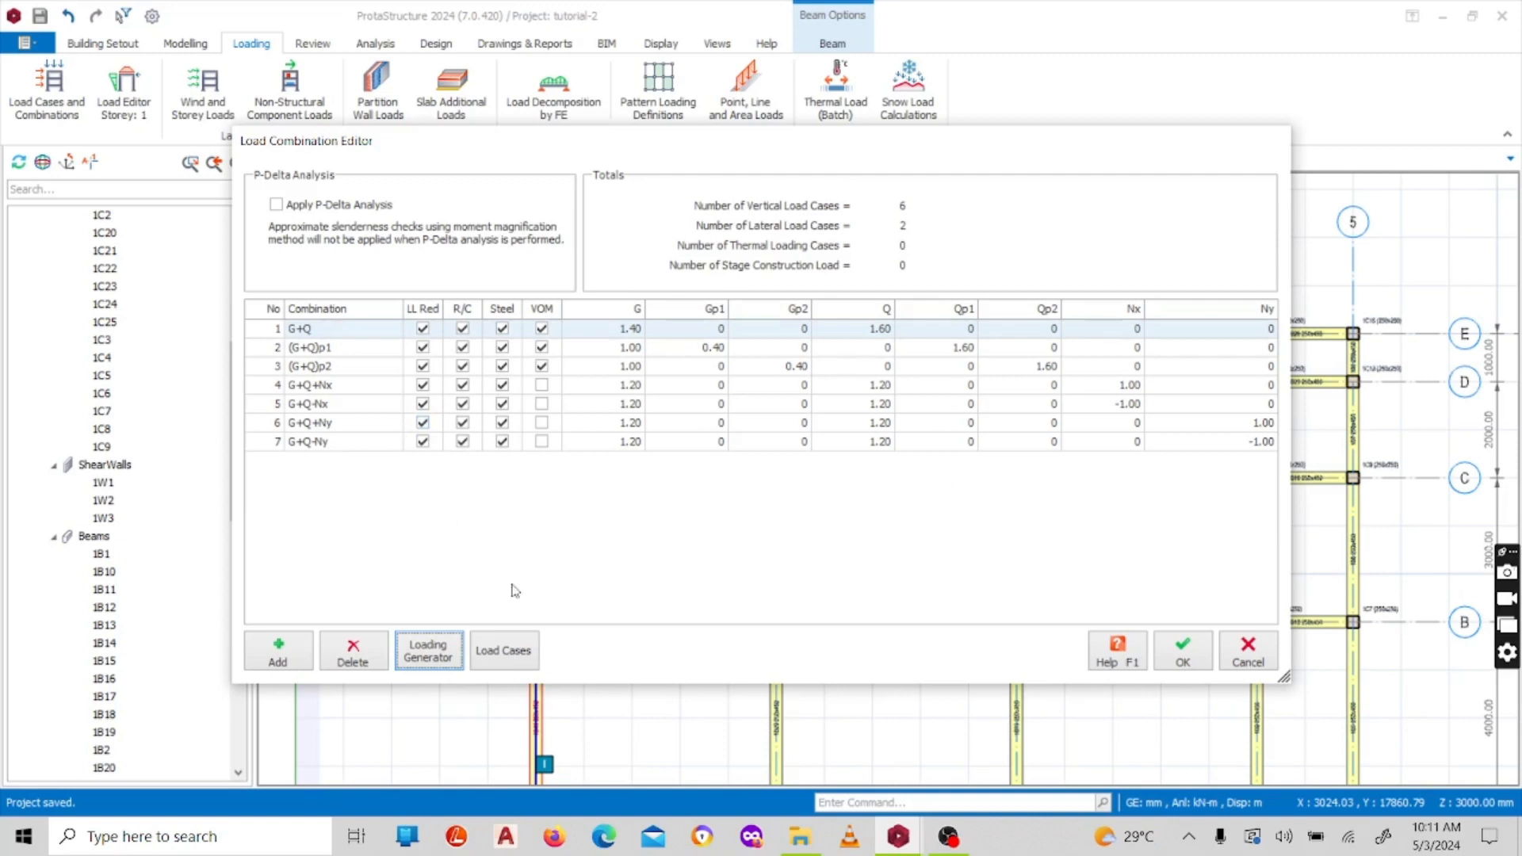
pyautogui.click(1176, 655)
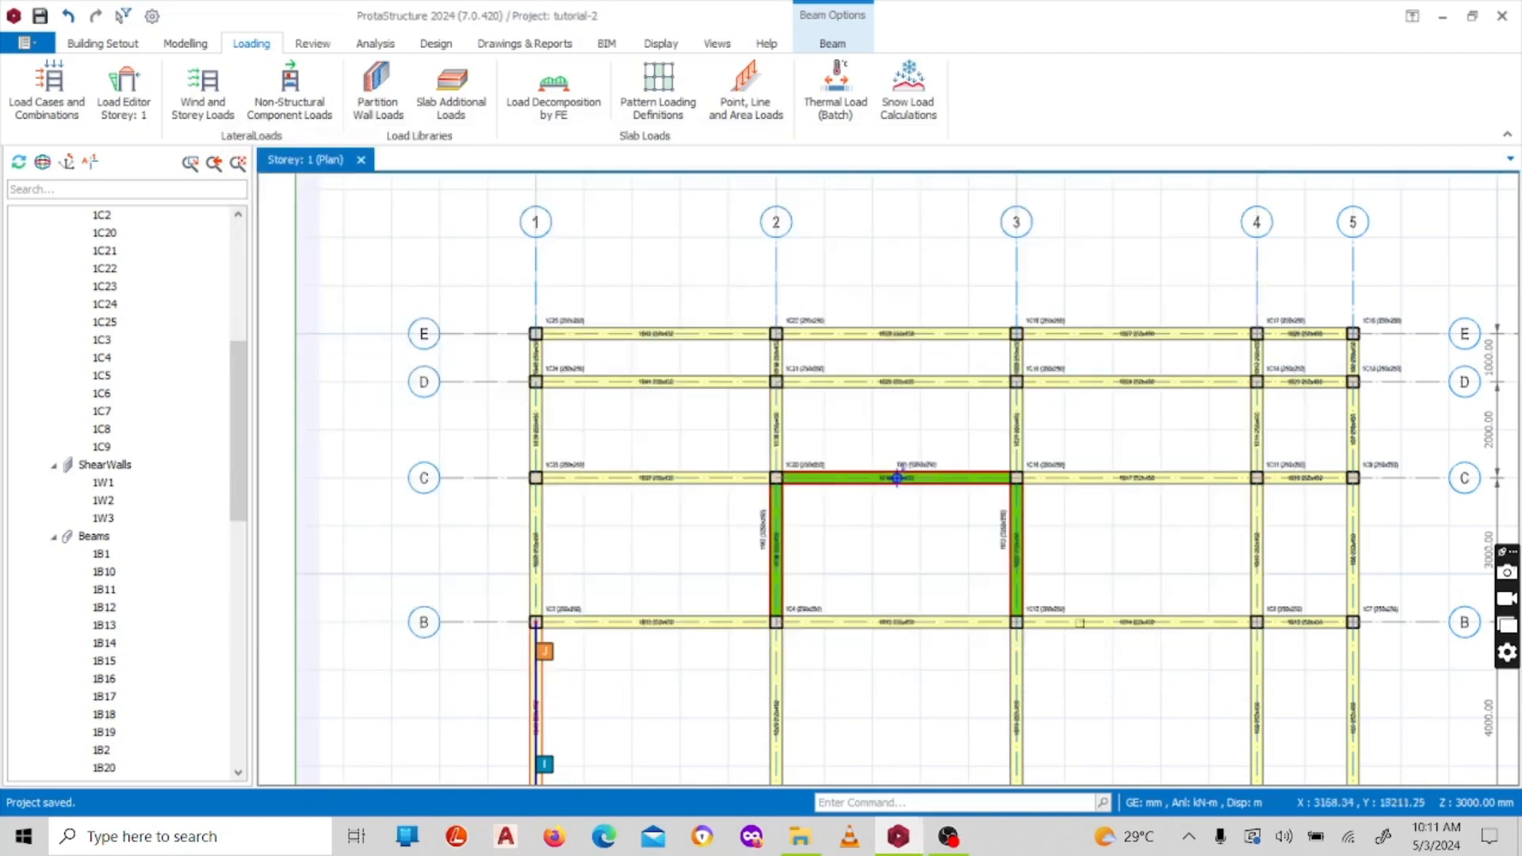
# Step: Start a slab of type 1 with a thickness of 150 mm and a concrete cover of 25 mm
pyautogui.click(176, 46)
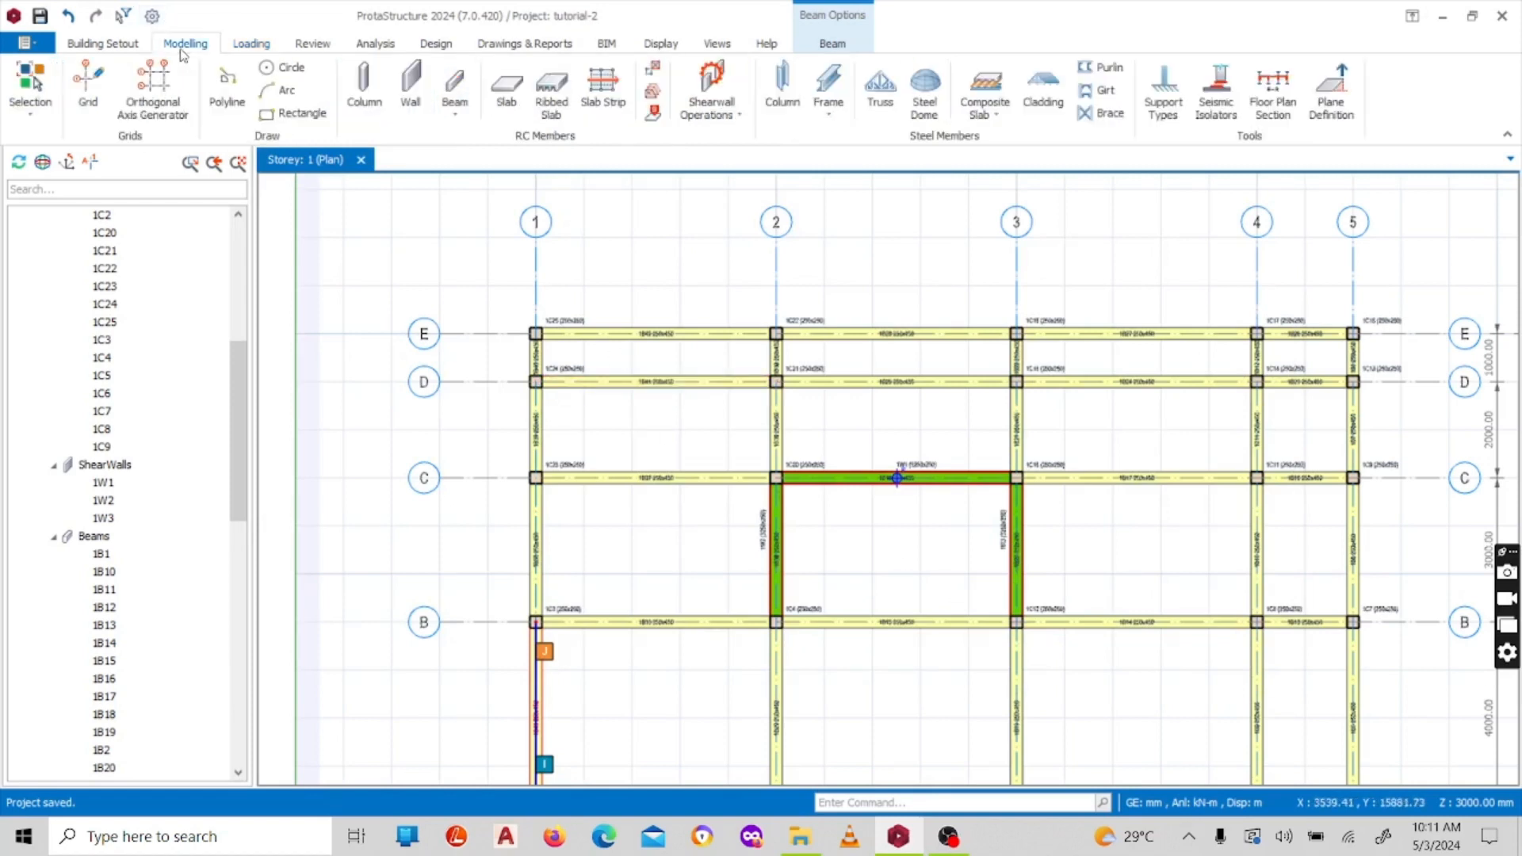
pyautogui.click(507, 94)
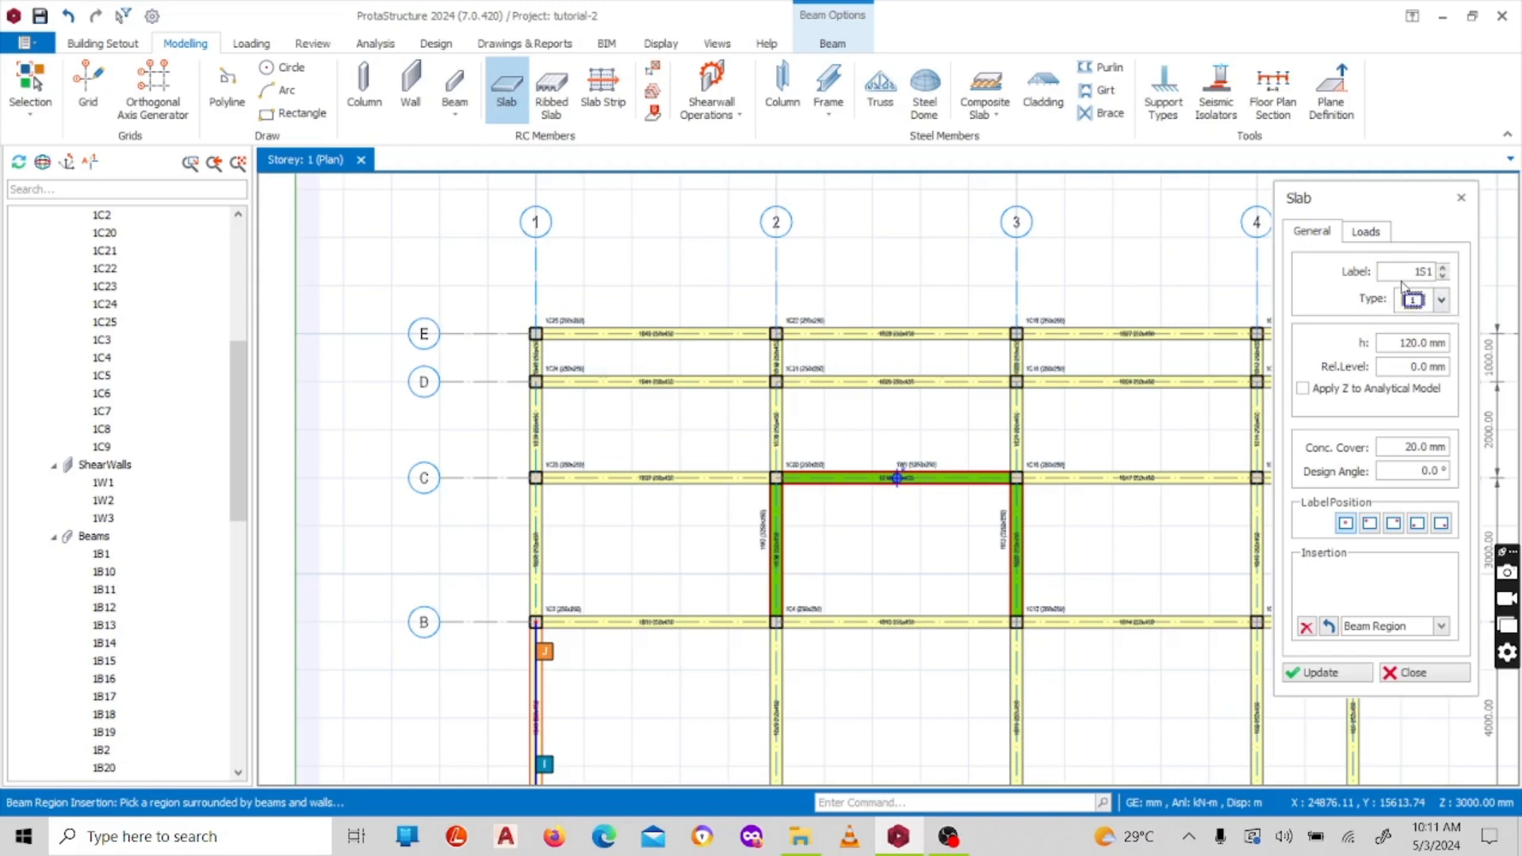
pyautogui.click(1443, 301)
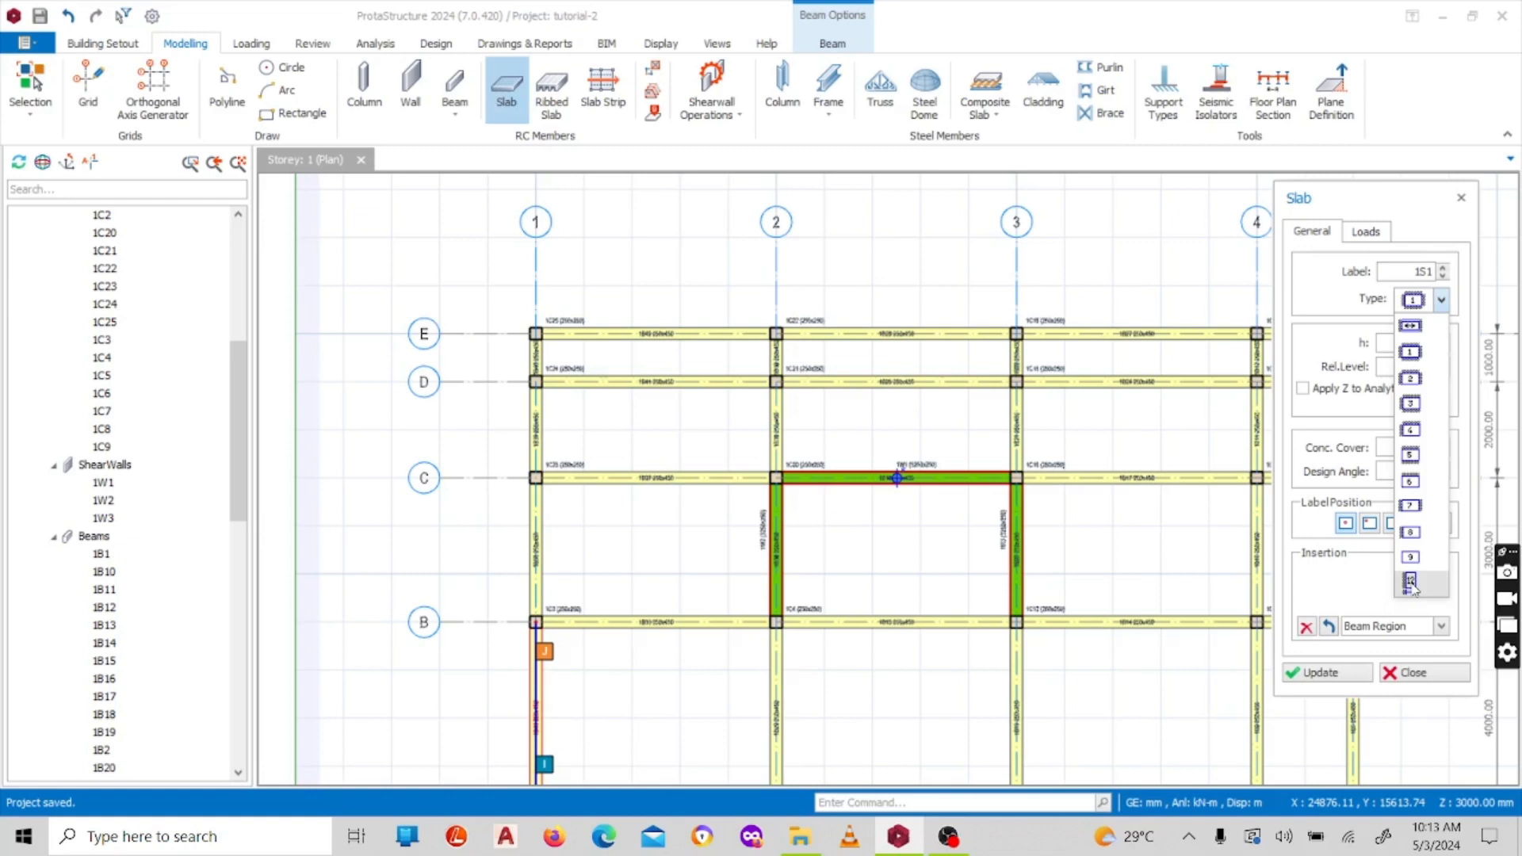
pyautogui.click(1442, 301)
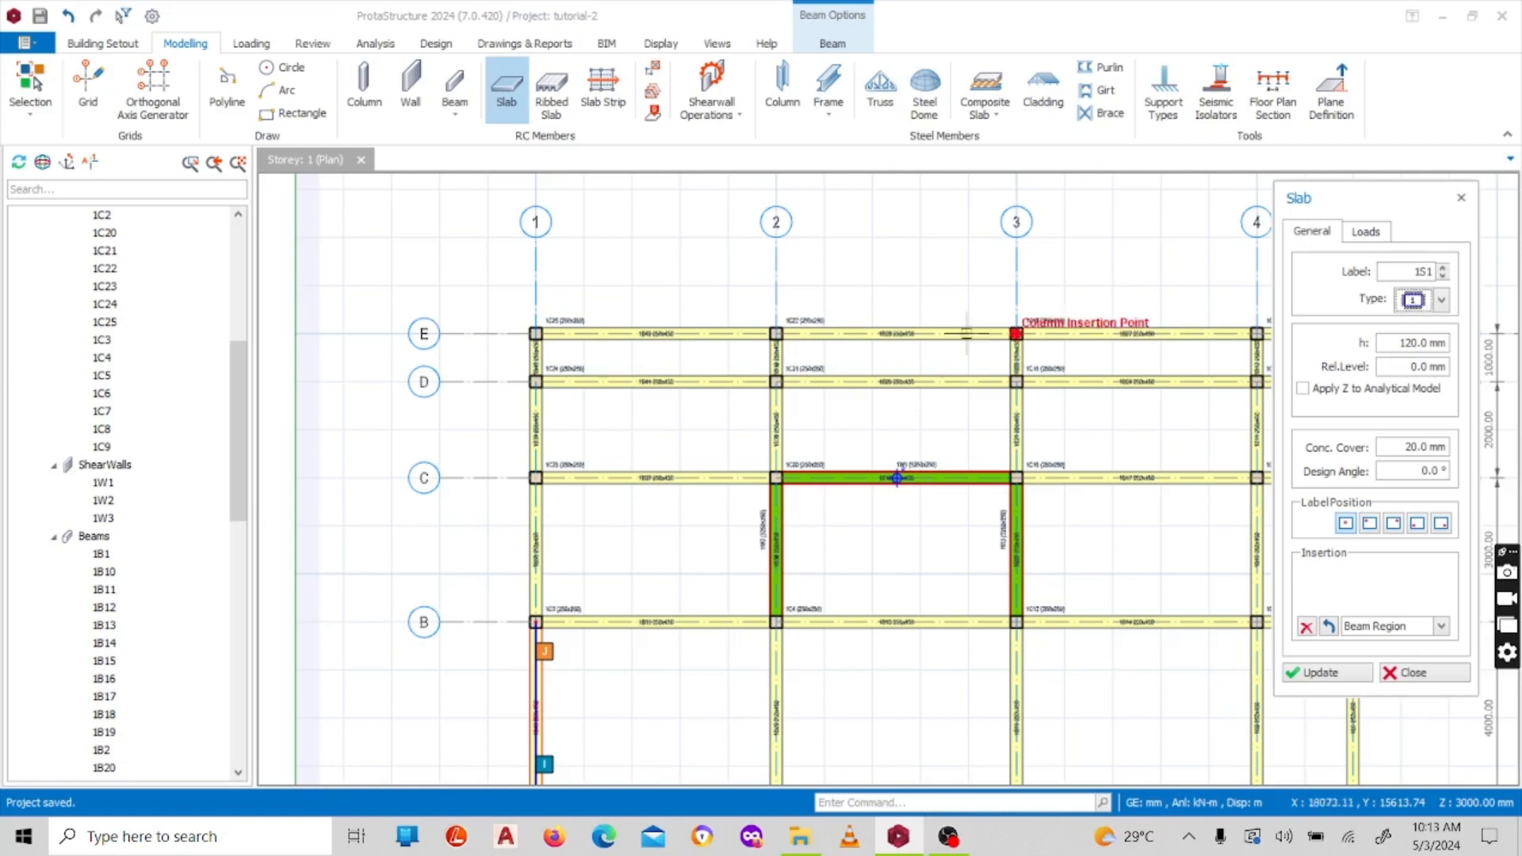
pyautogui.click(872, 358)
pyautogui.scroll(-1, 872, 359)
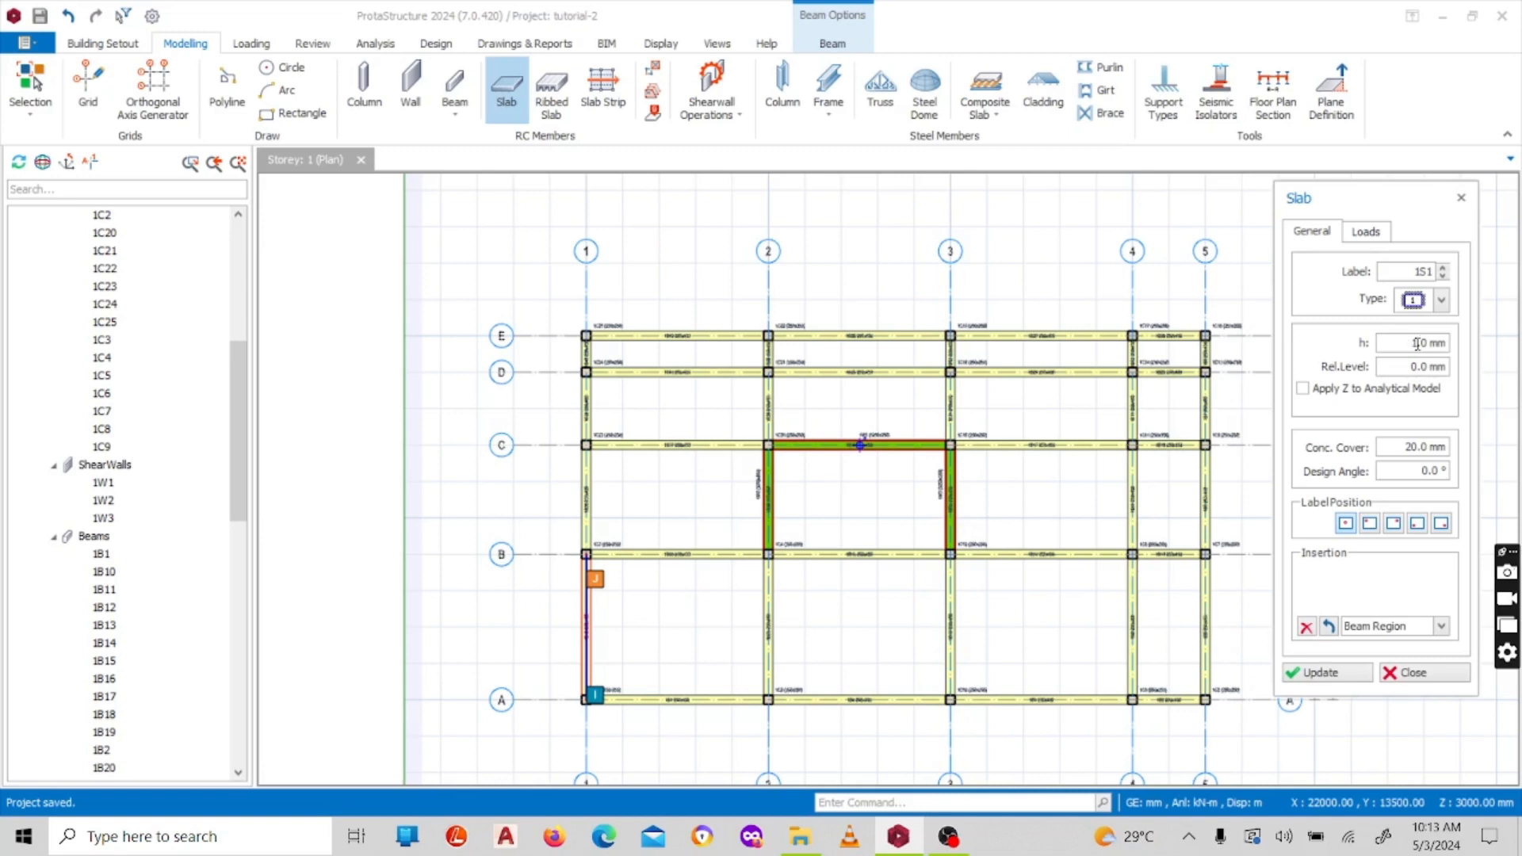
pyautogui.click(1419, 343)
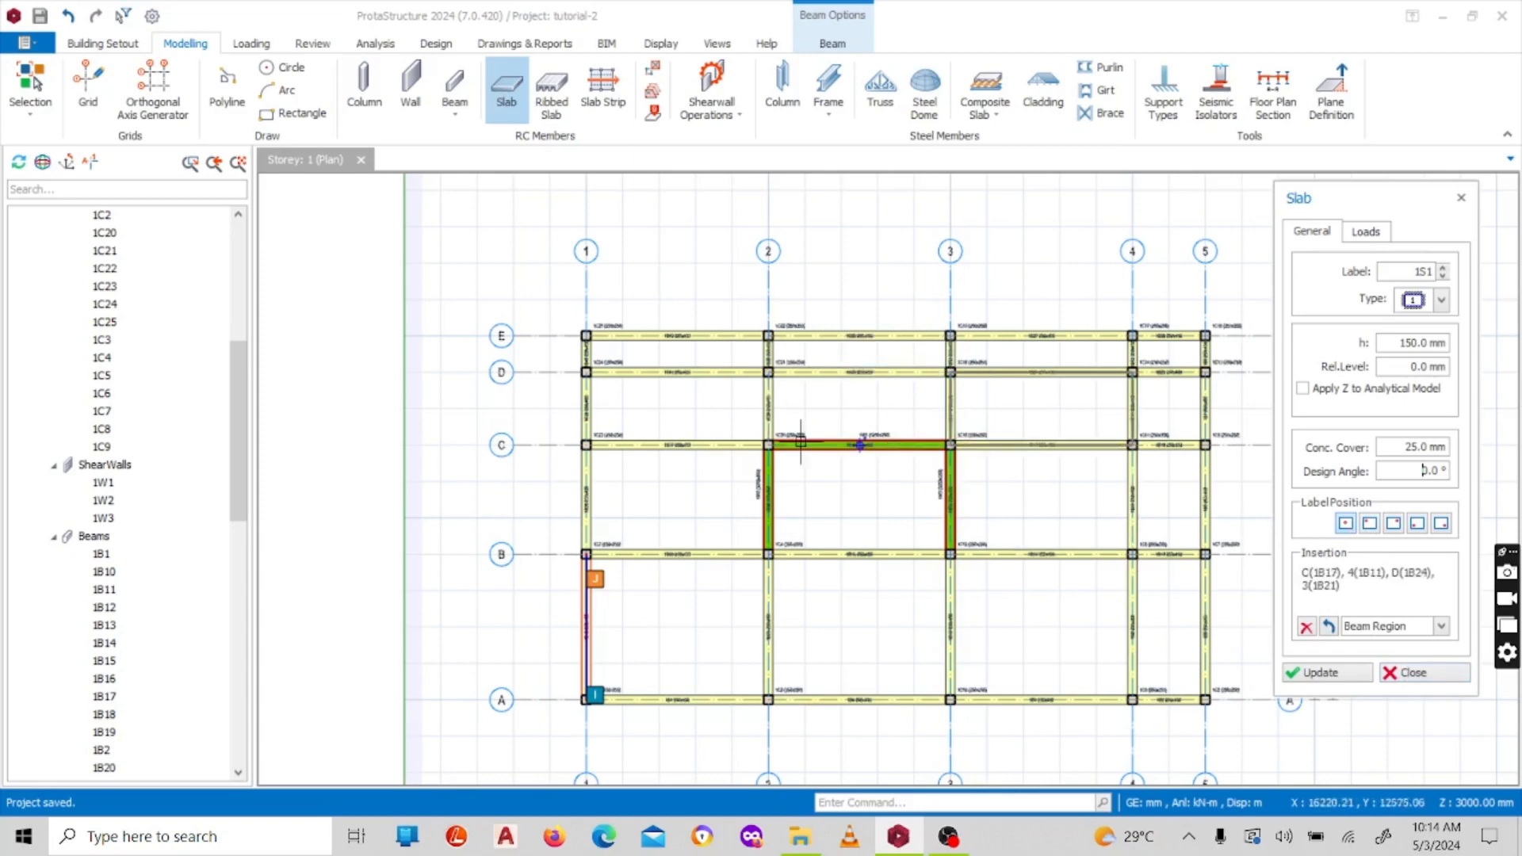
# Step: Set the slab insertion method to Beam Region
pyautogui.scroll(-2, 767, 468)
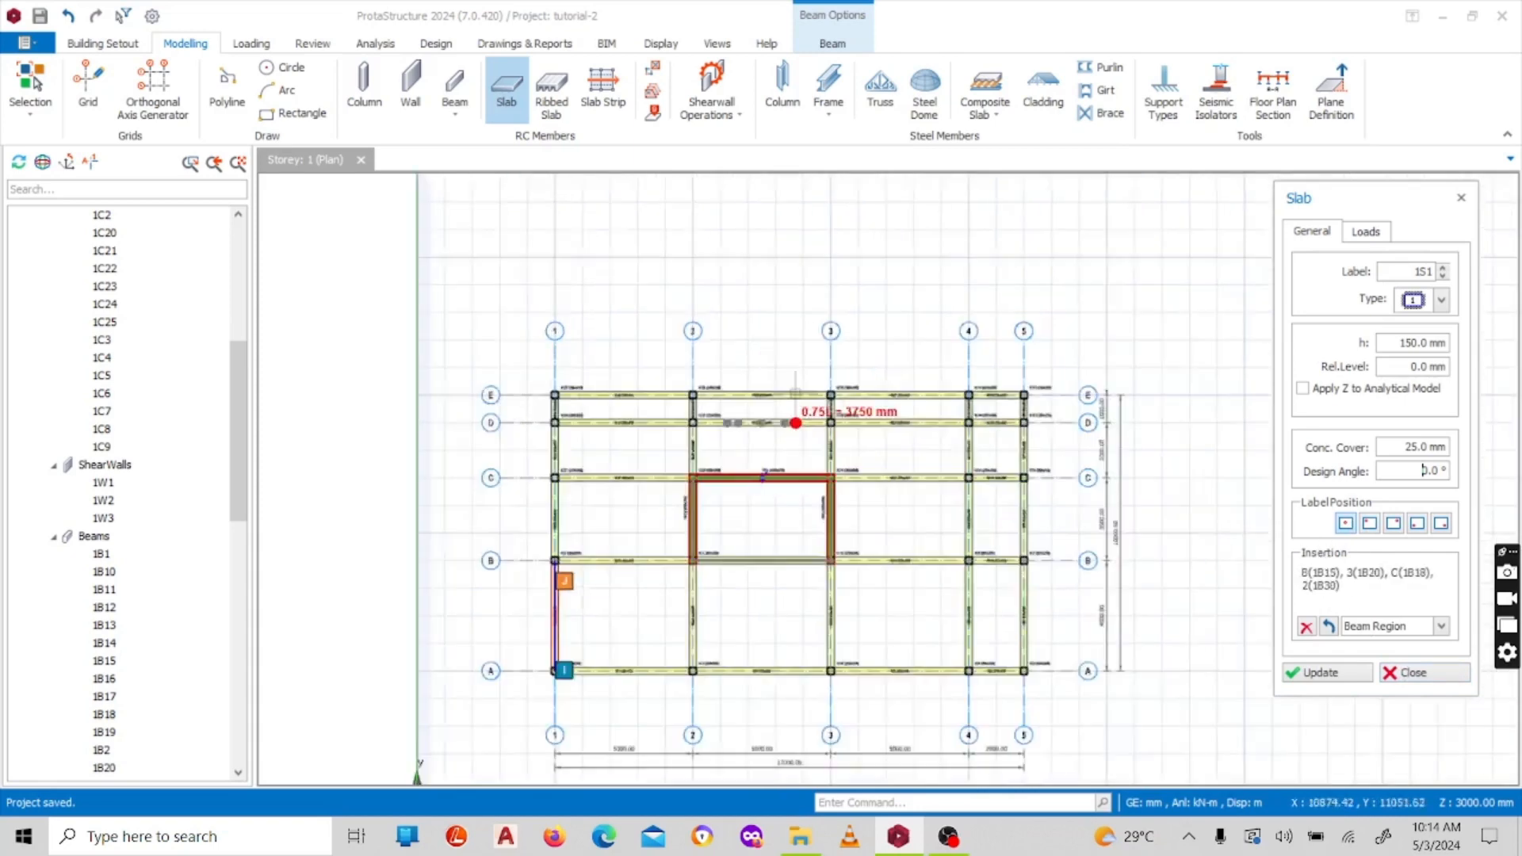
pyautogui.scroll(2, 791, 400)
pyautogui.scroll(-4, 848, 414)
pyautogui.scroll(2, 983, 472)
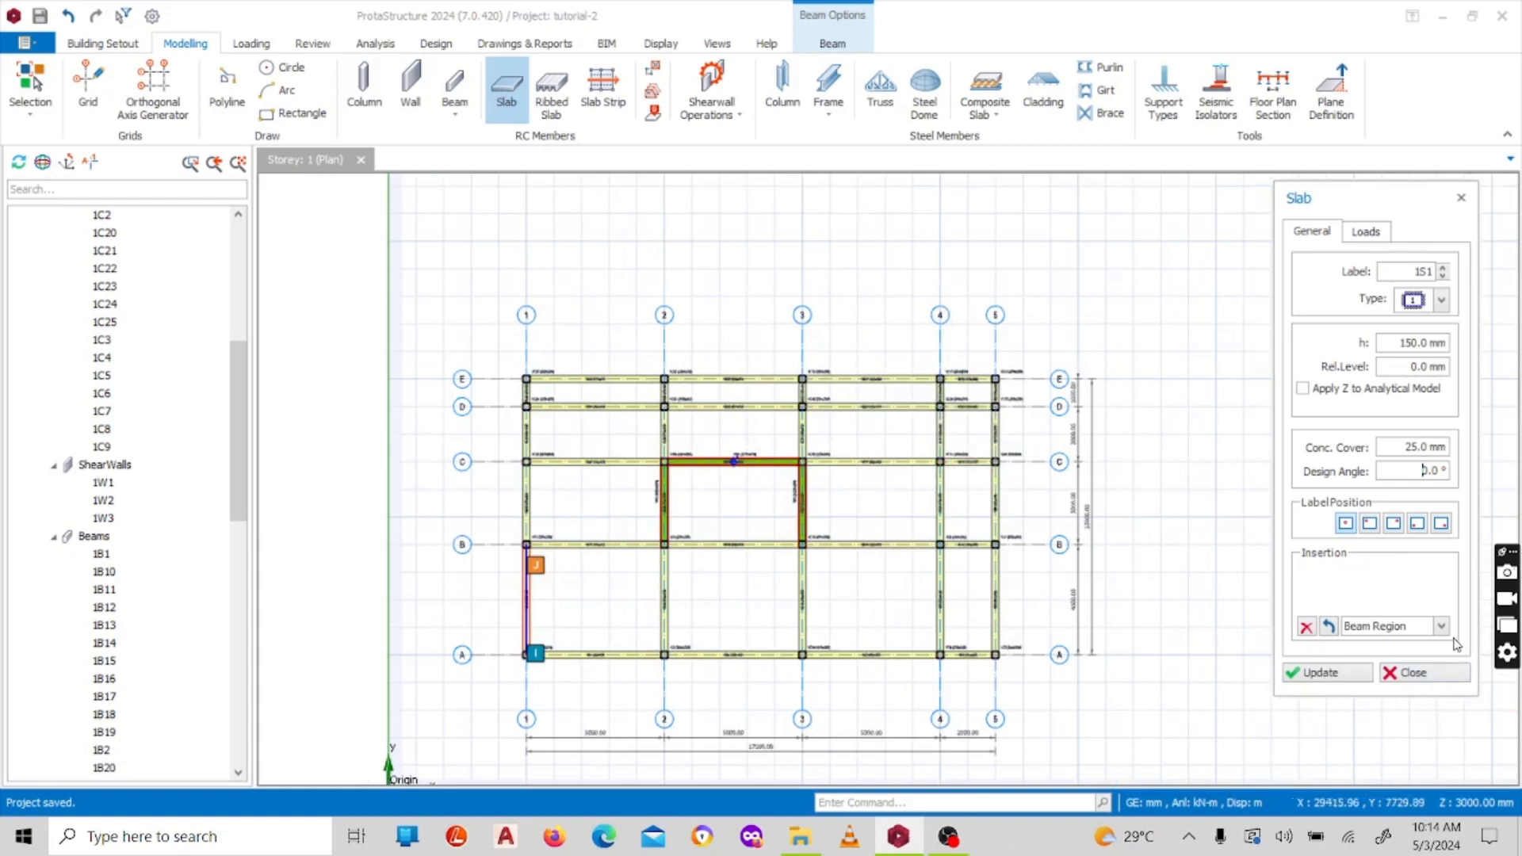
pyautogui.scroll(-1, 1031, 591)
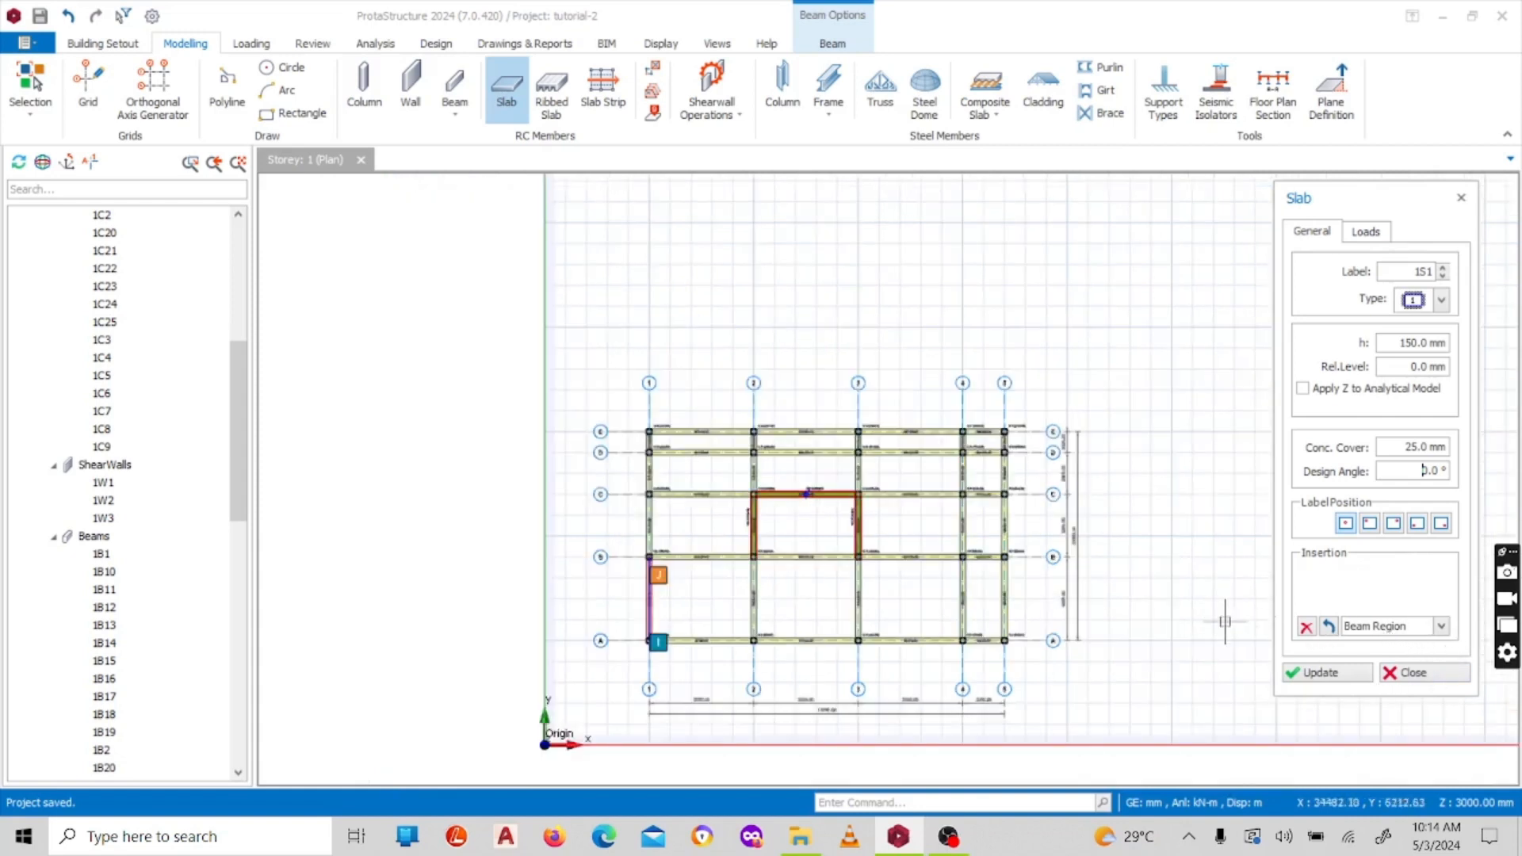
pyautogui.scroll(-1, 1374, 632)
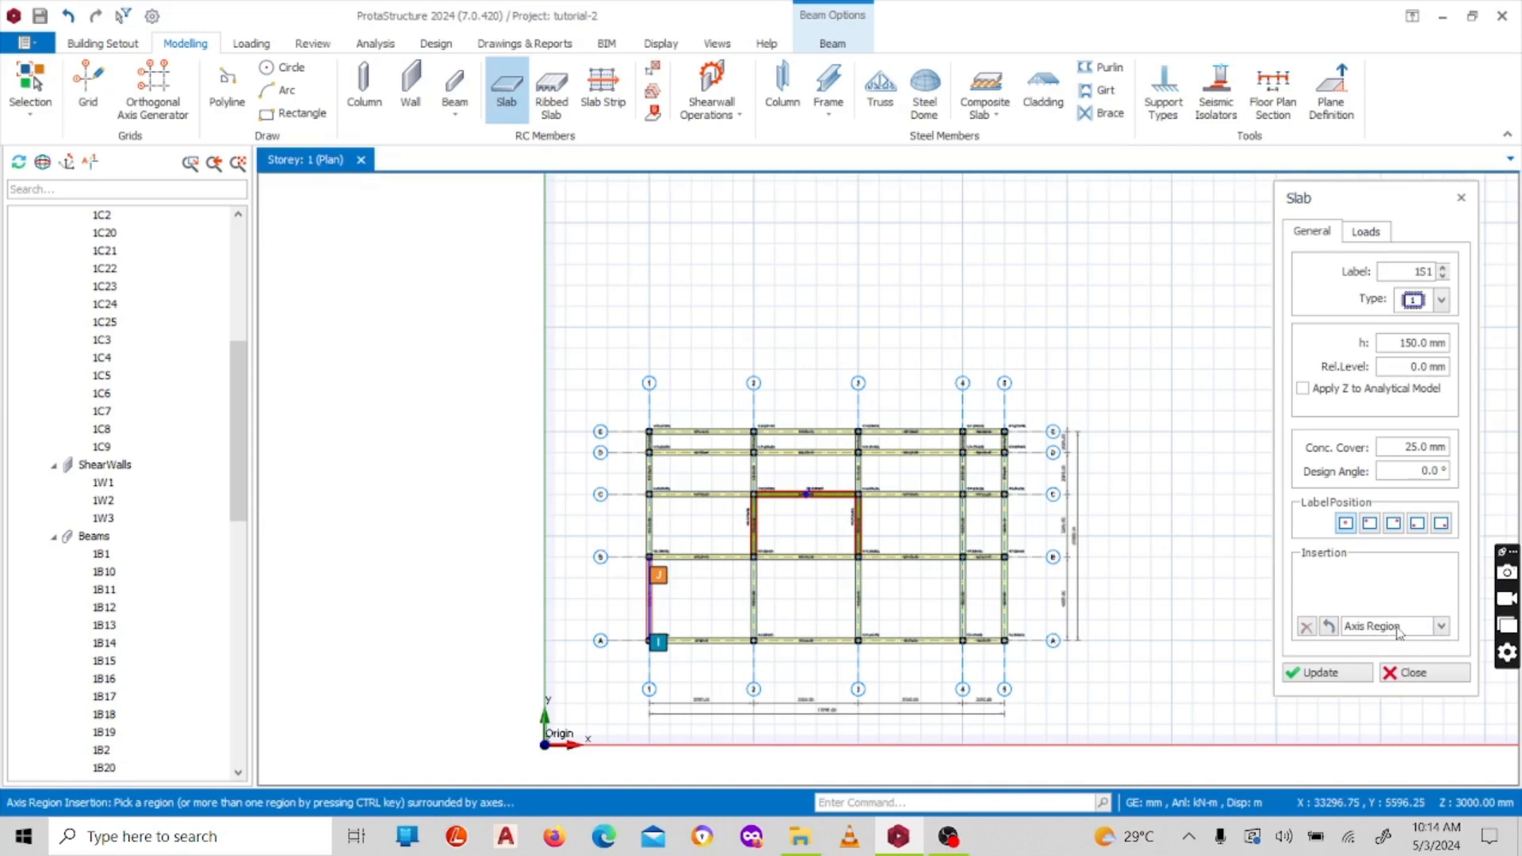
pyautogui.click(1443, 628)
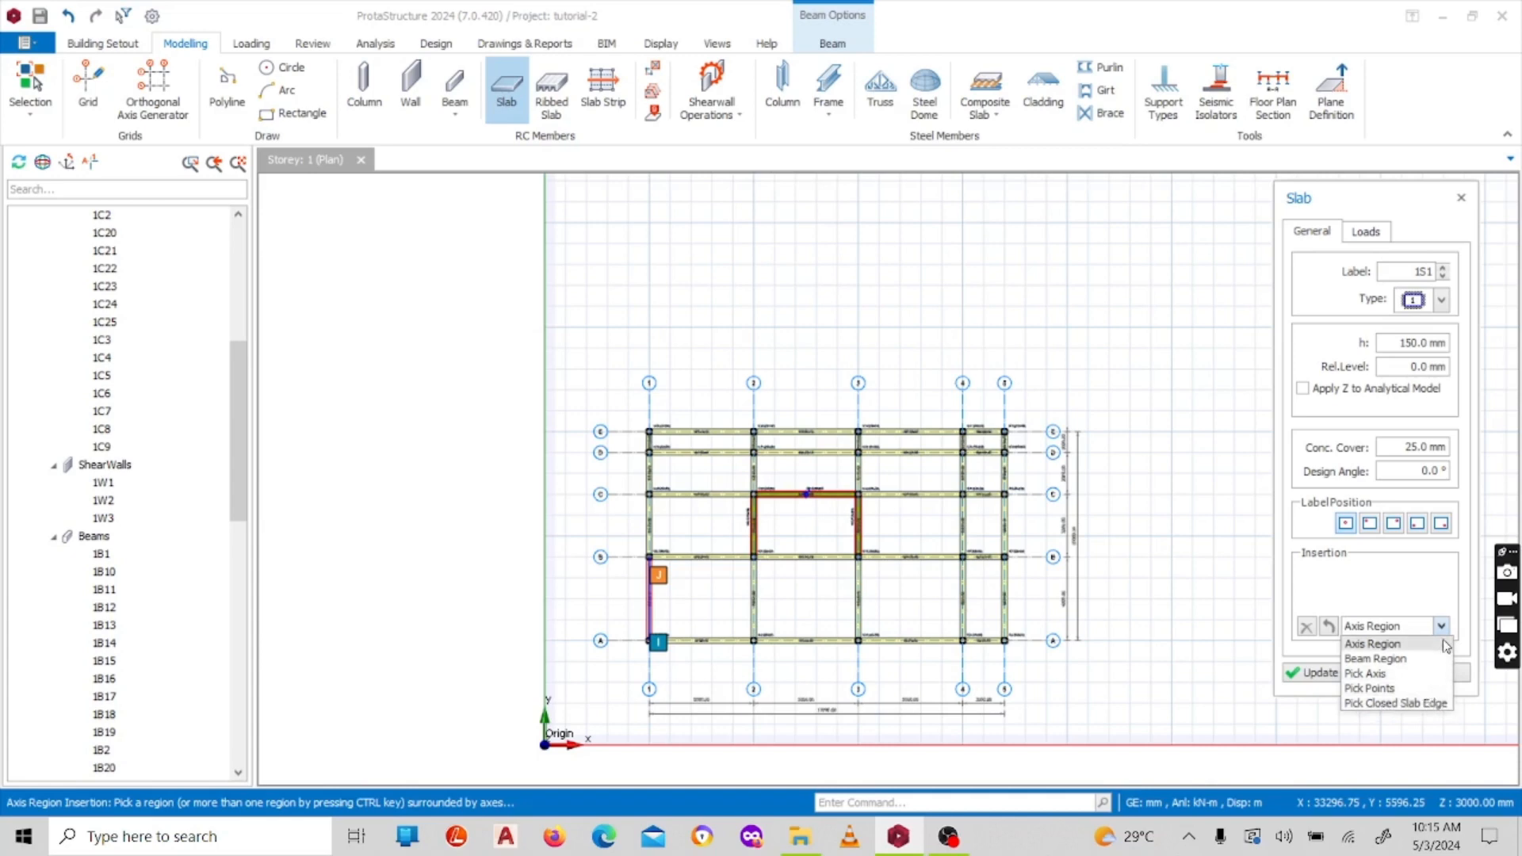
pyautogui.click(1395, 659)
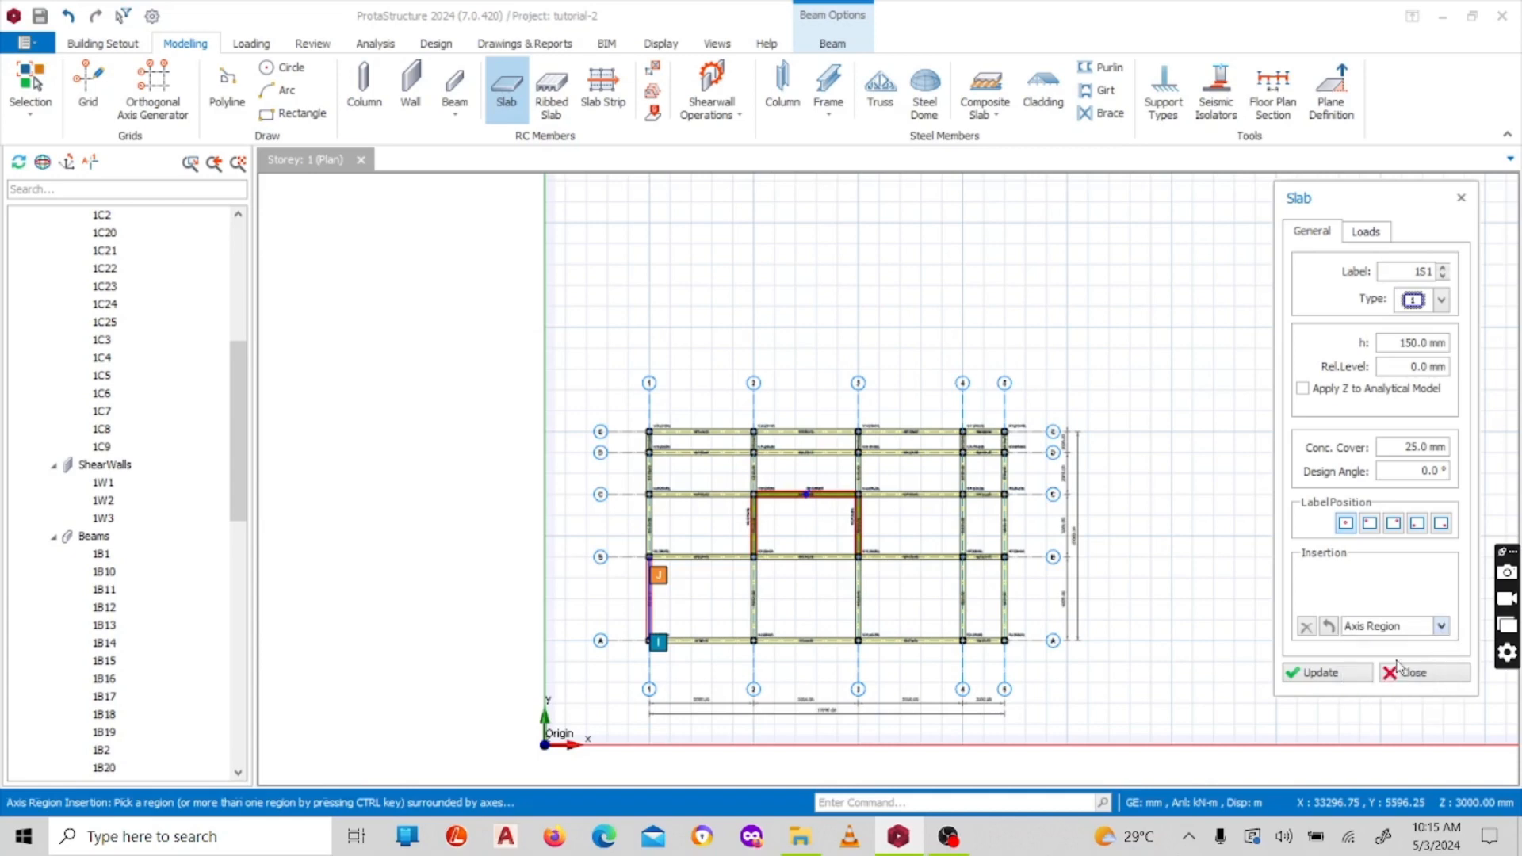
# Step: Insert the 150 mm slab in the beam region between axes 3 and 4, from axis B to axis C
pyautogui.click(1227, 604)
pyautogui.scroll(5, 793, 444)
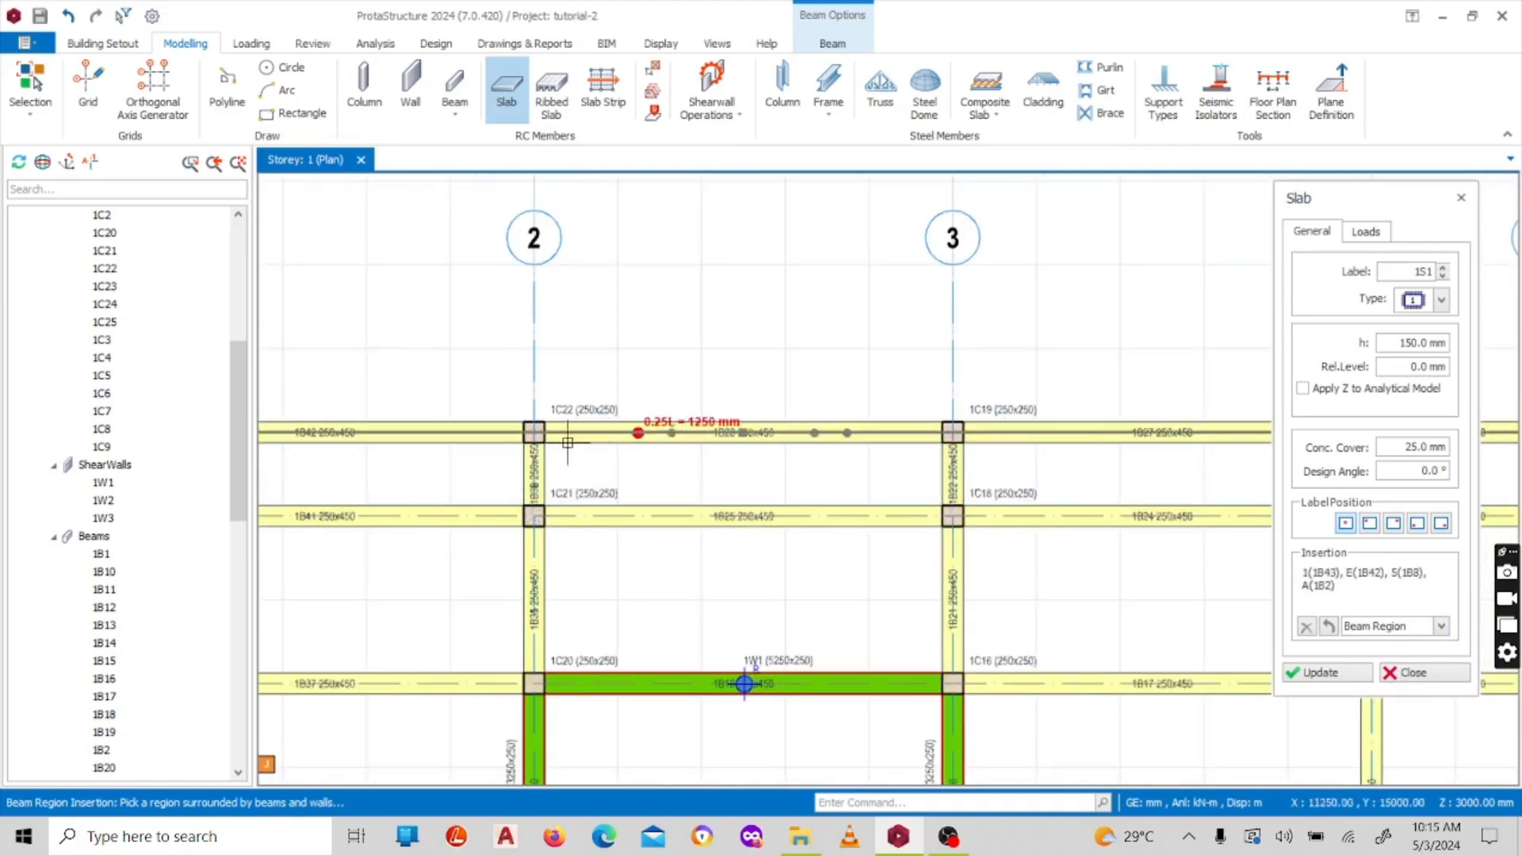
pyautogui.scroll(-3, 792, 468)
pyautogui.scroll(1, 754, 442)
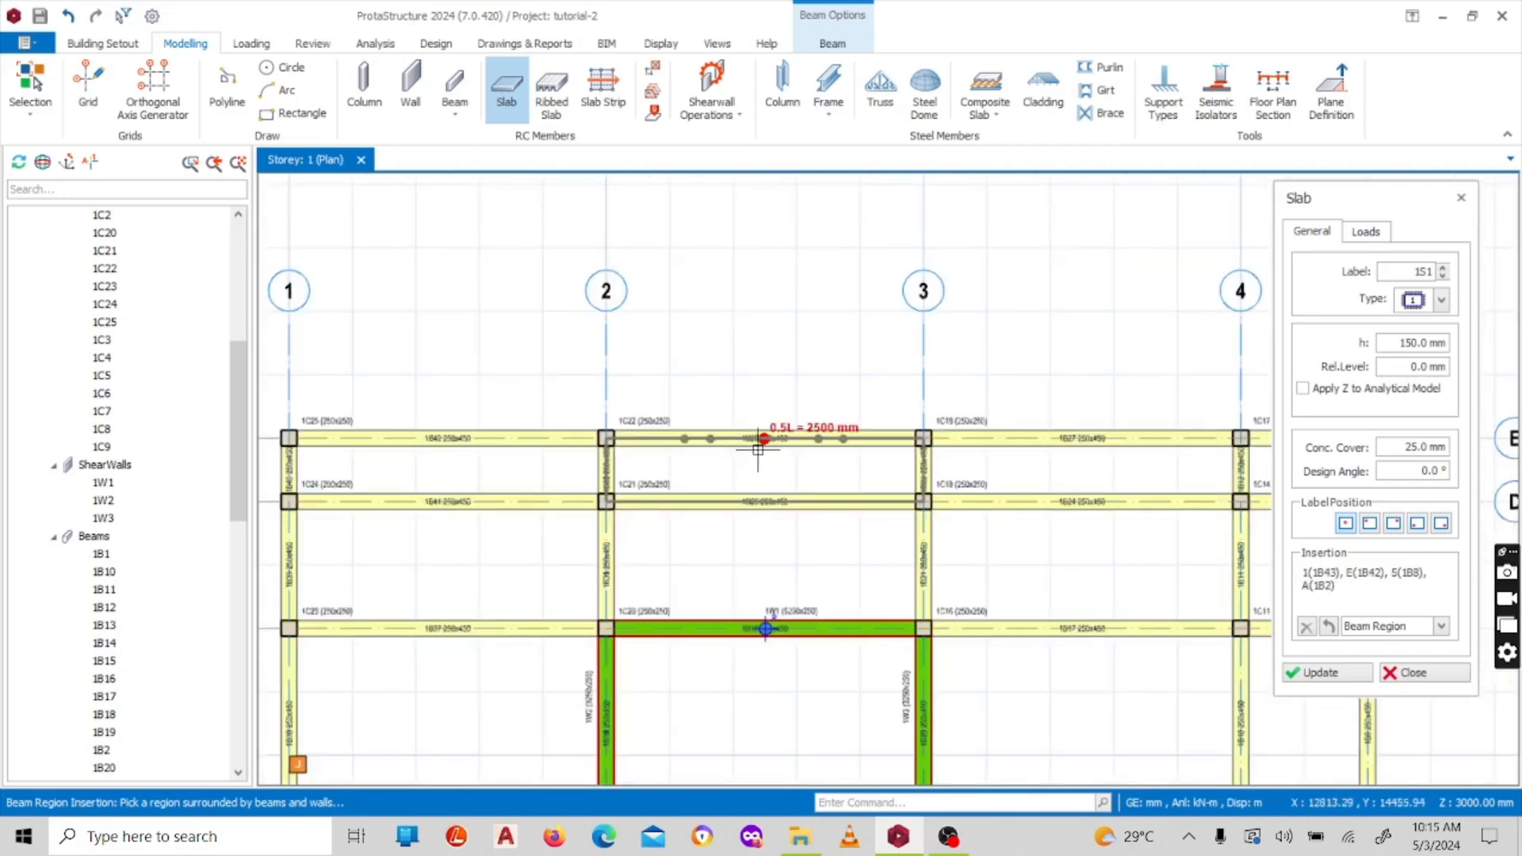
pyautogui.scroll(-2, 731, 475)
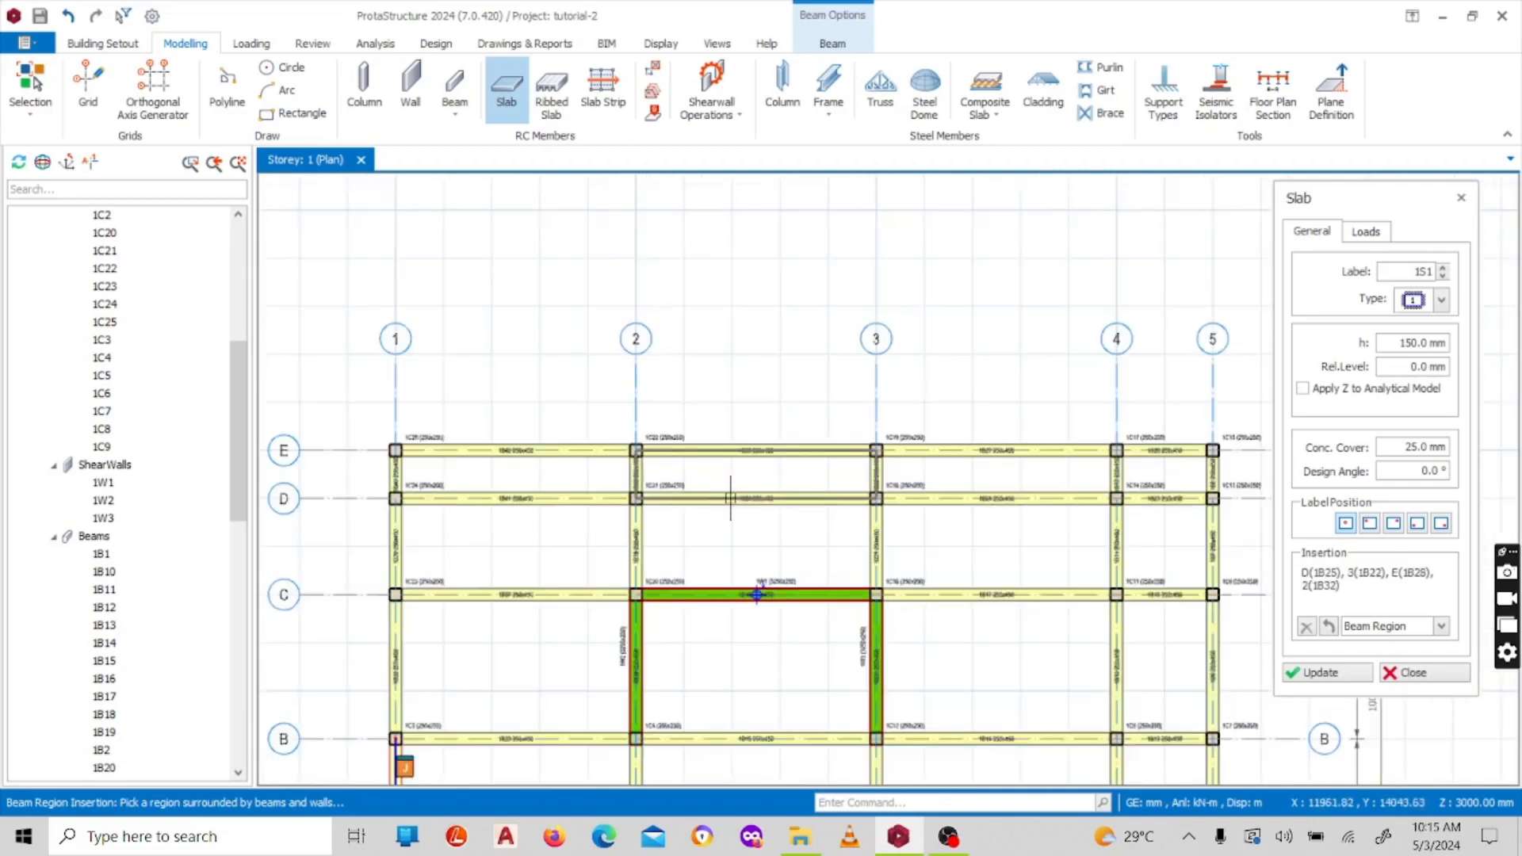
pyautogui.scroll(2, 741, 468)
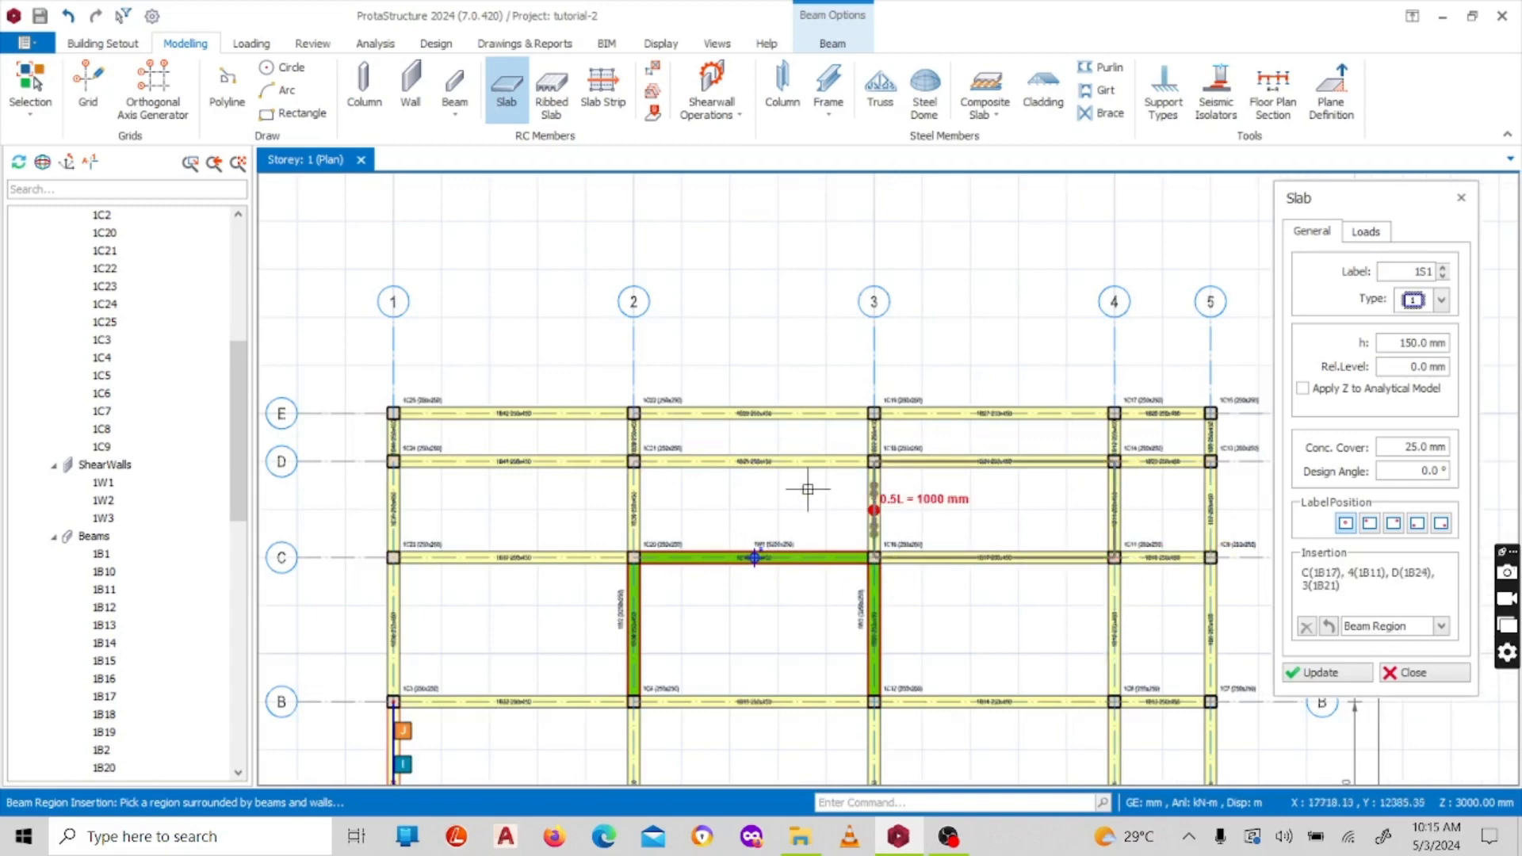
pyautogui.scroll(-3, 741, 444)
pyautogui.scroll(4, 853, 506)
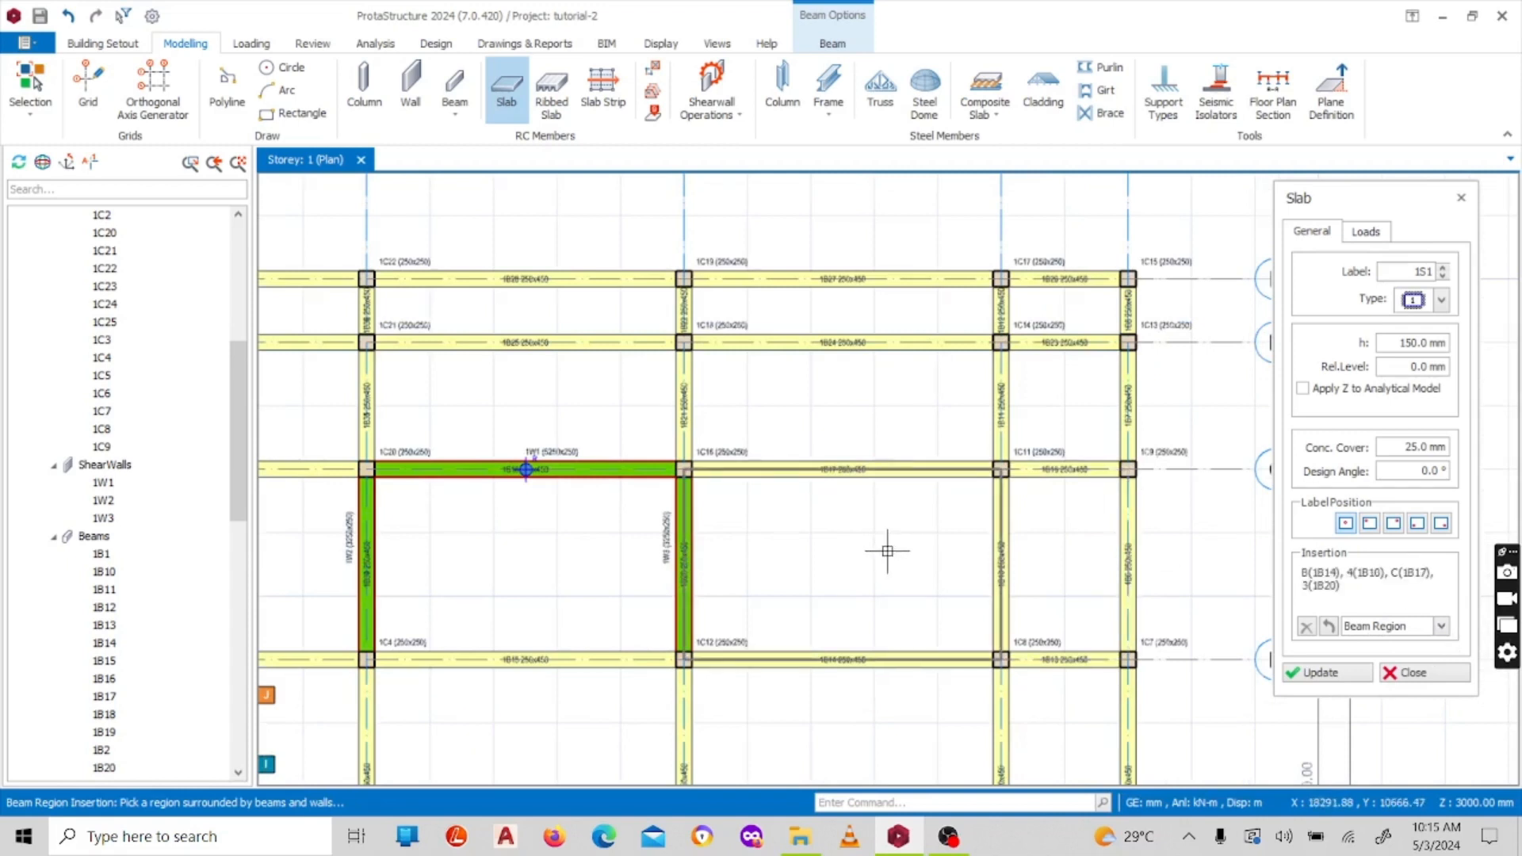
pyautogui.click(848, 548)
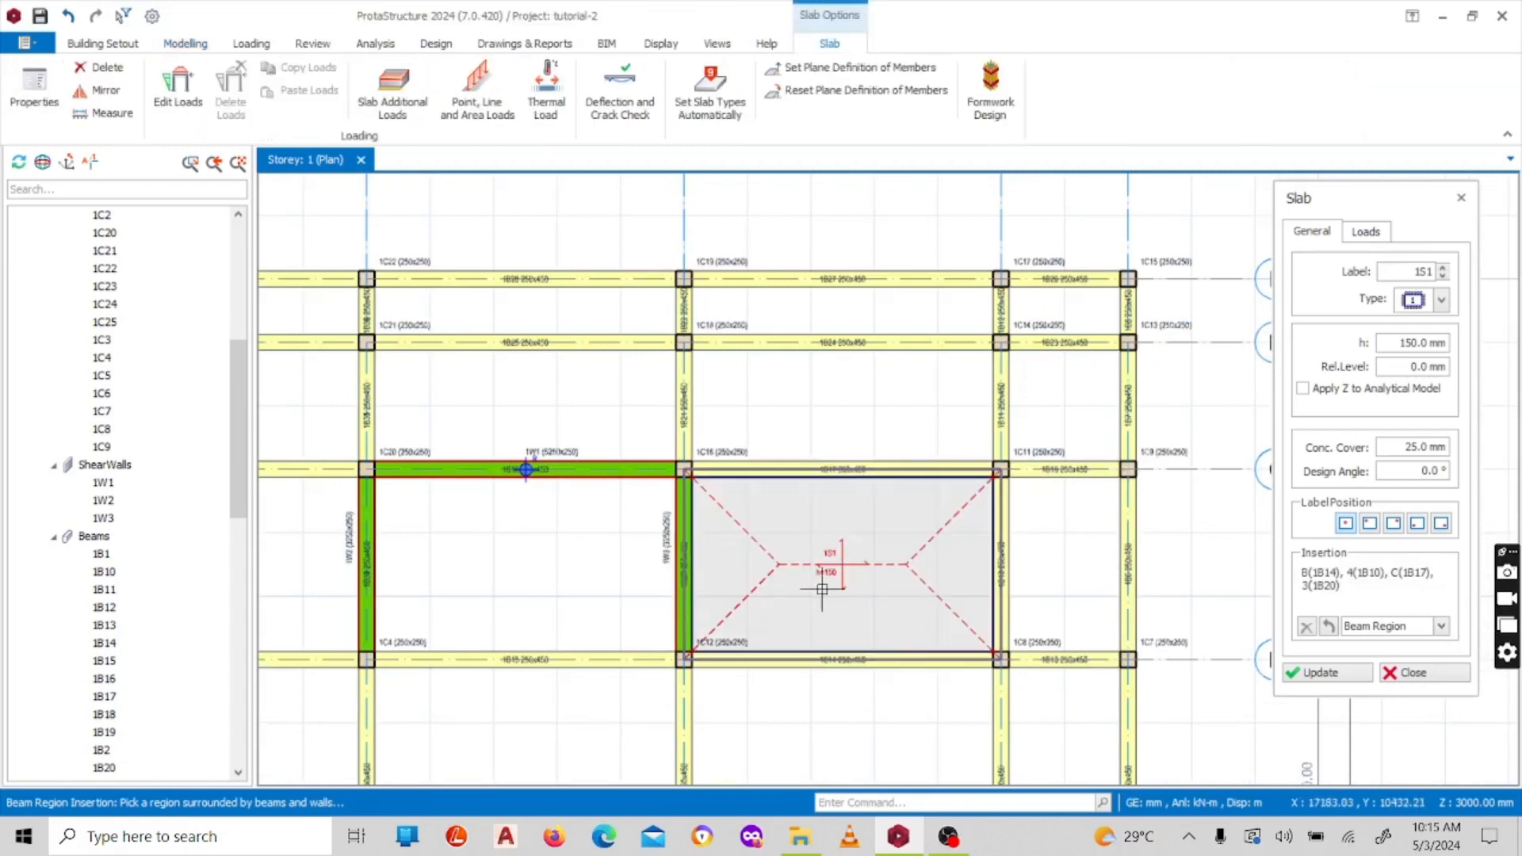
# Step: Examine the slab inserted between axes 3–4 and B–C, including its label, thickness, yield lines and surrounding beams
pyautogui.scroll(3, 845, 549)
pyautogui.scroll(-1, 765, 487)
pyautogui.scroll(1, 809, 508)
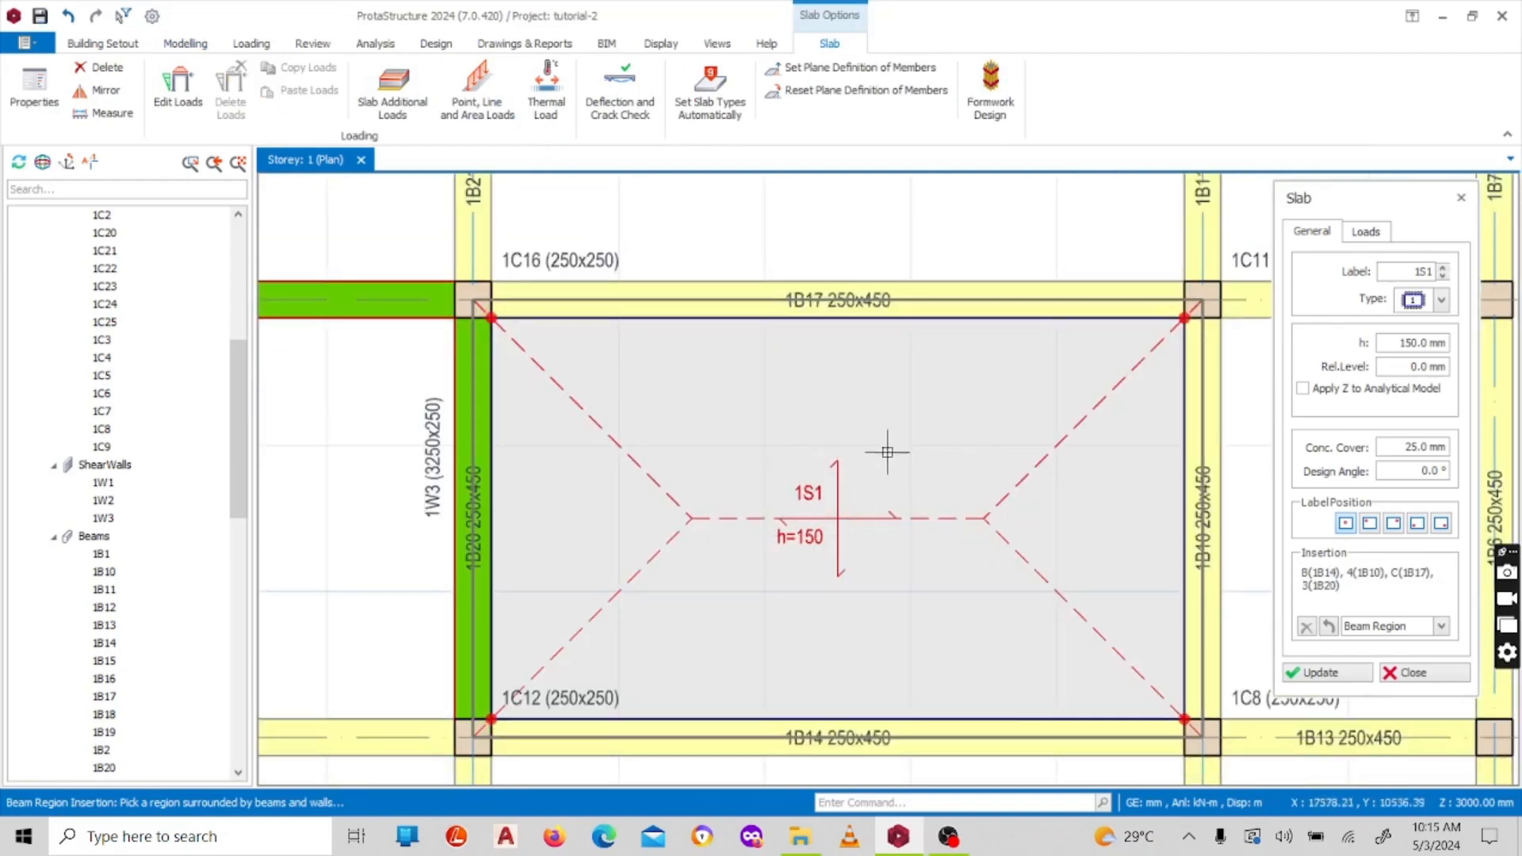
pyautogui.scroll(-1, 832, 499)
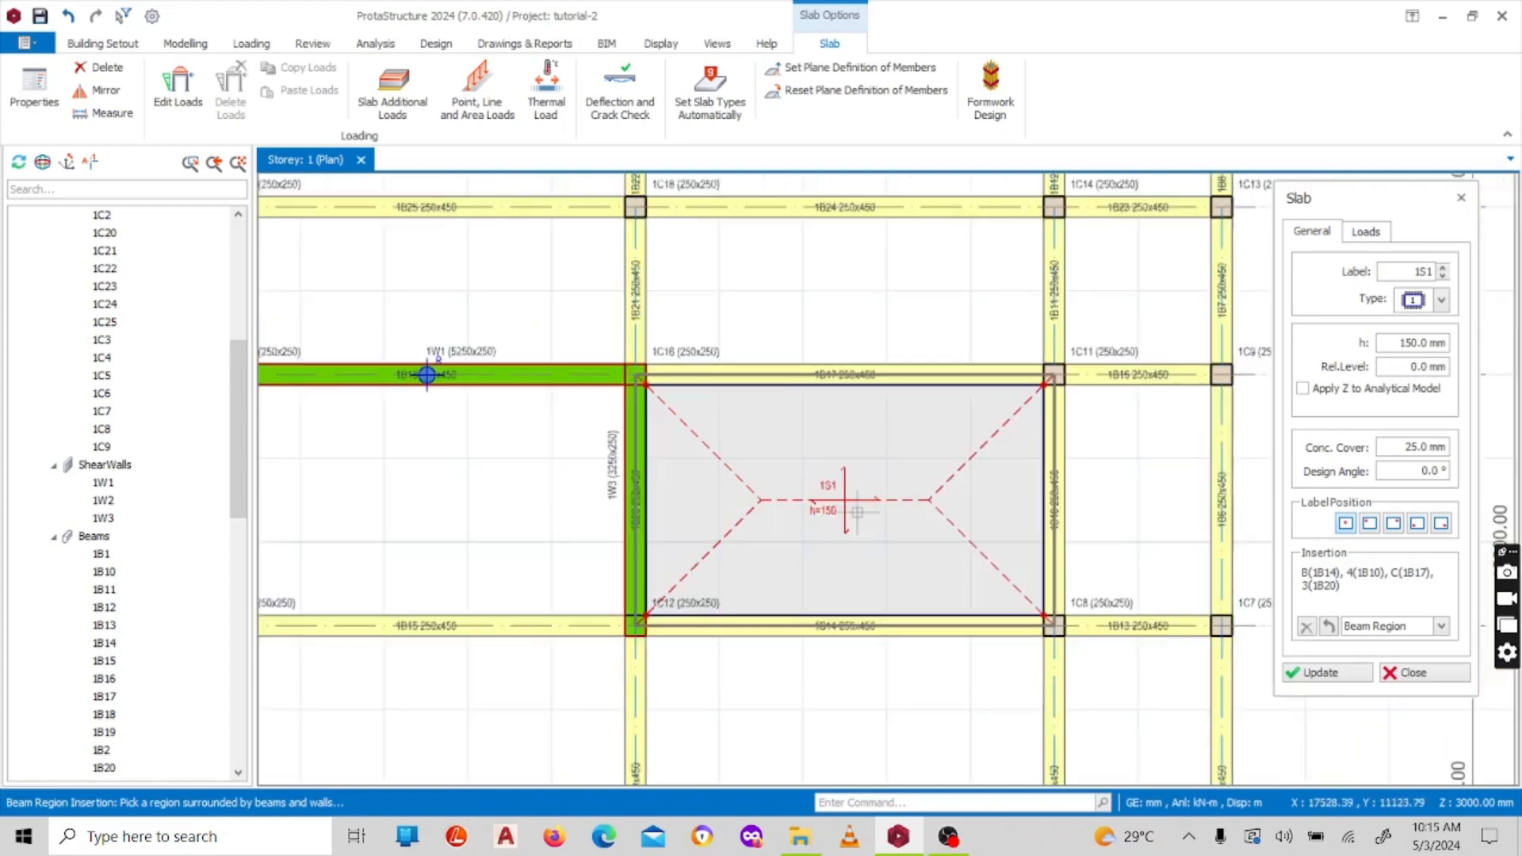
pyautogui.scroll(1, 829, 505)
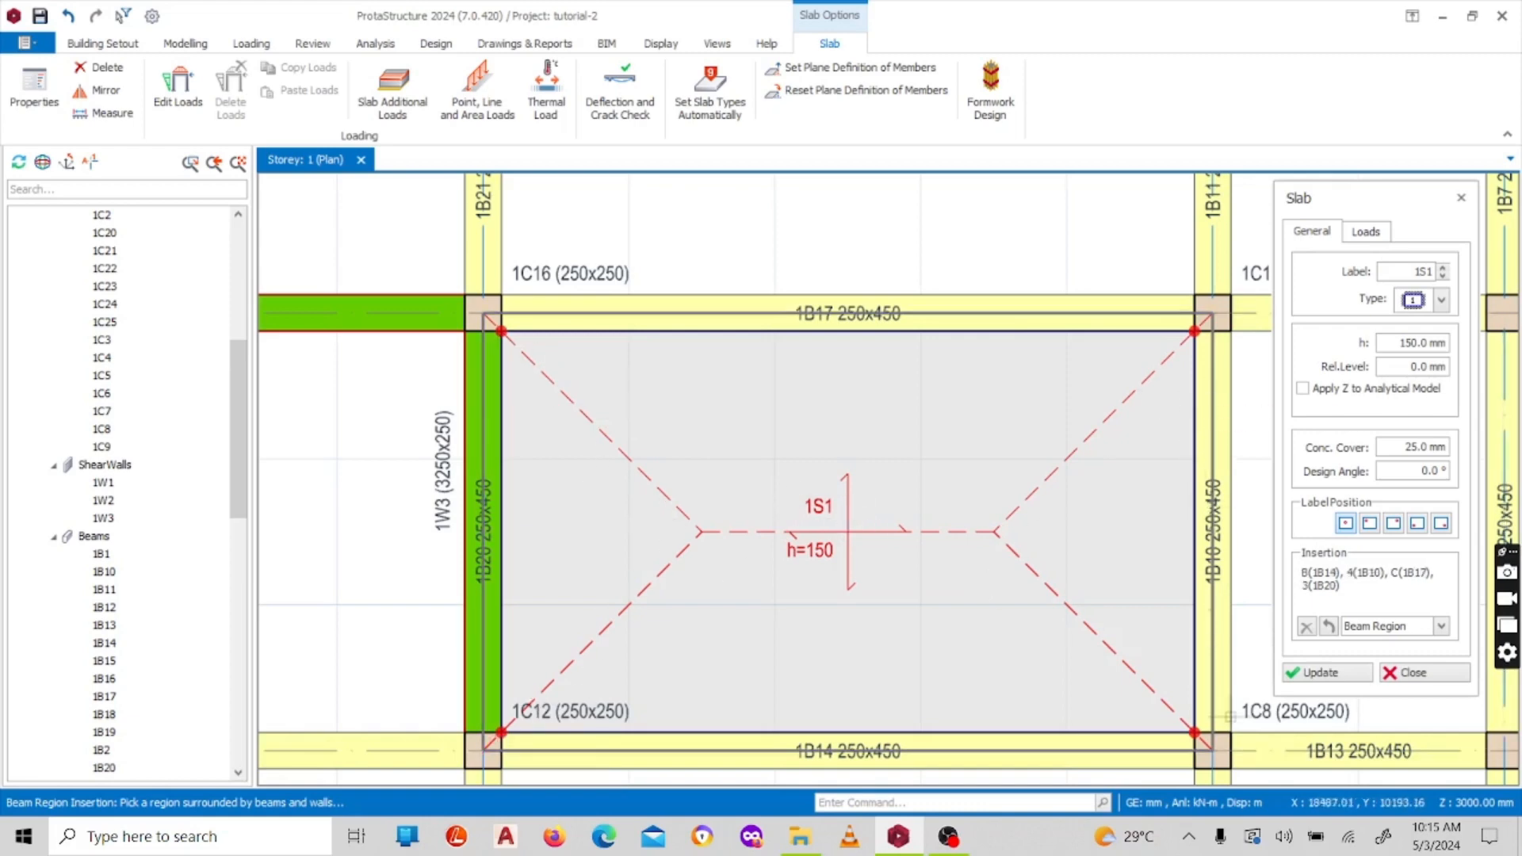
pyautogui.scroll(-3, 864, 405)
pyautogui.scroll(2, 922, 414)
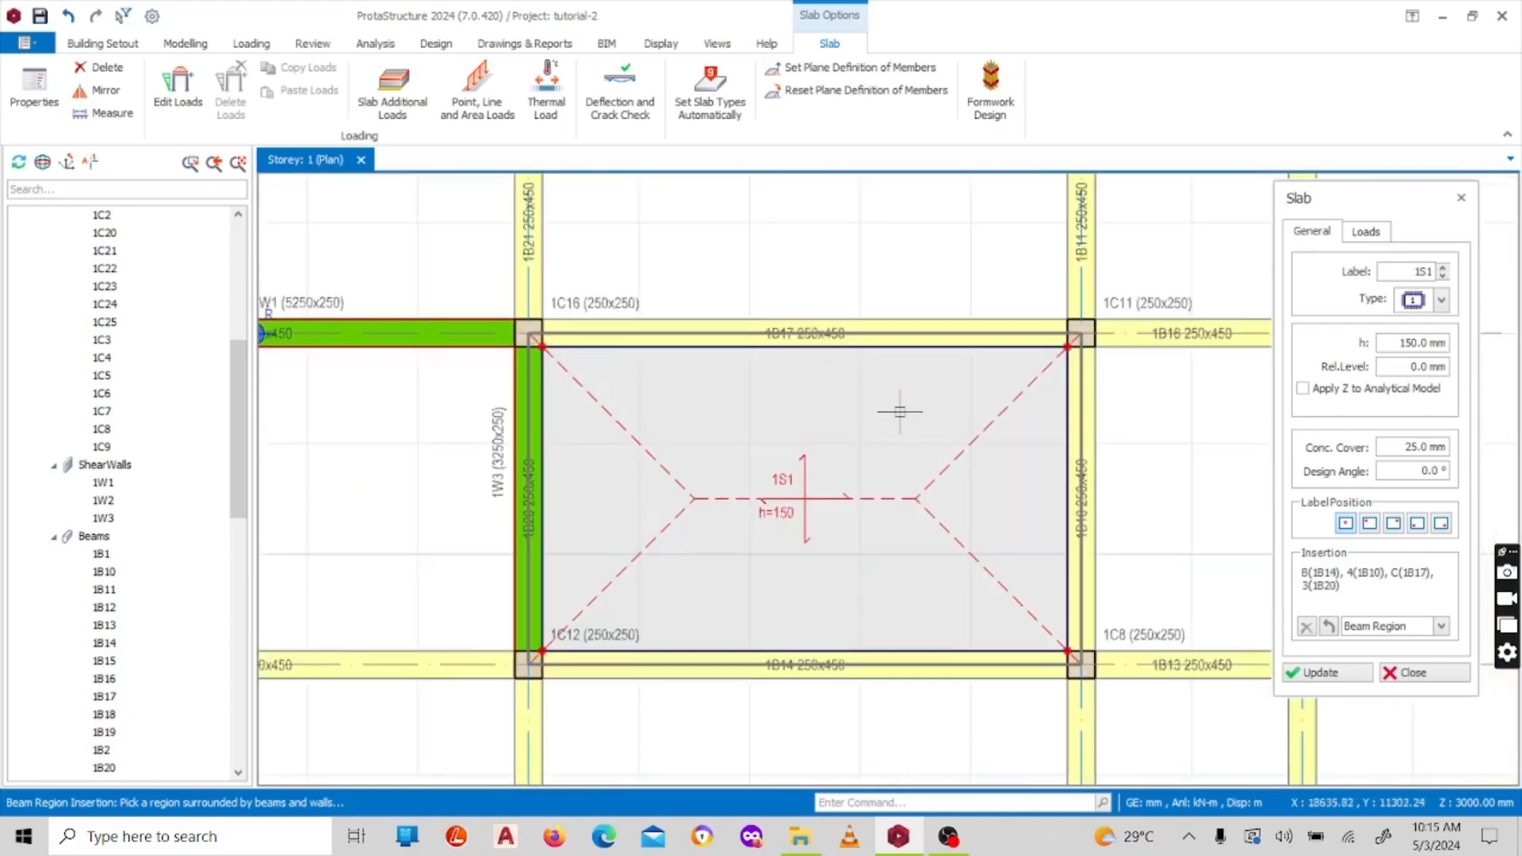
pyautogui.scroll(-1, 793, 379)
pyautogui.scroll(-5, 741, 425)
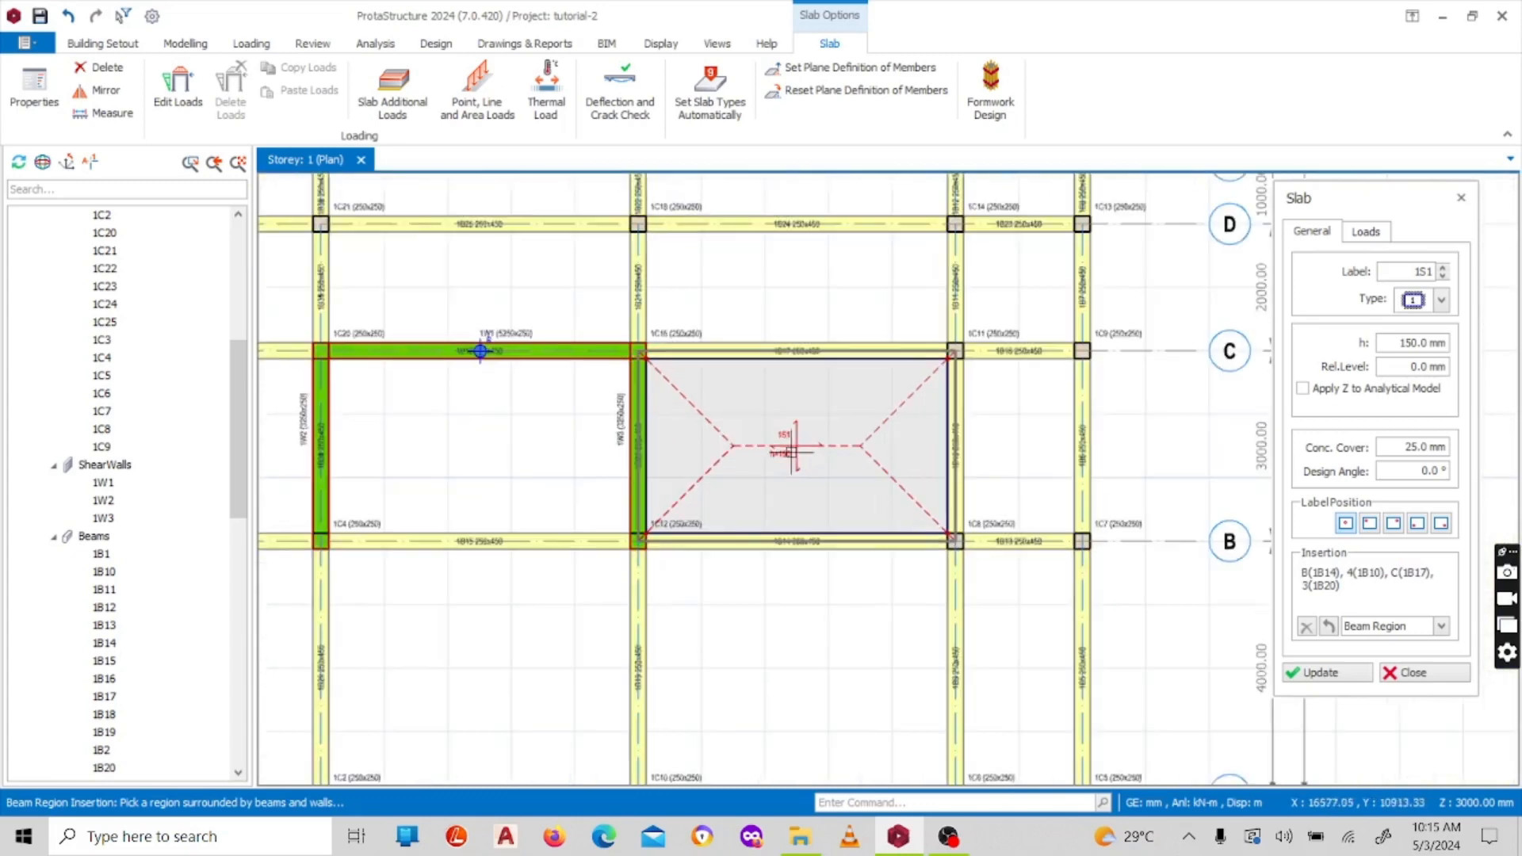
pyautogui.scroll(3, 828, 427)
pyautogui.scroll(1, 764, 412)
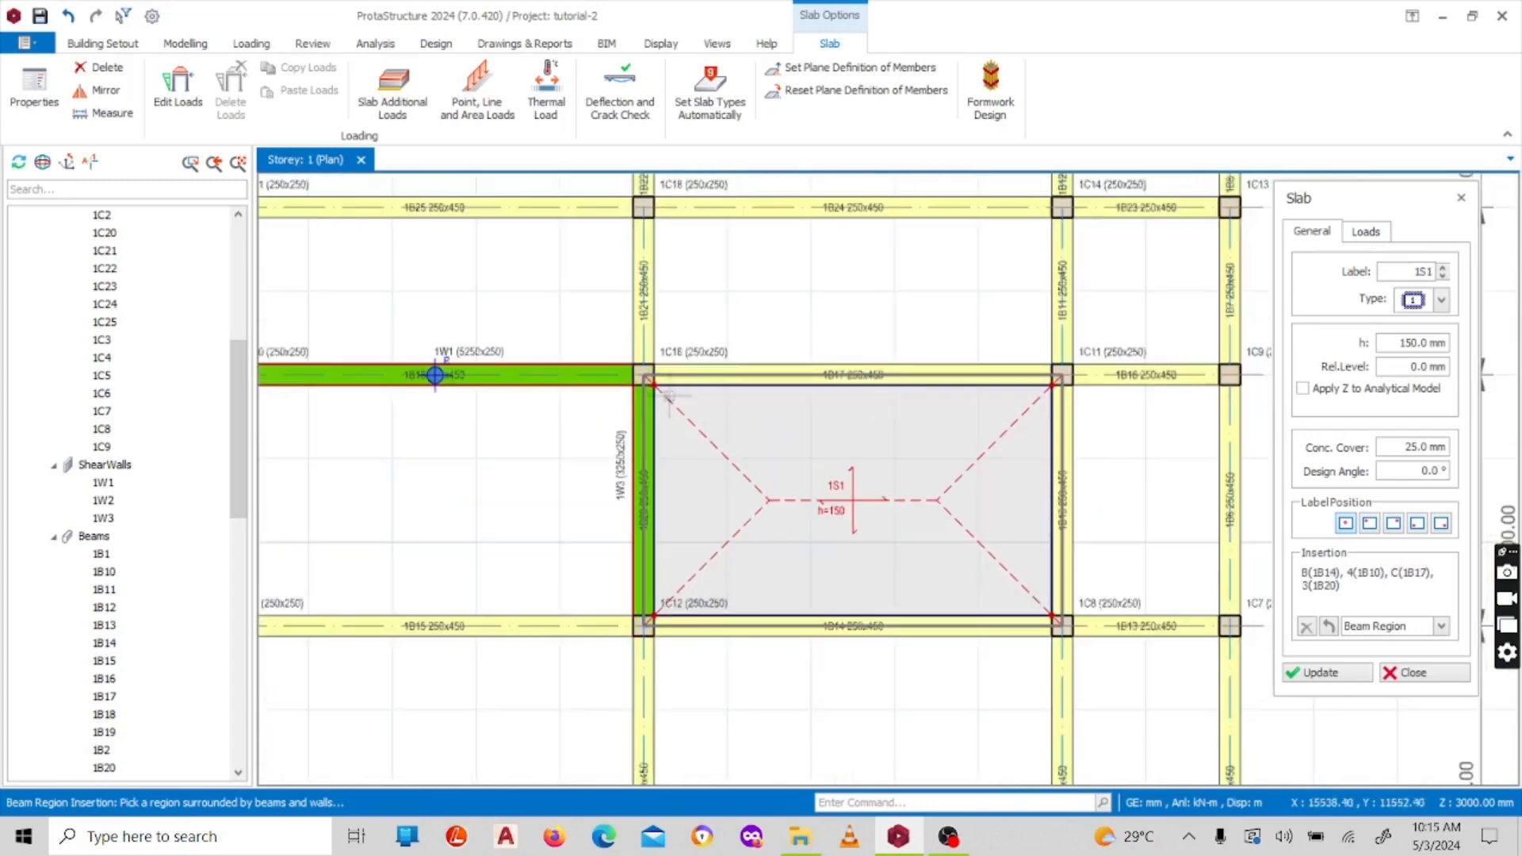
pyautogui.scroll(-1, 972, 435)
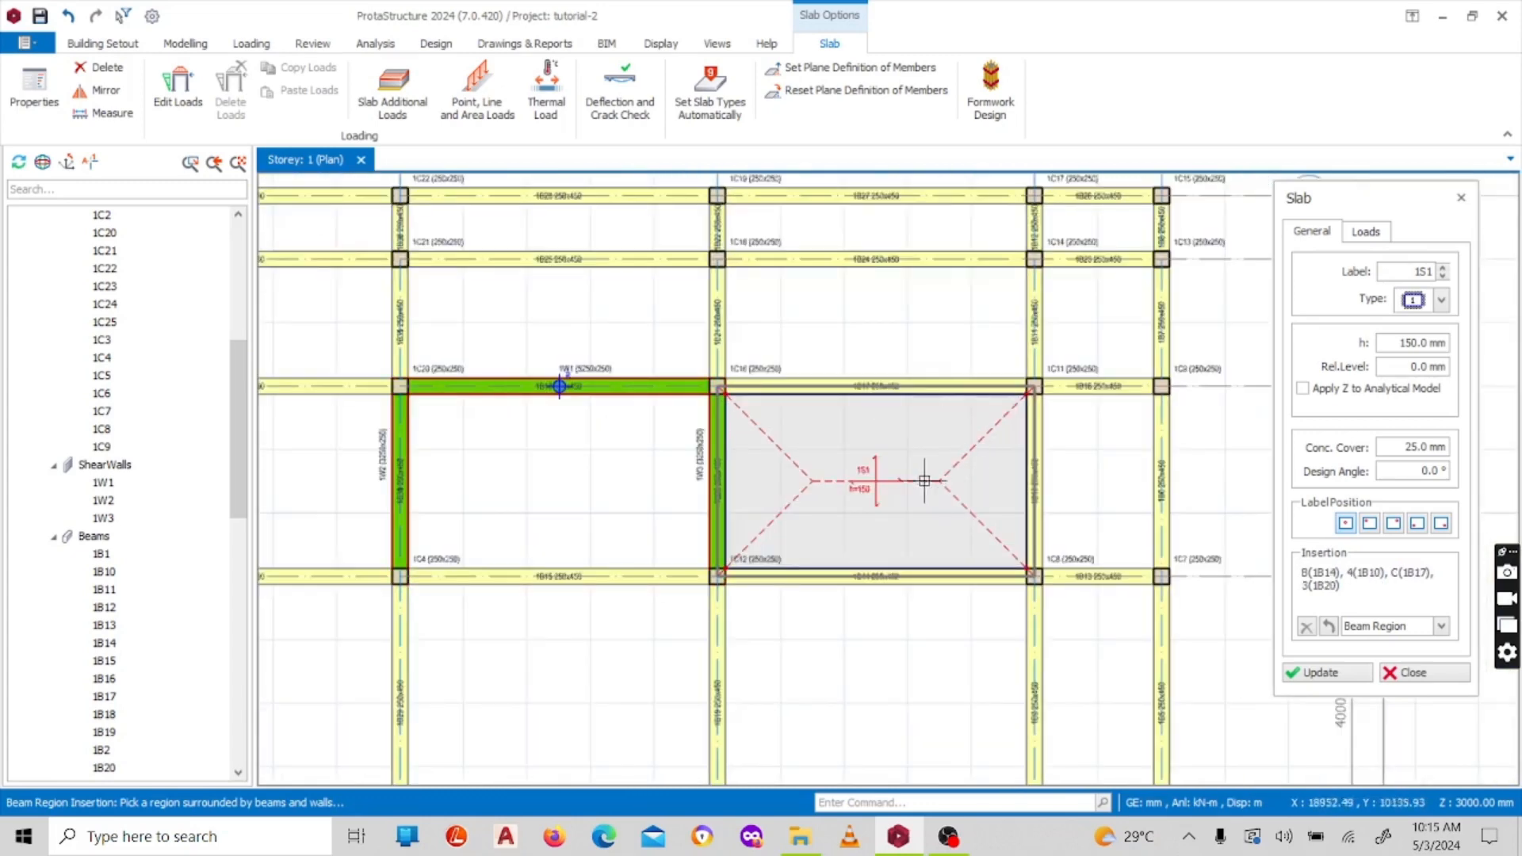
pyautogui.scroll(-1, 925, 480)
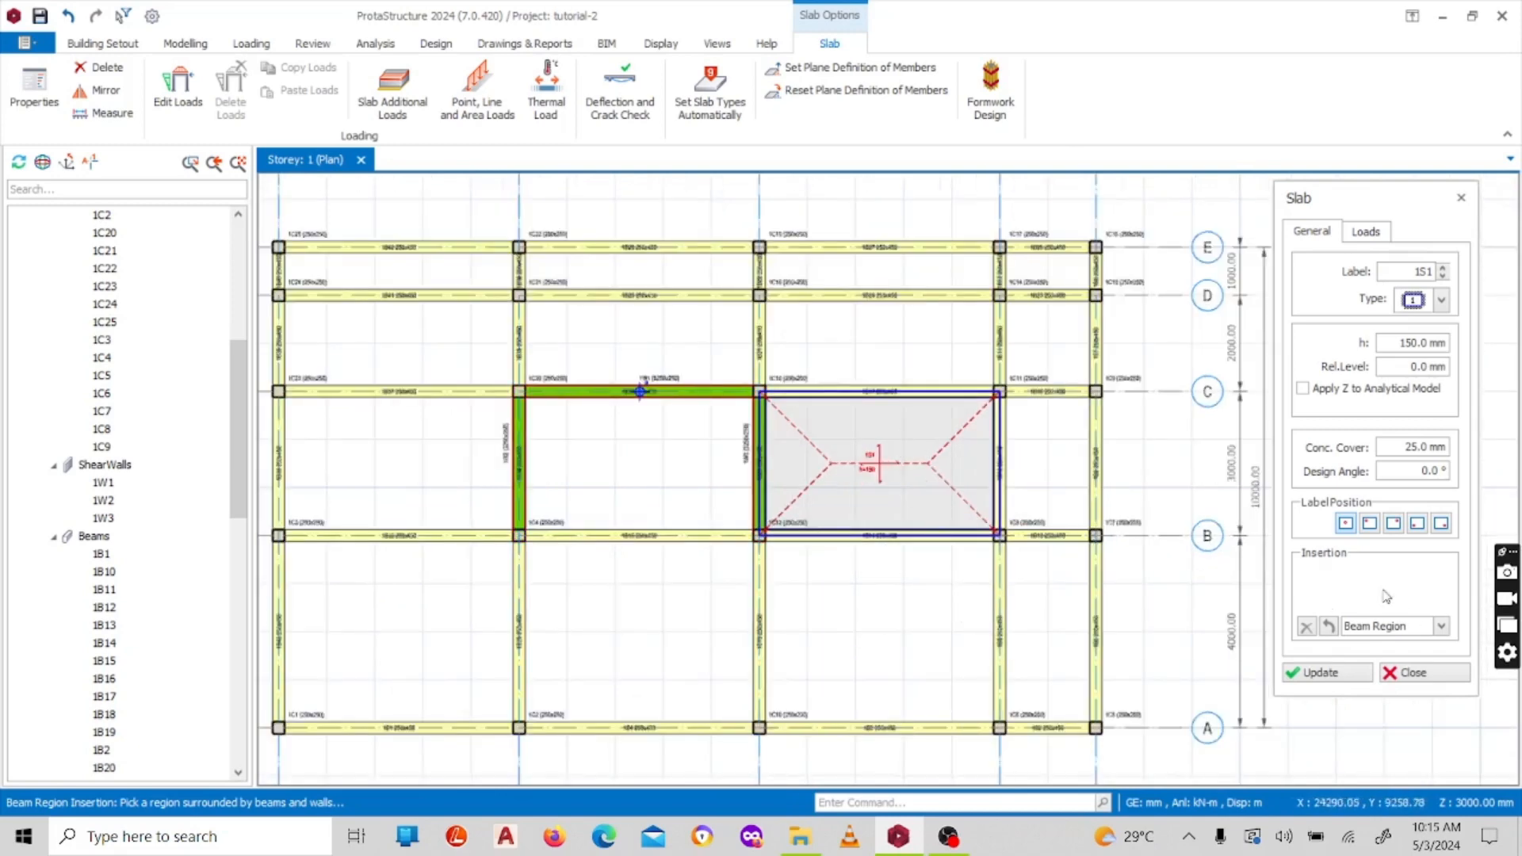
# Step: Insert 150 mm slabs in the two beam regions between axes 4 and 5, from B to C and from C to D
pyautogui.scroll(2, 1023, 476)
pyautogui.click(1012, 486)
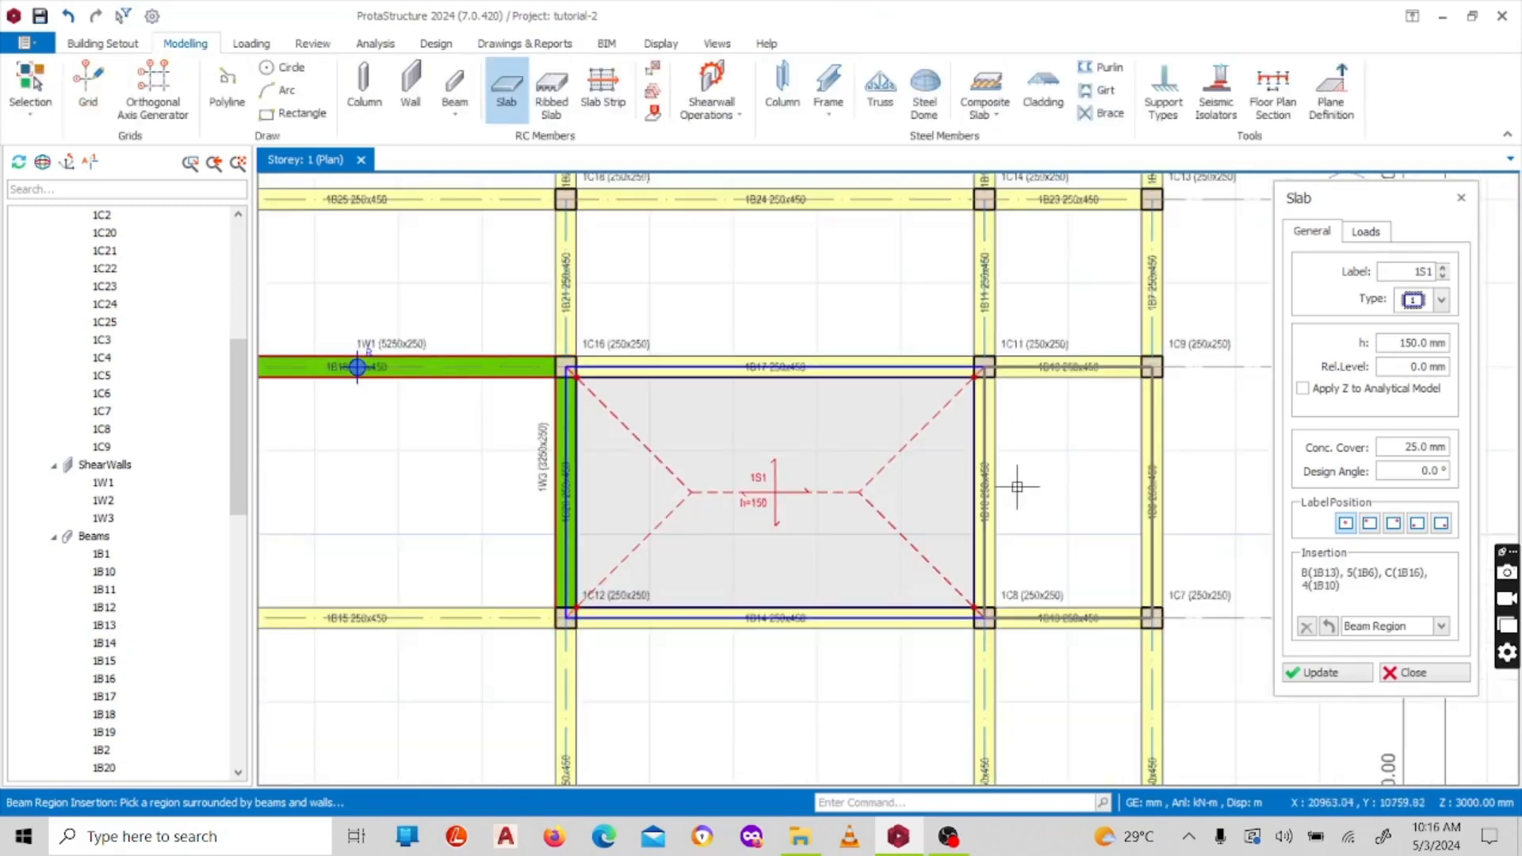
pyautogui.scroll(-1, 877, 534)
pyautogui.click(1020, 613)
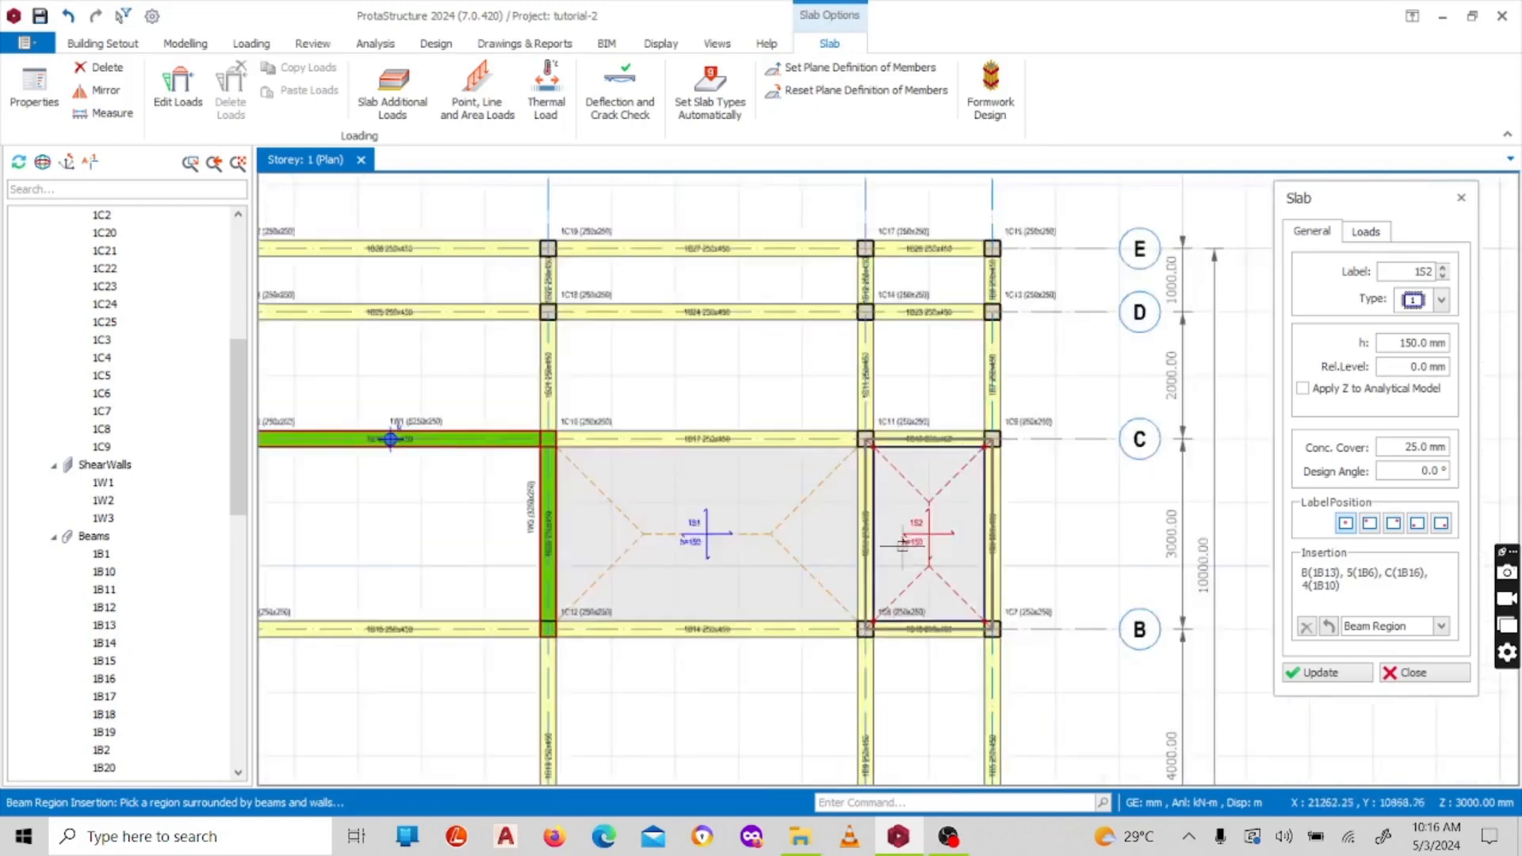
pyautogui.scroll(2, 1056, 426)
pyautogui.scroll(-3, 882, 442)
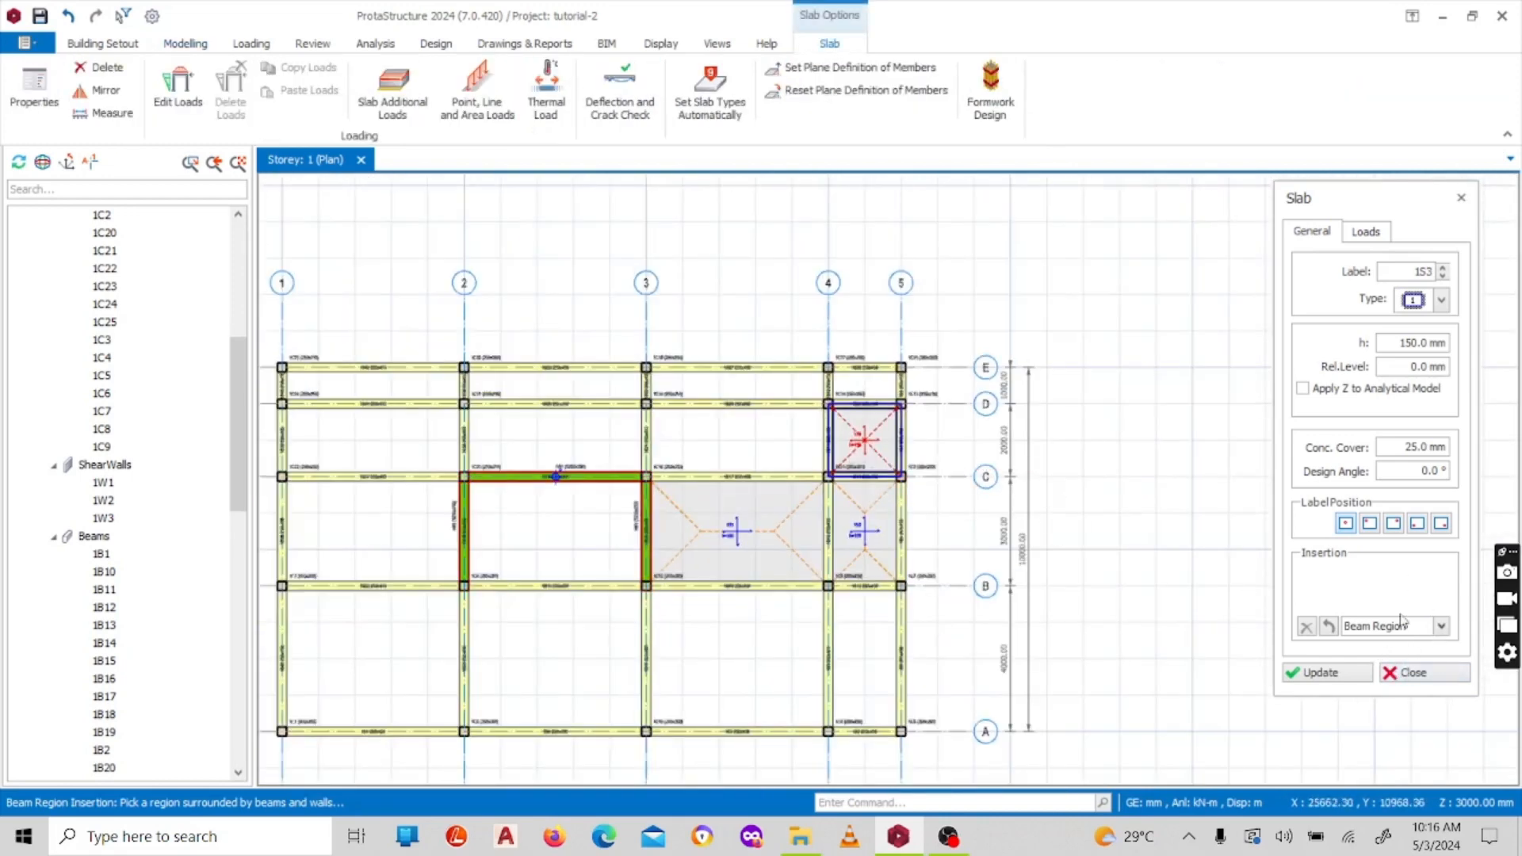
# Step: Switch the slab insertion method to Axis Region and insert a 150 mm slab between axes 3–4 and D–E
pyautogui.click(1441, 627)
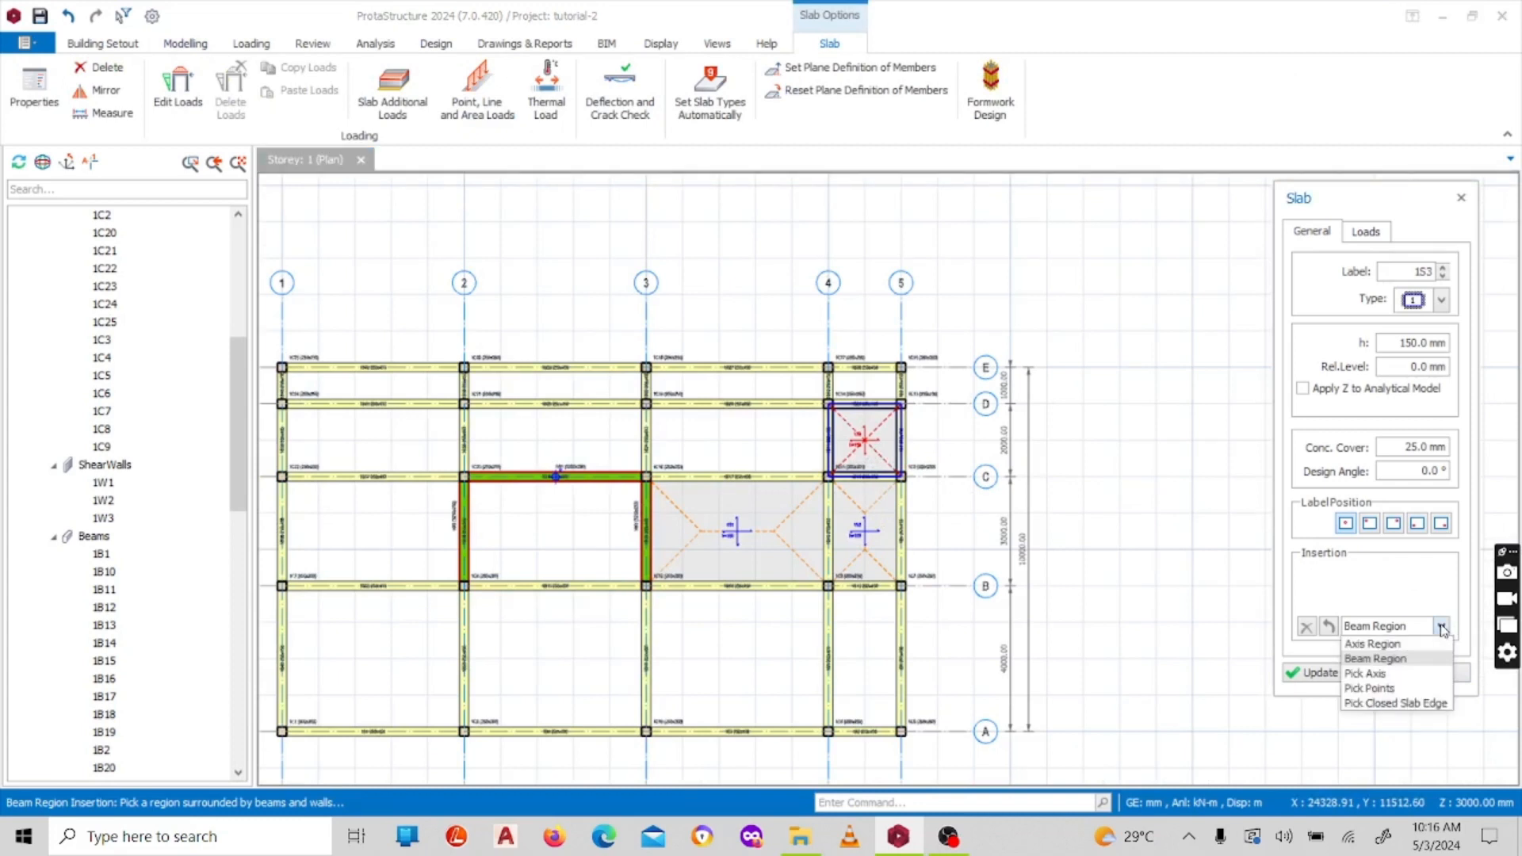
pyautogui.click(1398, 647)
pyautogui.scroll(-2, 973, 478)
pyautogui.scroll(1, 708, 497)
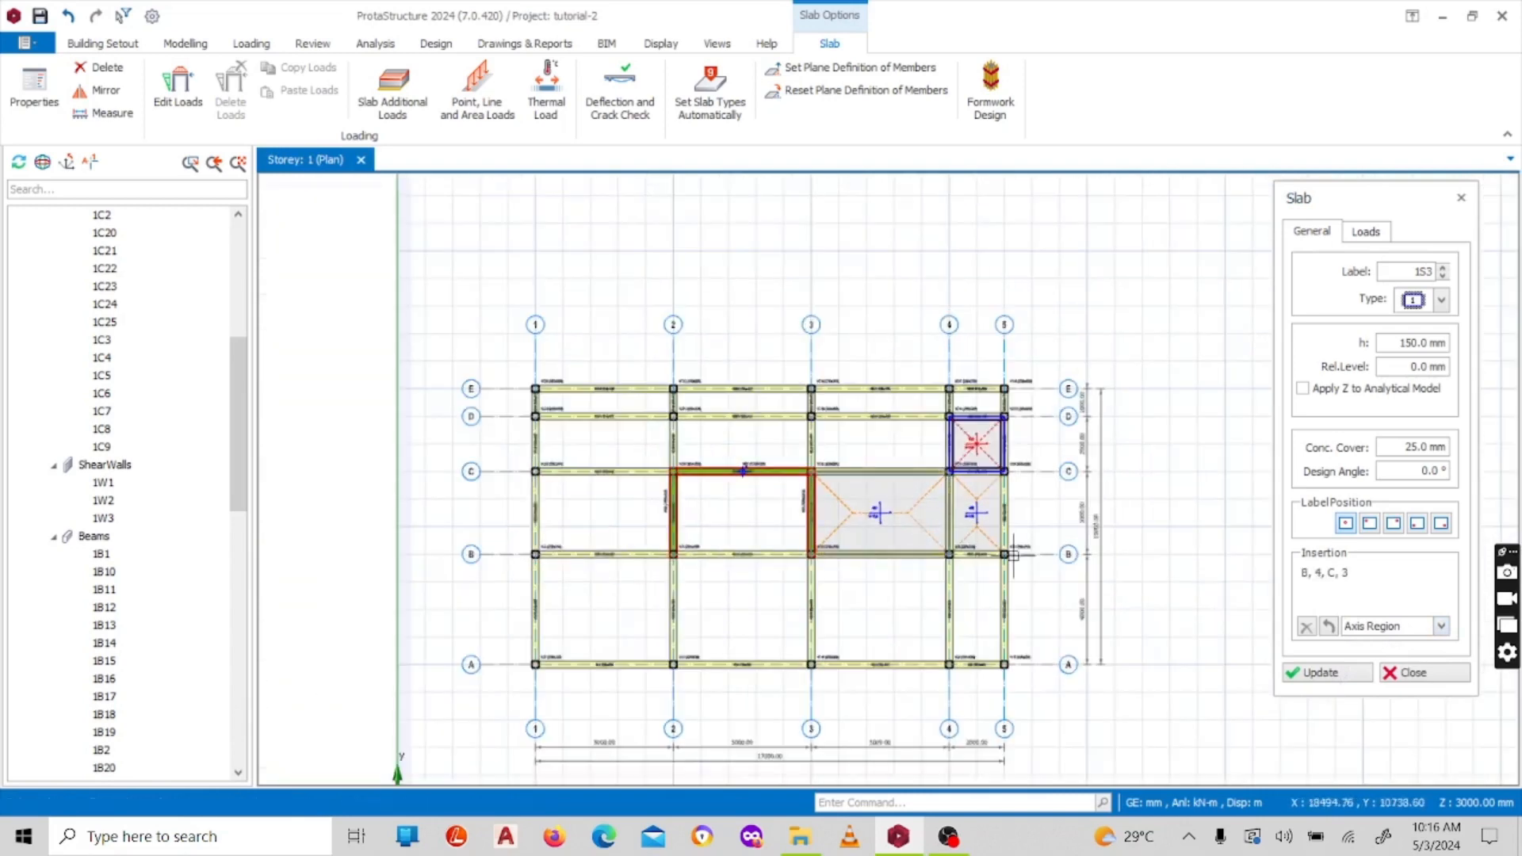
pyautogui.scroll(2, 947, 375)
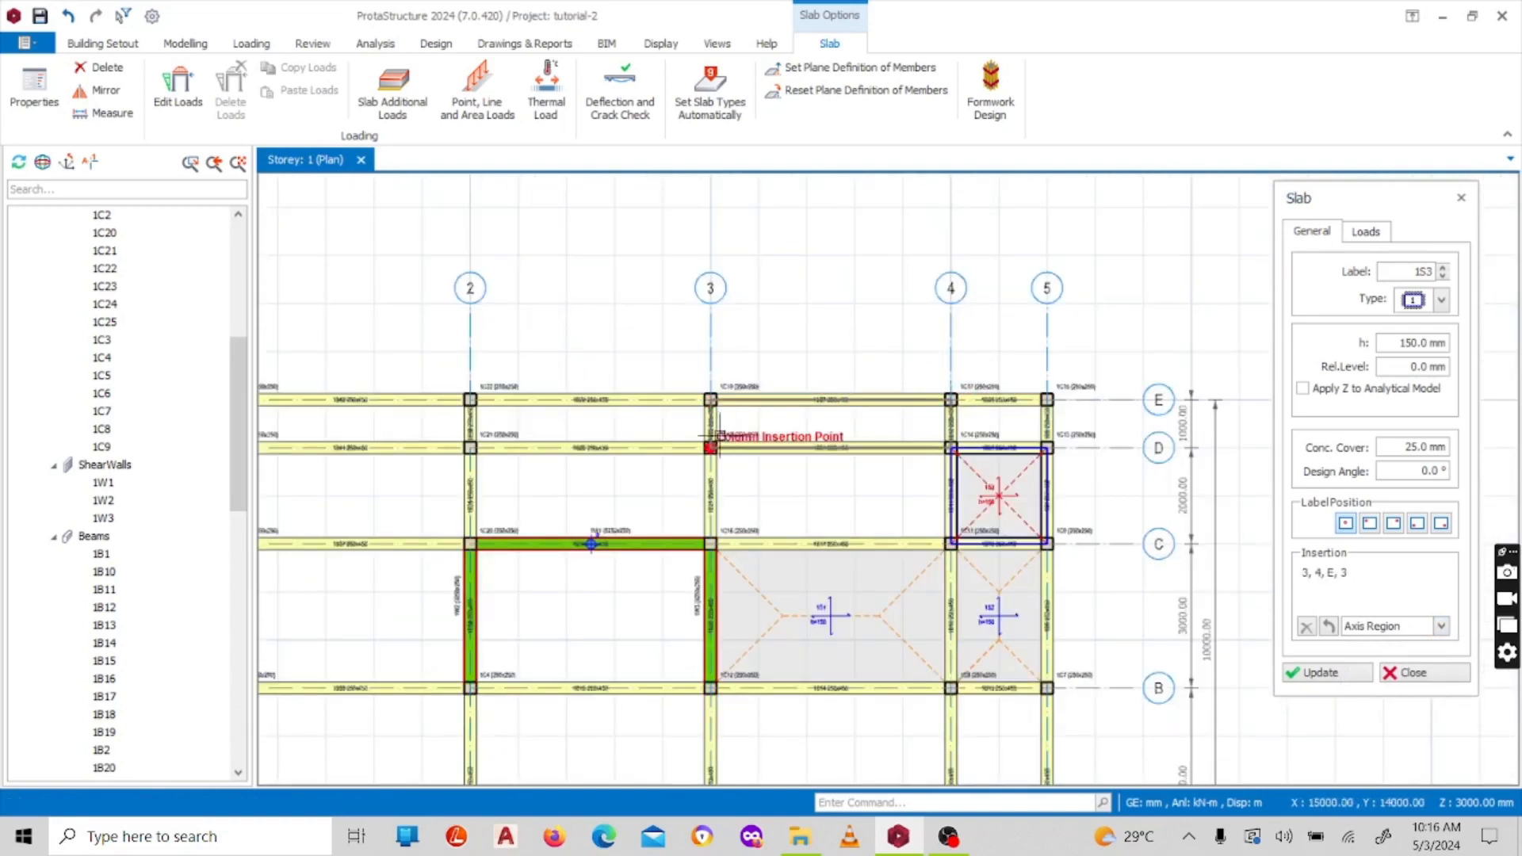
pyautogui.scroll(2, 710, 436)
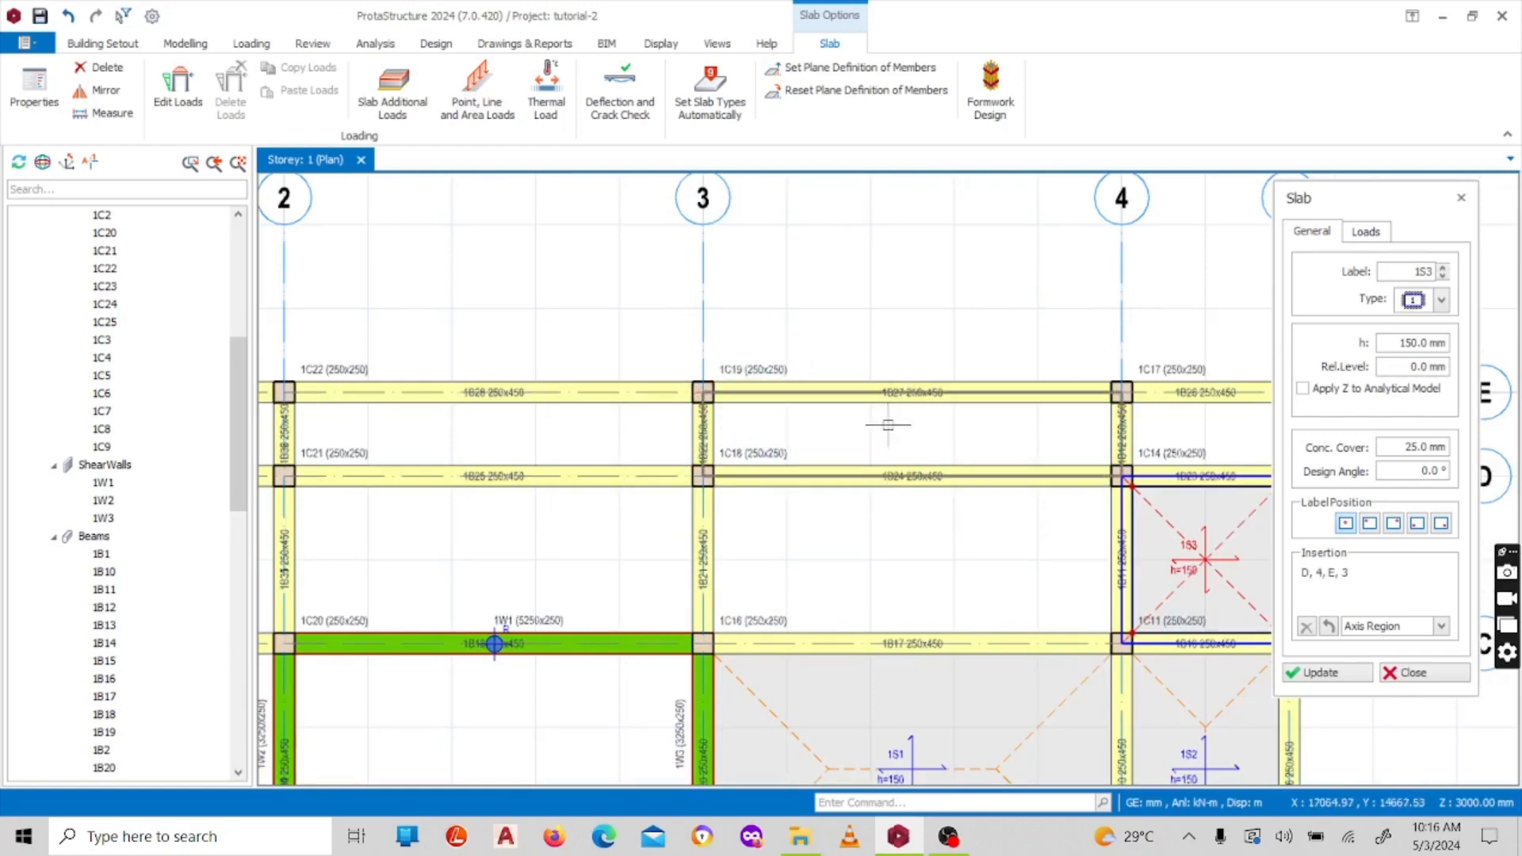
pyautogui.click(845, 425)
pyautogui.scroll(4, 904, 431)
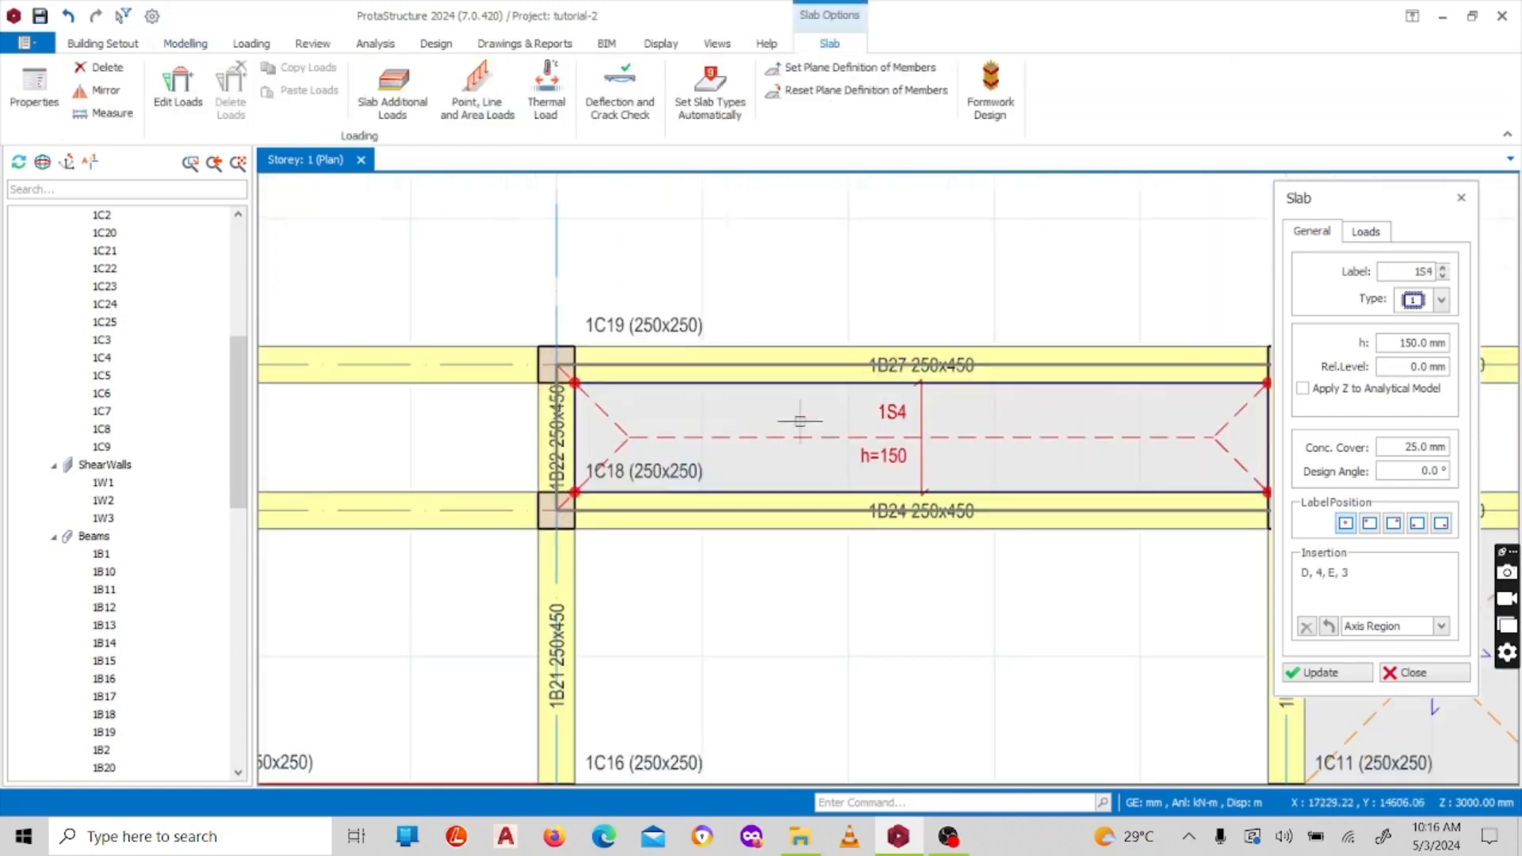
pyautogui.scroll(-4, 706, 427)
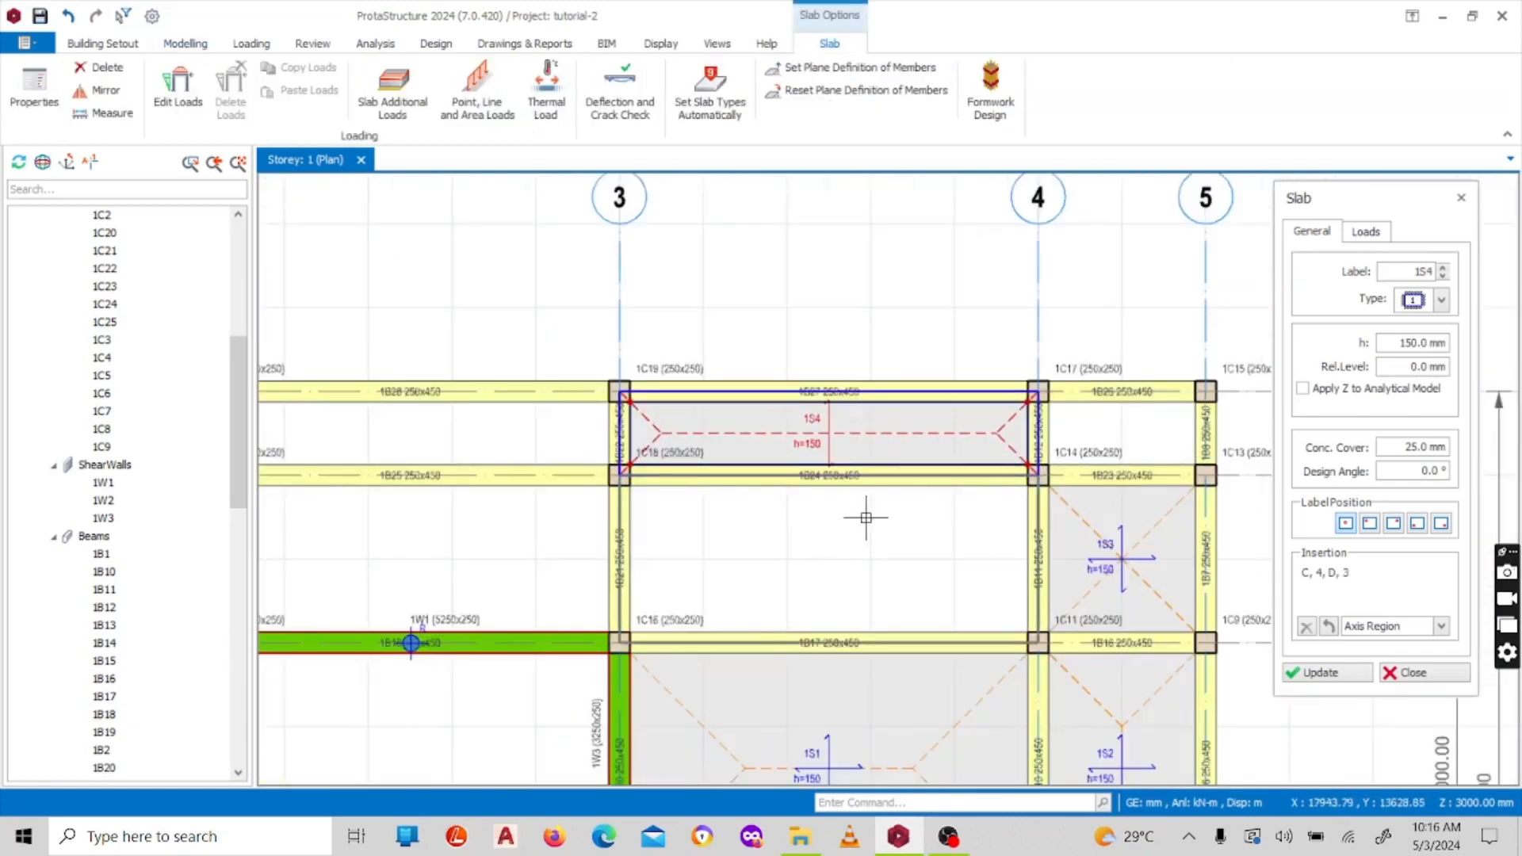
pyautogui.scroll(-3, 802, 448)
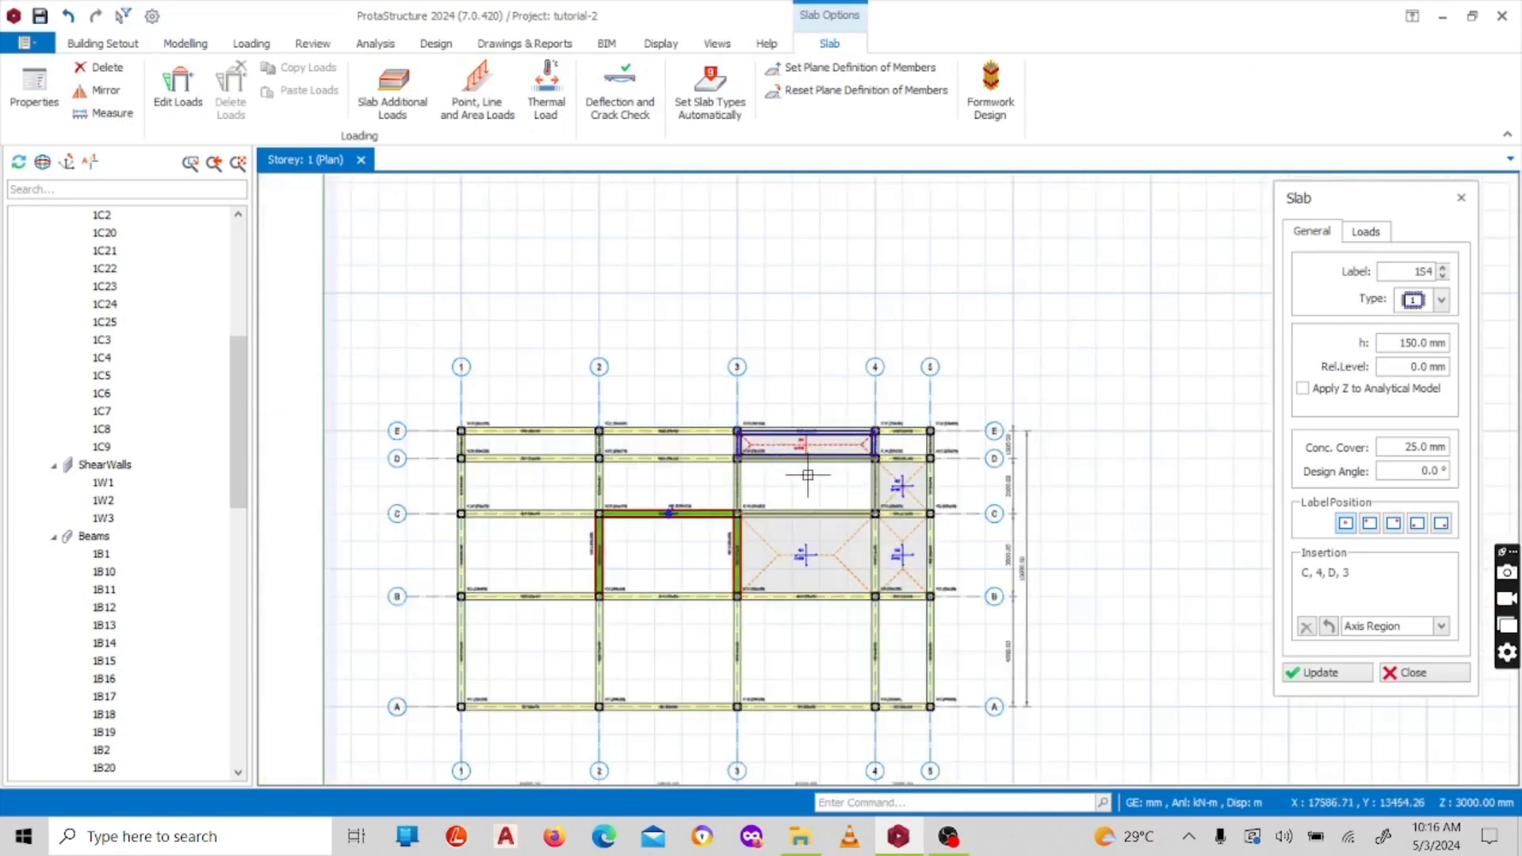
pyautogui.scroll(3, 797, 452)
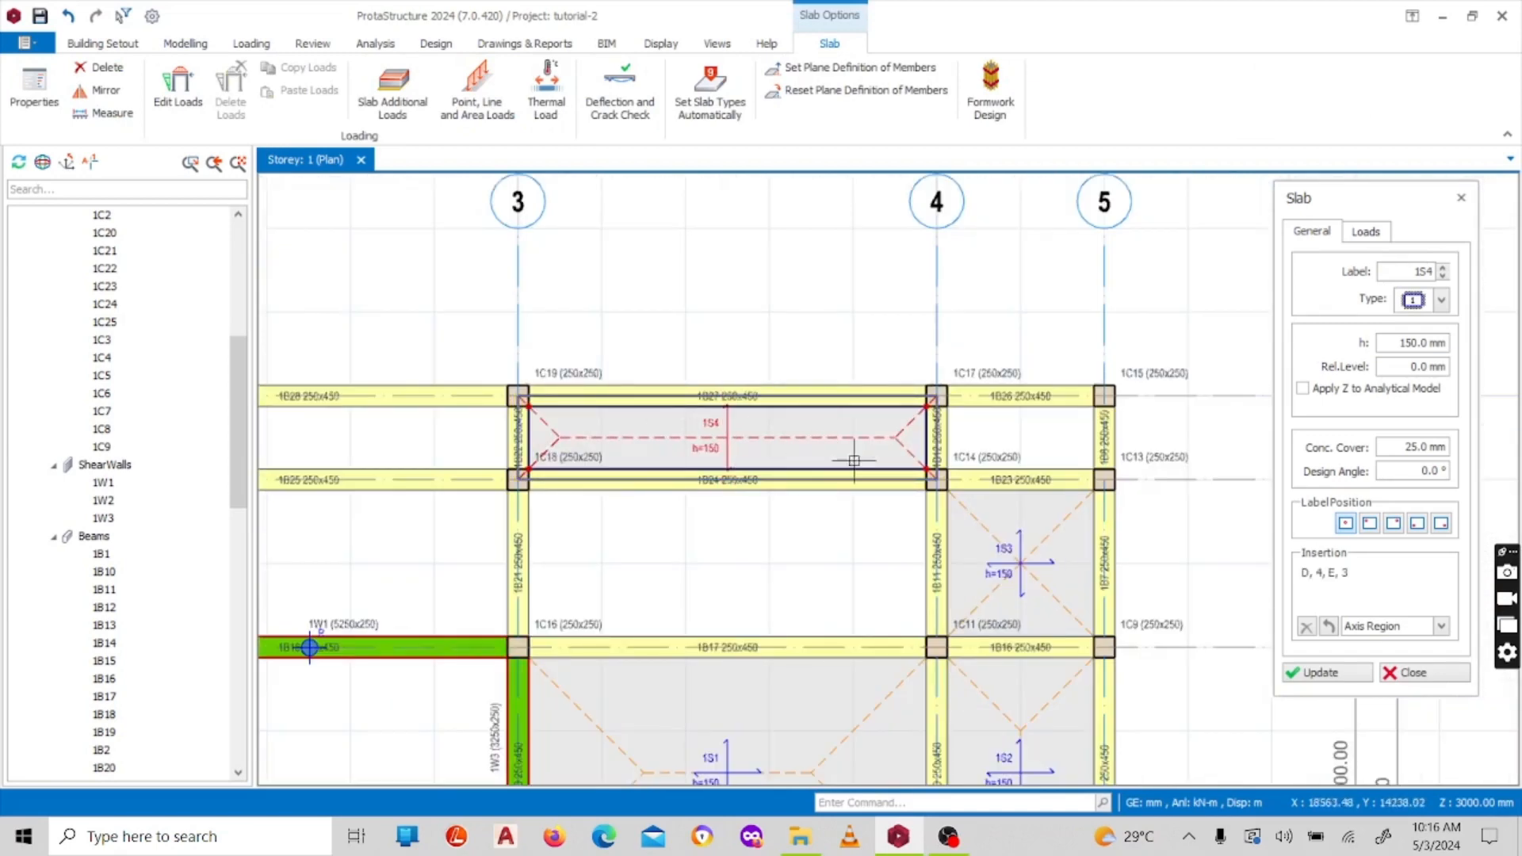
# Step: Set the slab insertion method to Pick Axis for the bay between axes 2–3 and D–E
pyautogui.click(1441, 626)
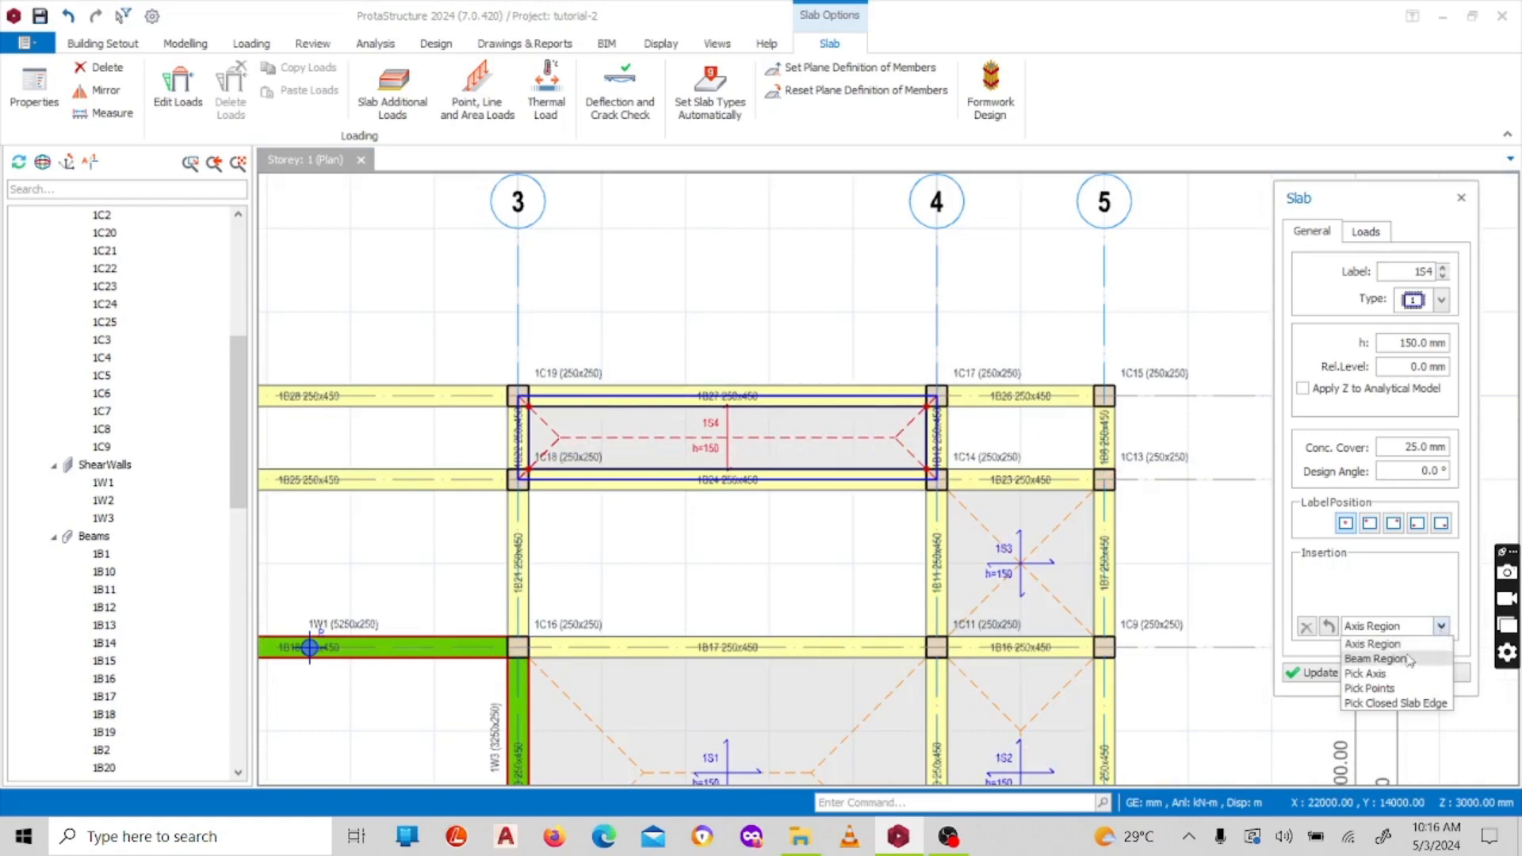
pyautogui.press('Escape')
pyautogui.press('Down')
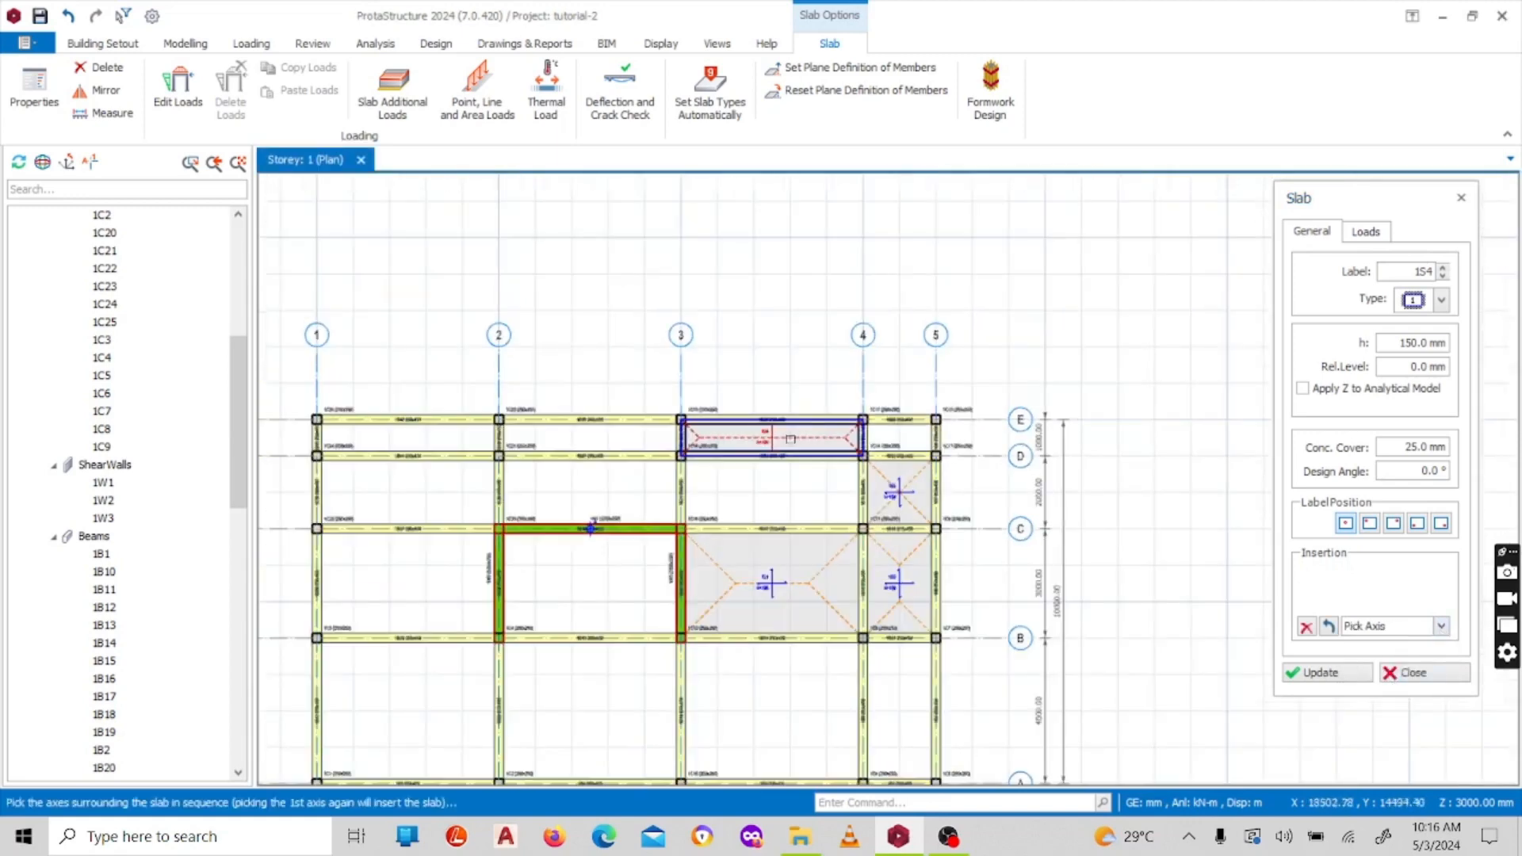
pyautogui.scroll(-3, 726, 467)
pyautogui.scroll(2, 588, 353)
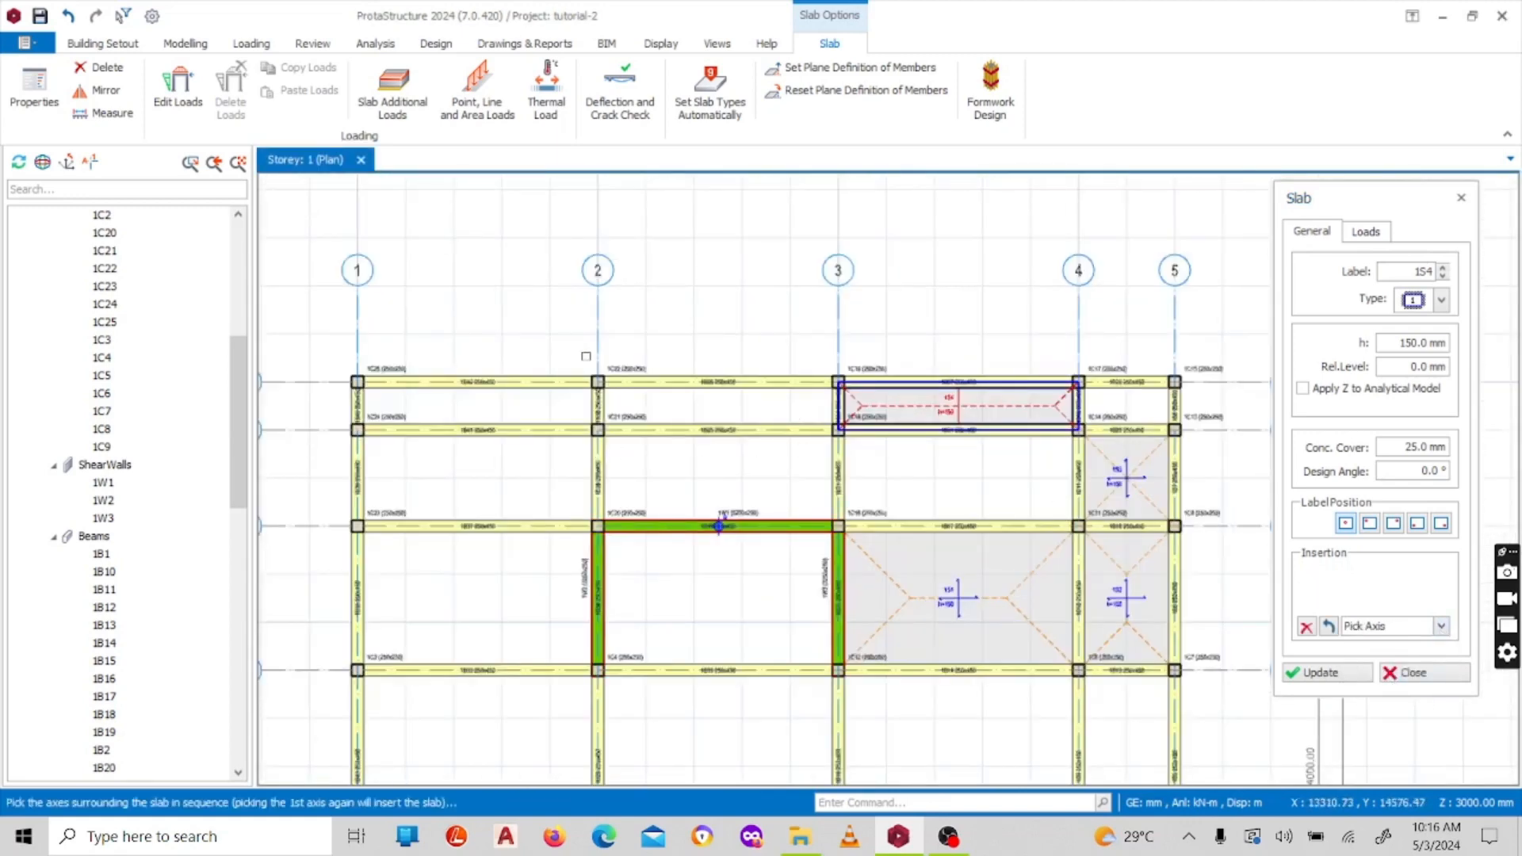
pyautogui.scroll(2, 680, 337)
pyautogui.scroll(-3, 600, 361)
pyautogui.scroll(4, 600, 361)
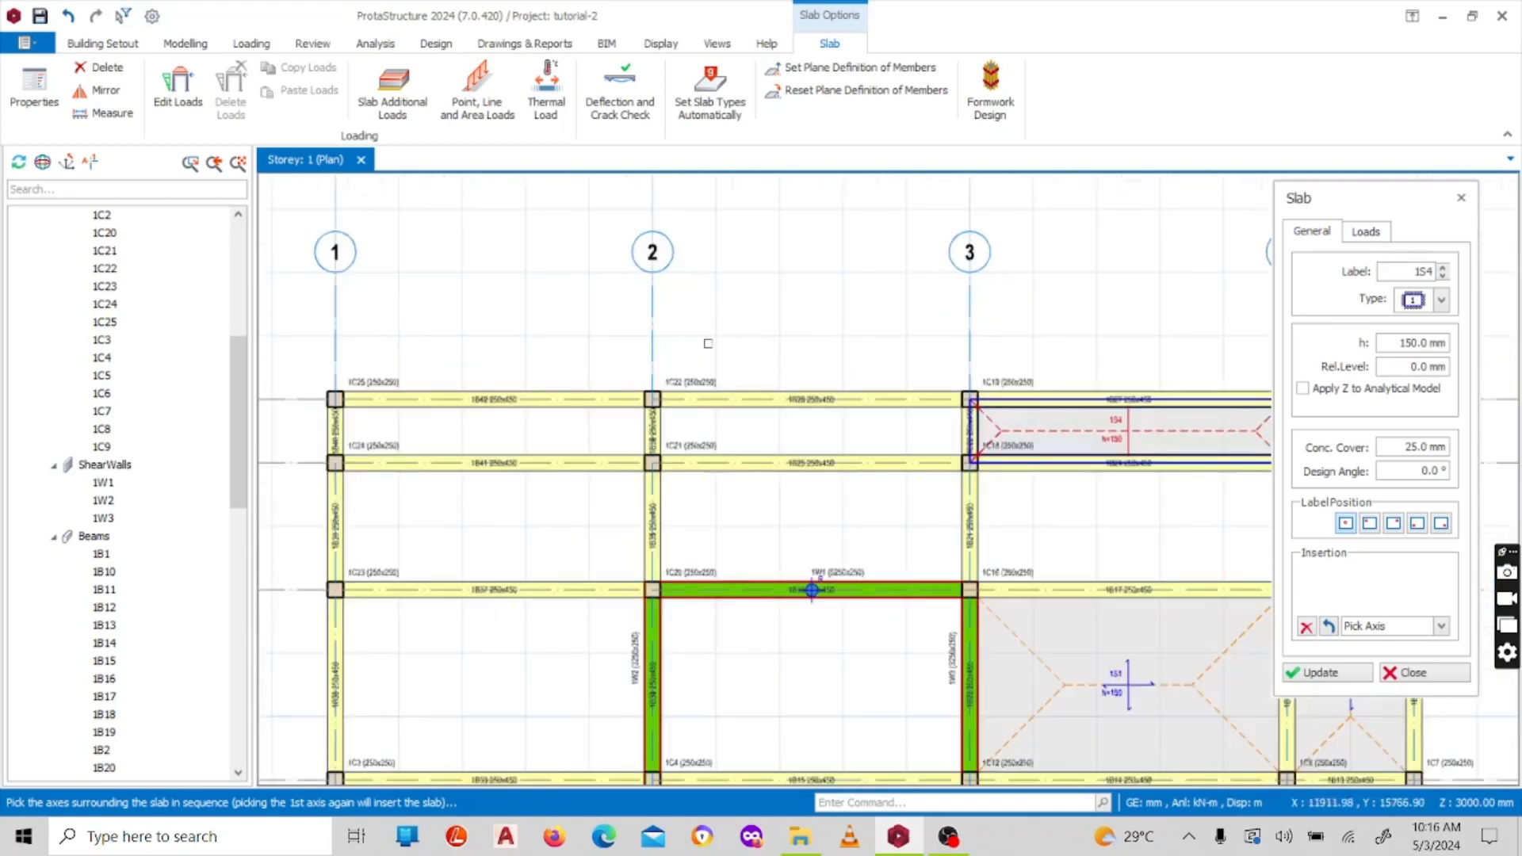
# Step: Try to insert a slab between axes 2–3 and D–E by picking the surrounding axes, starting from axis 2
pyautogui.click(652, 322)
pyautogui.click(969, 304)
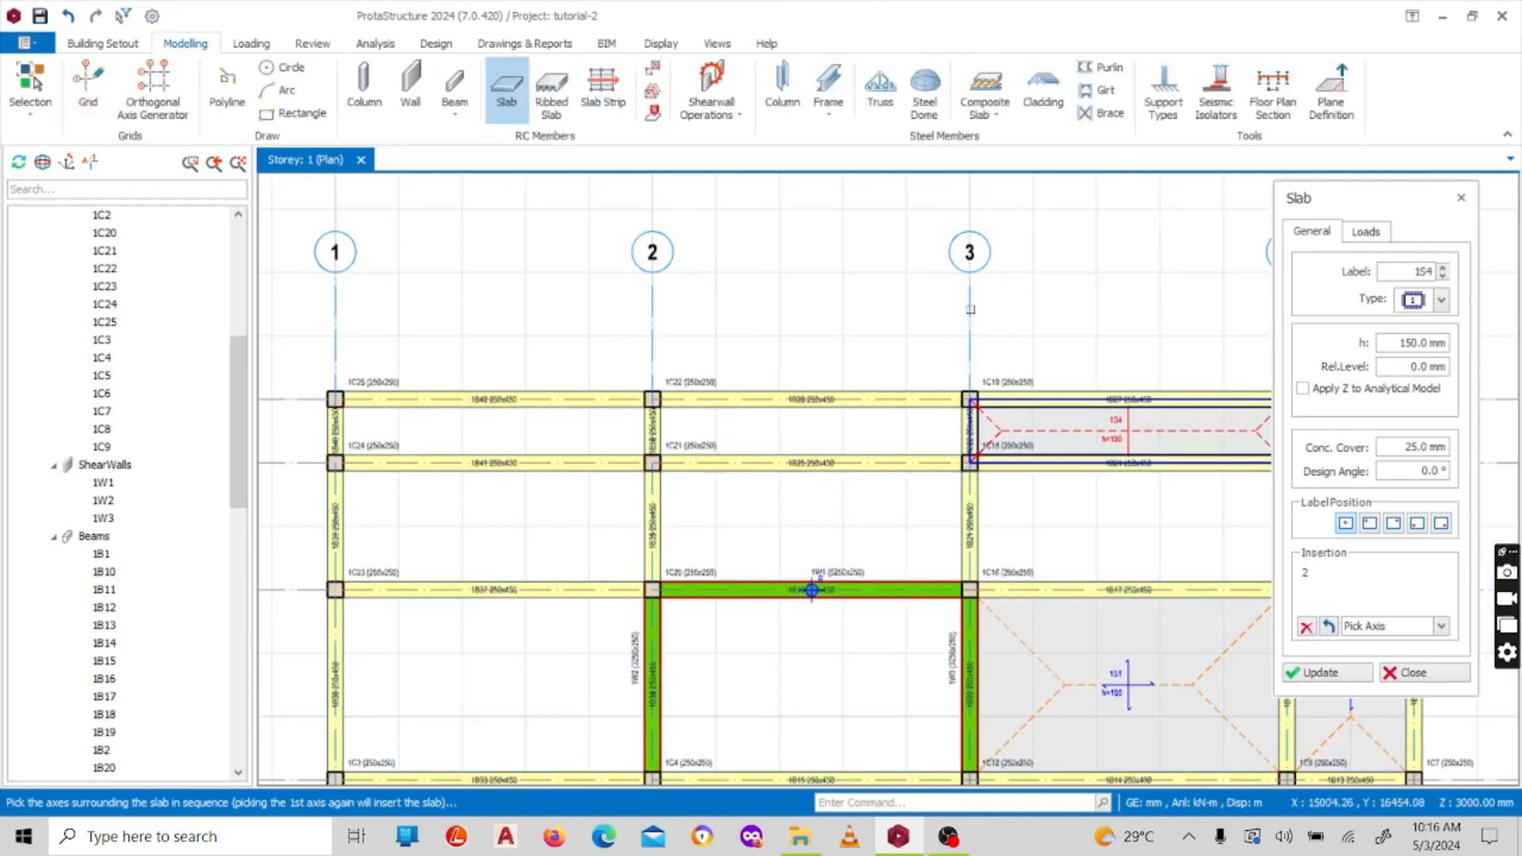
pyautogui.scroll(-2, 749, 436)
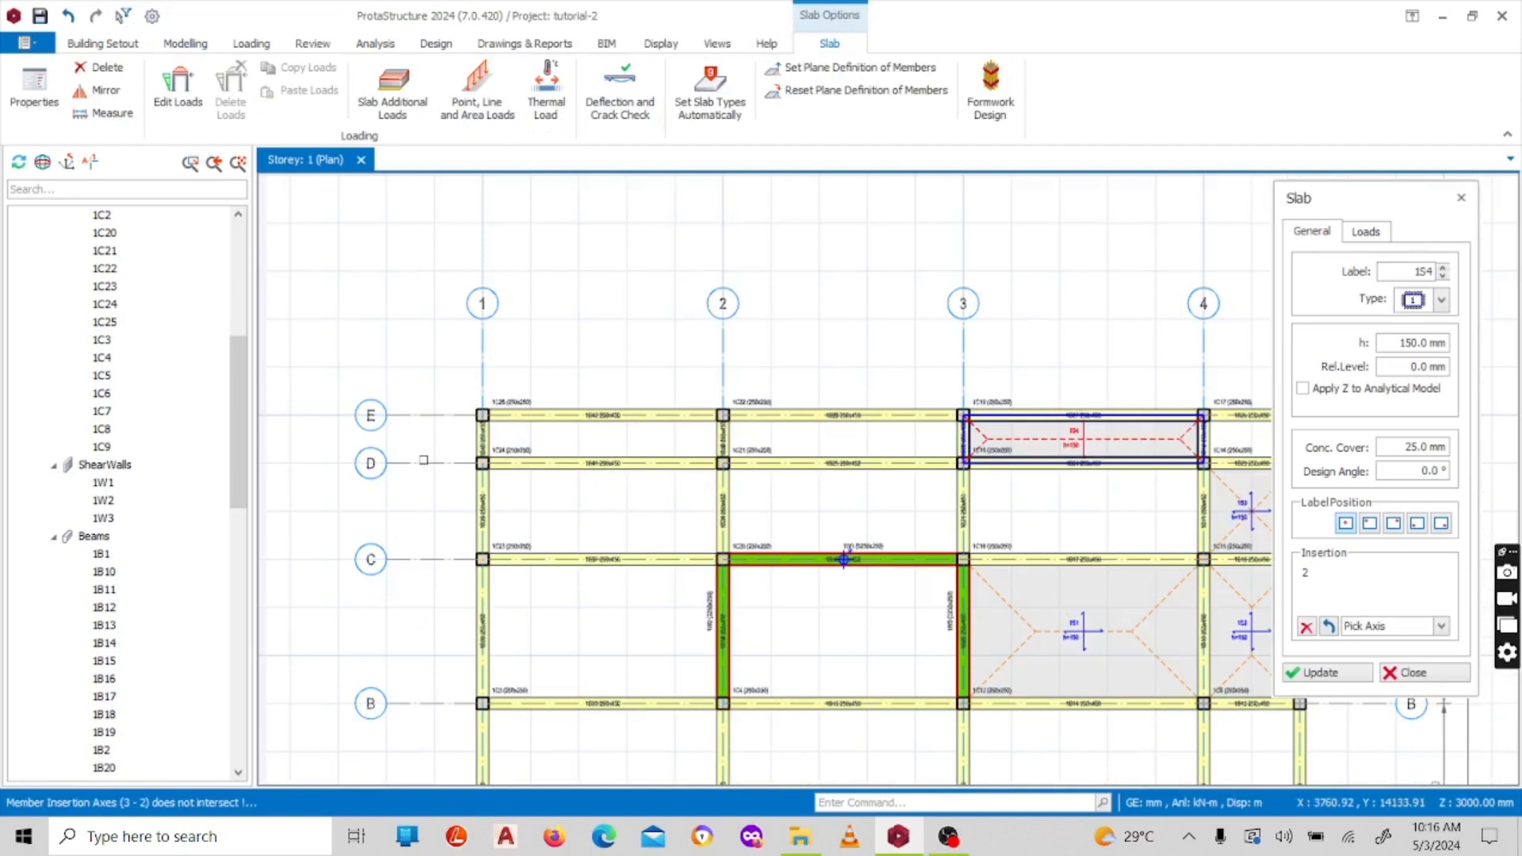
pyautogui.click(423, 463)
pyautogui.click(416, 414)
pyautogui.scroll(1, 791, 398)
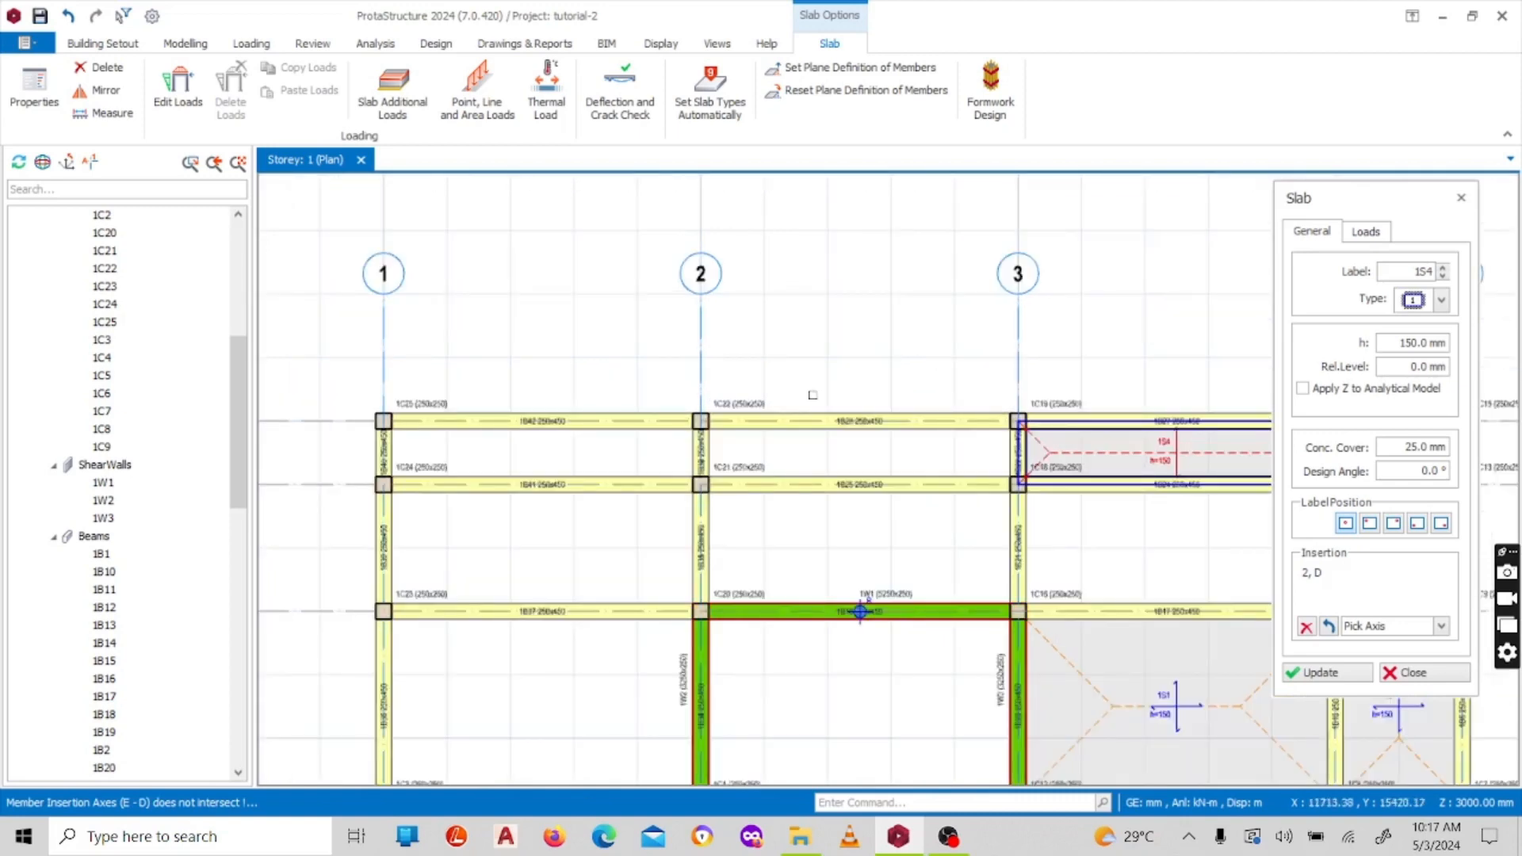
pyautogui.scroll(-1, 745, 460)
pyautogui.scroll(1, 825, 492)
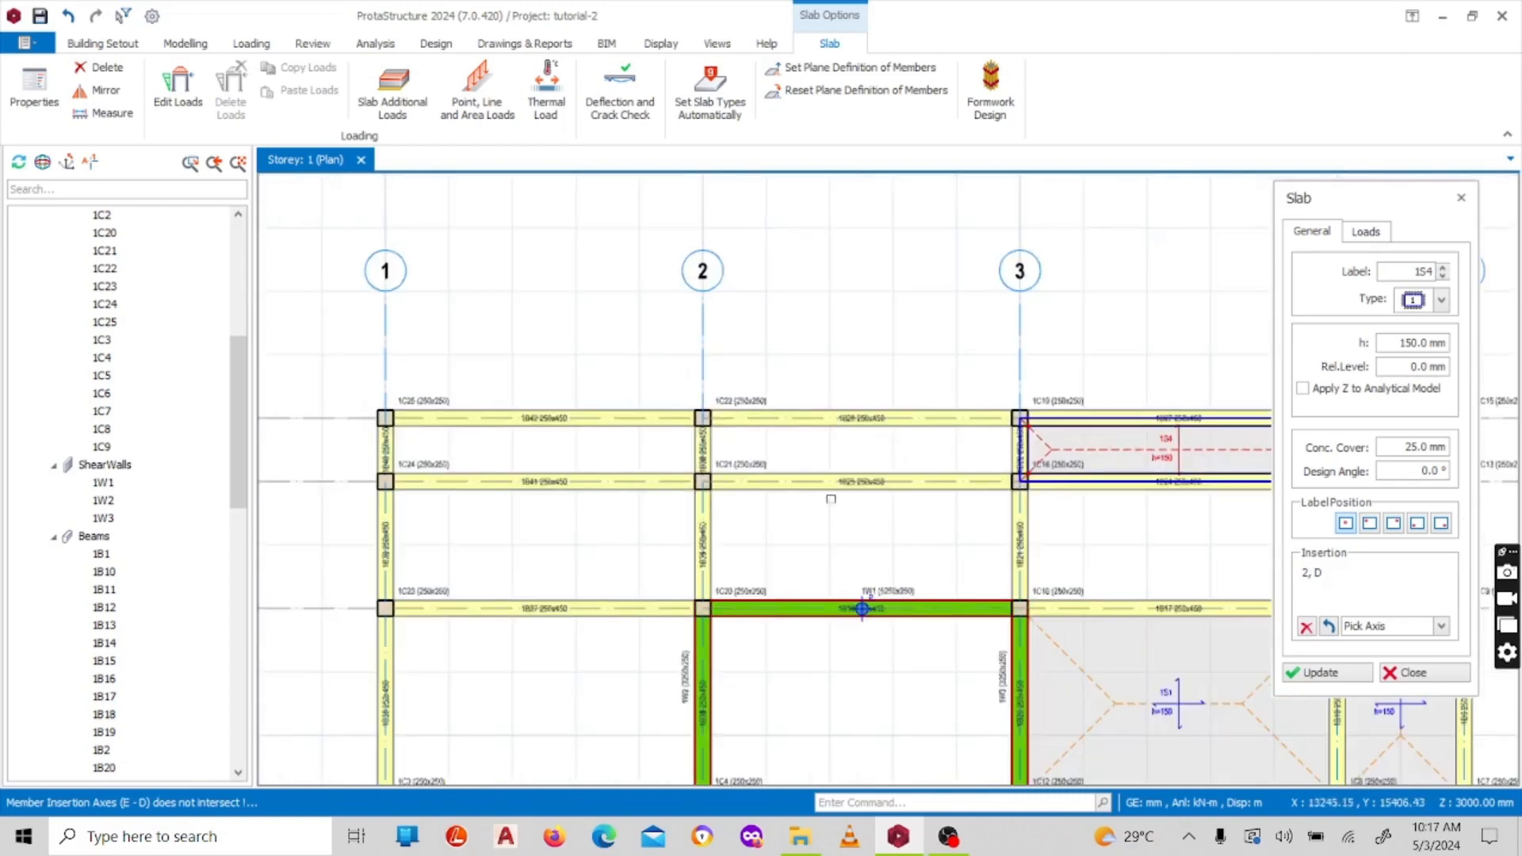
pyautogui.scroll(-1, 697, 364)
pyautogui.scroll(2, 690, 342)
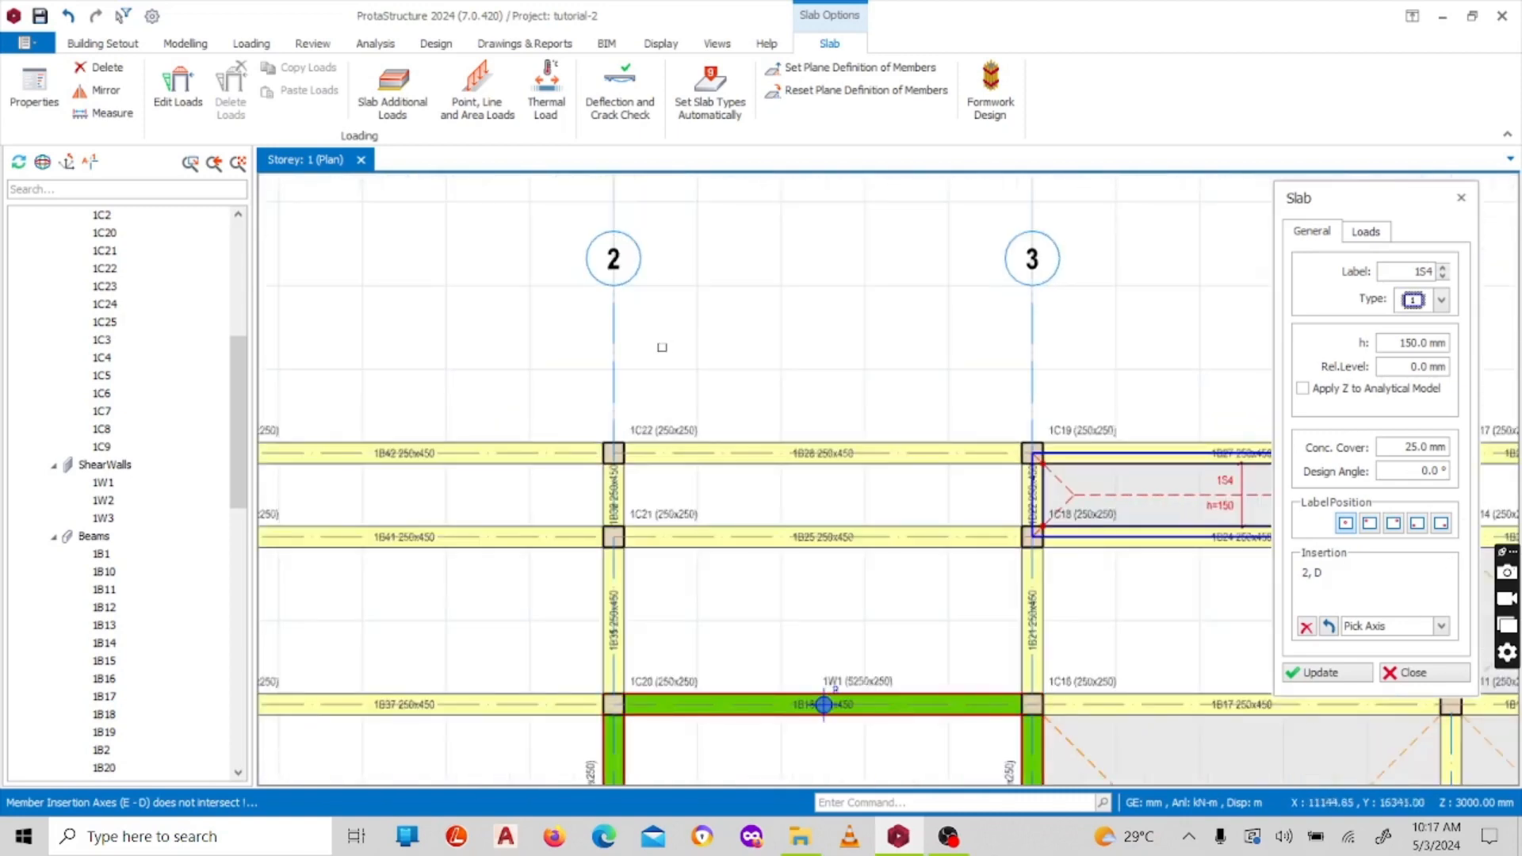
pyautogui.scroll(-2, 634, 353)
pyautogui.scroll(1, 617, 357)
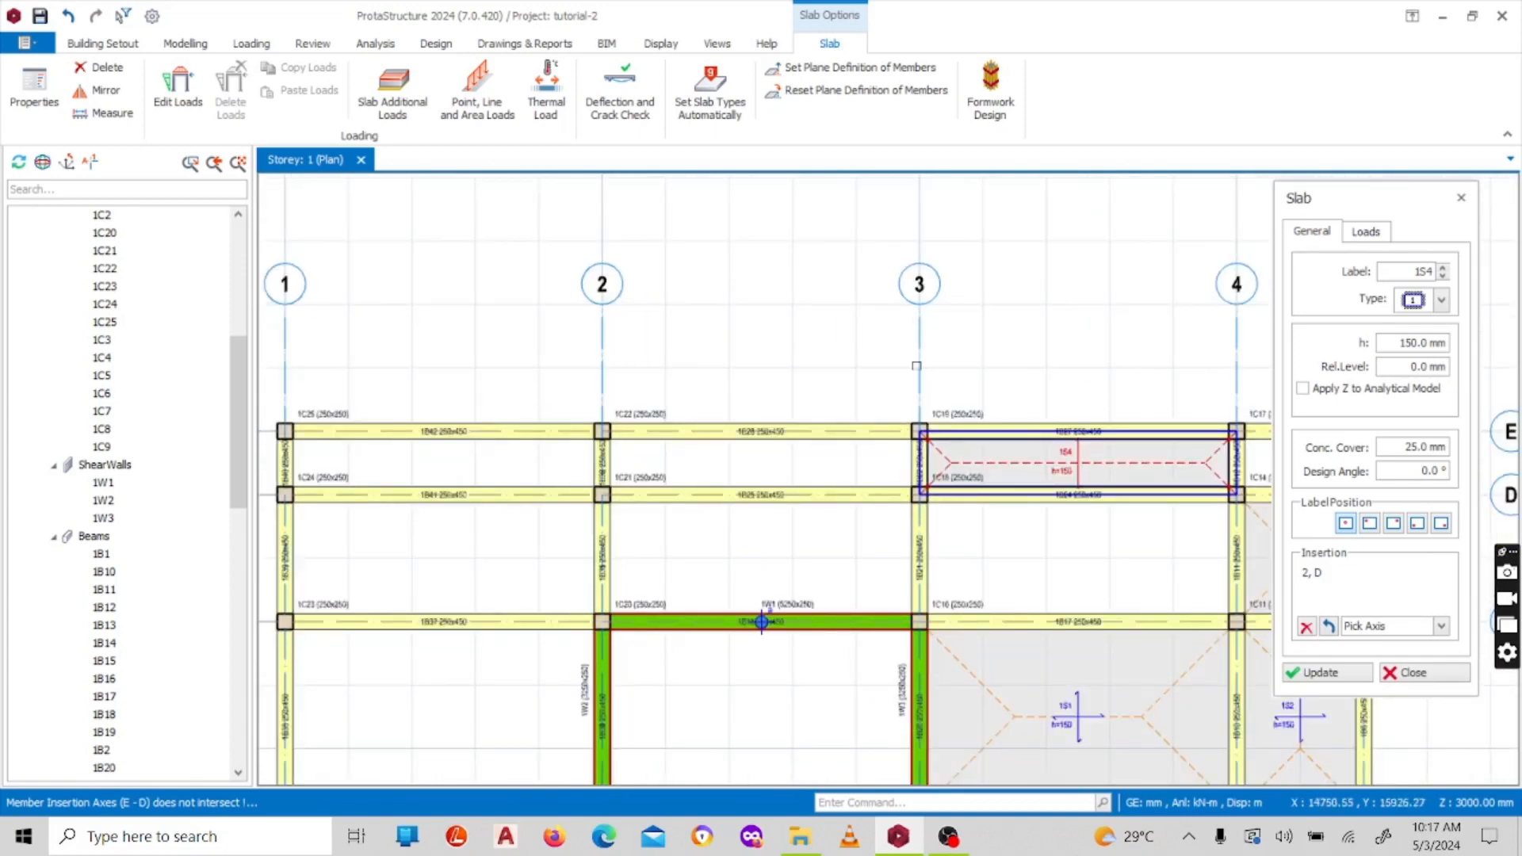
pyautogui.click(919, 365)
pyautogui.click(1440, 626)
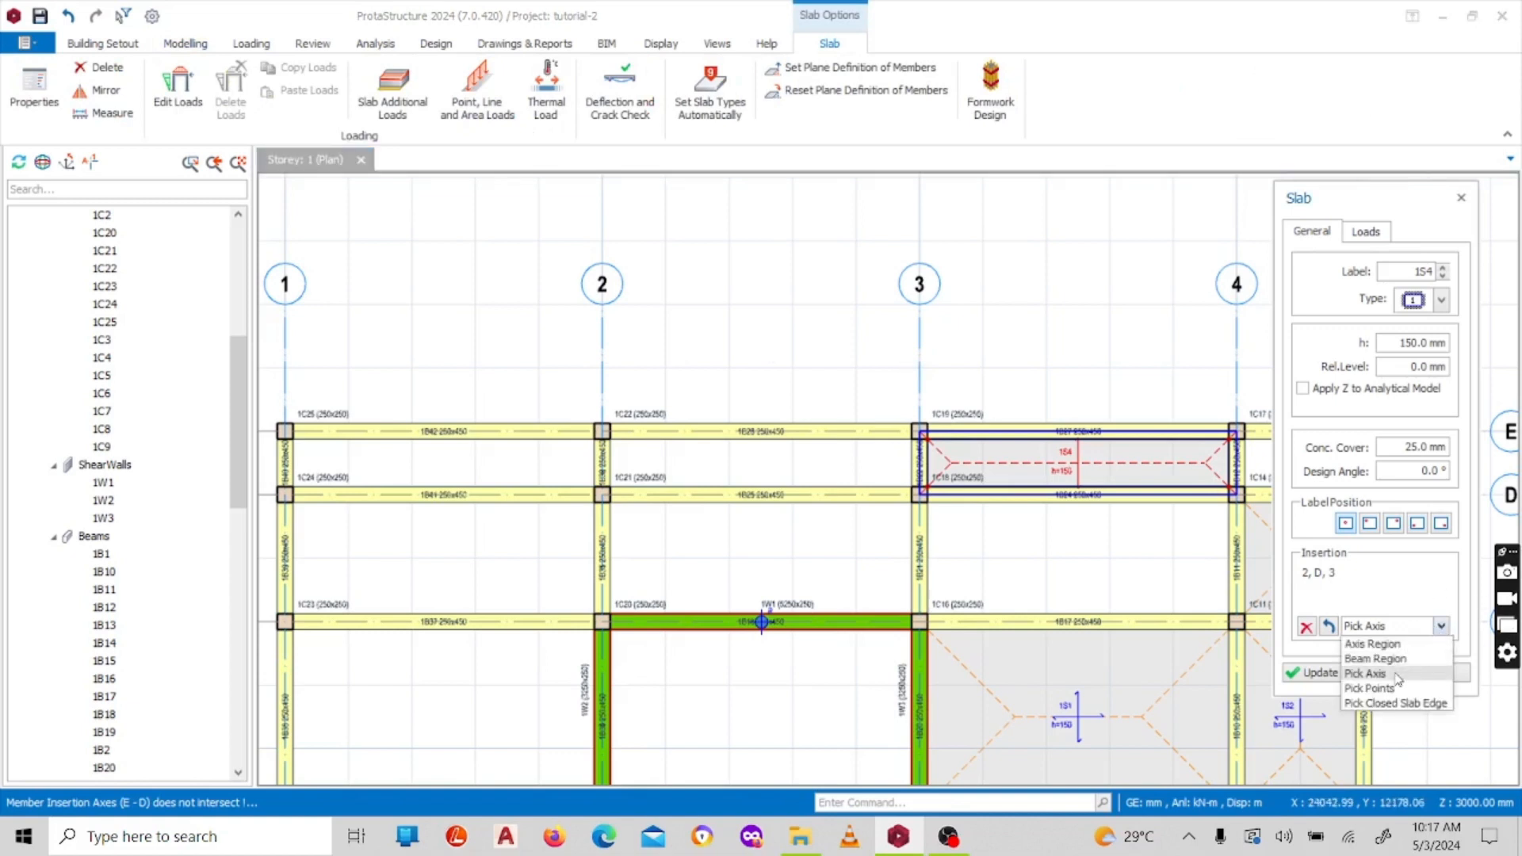
pyautogui.click(1367, 674)
pyautogui.press('Escape')
pyautogui.press('Escape')
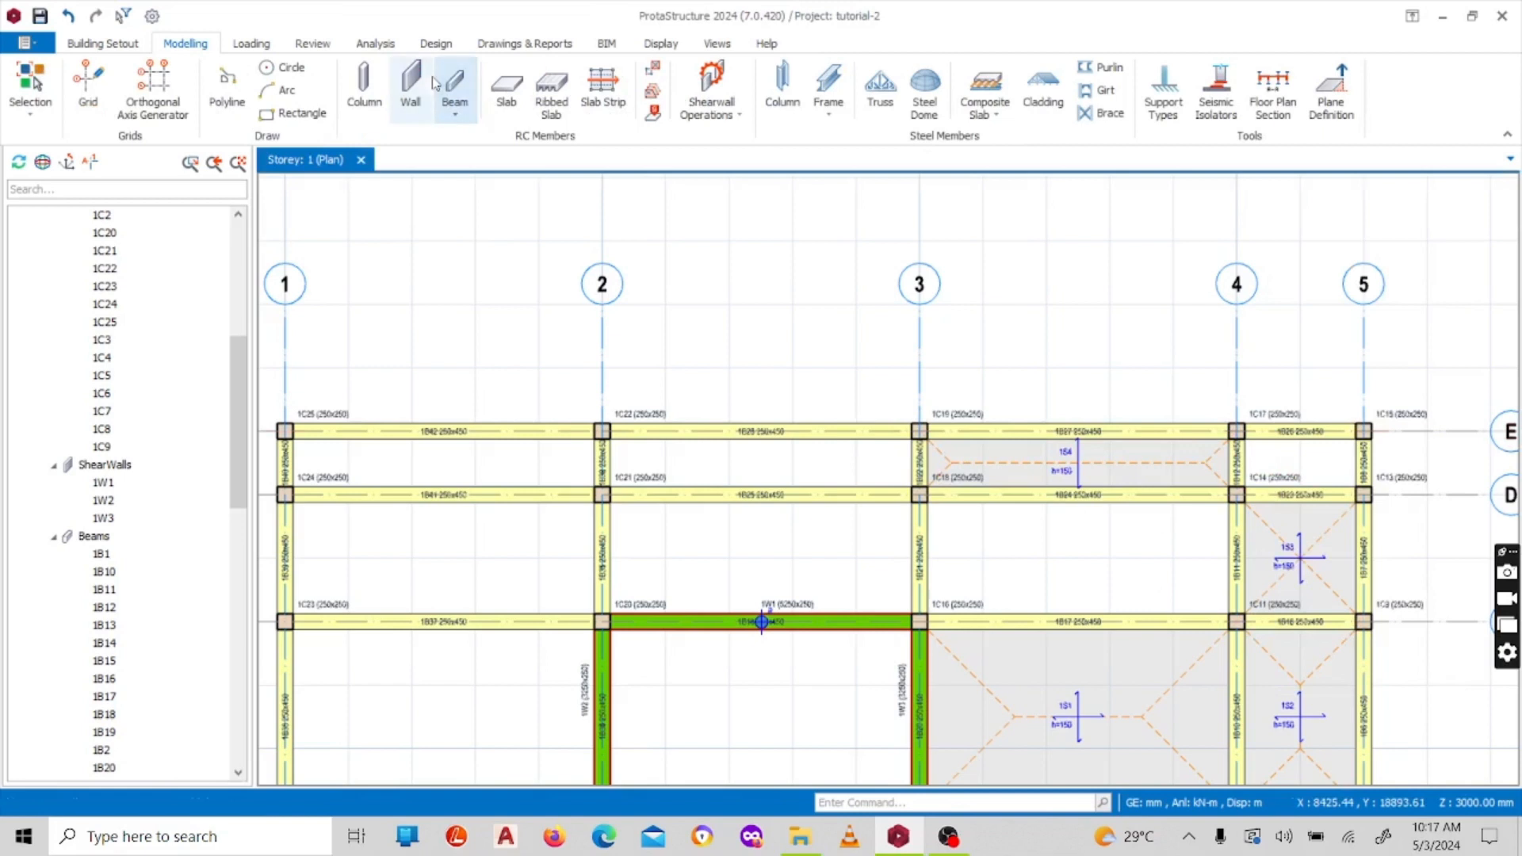
# Step: Try to insert the slab between axes 2–3 and D–E by picking axis 3, axis D, axis E and axis 2
pyautogui.click(506, 87)
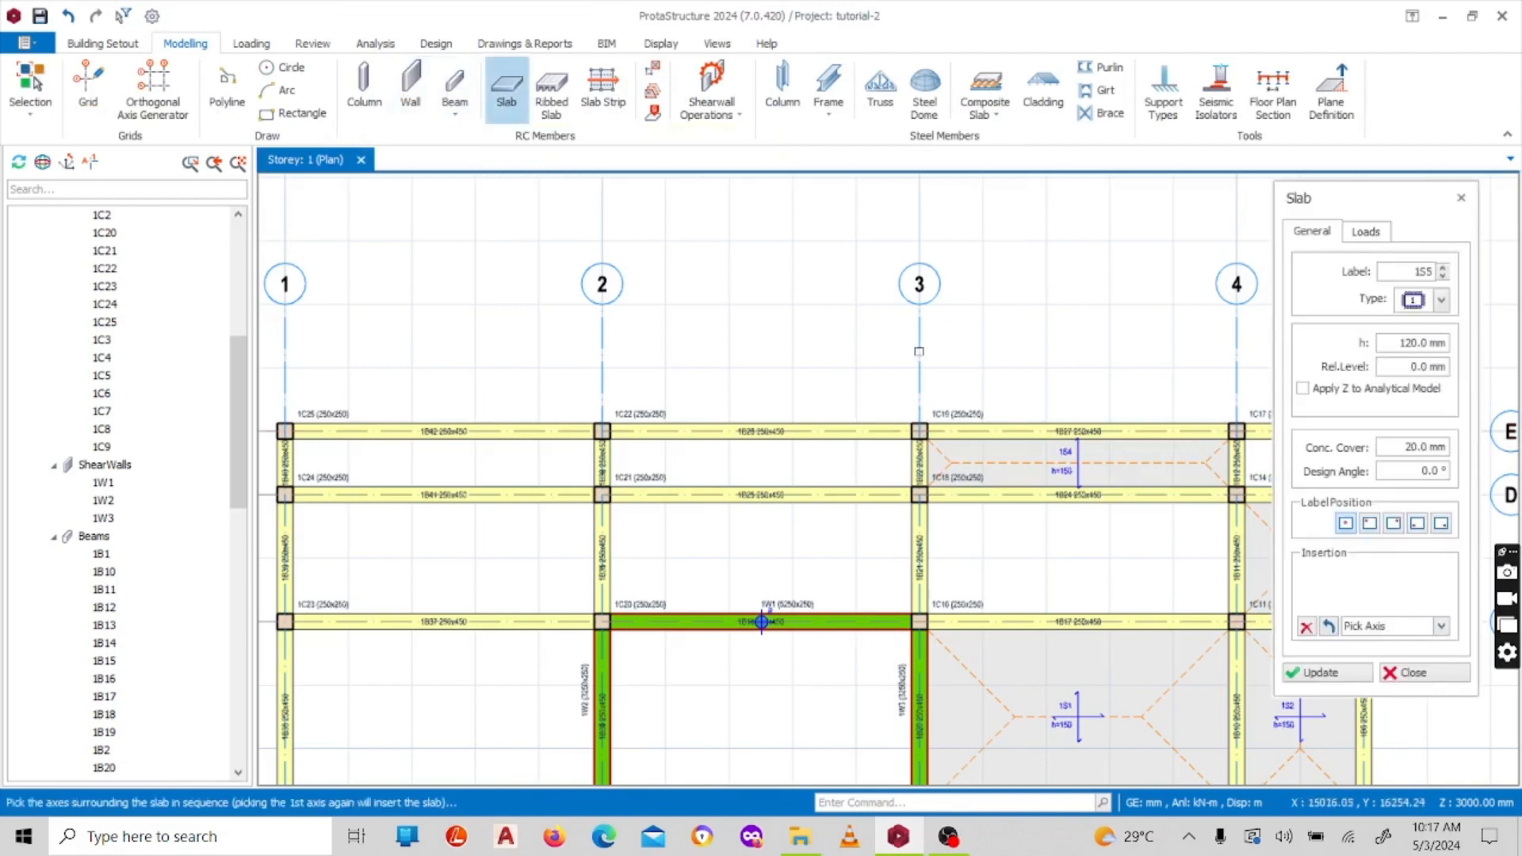
pyautogui.click(919, 352)
pyautogui.scroll(-2, 873, 510)
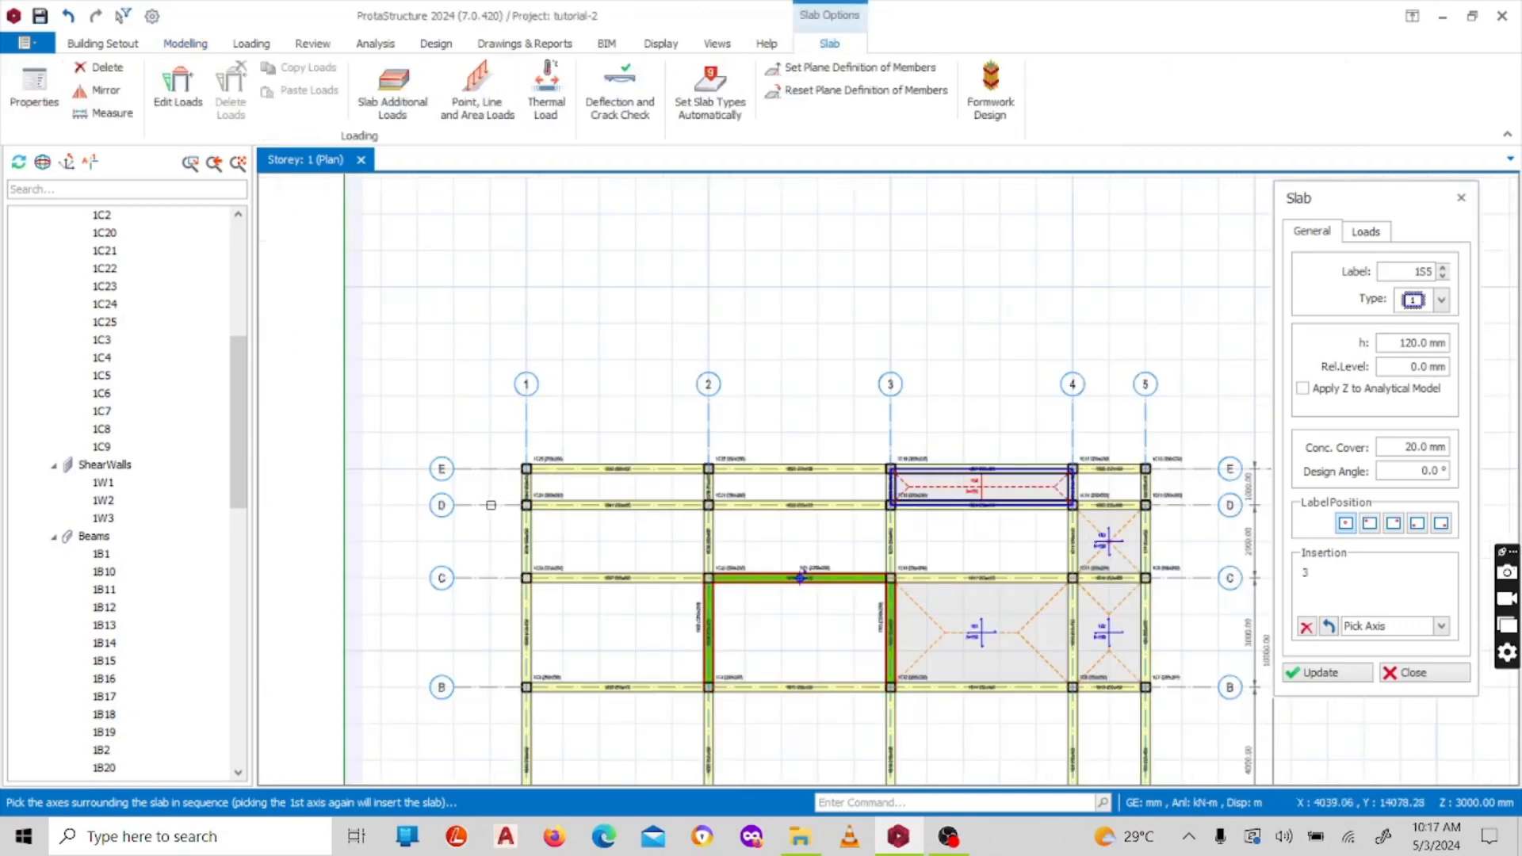
pyautogui.click(491, 505)
pyautogui.scroll(2, 689, 425)
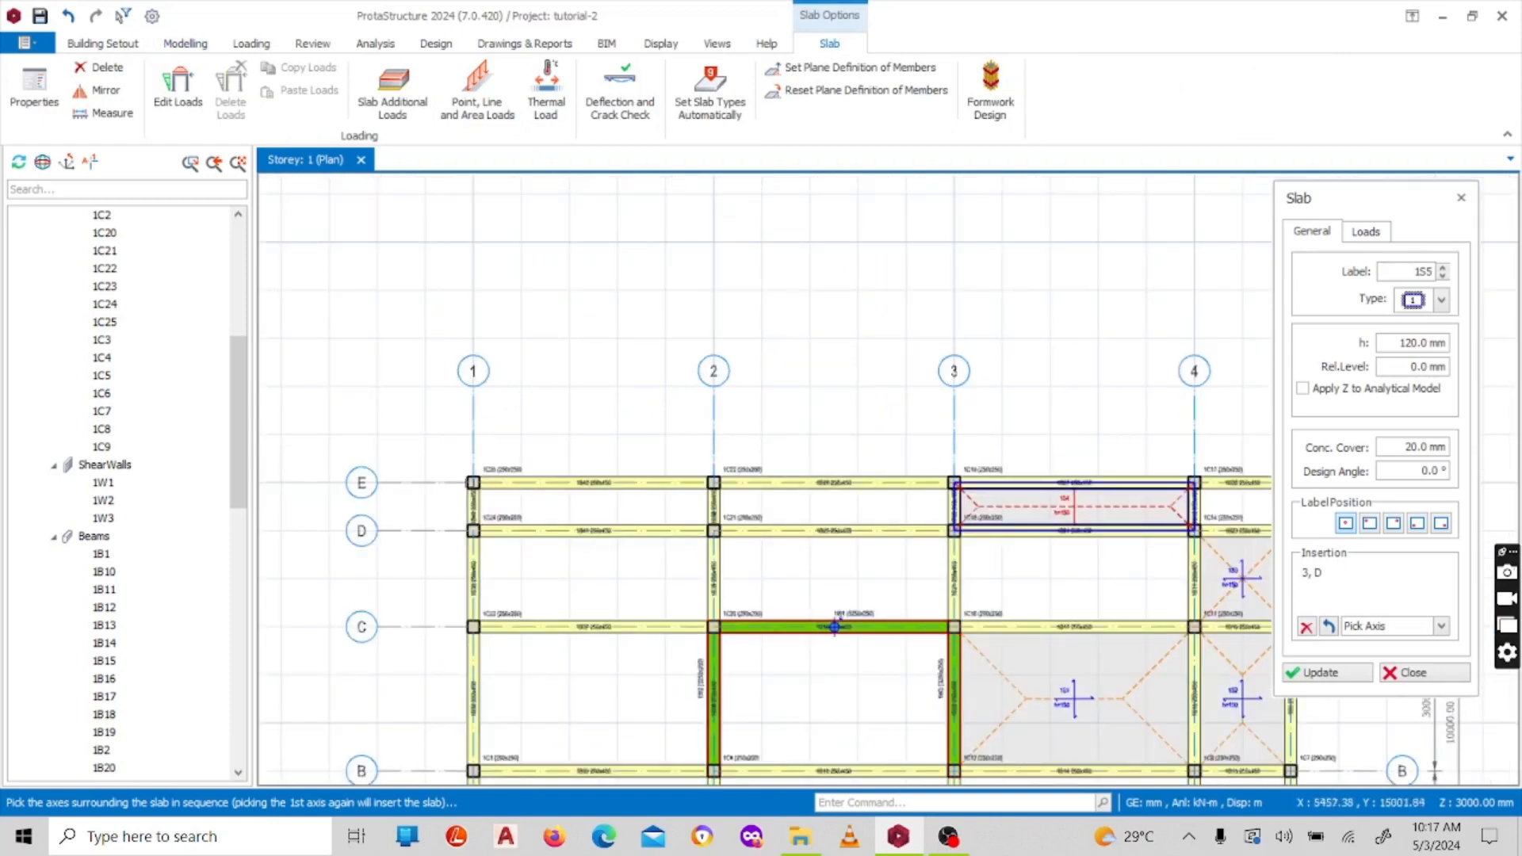
pyautogui.click(448, 485)
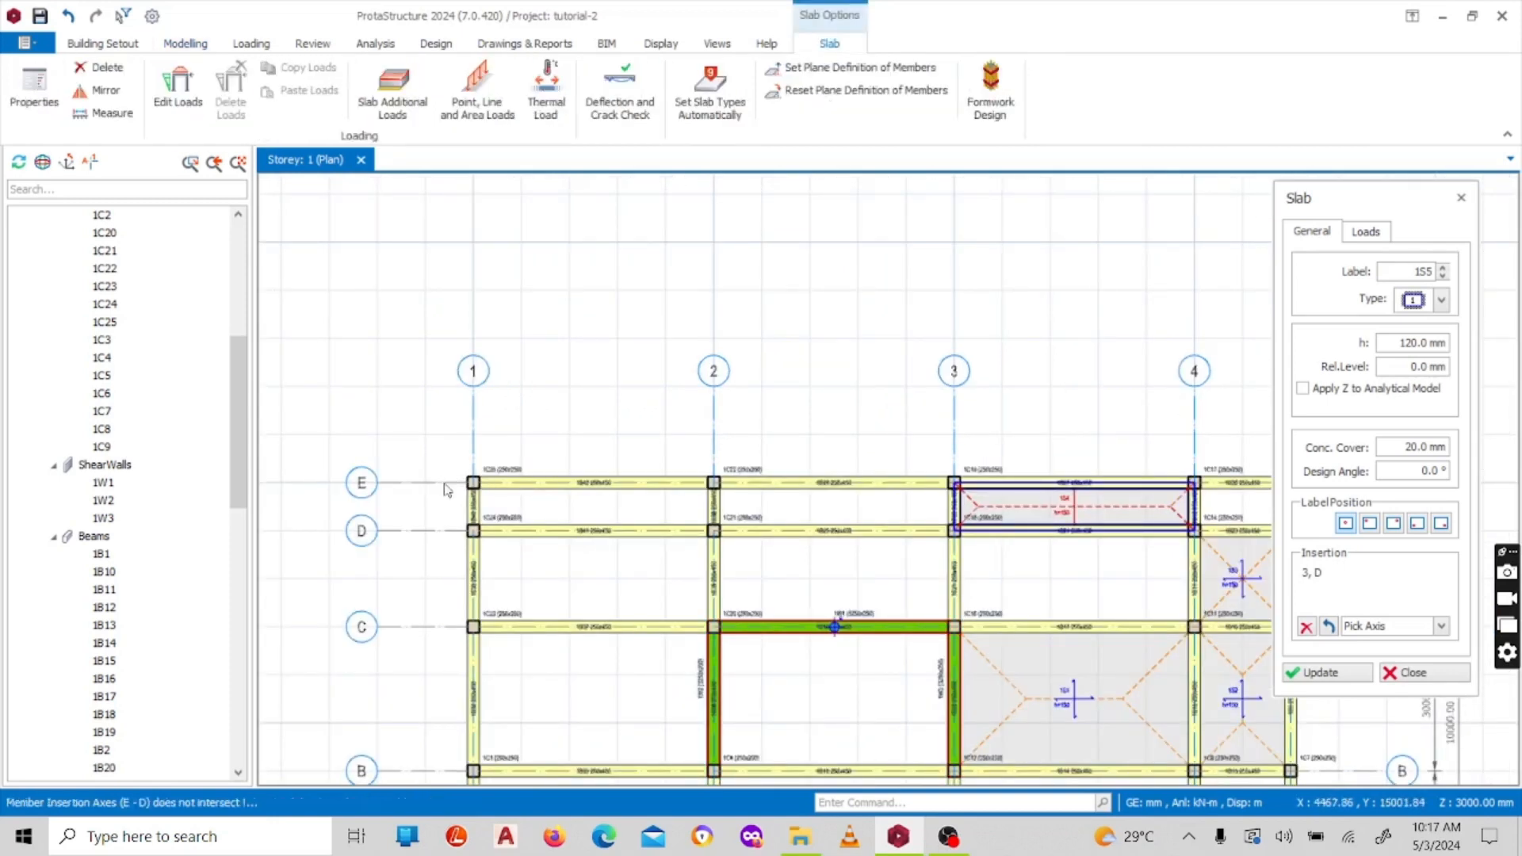
pyautogui.click(712, 429)
pyautogui.press('Escape')
pyautogui.click(712, 425)
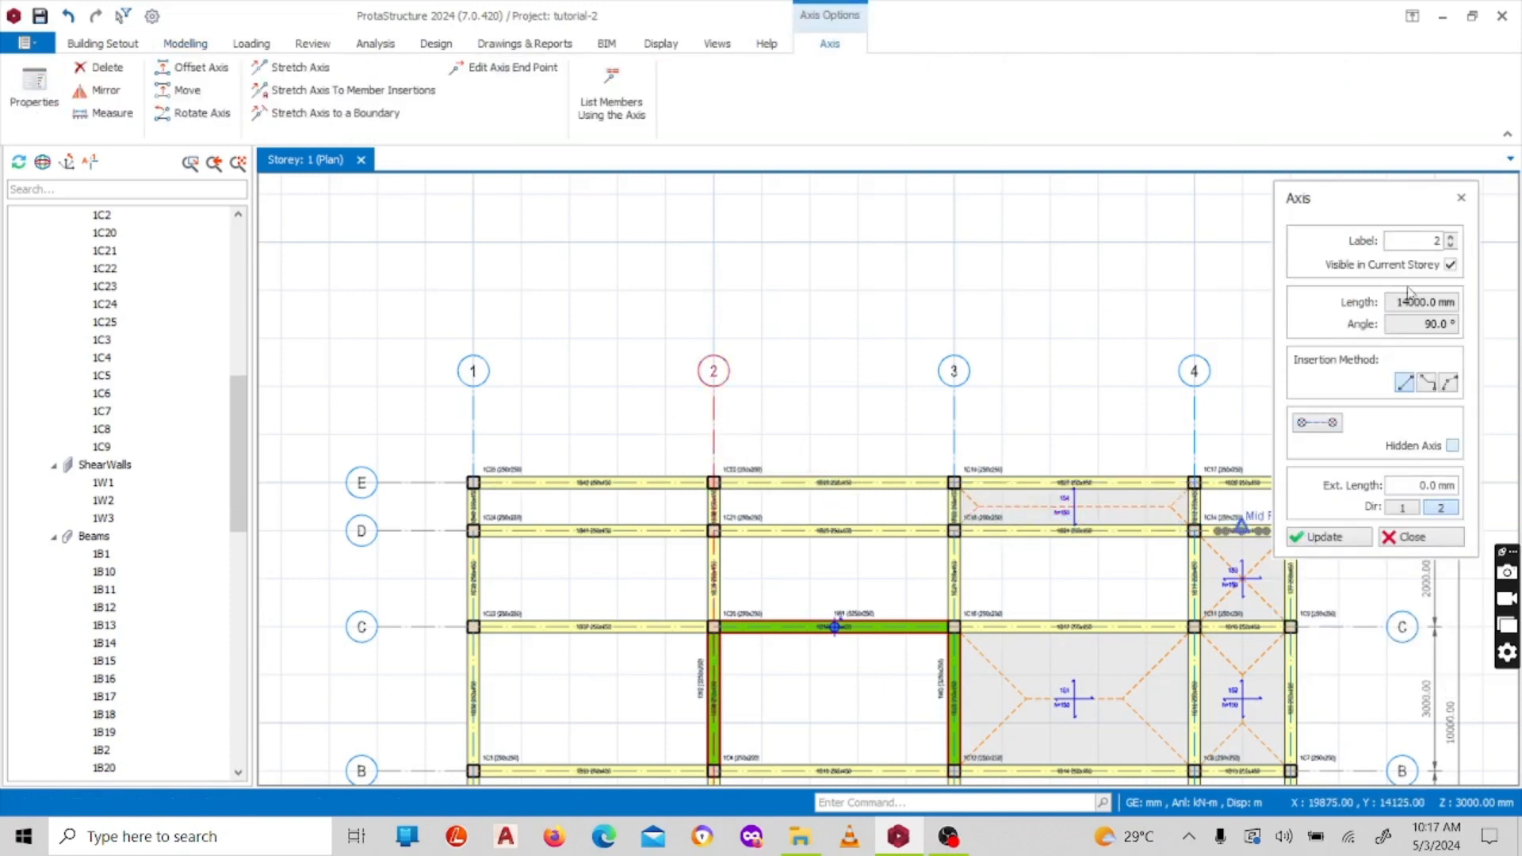
pyautogui.click(1461, 197)
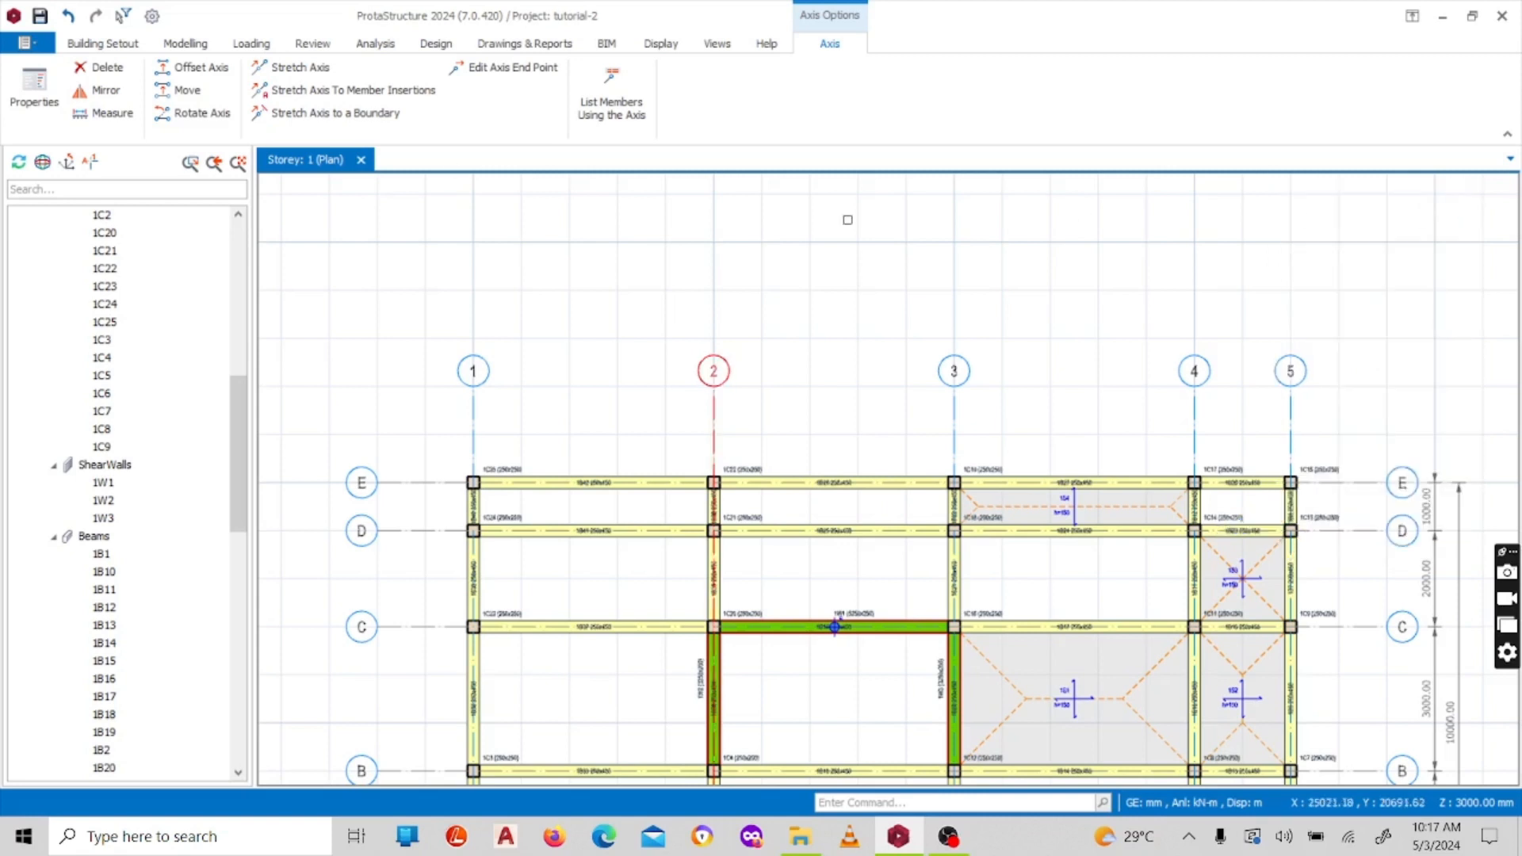
# Step: Save the project with the Slab command reopened, and leave the command
pyautogui.click(101, 45)
pyautogui.click(185, 43)
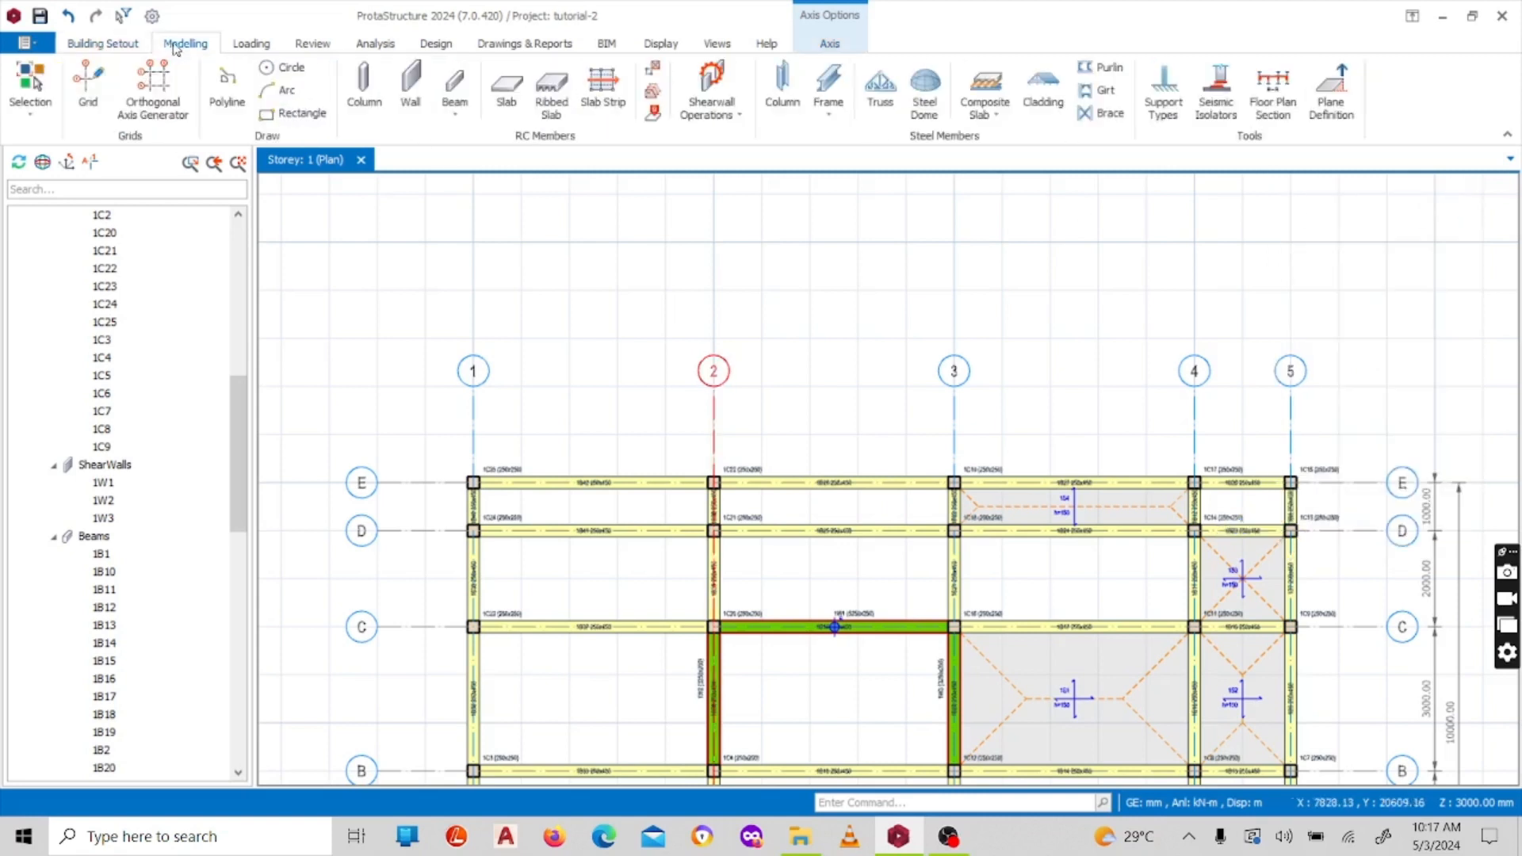
pyautogui.click(505, 93)
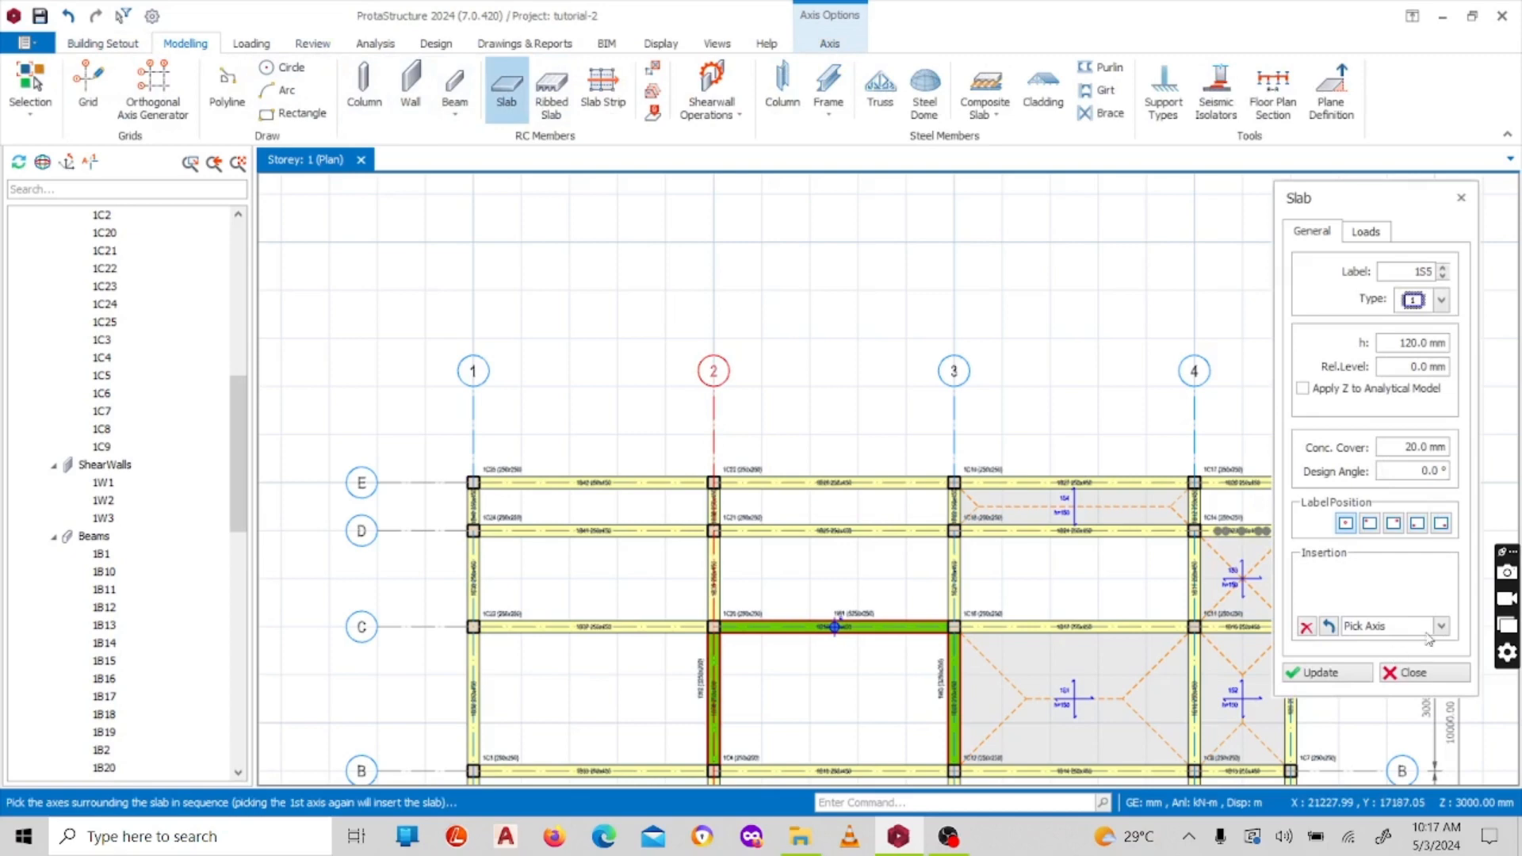
pyautogui.hotkey('ctrl', 's')
pyautogui.scroll(1, 676, 476)
pyautogui.scroll(-2, 777, 432)
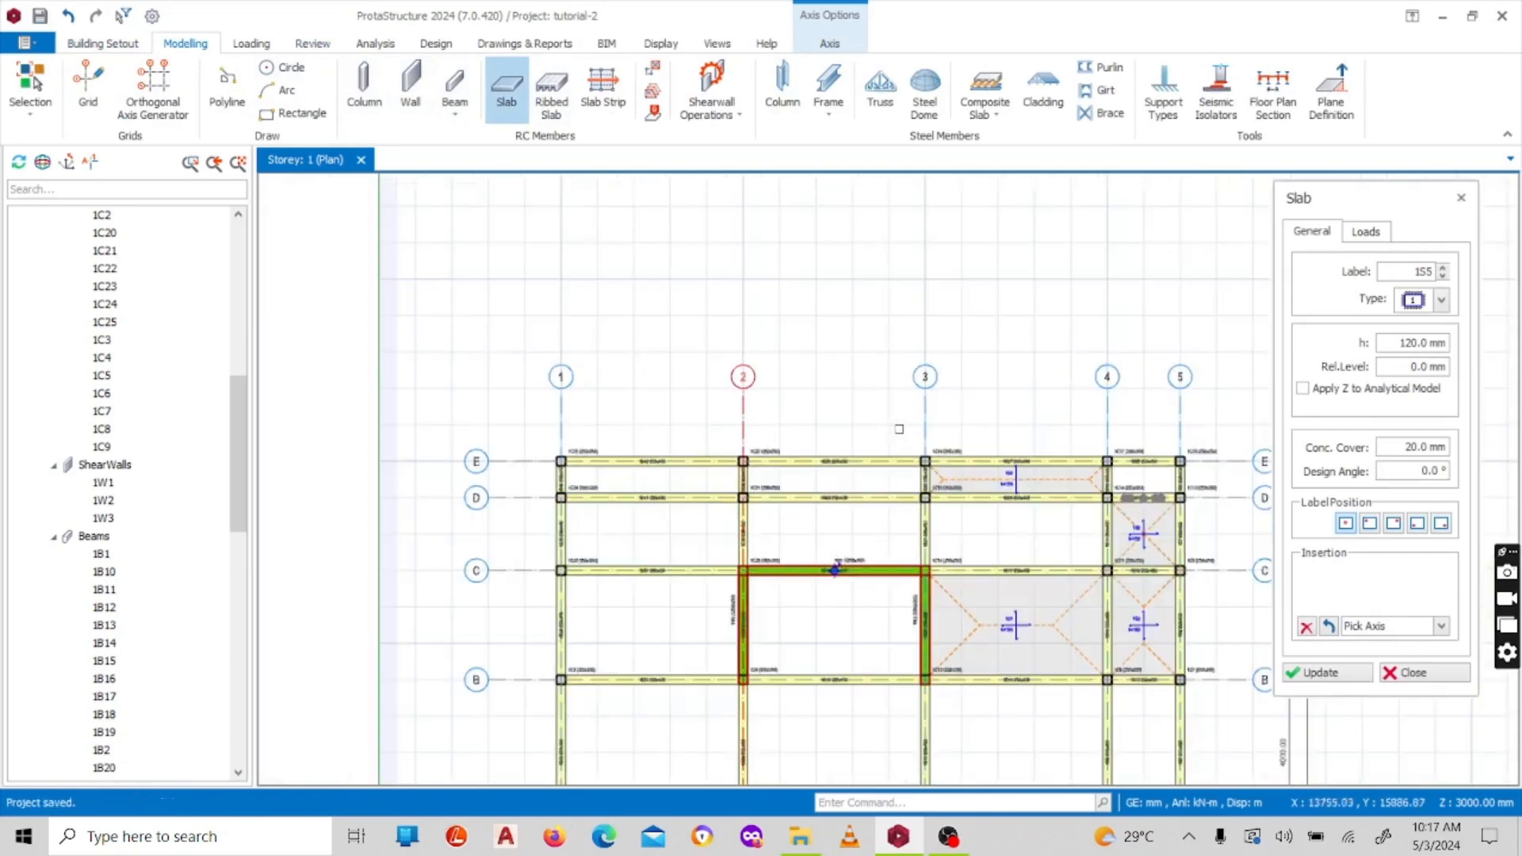
pyautogui.scroll(2, 899, 426)
pyautogui.press('Escape')
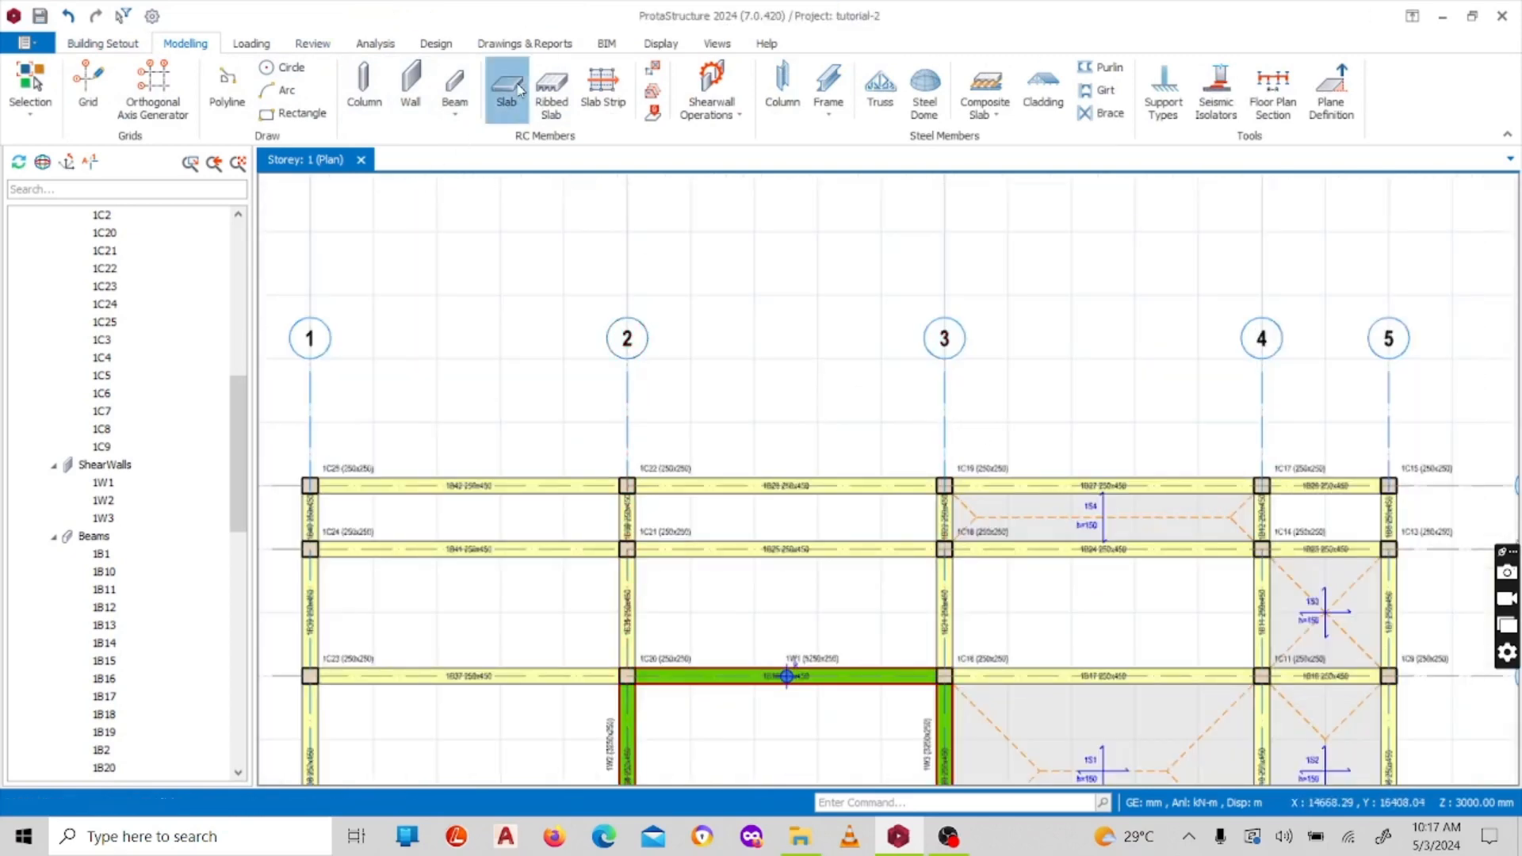
# Step: Insert a 120 mm slab between axes 2–3 and D–E with Pick Axis, picking axes 3, D, 2, E and axis 3 again
pyautogui.click(506, 89)
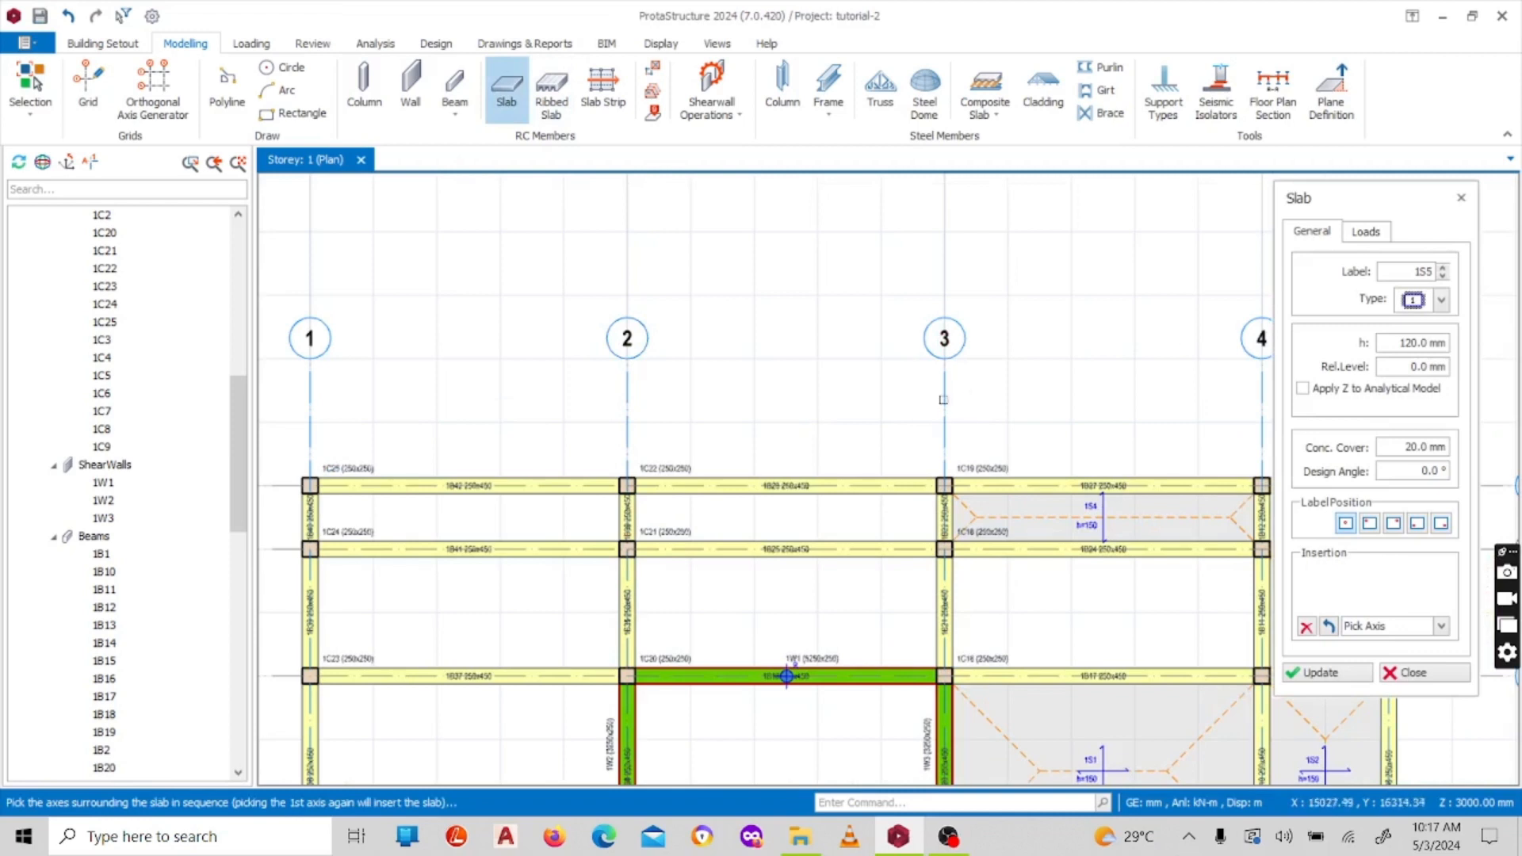
pyautogui.click(945, 393)
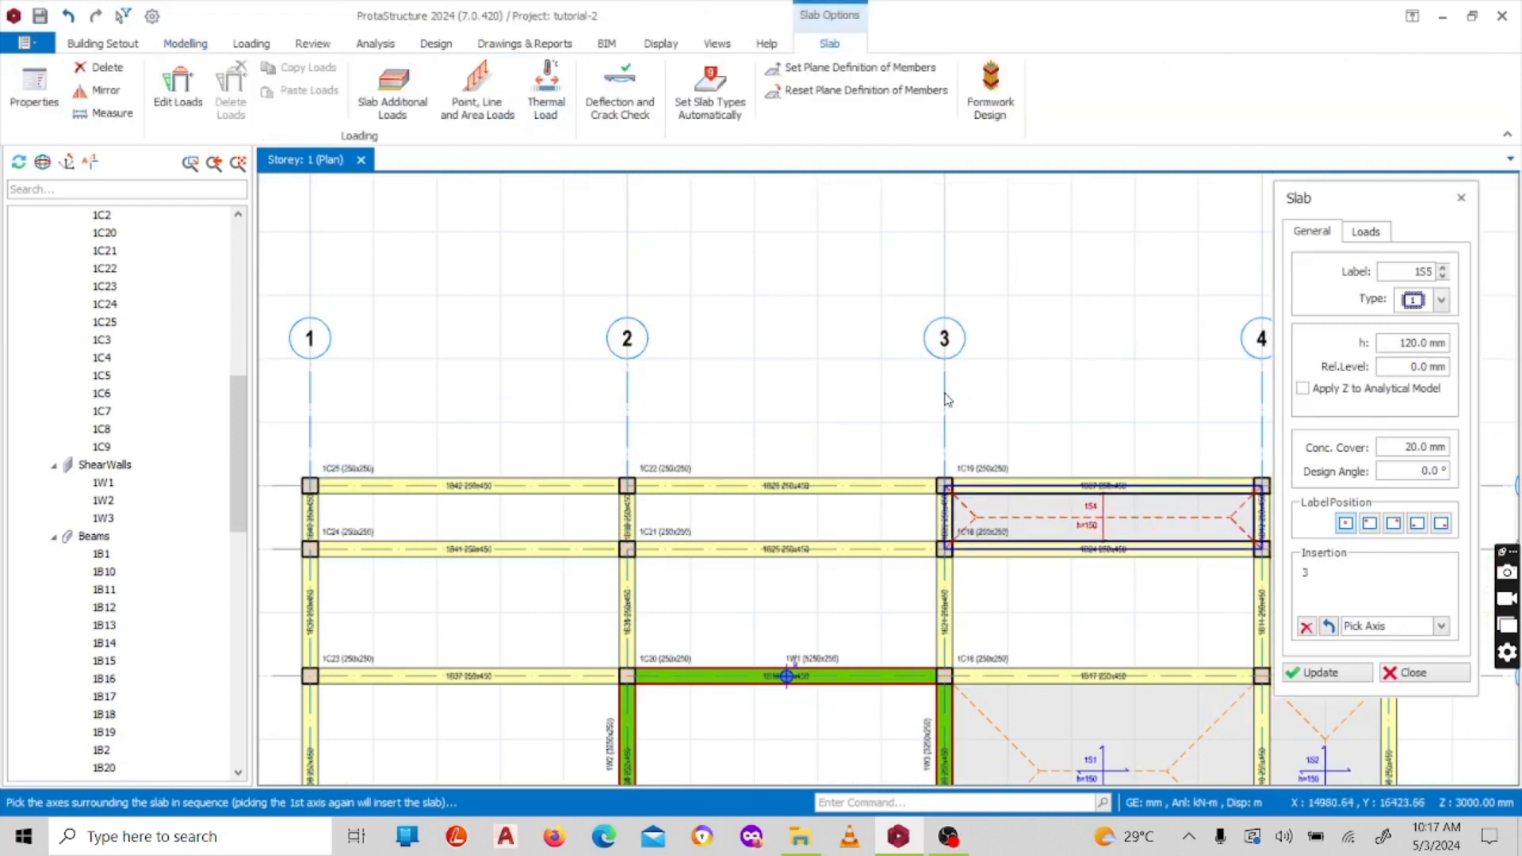
pyautogui.scroll(-1, 944, 399)
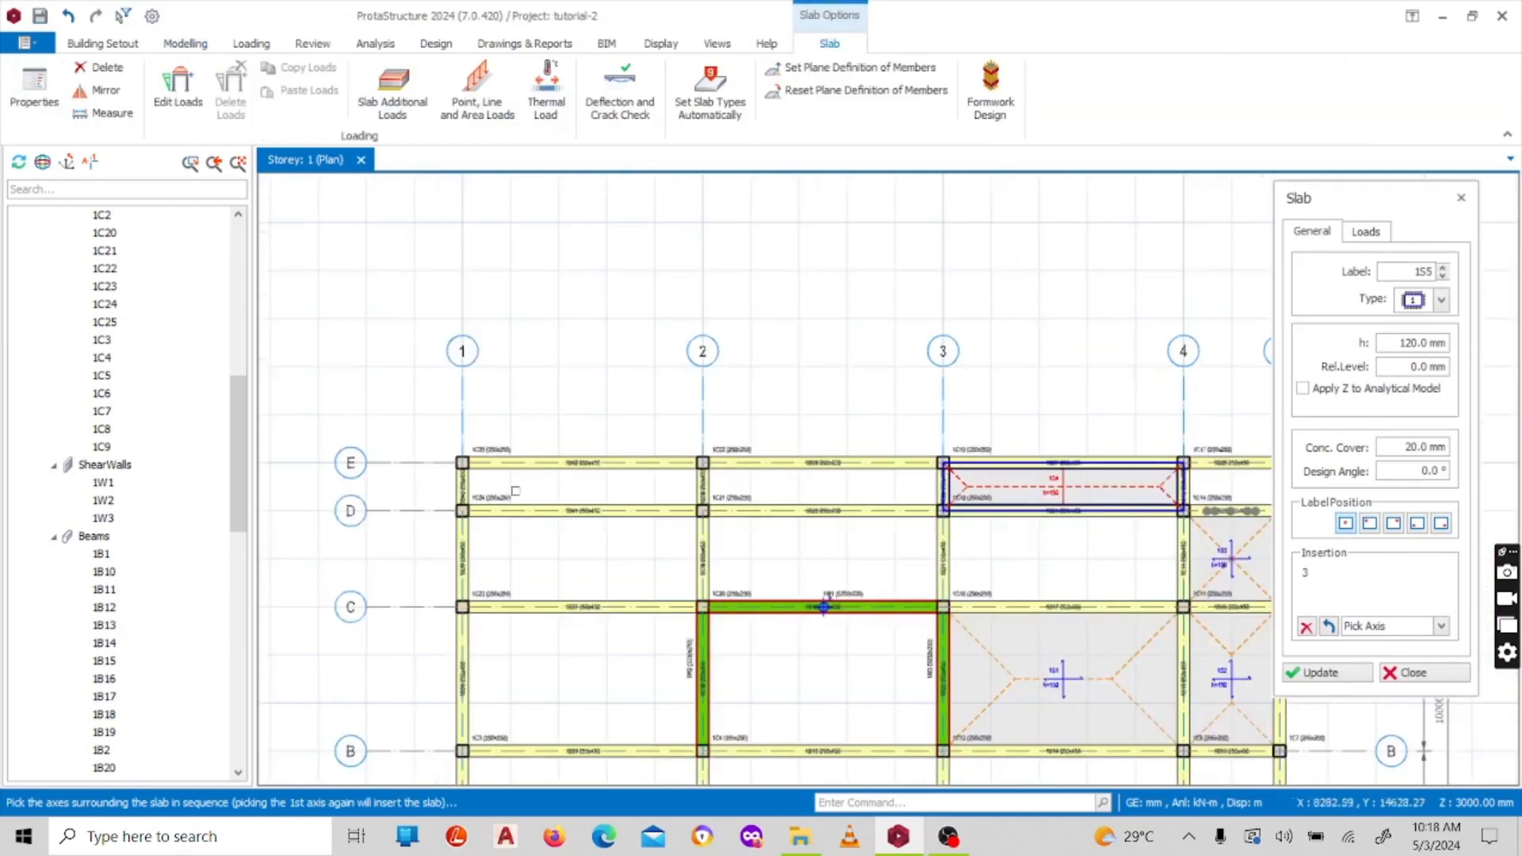
pyautogui.click(390, 511)
pyautogui.click(704, 399)
pyautogui.click(432, 460)
pyautogui.click(943, 395)
pyautogui.scroll(3, 804, 512)
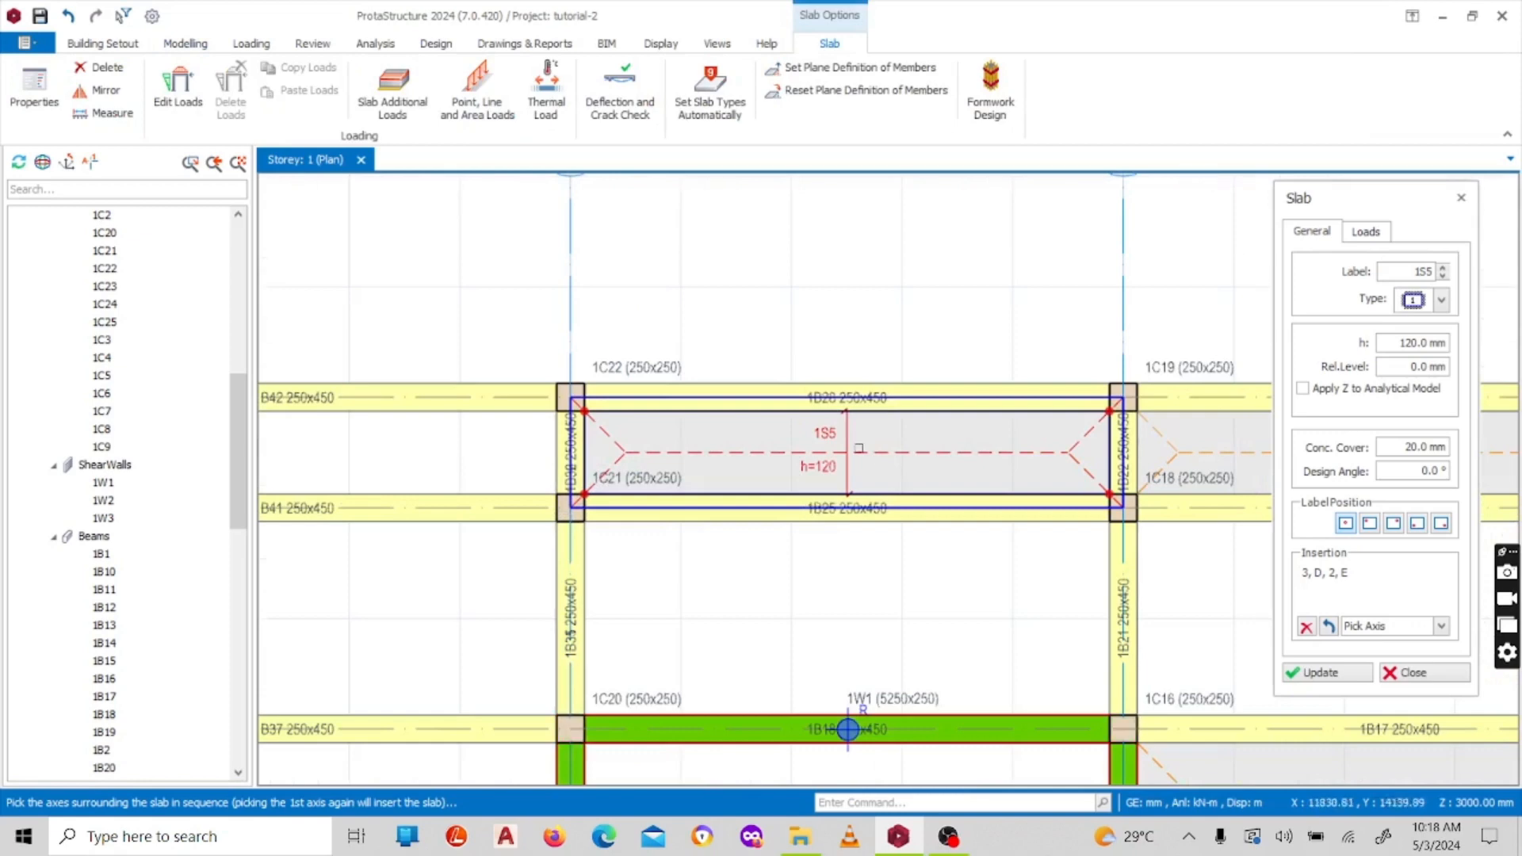
# Step: Examine the slab inserted between axes 2–3 and D–E together with its surrounding axes and picked axis sequence
pyautogui.scroll(-4, 872, 412)
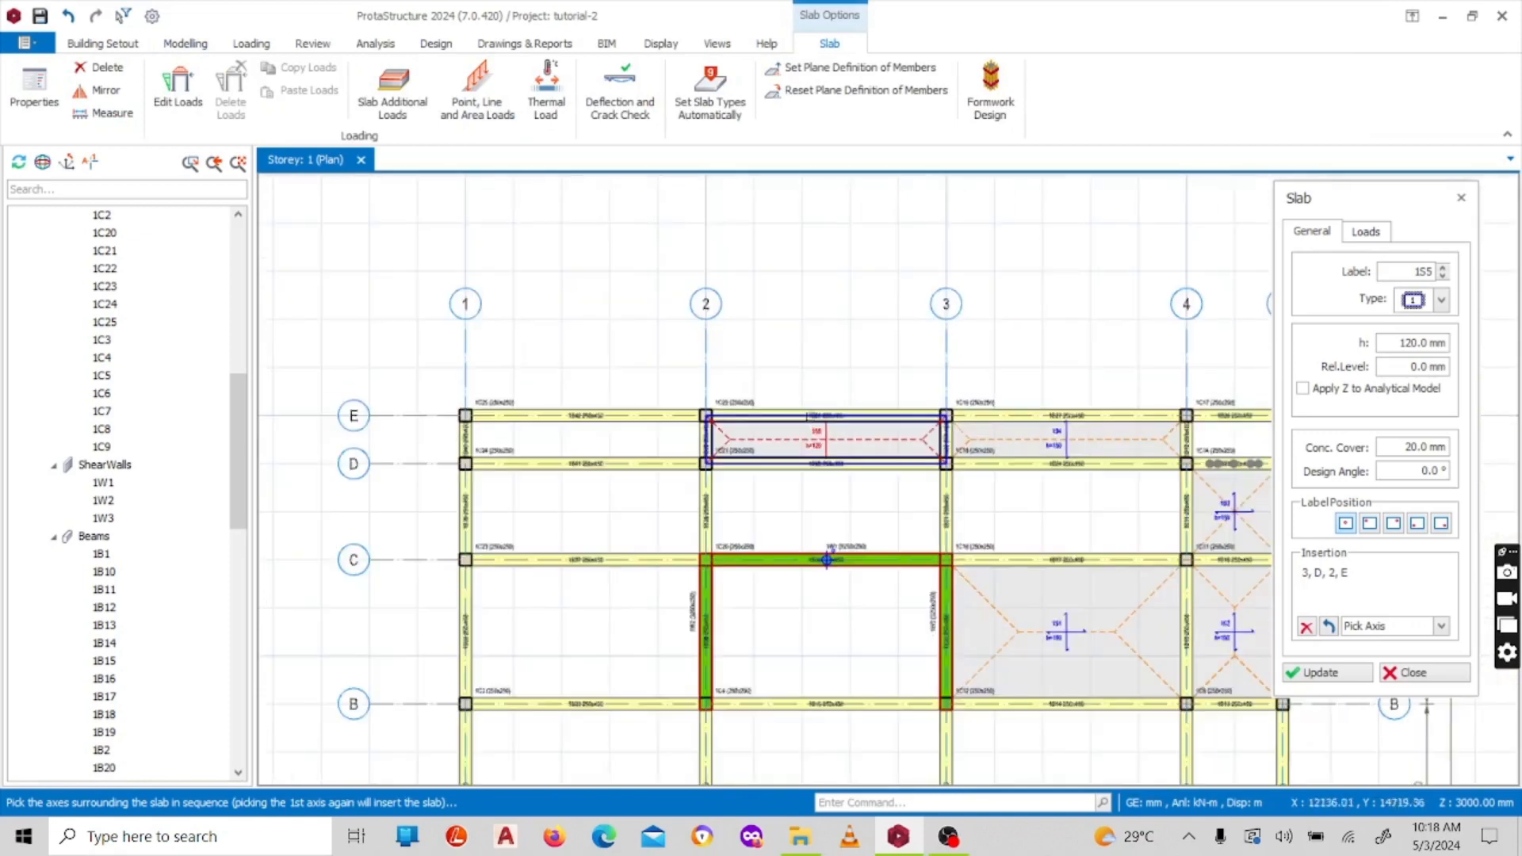
pyautogui.scroll(3, 906, 397)
pyautogui.scroll(-2, 927, 360)
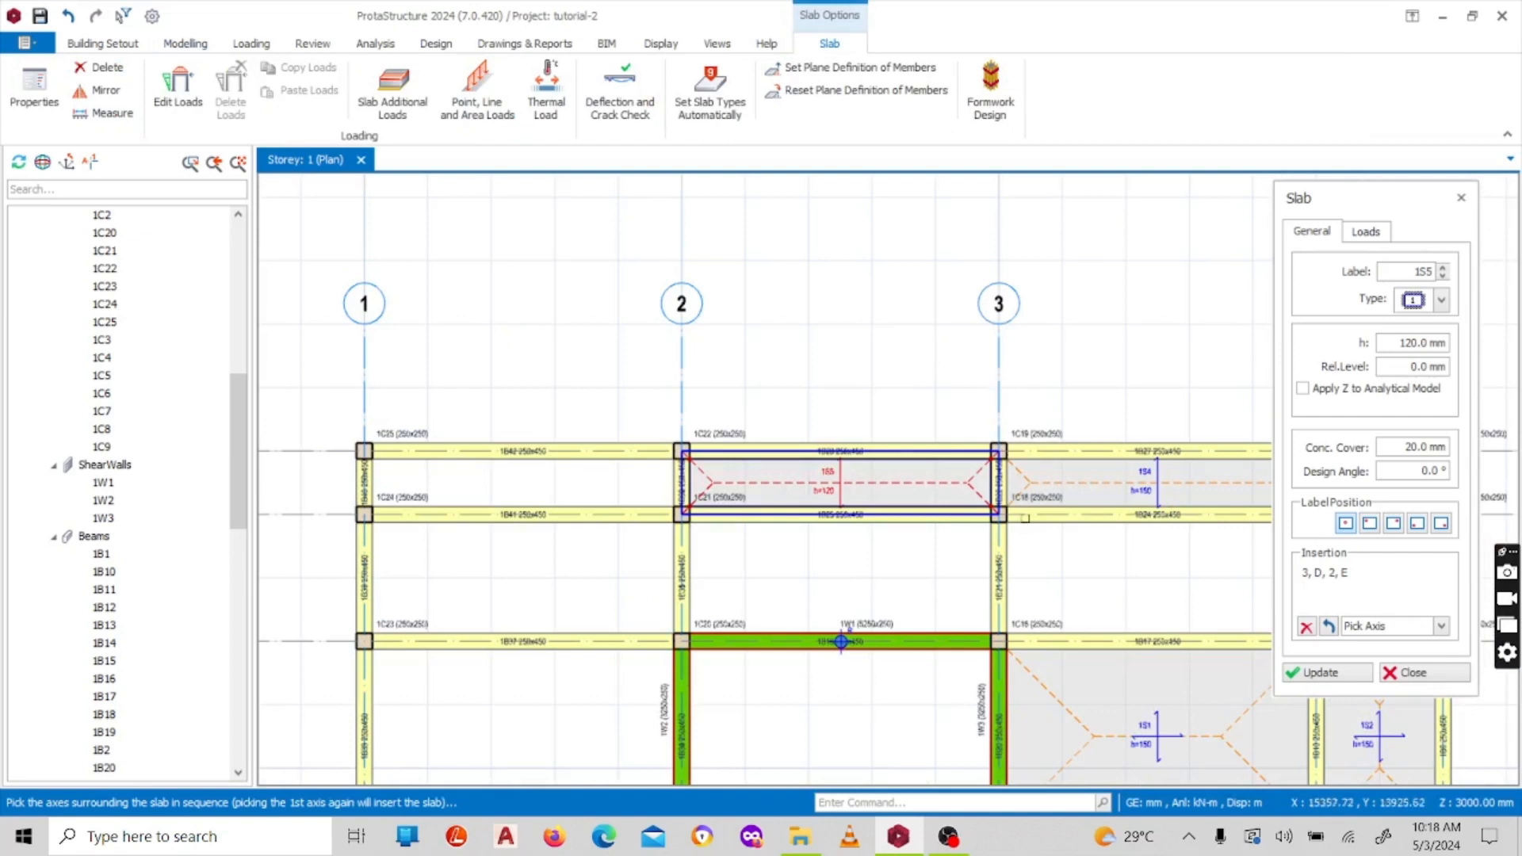
pyautogui.scroll(-2, 1025, 518)
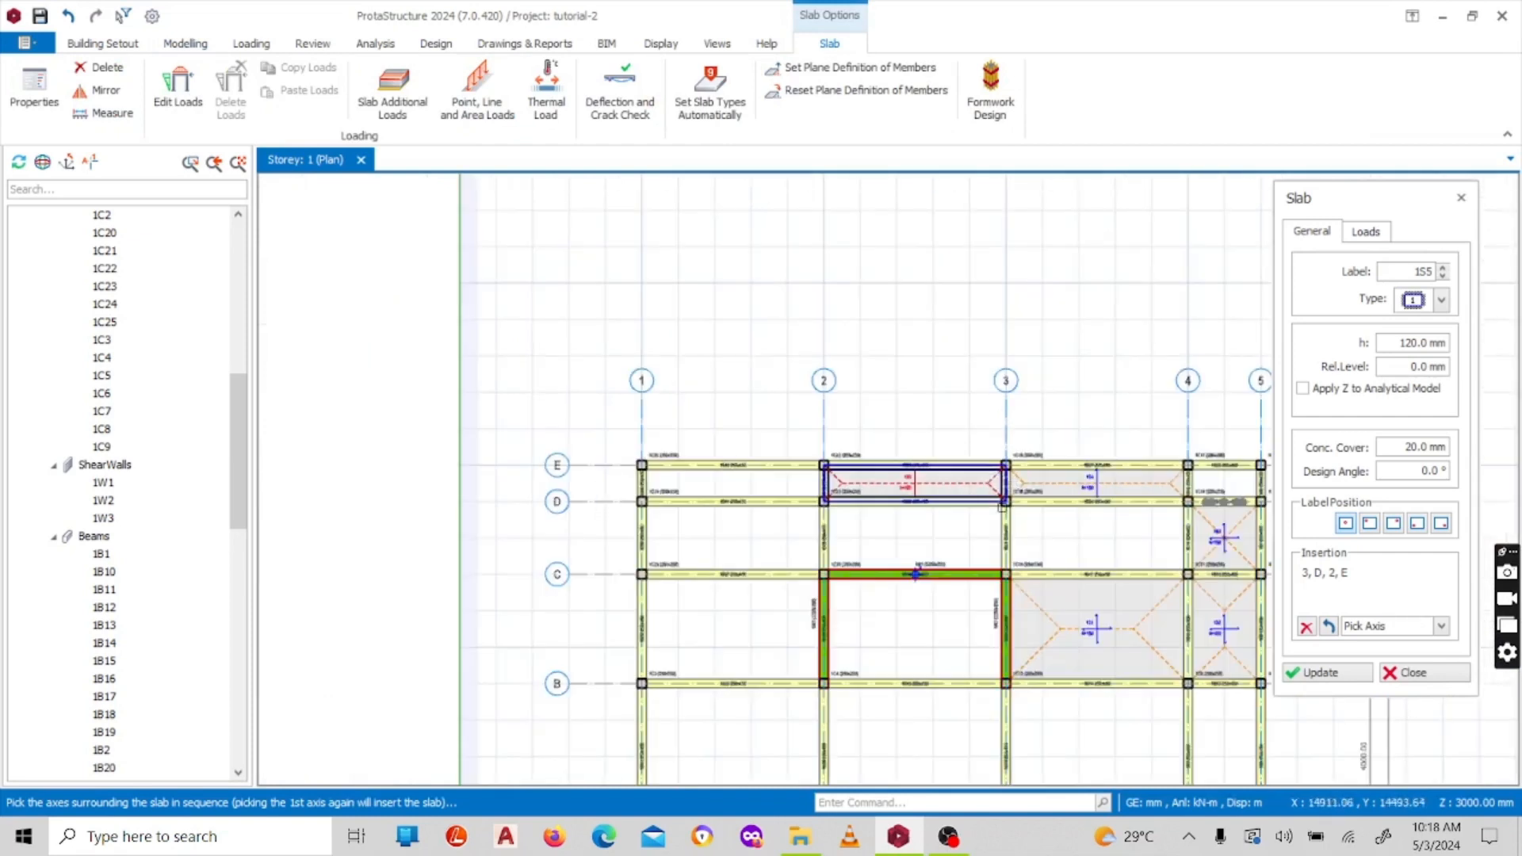
pyautogui.scroll(1, 1021, 444)
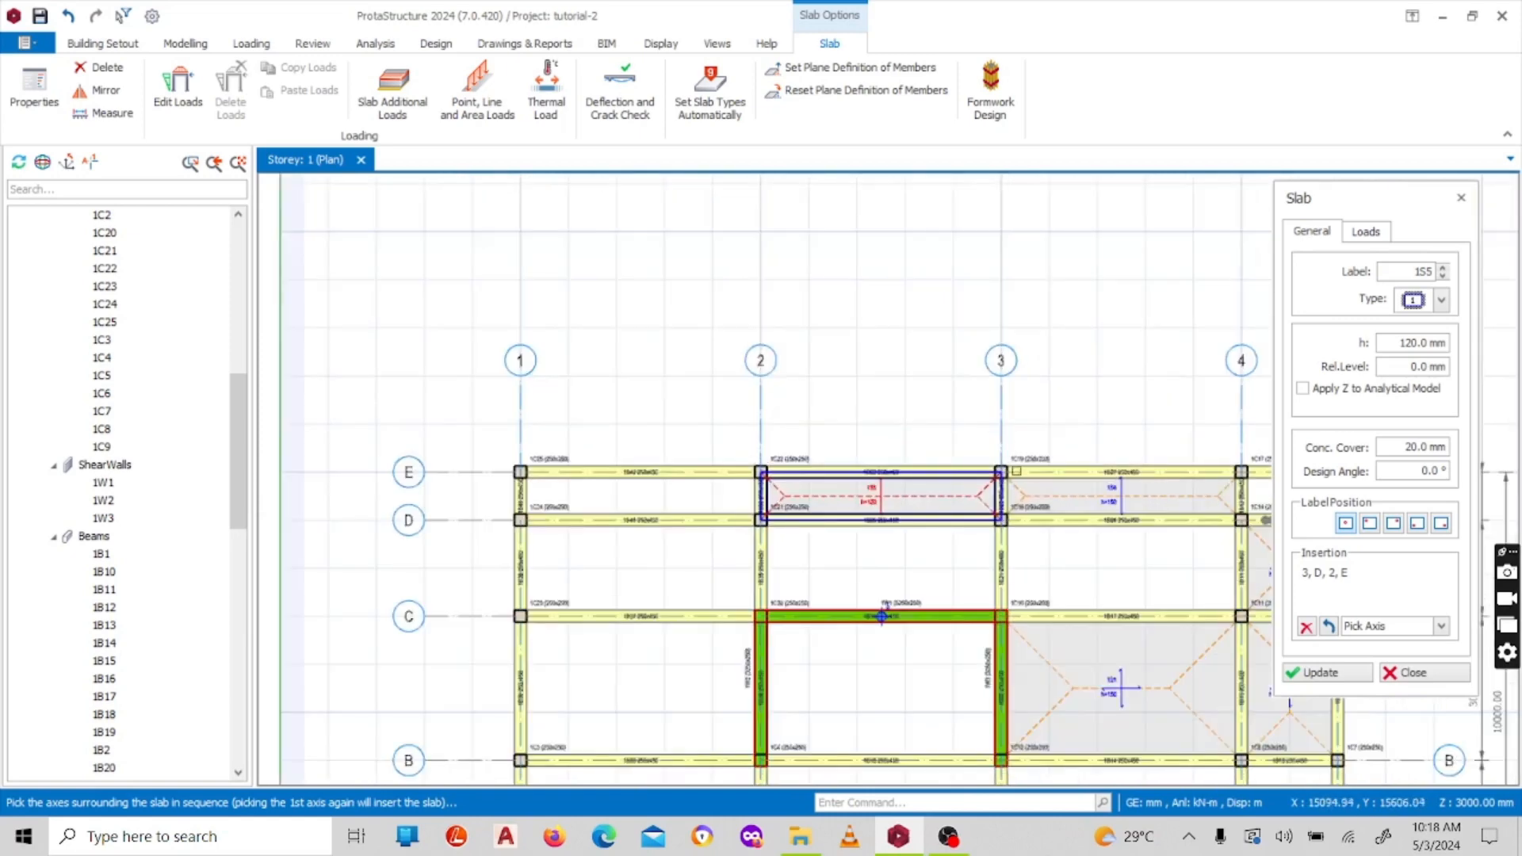
pyautogui.scroll(-1, 690, 436)
pyautogui.scroll(1, 543, 482)
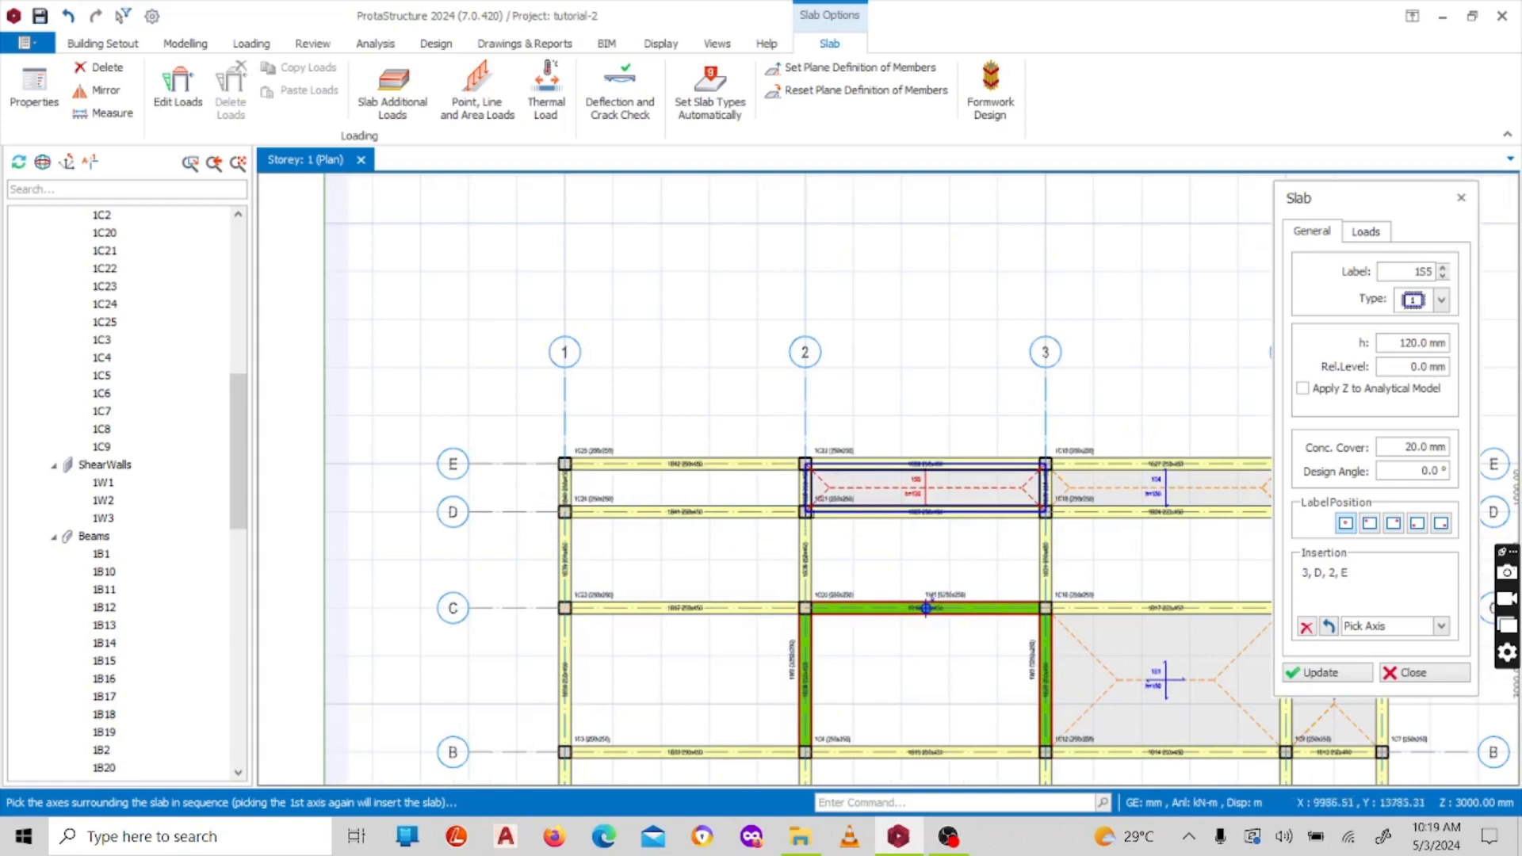
pyautogui.scroll(1, 797, 410)
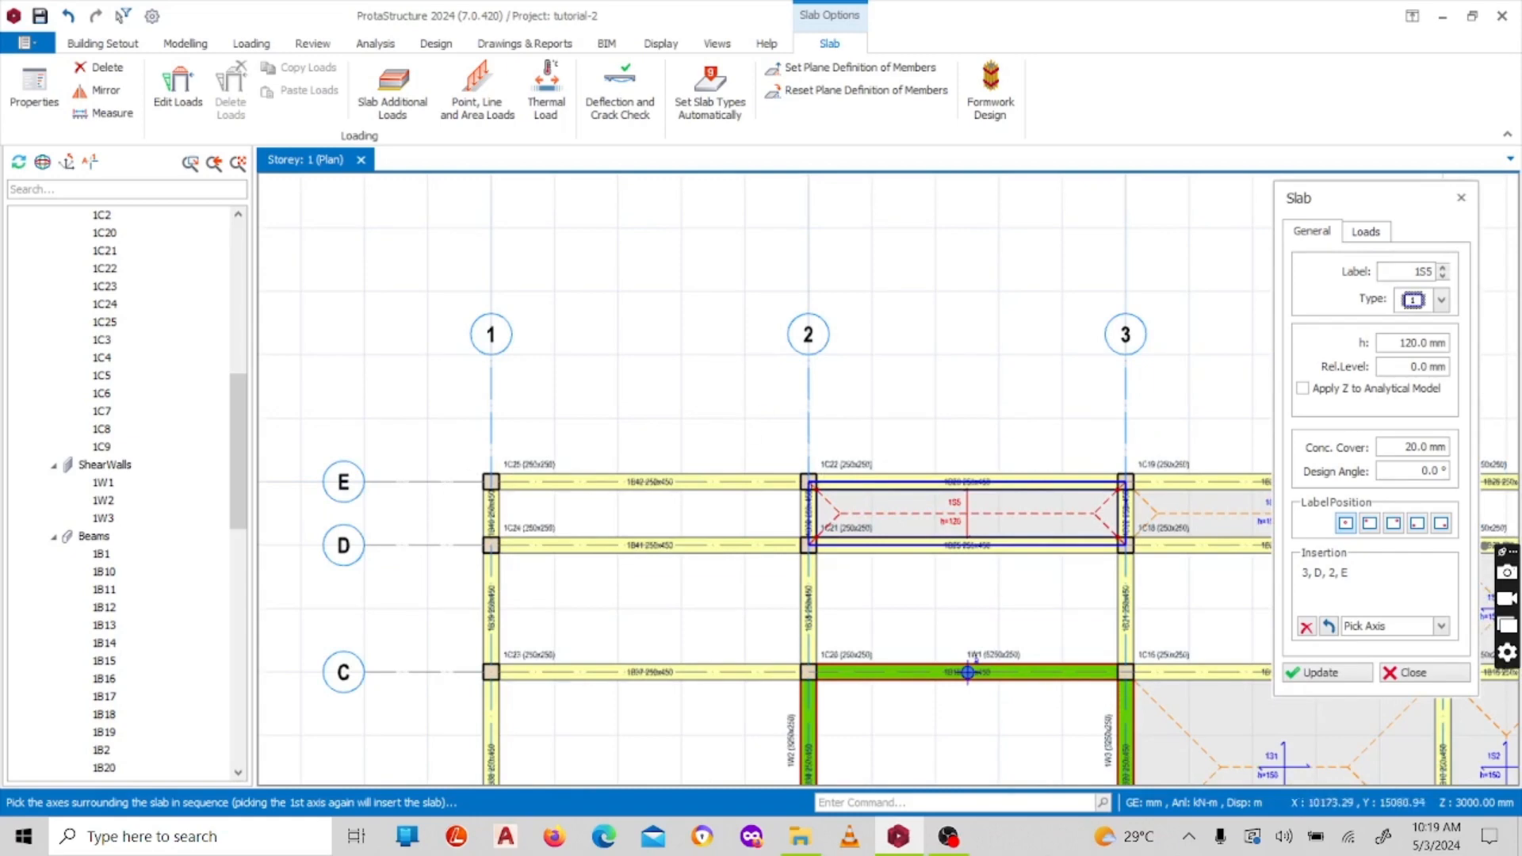
pyautogui.scroll(-1, 678, 444)
pyautogui.scroll(1, 812, 436)
pyautogui.scroll(-1, 1059, 429)
pyautogui.scroll(1, 1062, 416)
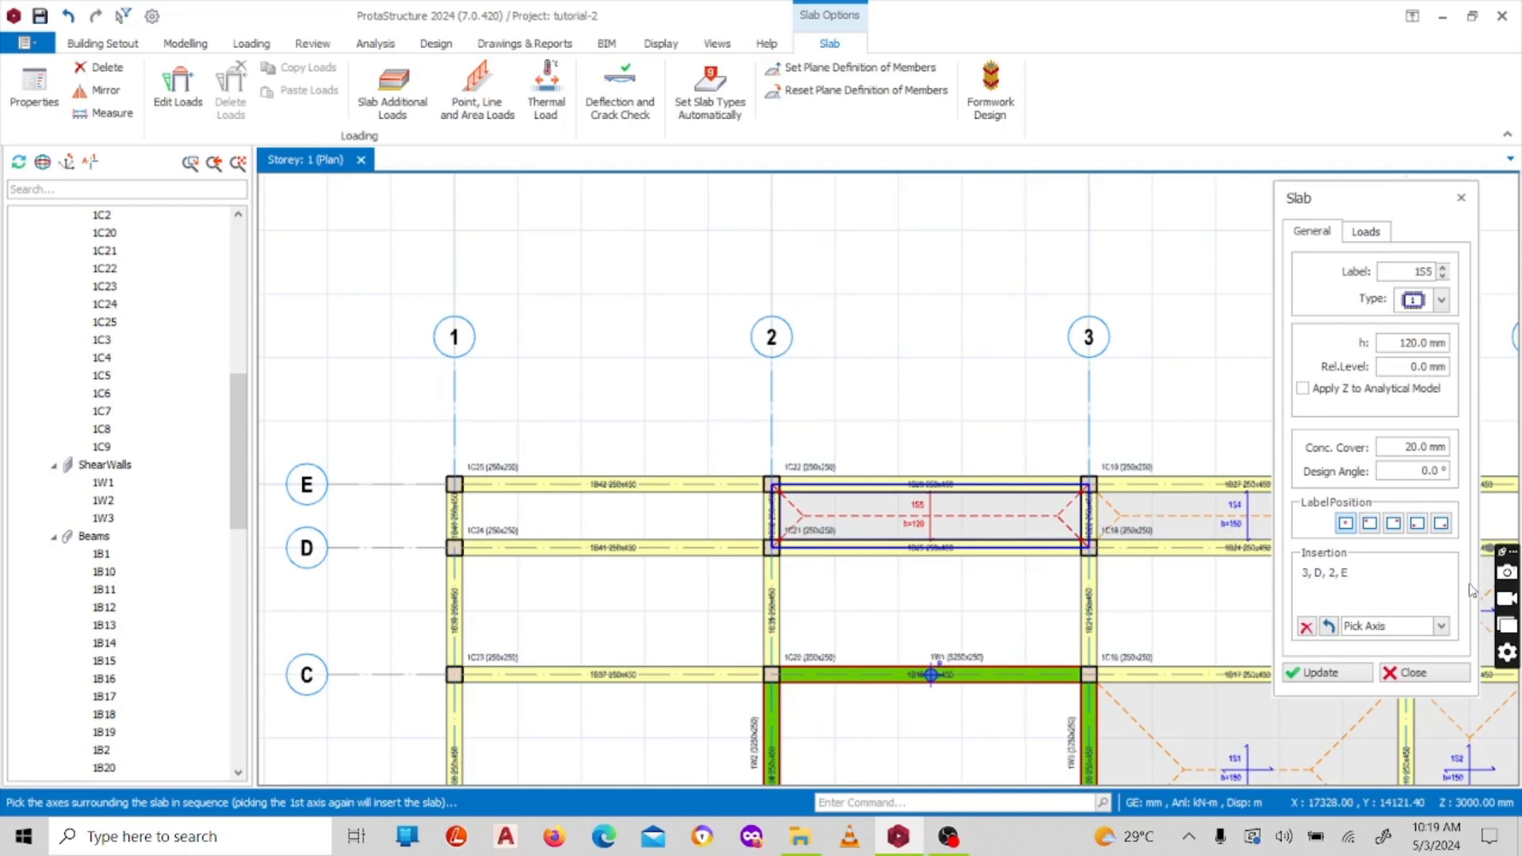
pyautogui.scroll(-2, 1470, 590)
# Step: Insert a 120 mm slab between axes 4–5 and A–B with Pick Points, picking intersections 5/B, 5/A, 4/A and 4/B
pyautogui.click(1441, 627)
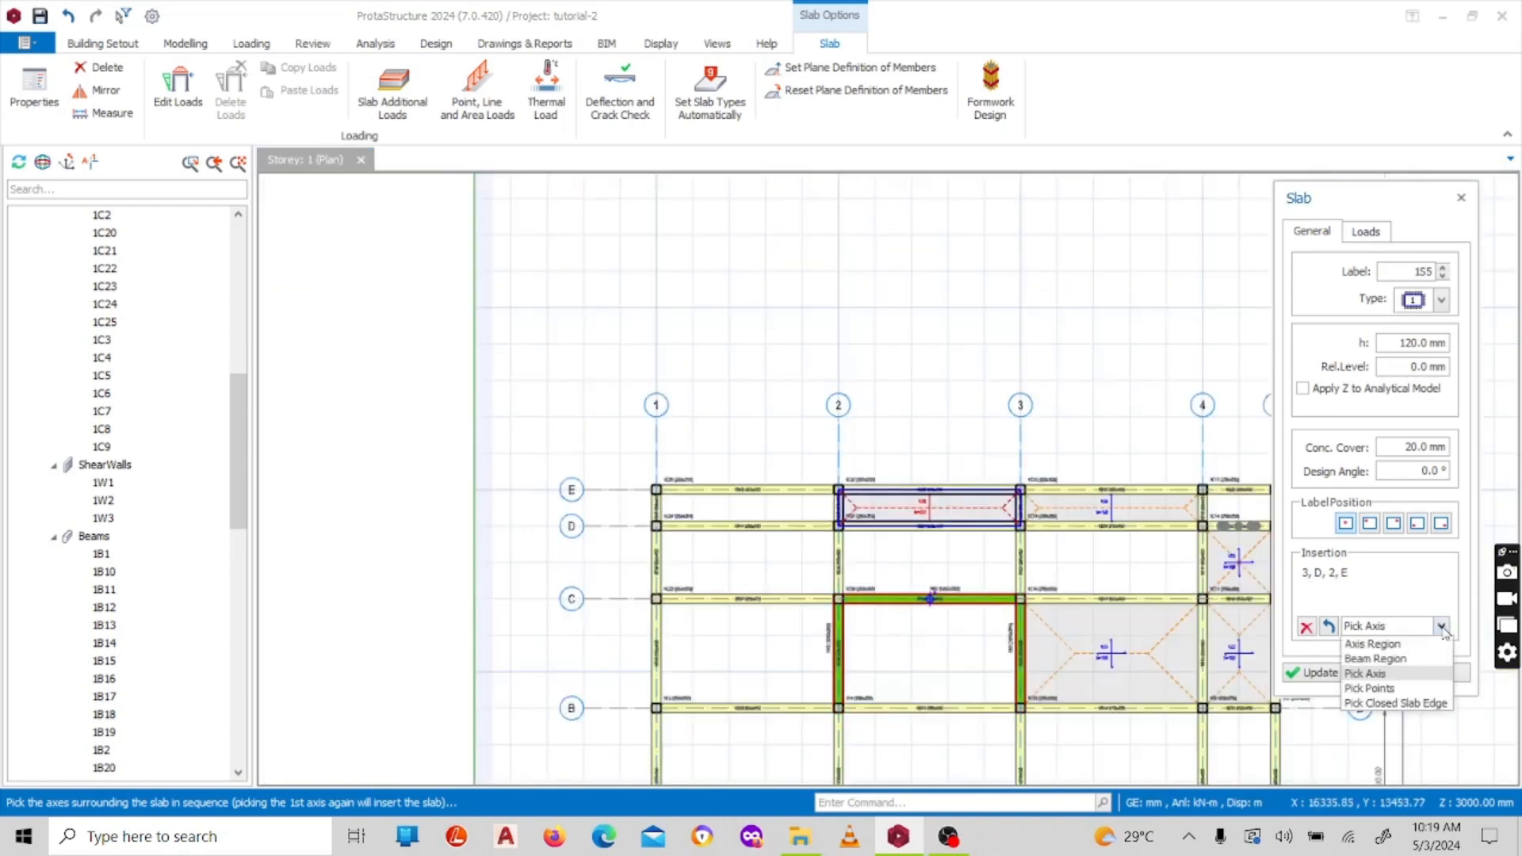
pyautogui.click(1411, 687)
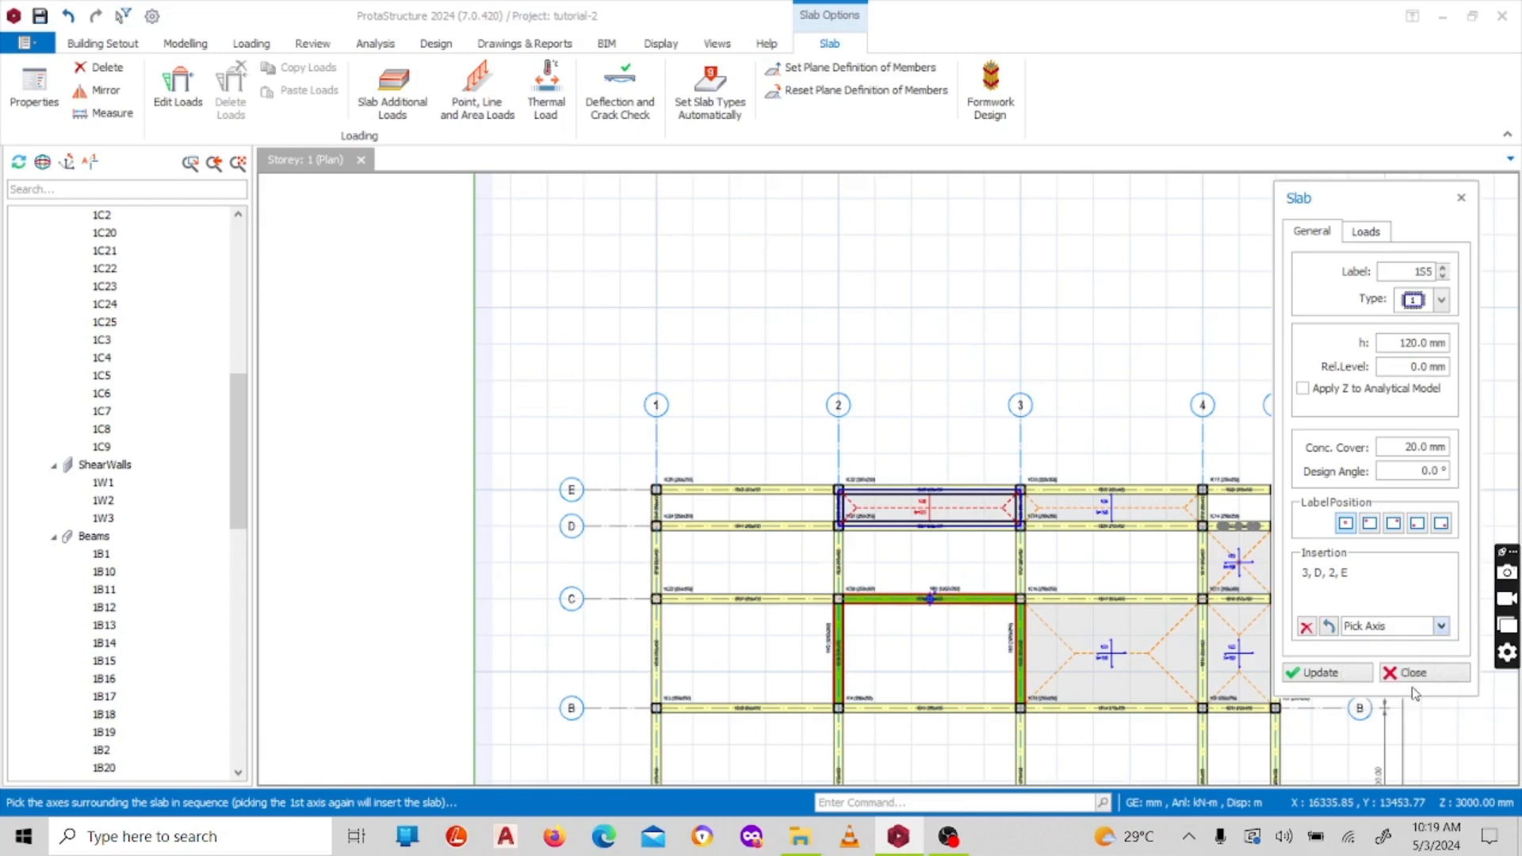
pyautogui.scroll(3, 835, 538)
pyautogui.scroll(-3, 834, 537)
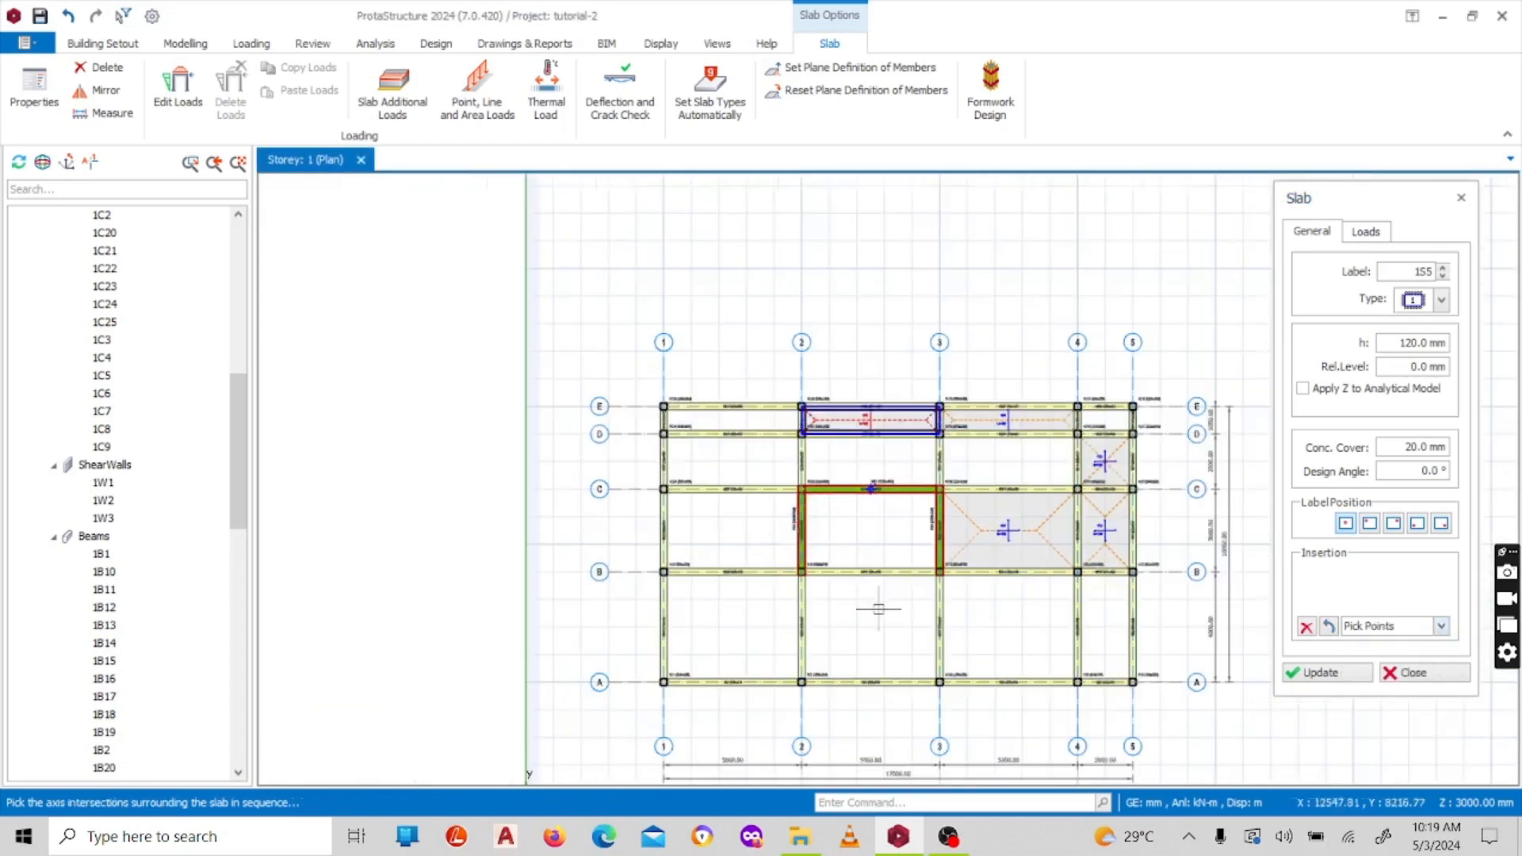
pyautogui.scroll(4, 817, 535)
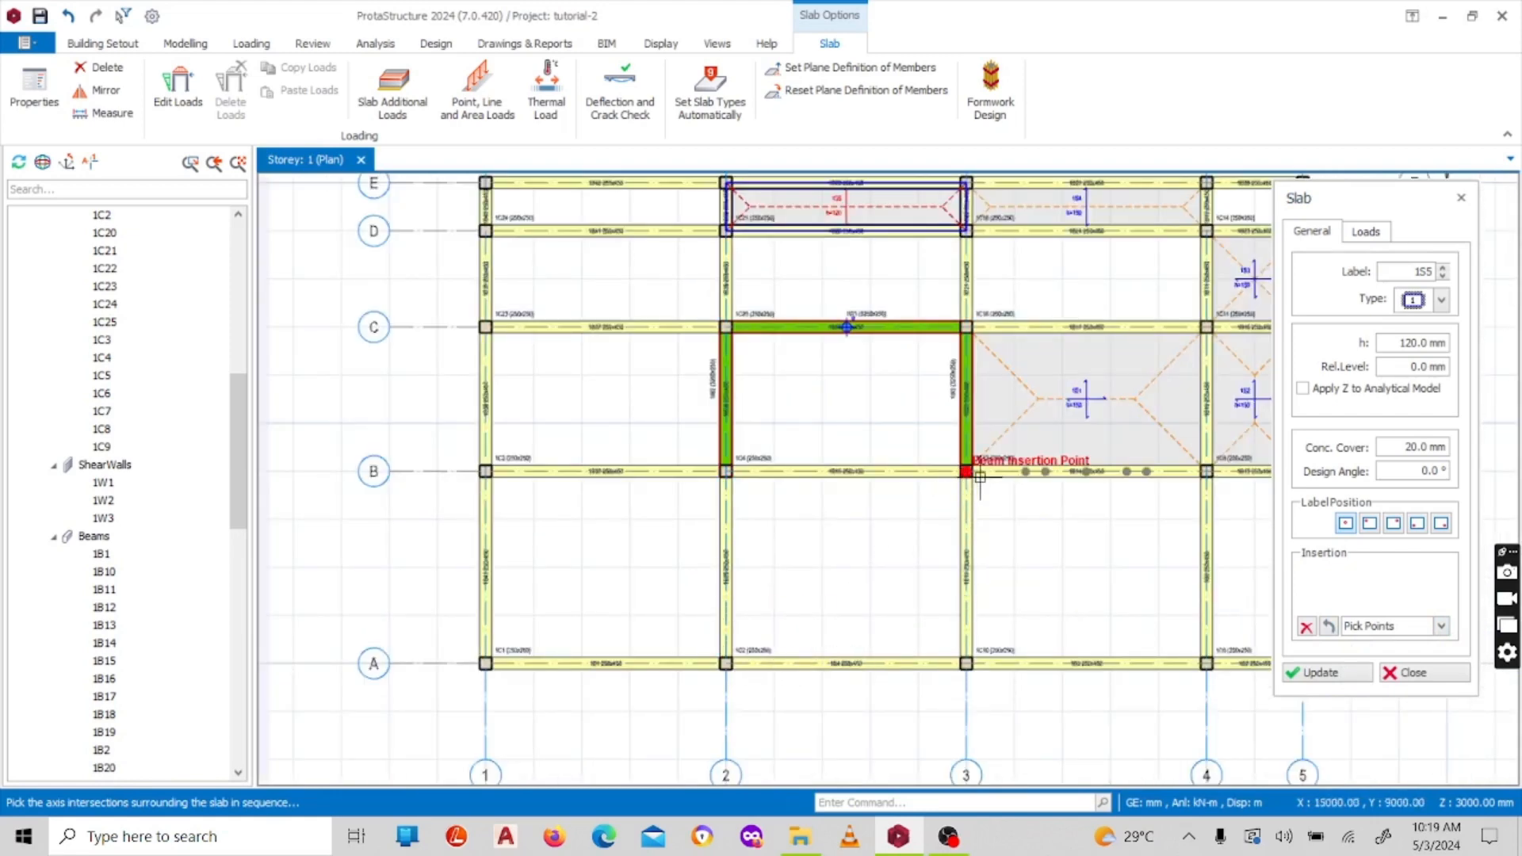
pyautogui.scroll(-2, 880, 469)
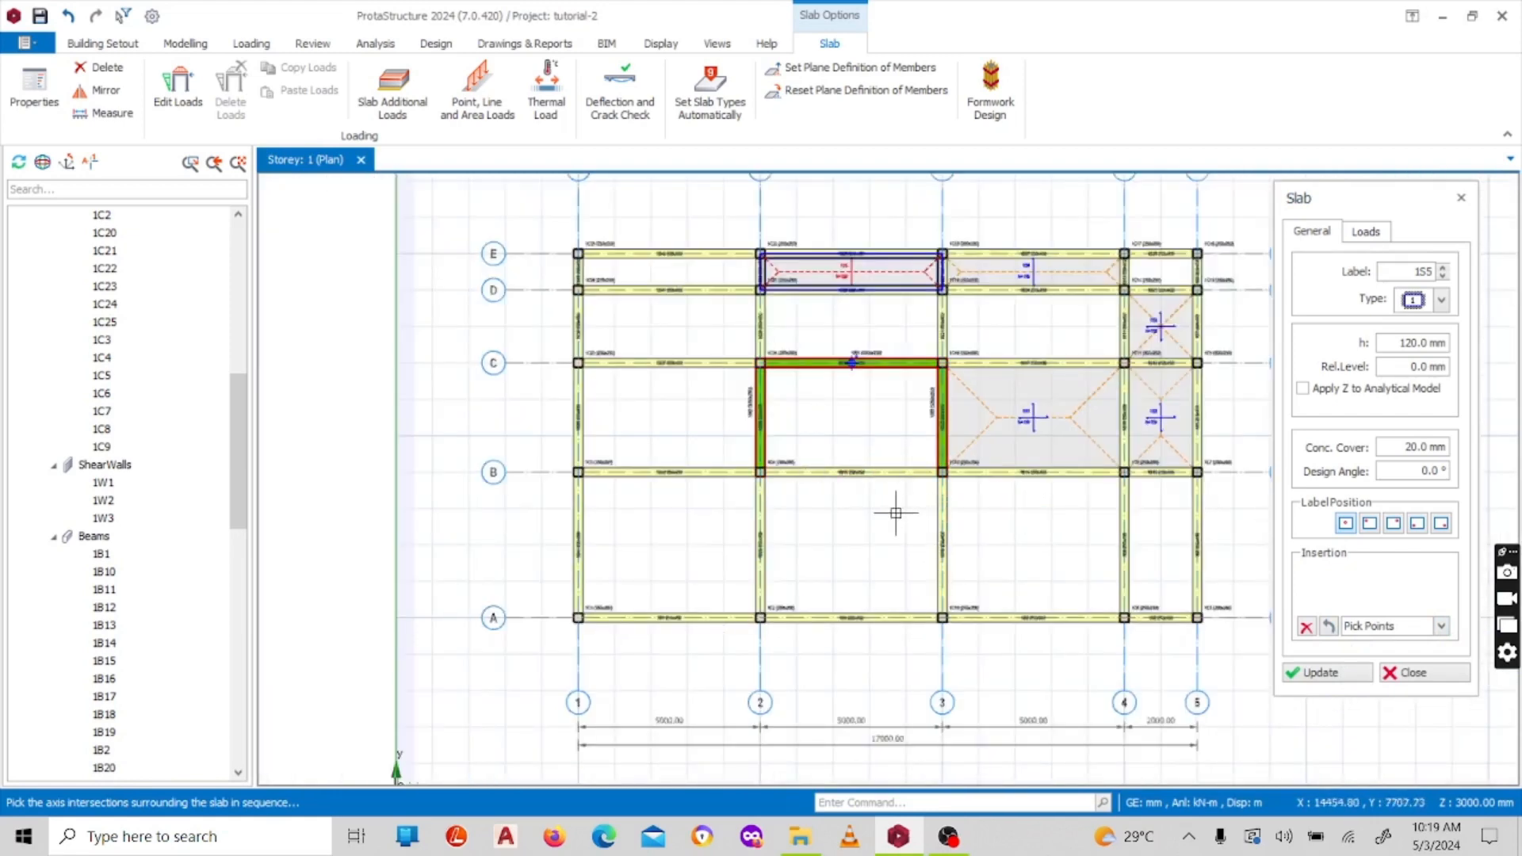
pyautogui.scroll(1, 891, 513)
pyautogui.scroll(-2, 892, 473)
pyautogui.scroll(3, 1113, 487)
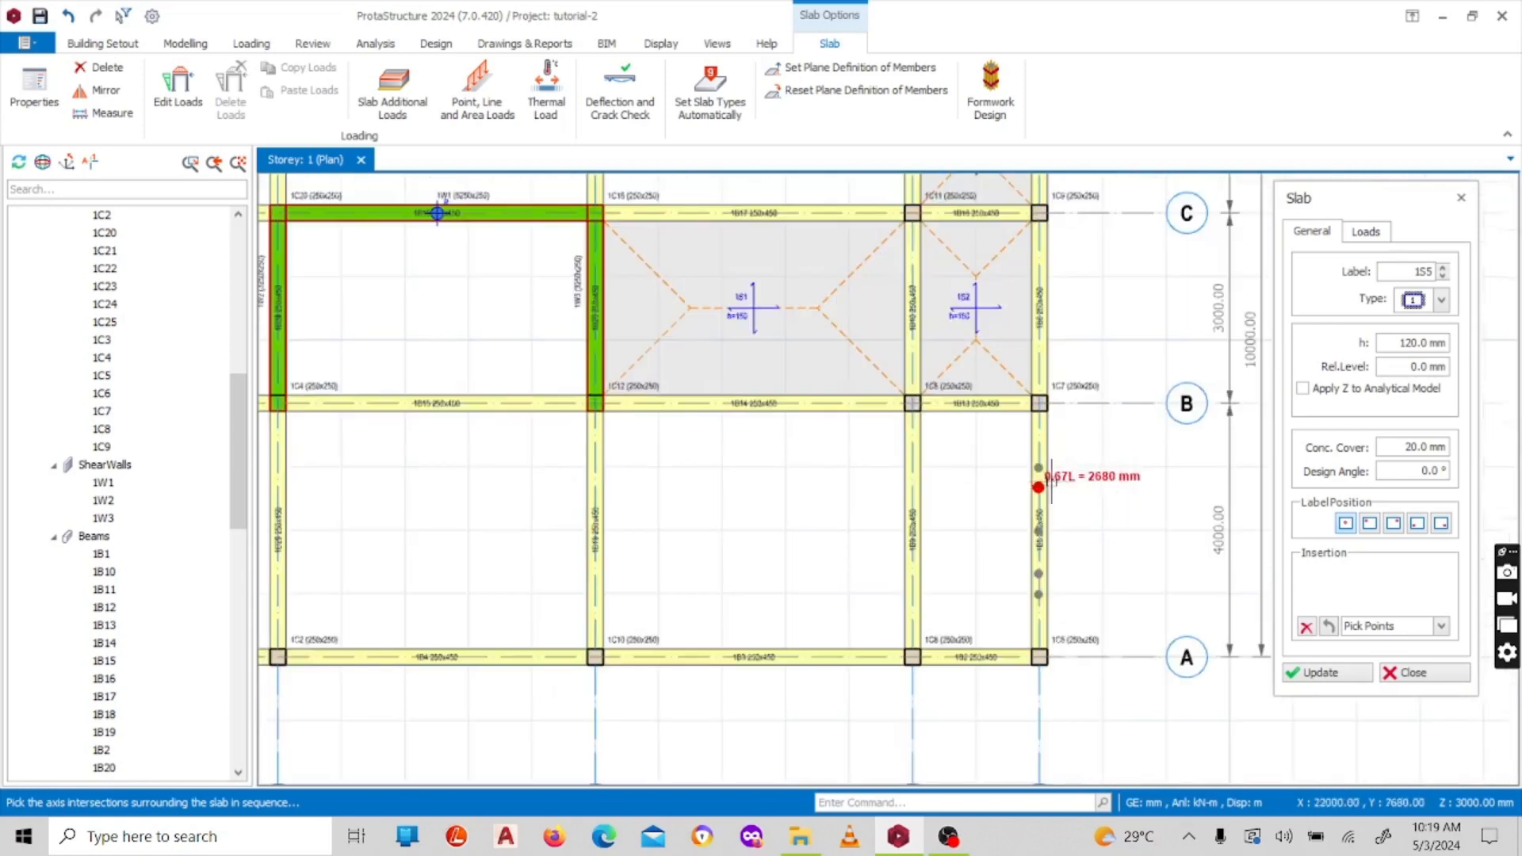
pyautogui.click(1038, 404)
pyautogui.click(1046, 432)
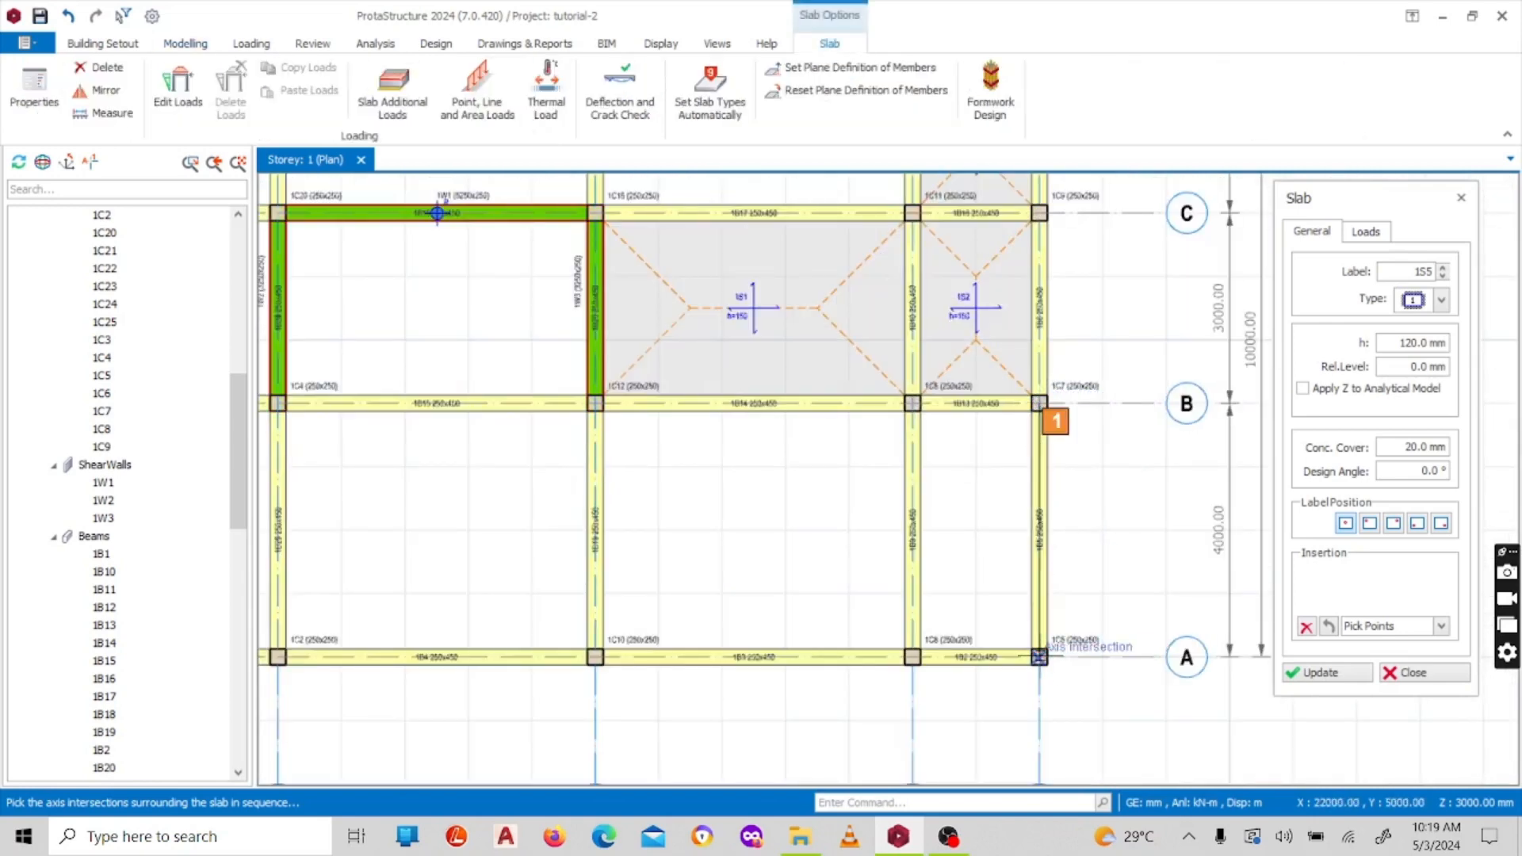
pyautogui.click(1039, 657)
pyautogui.click(911, 657)
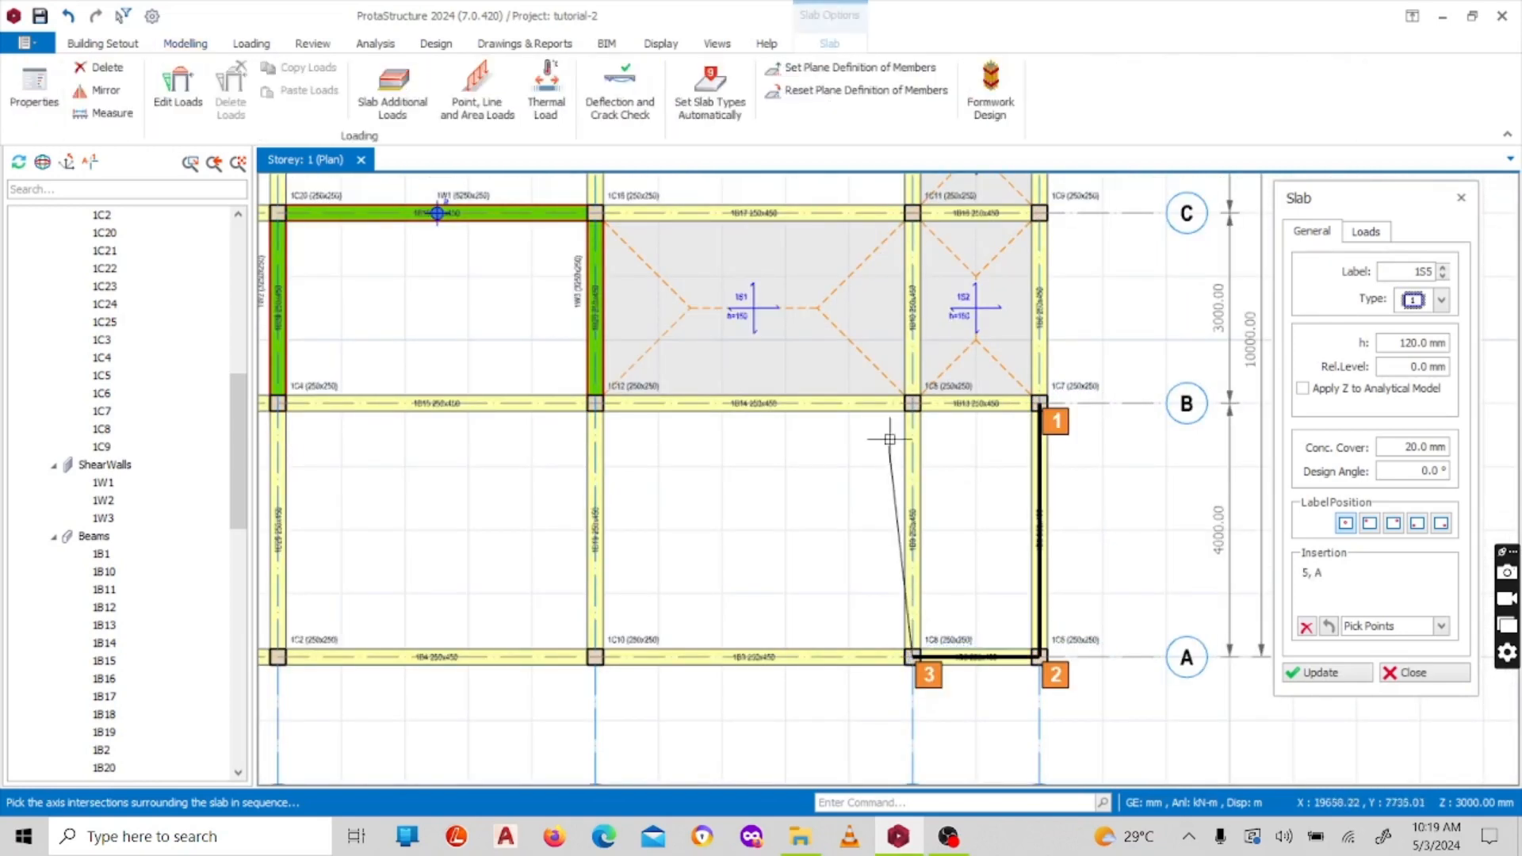
pyautogui.click(912, 403)
pyautogui.scroll(-2, 792, 502)
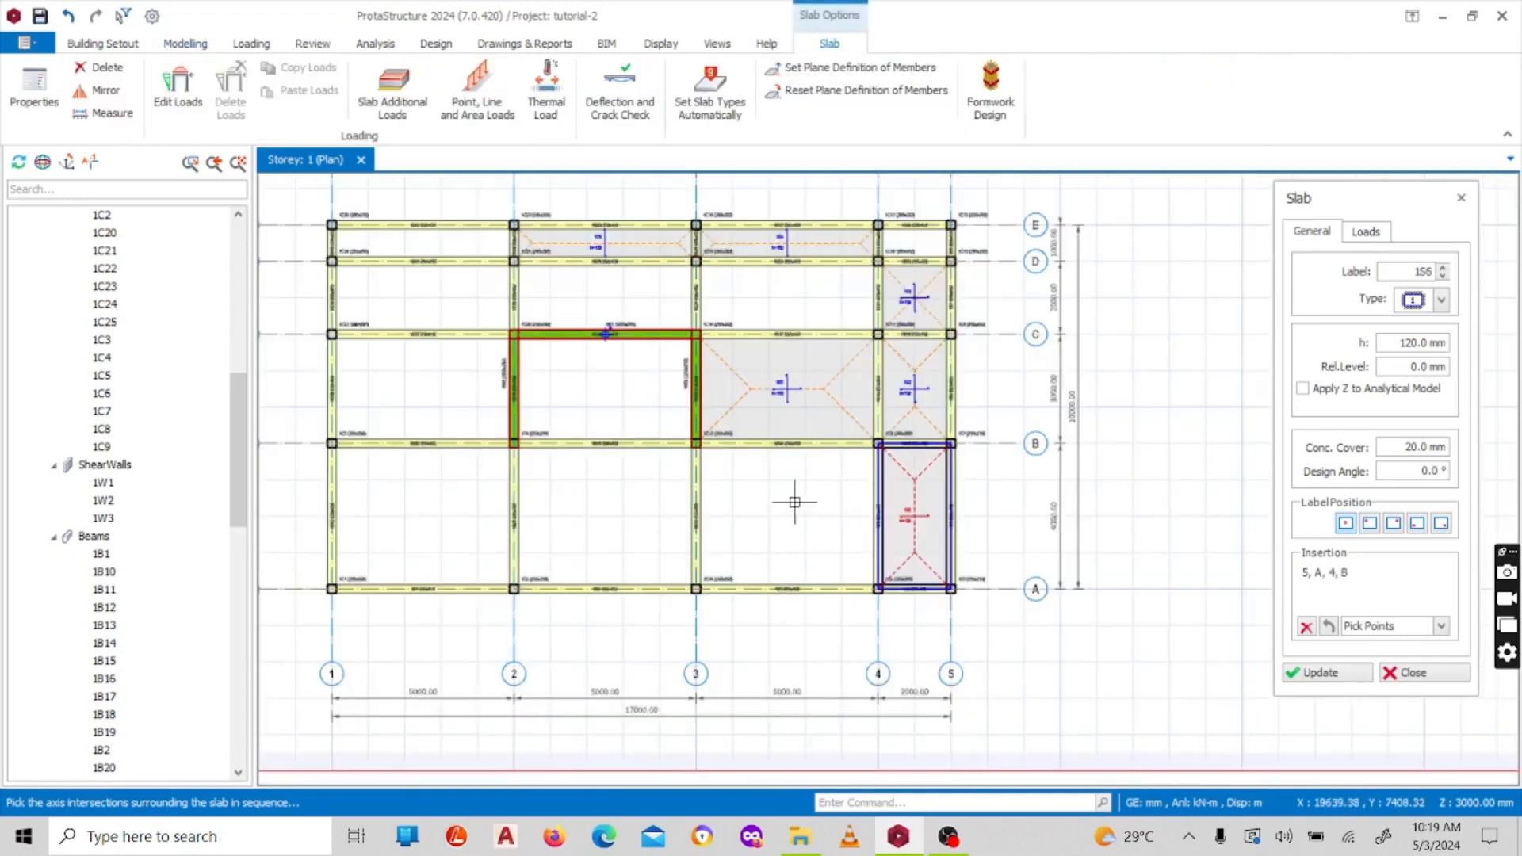
# Step: Insert 120 mm slabs between axes C–D in the 3–4 and 2–3 bays using the Beam Region method
pyautogui.scroll(2, 835, 504)
pyautogui.click(1443, 627)
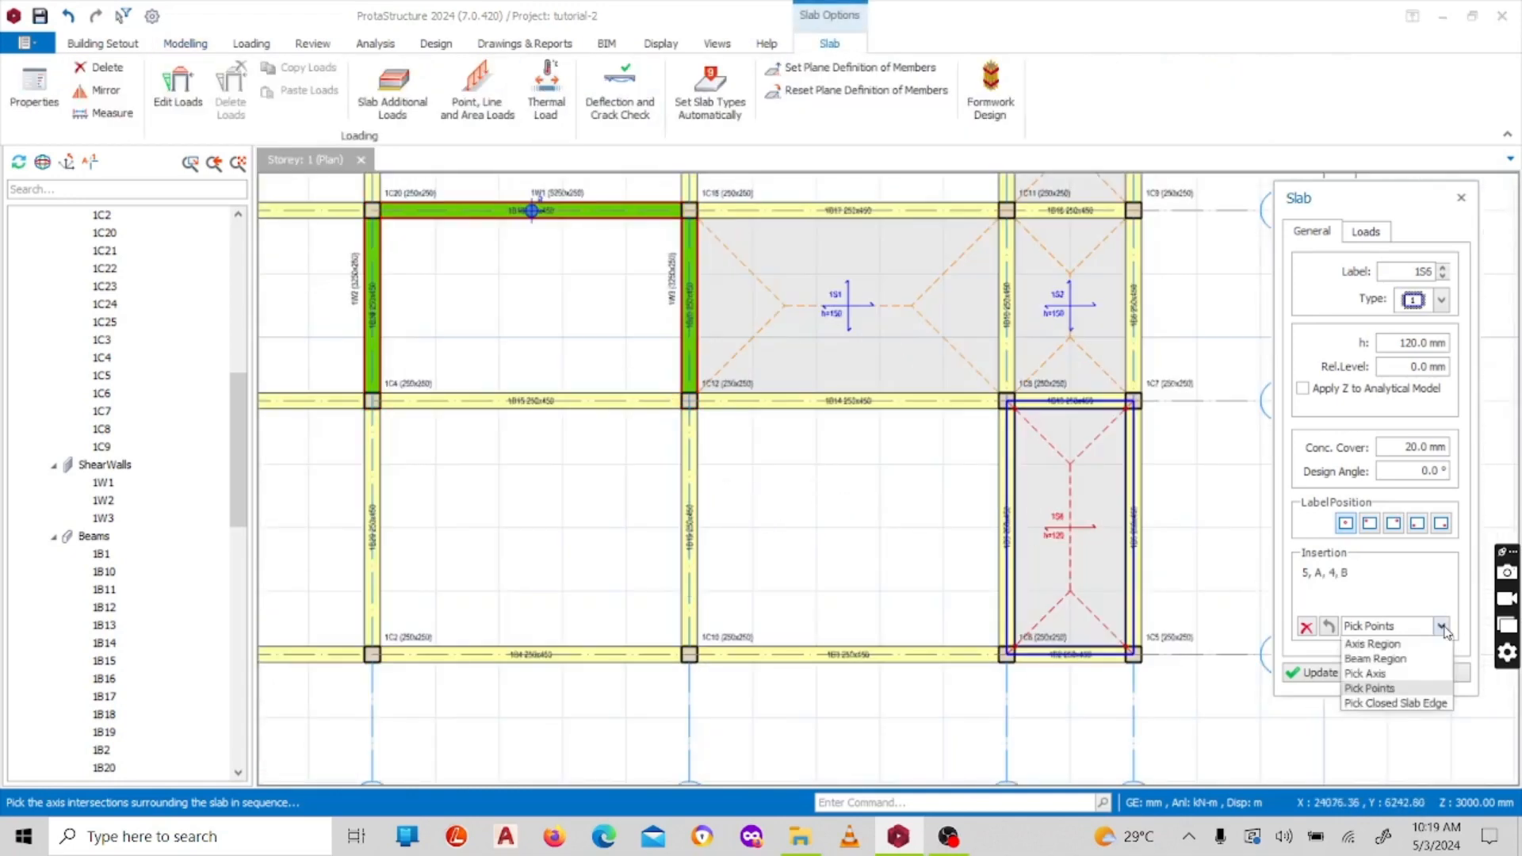
pyautogui.click(1393, 655)
pyautogui.scroll(-5, 980, 478)
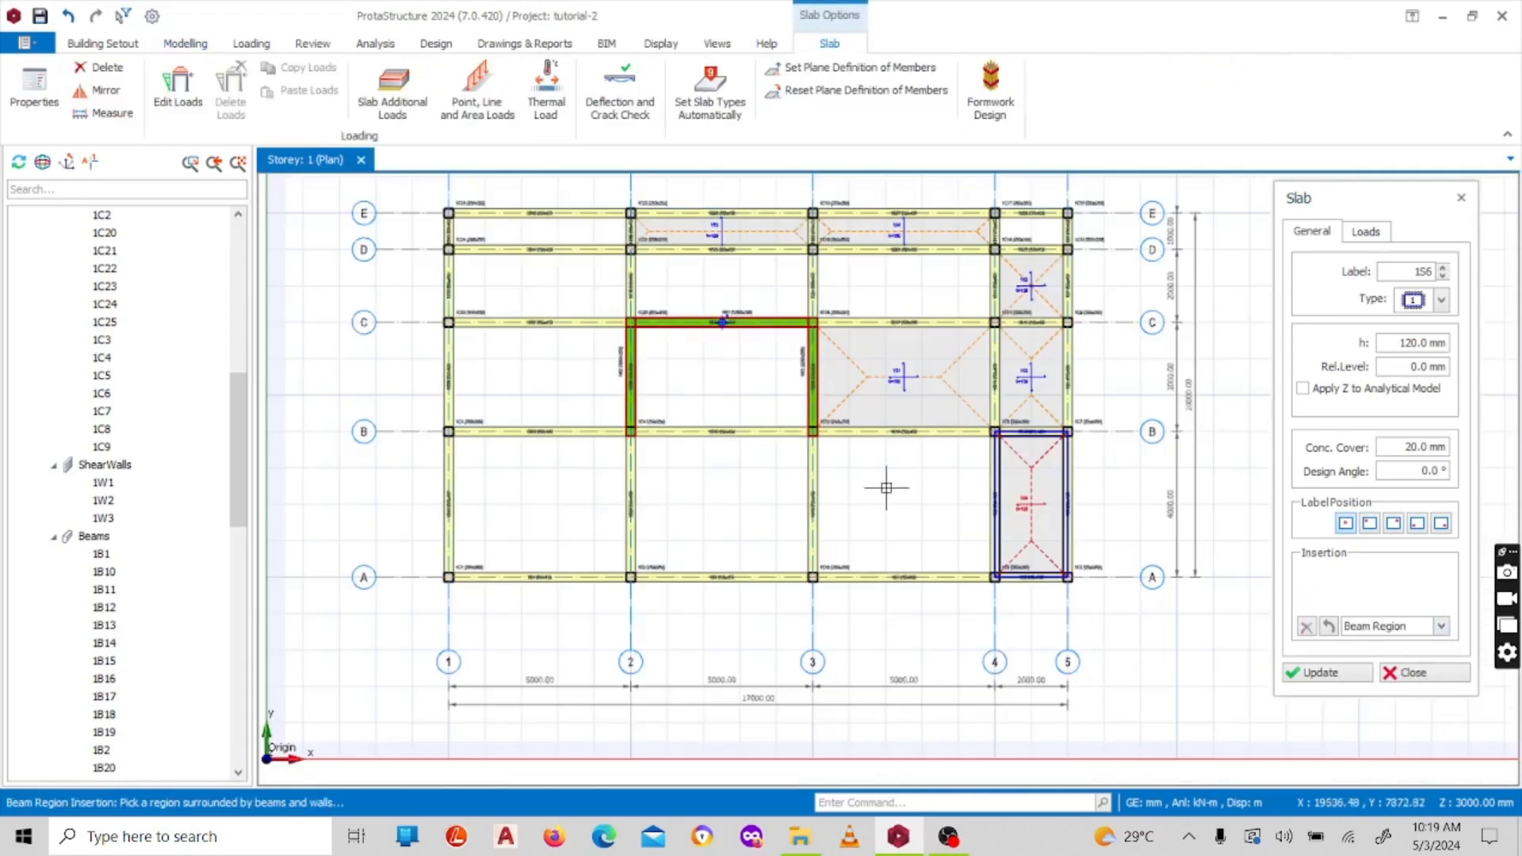
pyautogui.scroll(3, 680, 344)
pyautogui.scroll(-2, 716, 392)
pyautogui.scroll(3, 841, 397)
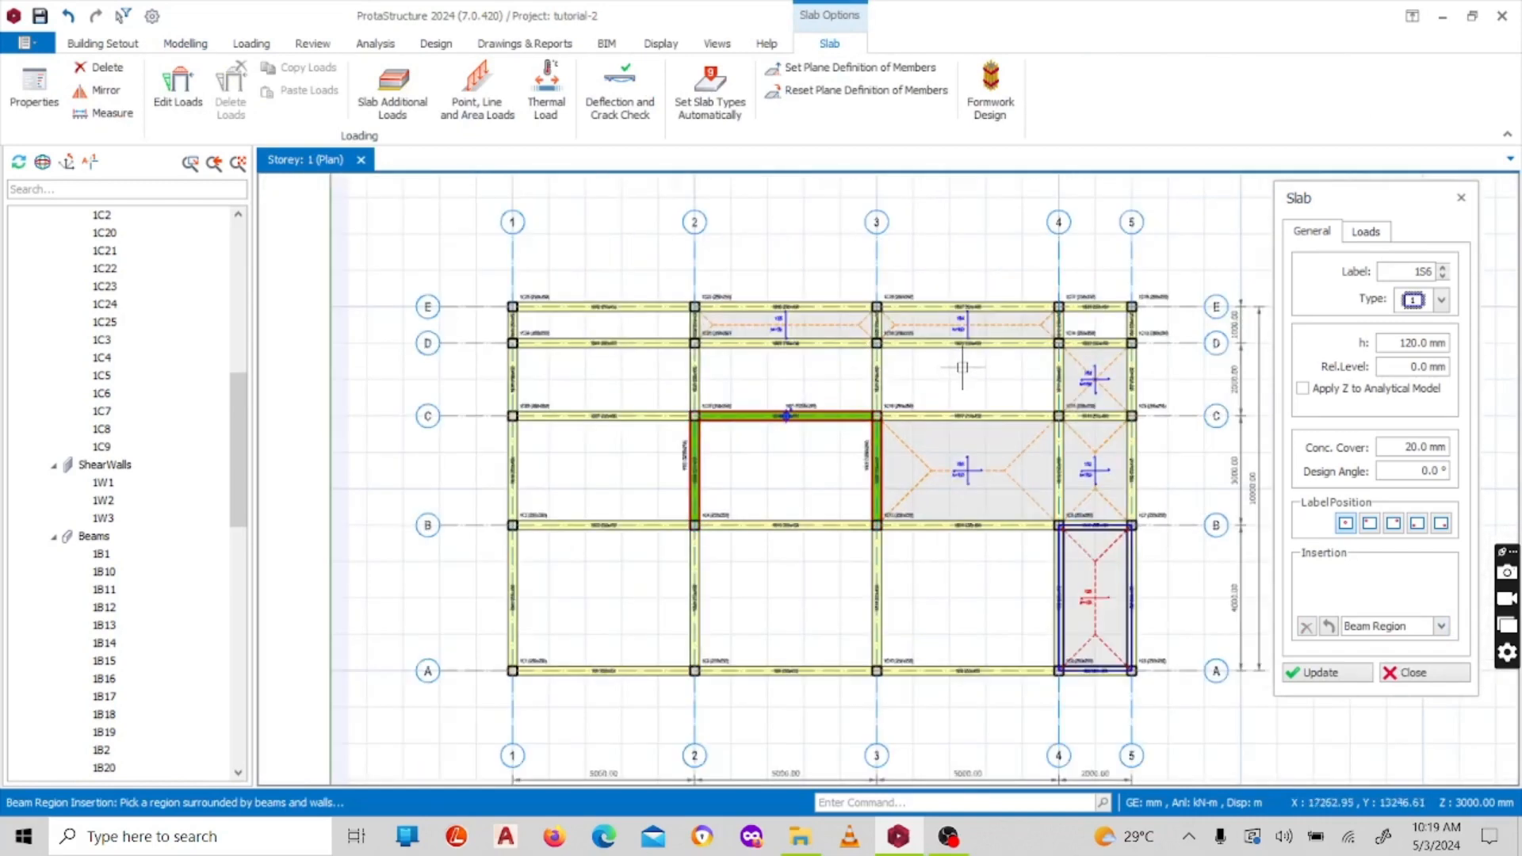
pyautogui.click(968, 376)
pyautogui.click(785, 377)
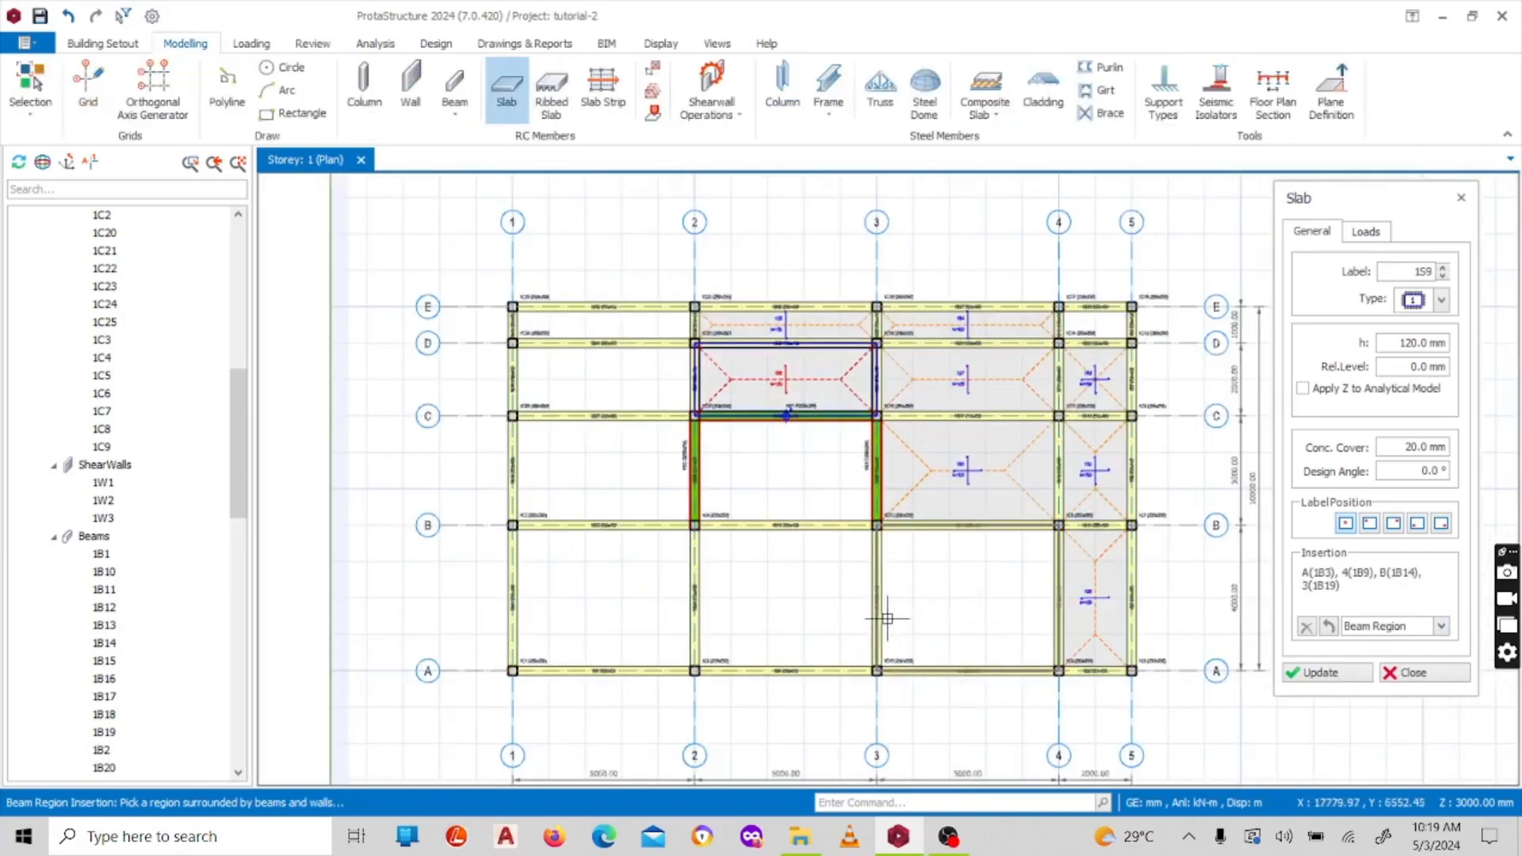
# Step: Insert 120 mm slabs with Beam Region between axes A–B in the 3–4, 2–3 and 1–2 bays
pyautogui.click(935, 619)
pyautogui.click(821, 616)
pyautogui.click(590, 528)
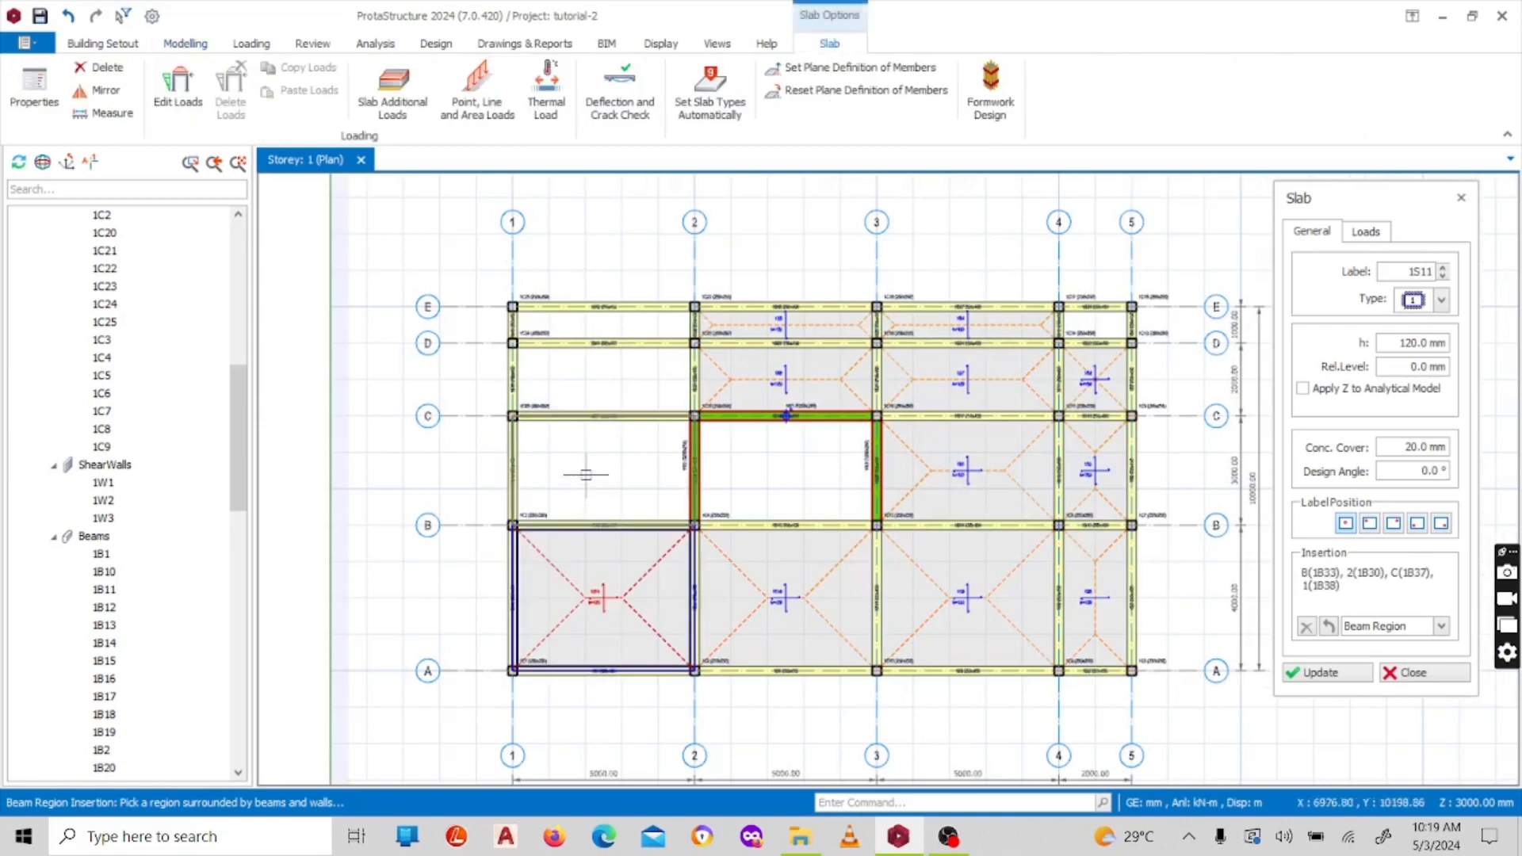
# Step: Insert 120 mm slabs with Beam Region between axes 1–2 in the B–C, C–D and D–E bays, and leave the command
pyautogui.click(578, 469)
pyautogui.click(590, 379)
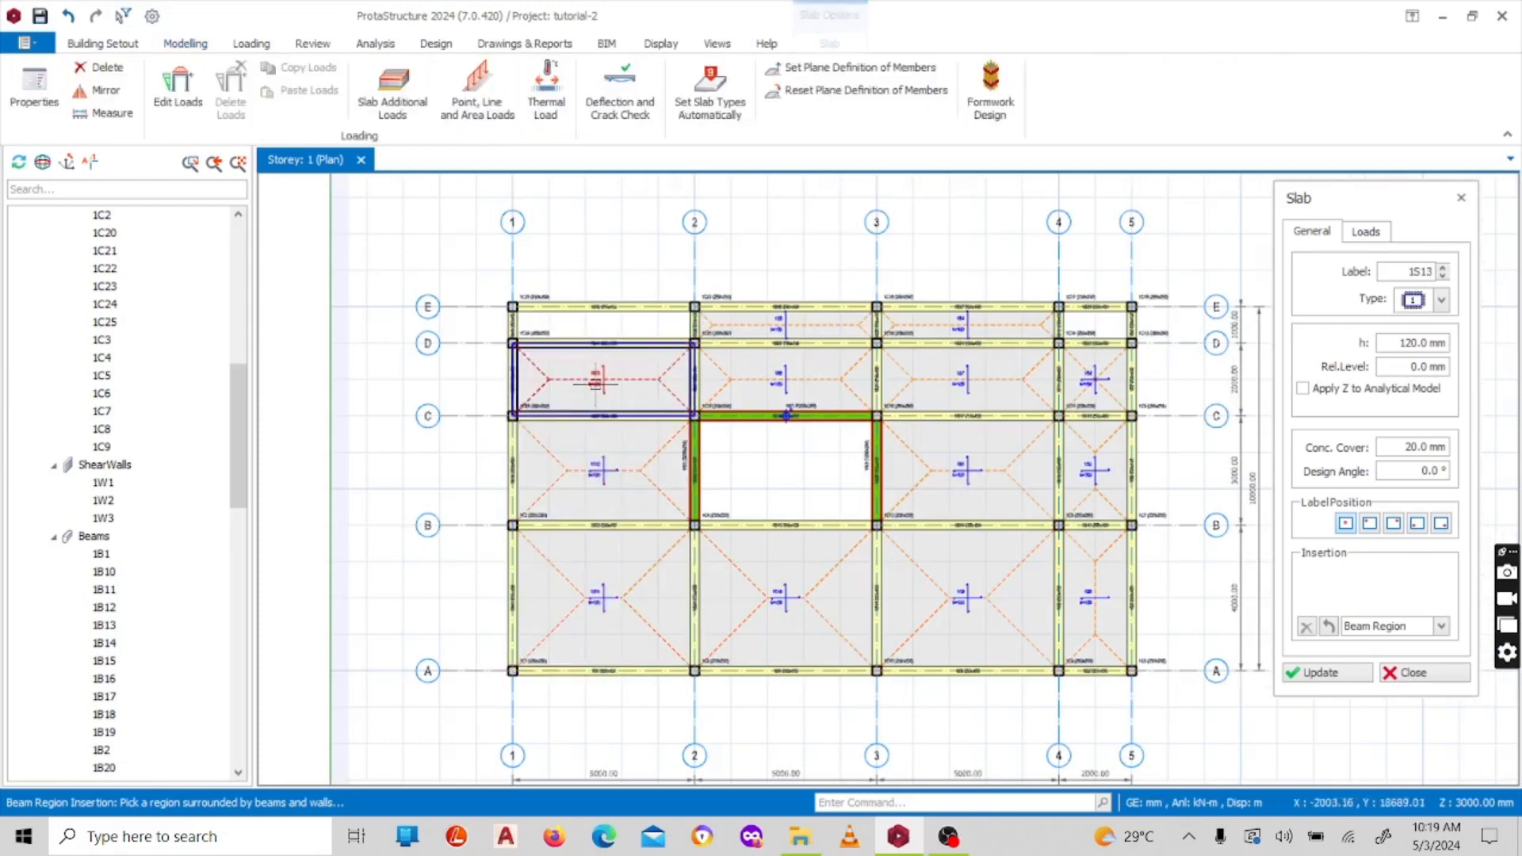
pyautogui.click(608, 323)
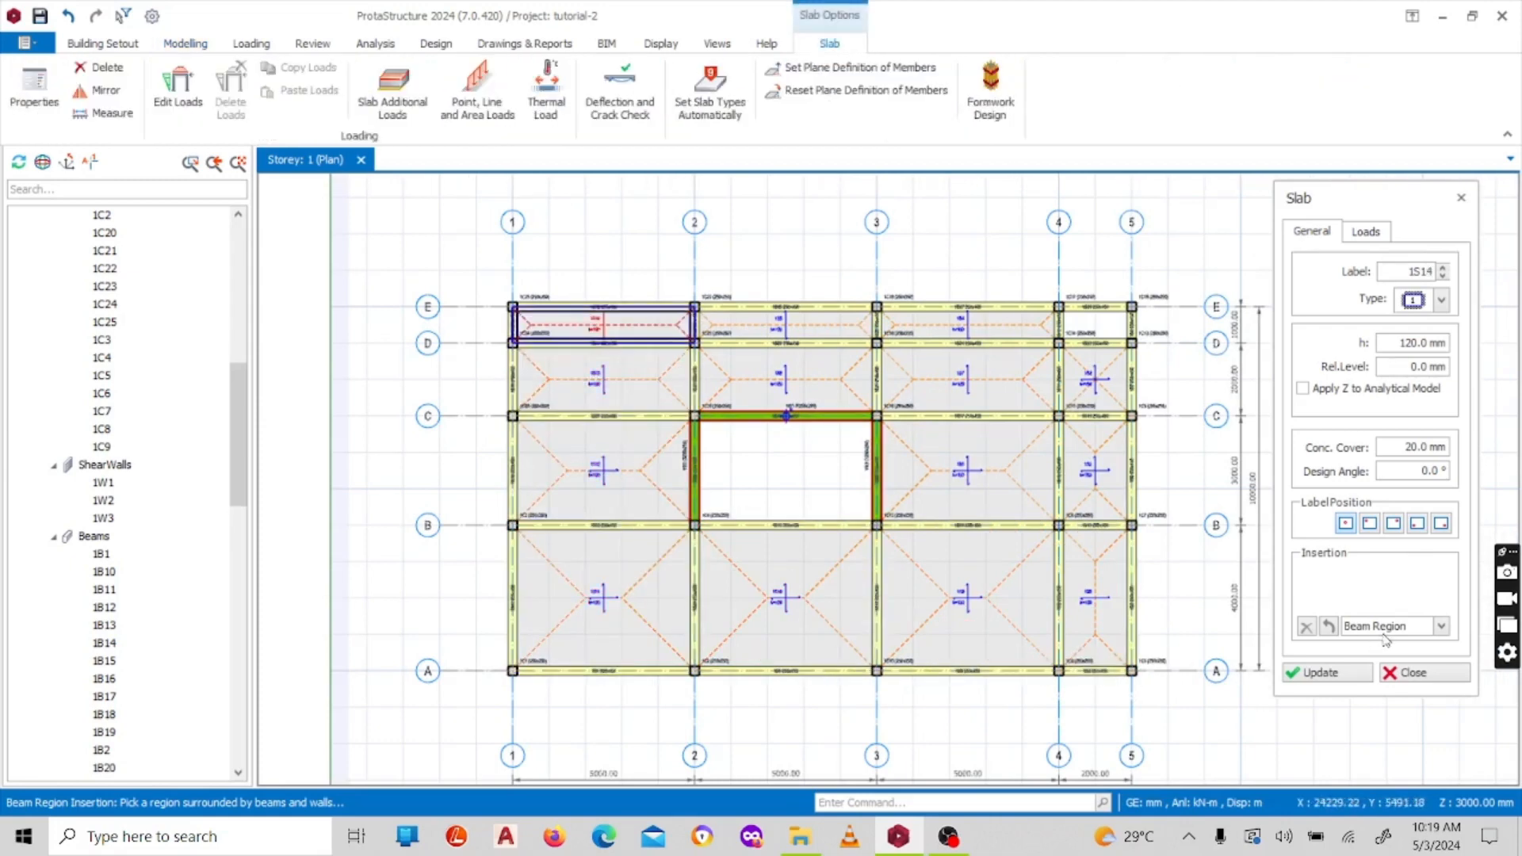
pyautogui.click(1411, 674)
# Step: Examine the slab layout across the Storey 1 plan, including the open bay enclosed by the shear walls
pyautogui.scroll(4, 872, 464)
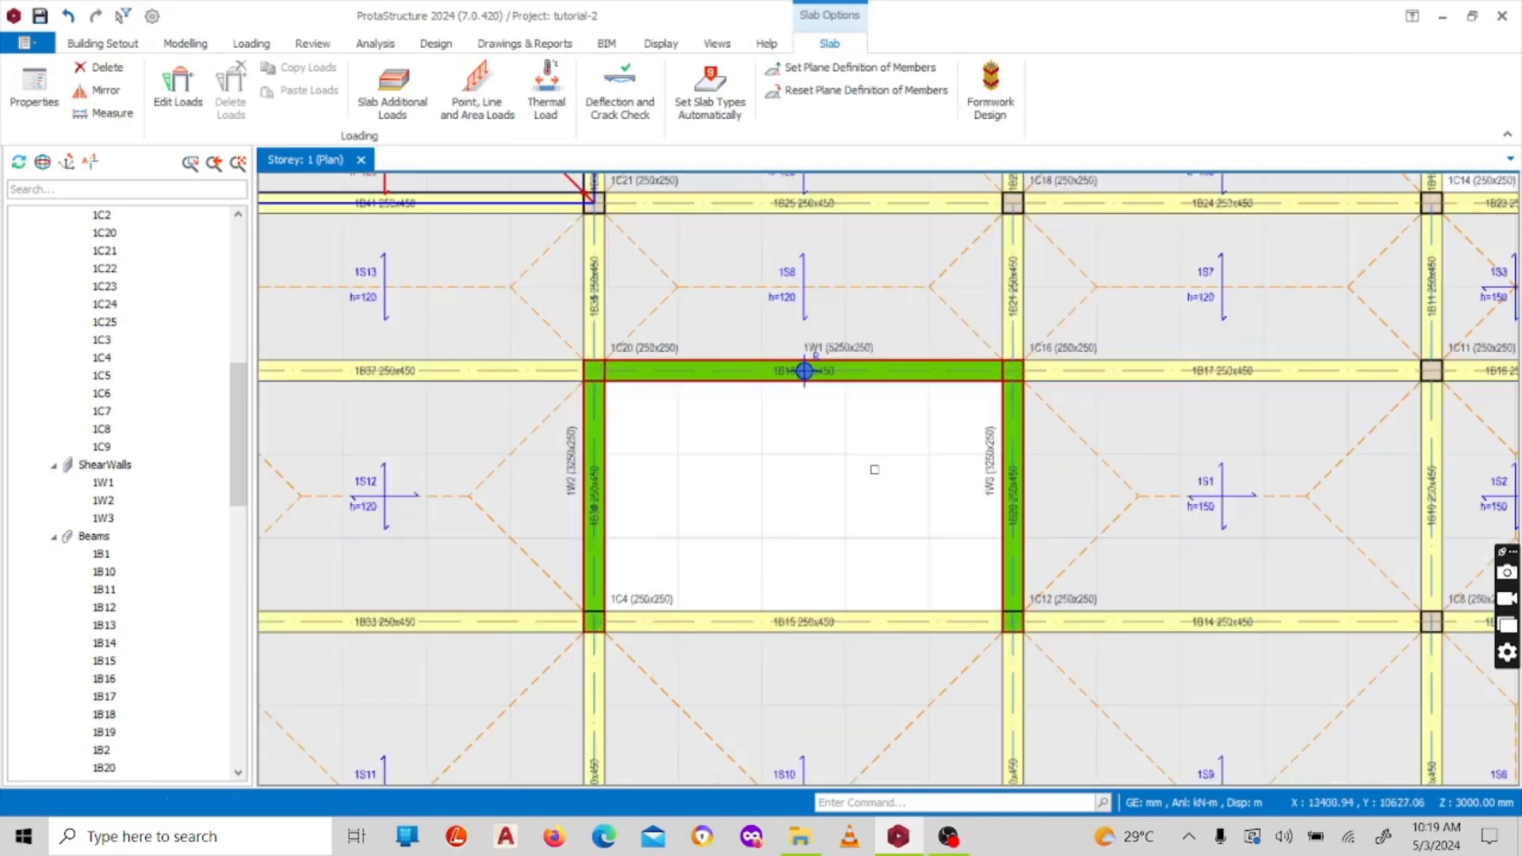
pyautogui.scroll(-5, 825, 442)
pyautogui.scroll(5, 786, 421)
pyautogui.scroll(-5, 722, 439)
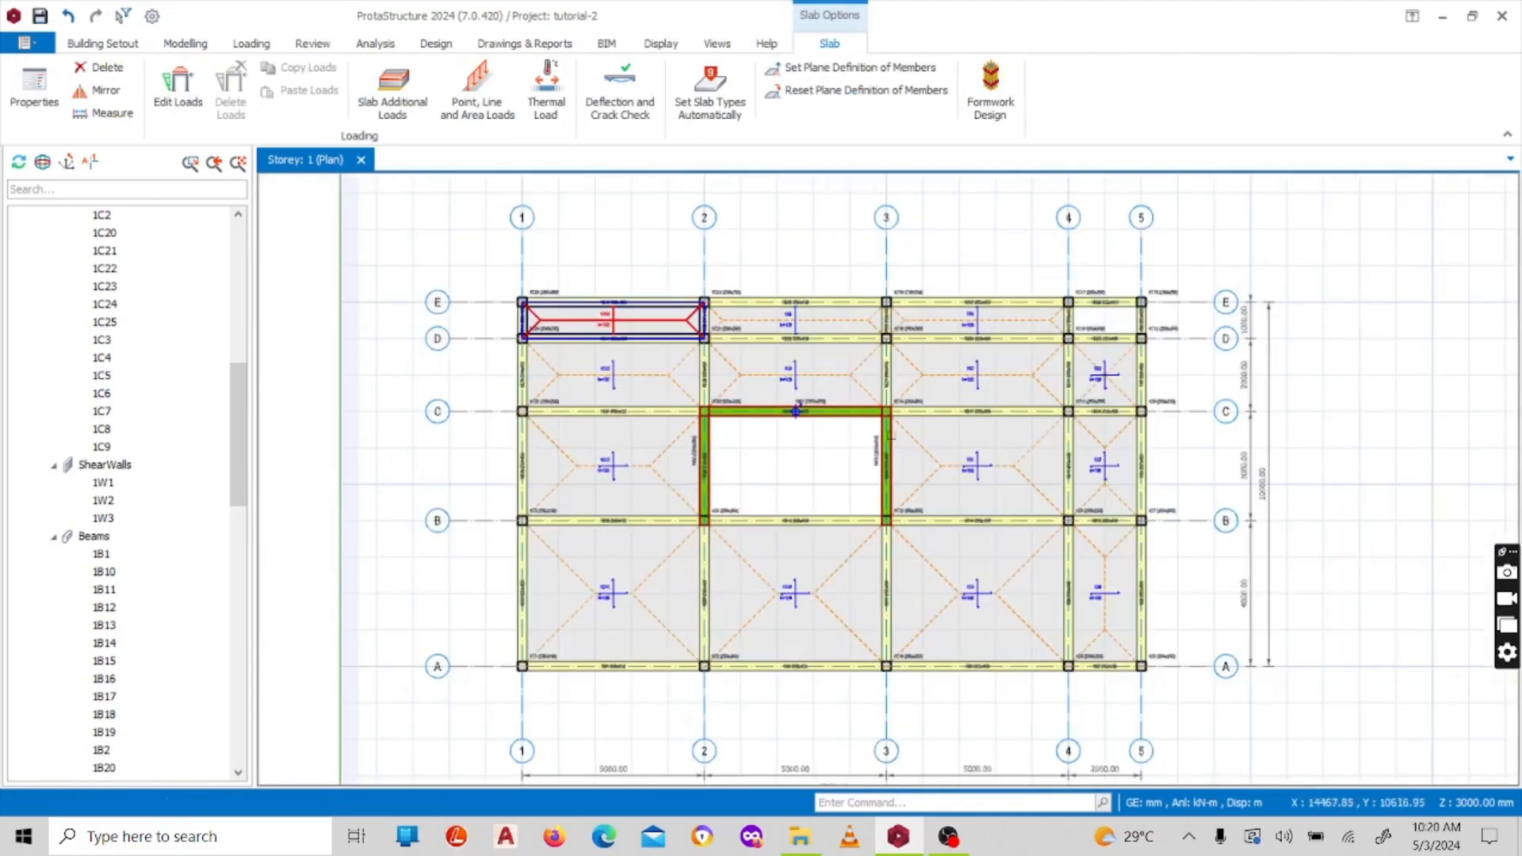
pyautogui.scroll(4, 926, 485)
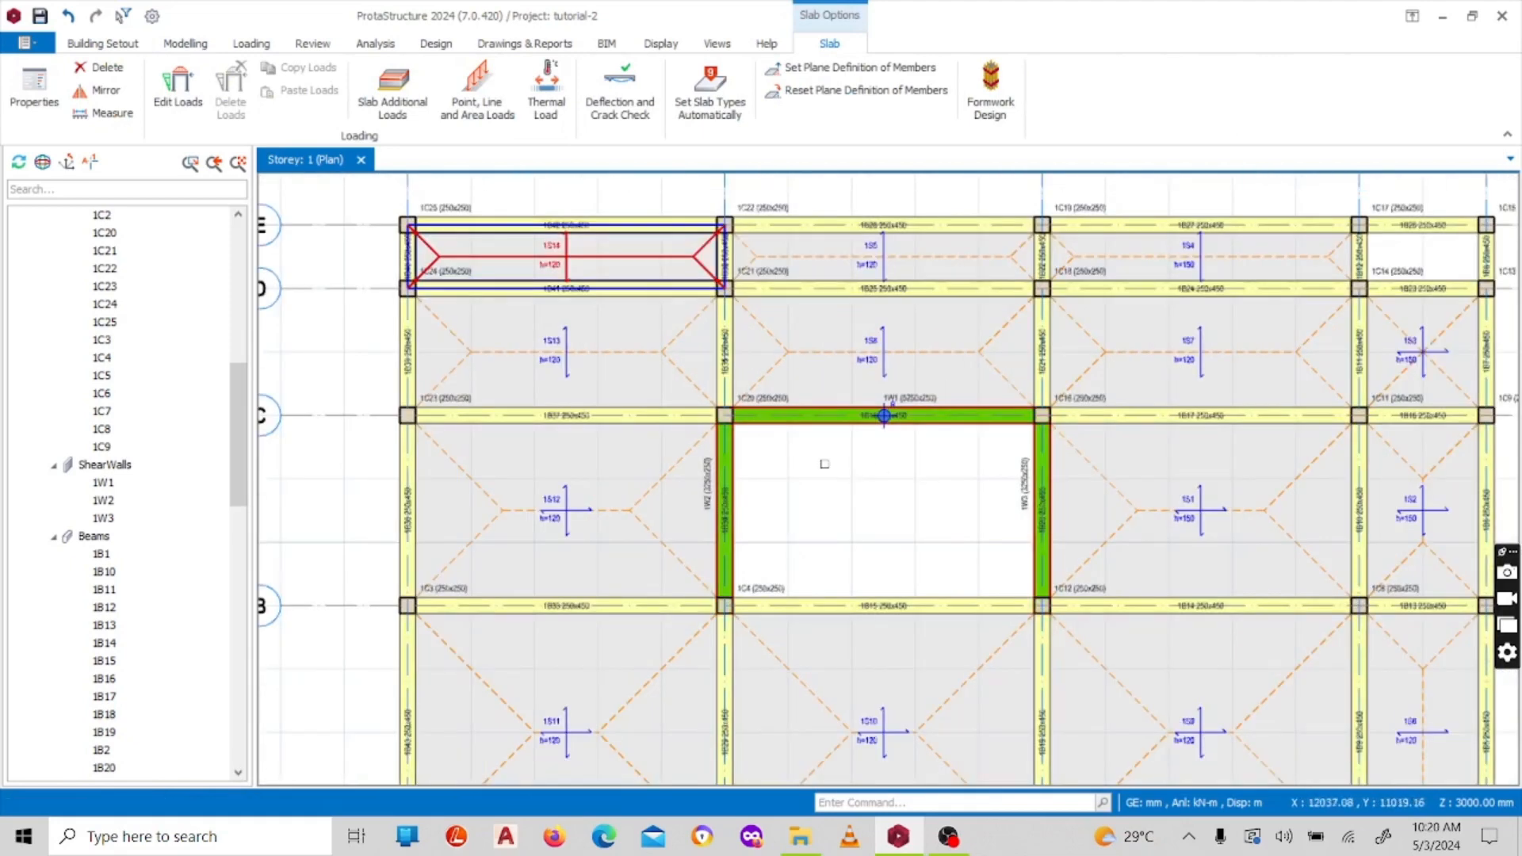
pyautogui.scroll(-2, 825, 491)
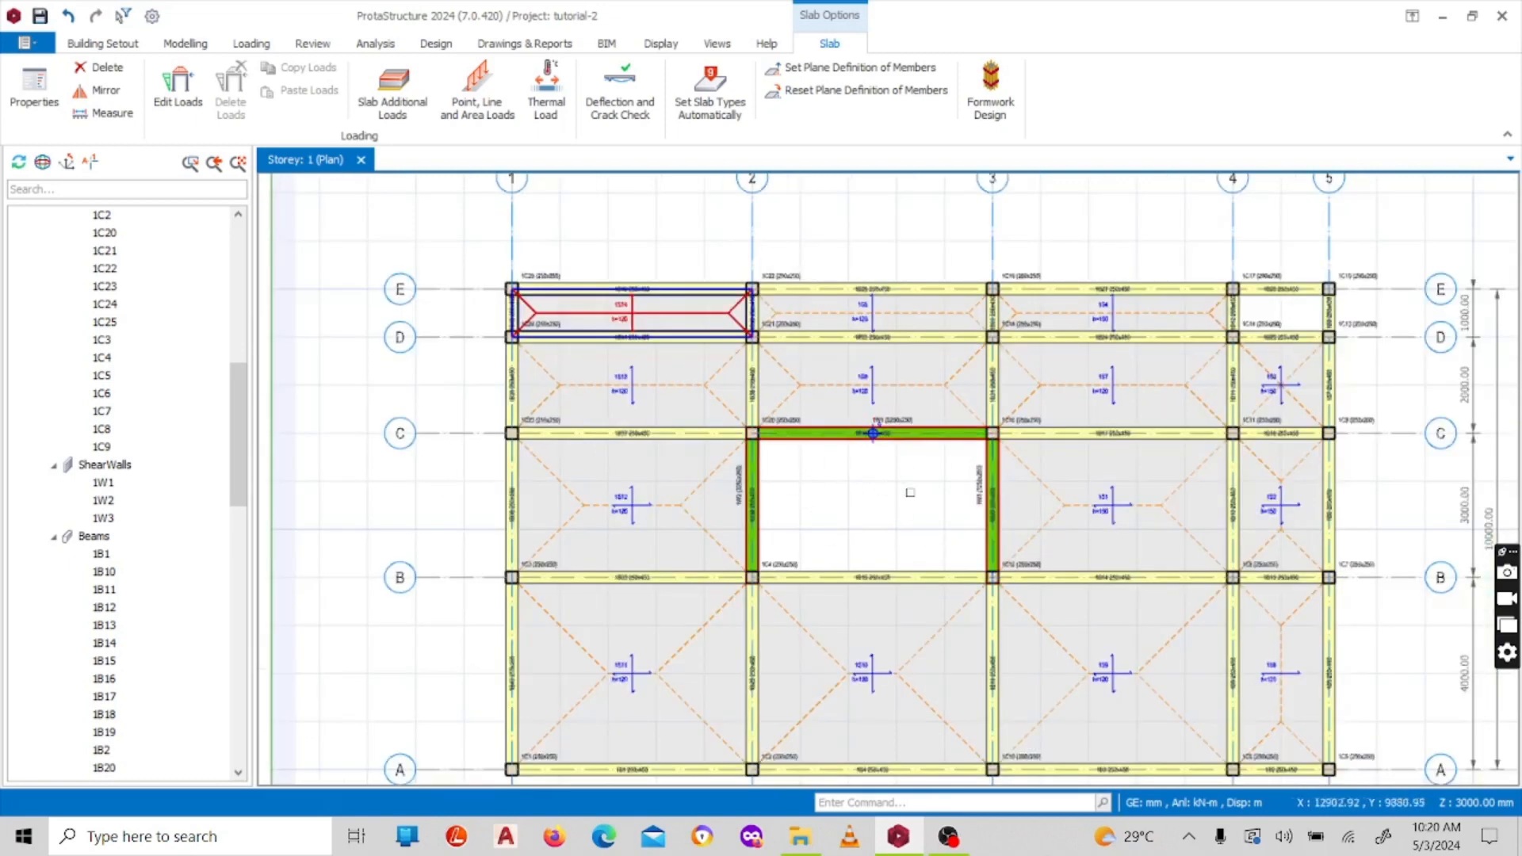
pyautogui.scroll(-3, 901, 494)
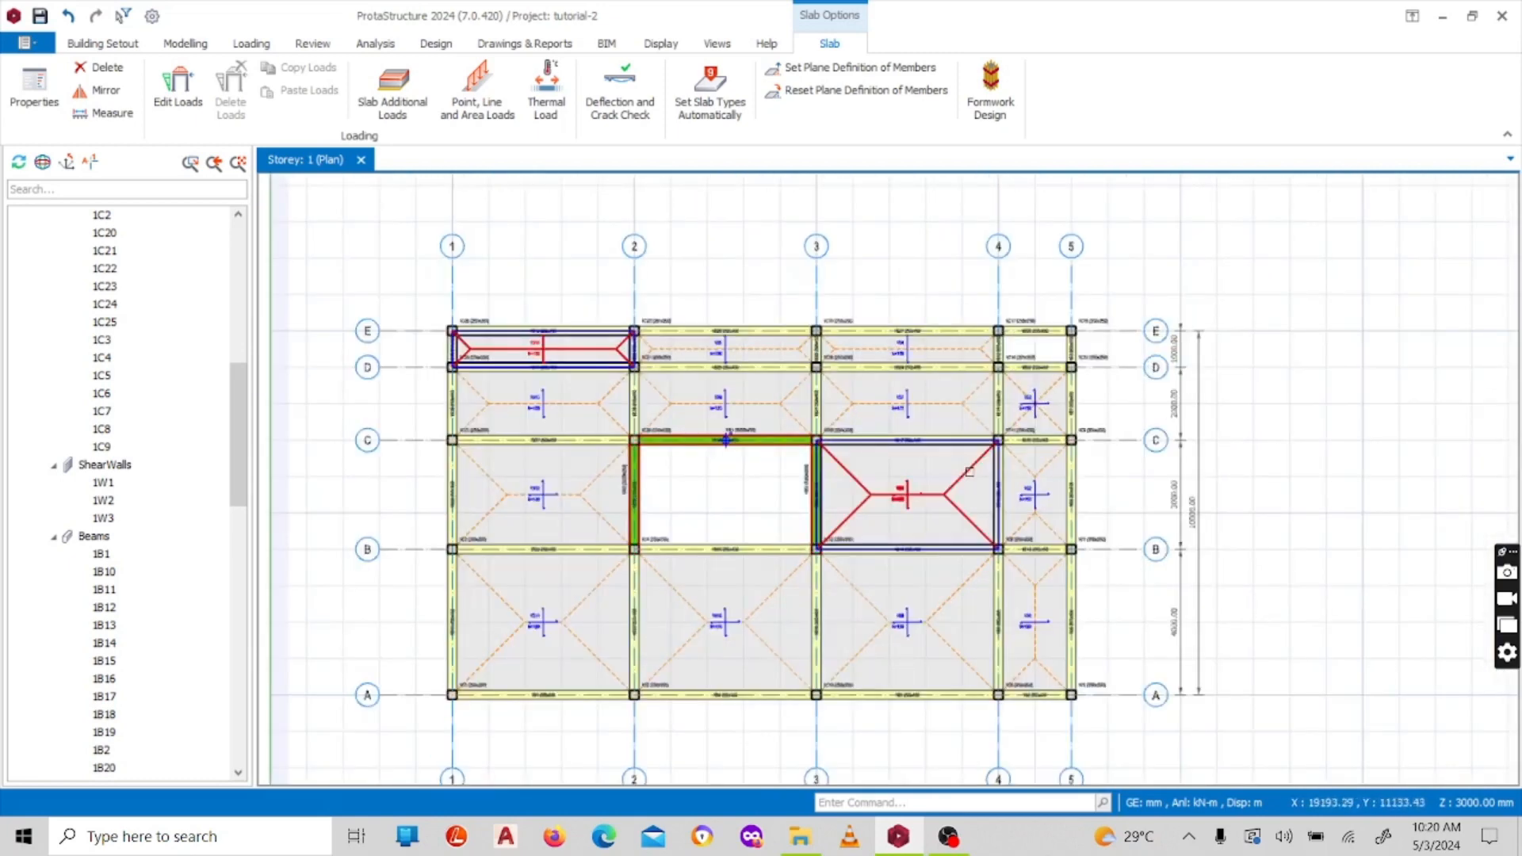
pyautogui.scroll(-2, 777, 432)
pyautogui.scroll(4, 777, 420)
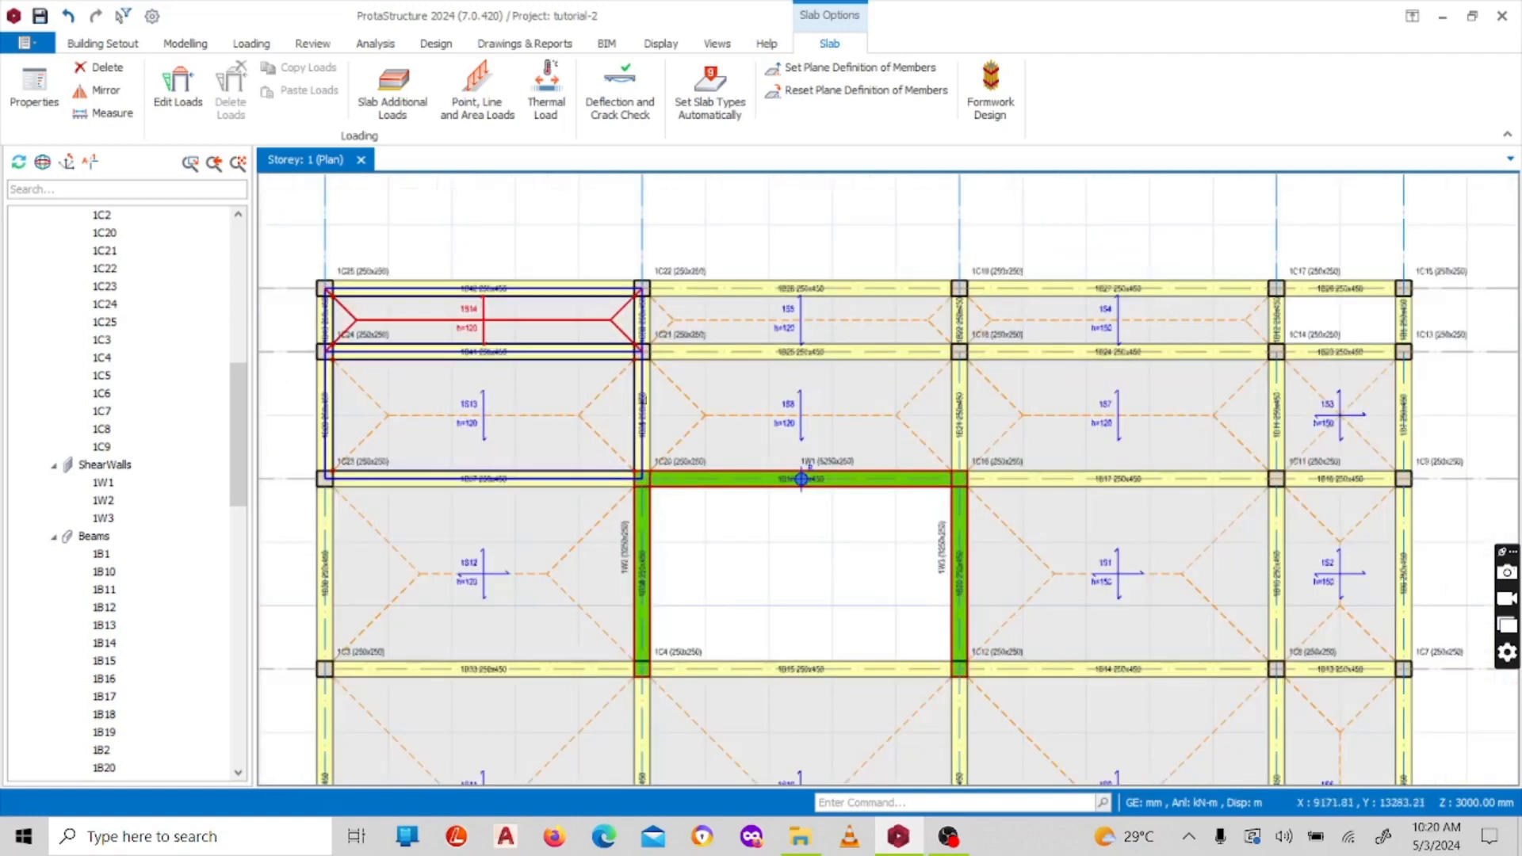
pyautogui.scroll(-3, 774, 413)
pyautogui.scroll(-3, 773, 413)
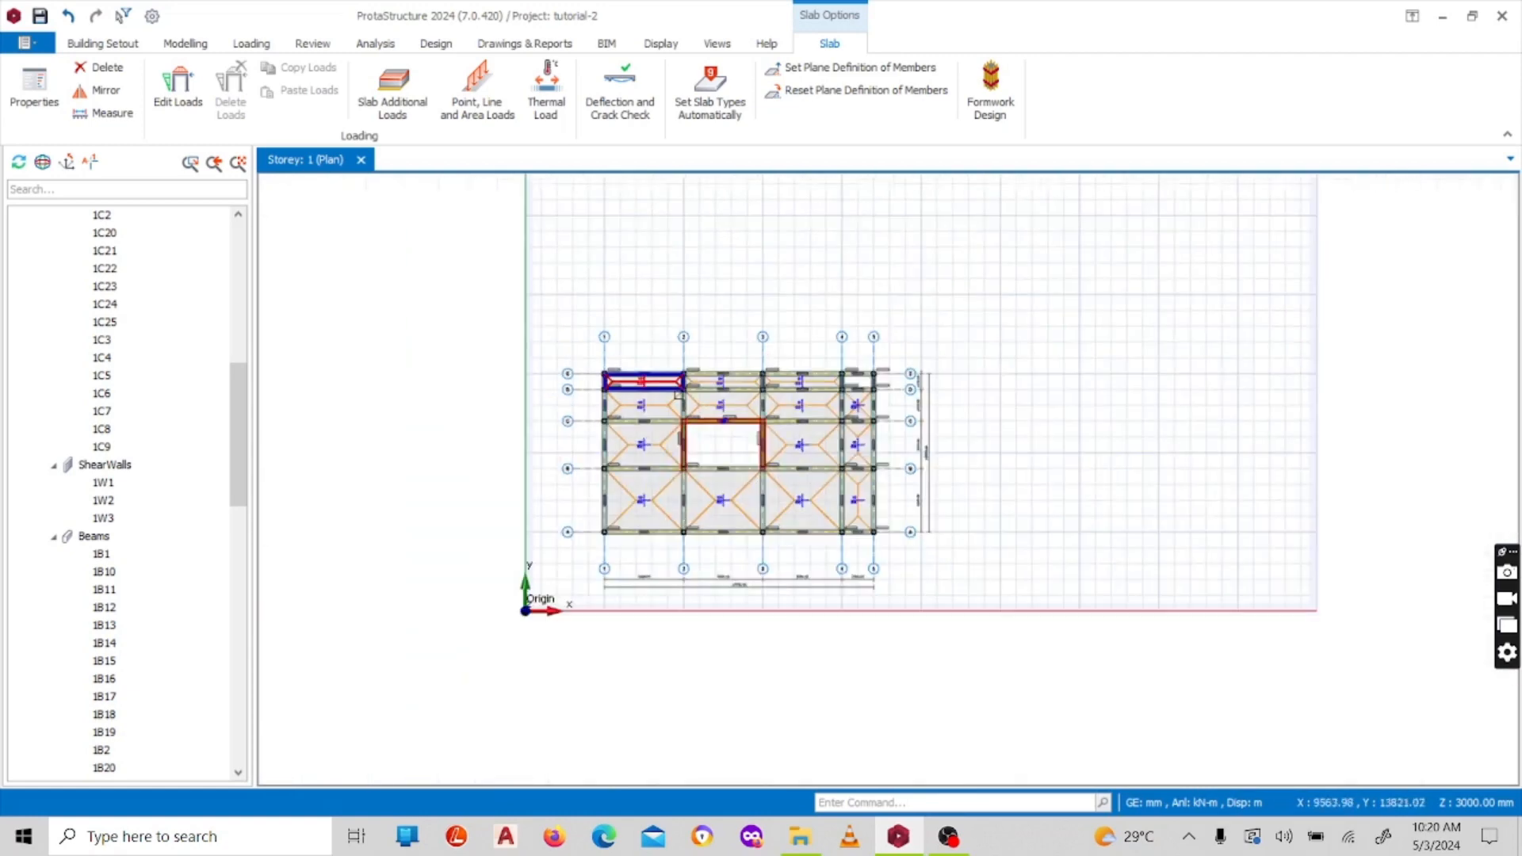
# Step: Limit the selection filter to Slab only and window-select all slabs on the Storey 1 plan
pyautogui.click(127, 18)
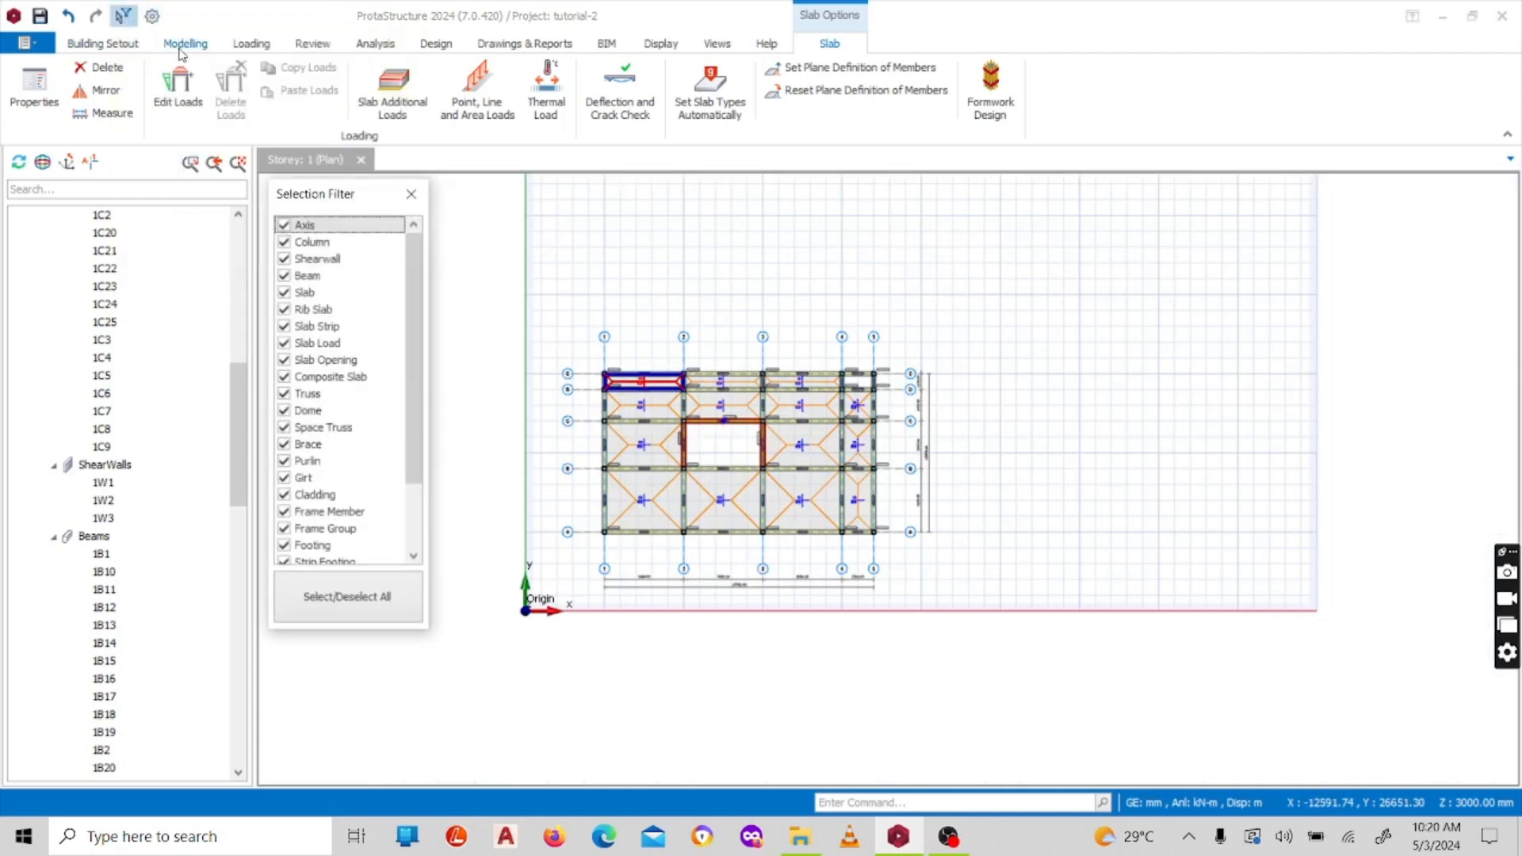
pyautogui.click(358, 587)
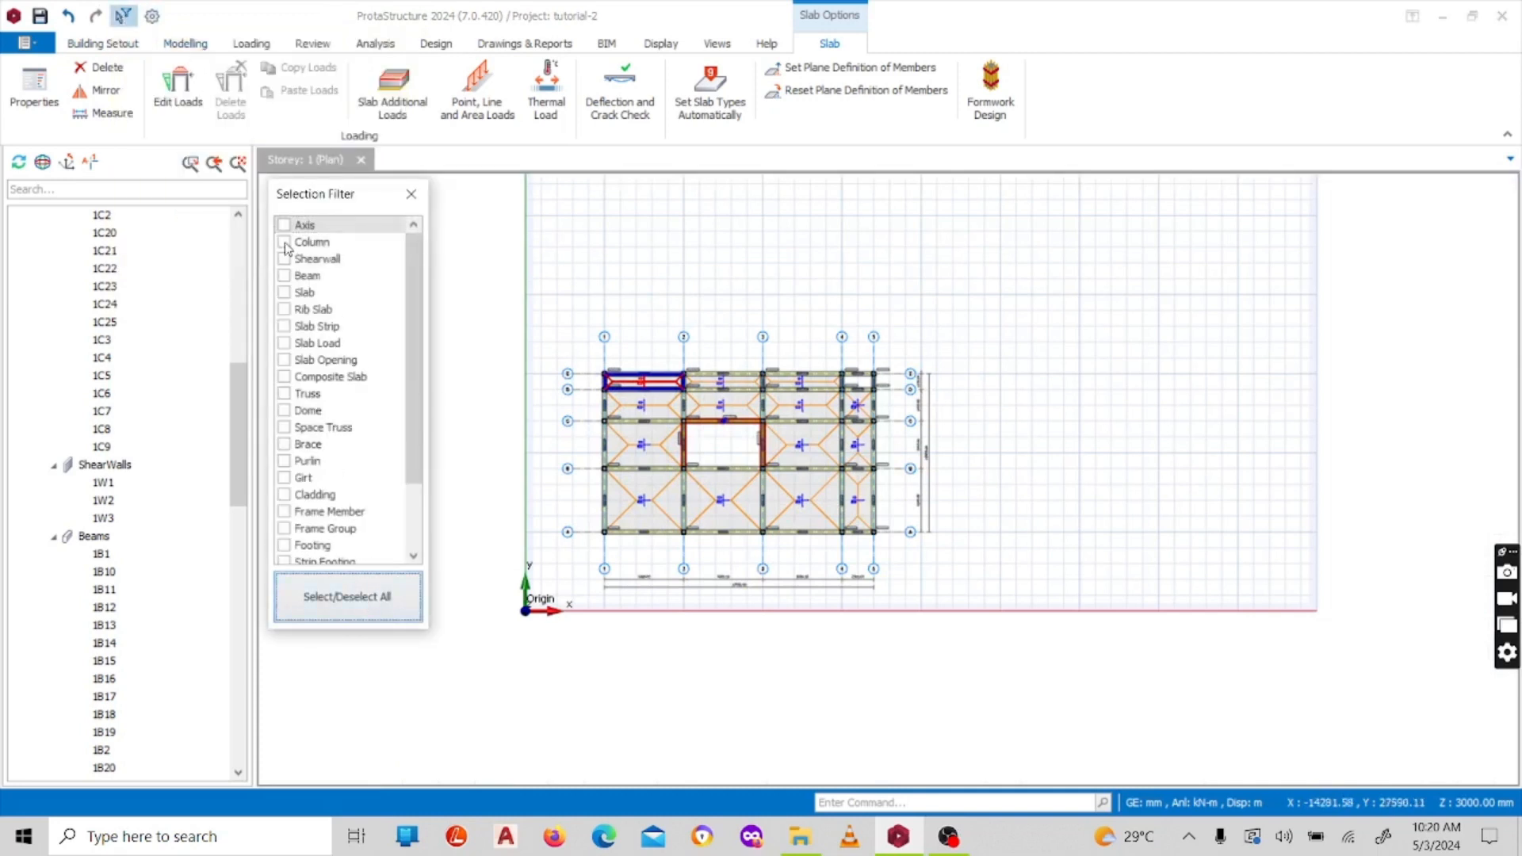
pyautogui.click(286, 295)
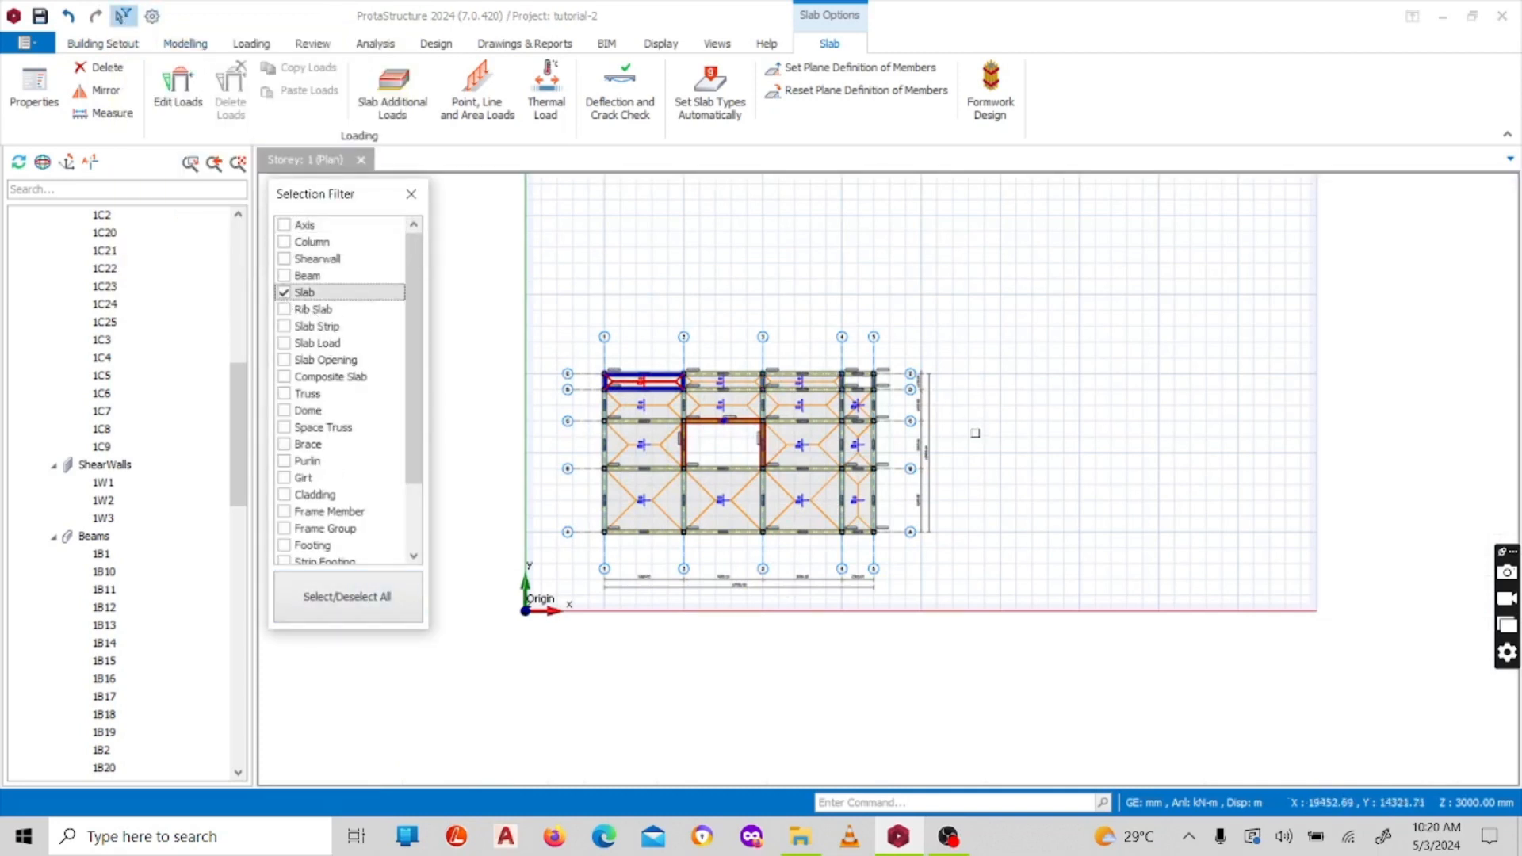
pyautogui.moveTo(976, 433); pyautogui.dragTo(1101, 446, button='middle')
pyautogui.moveTo(1114, 611); pyautogui.dragTo(680, 300)
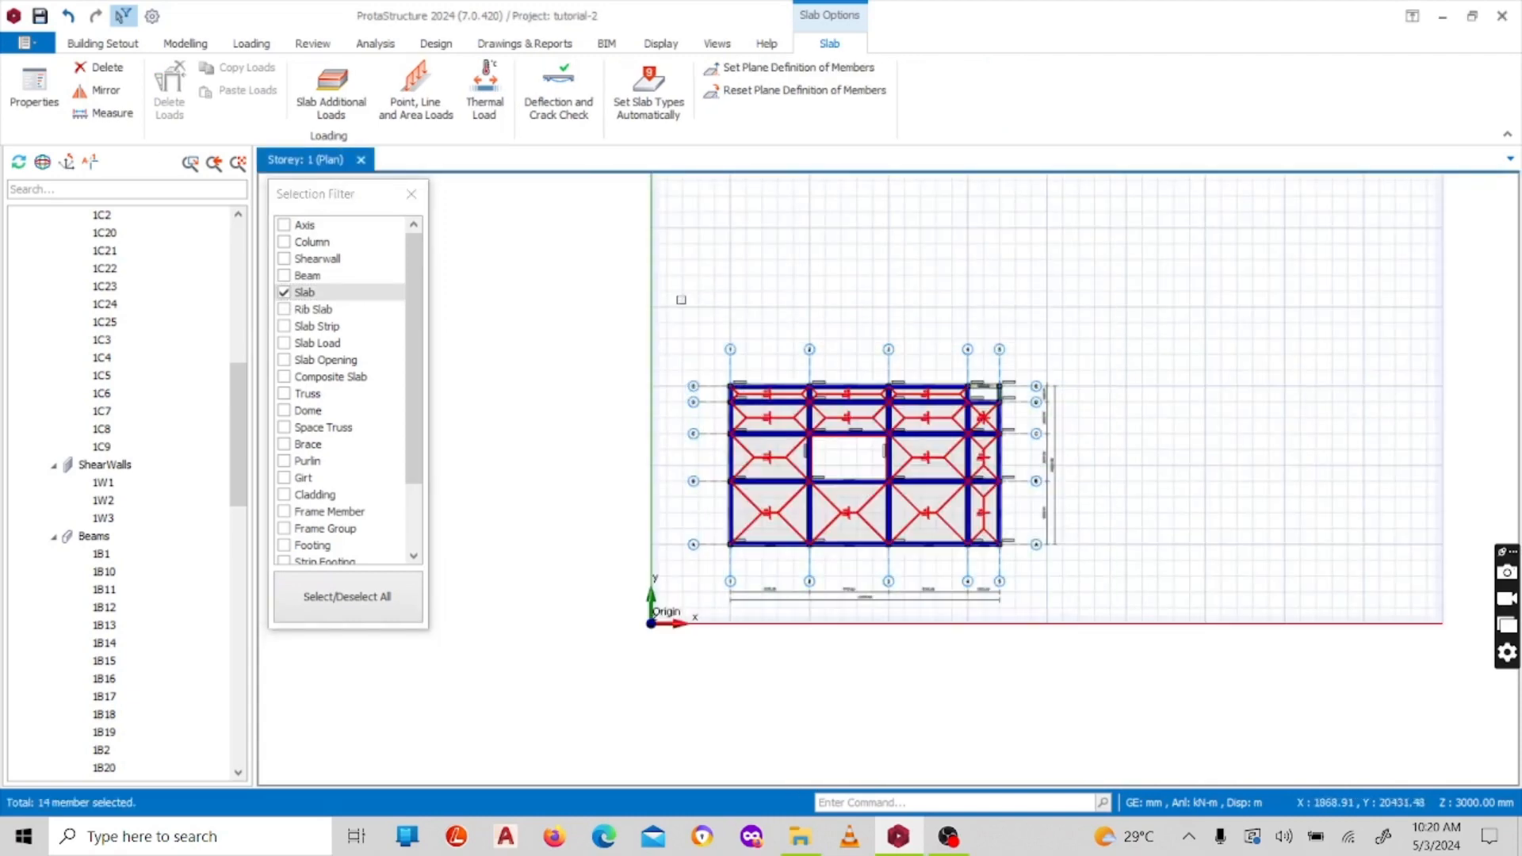
# Step: Set the slab types automatically, applying the determination to all slabs in the storey, and dismiss the resulting report
pyautogui.scroll(5, 850, 365)
pyautogui.scroll(-2, 850, 365)
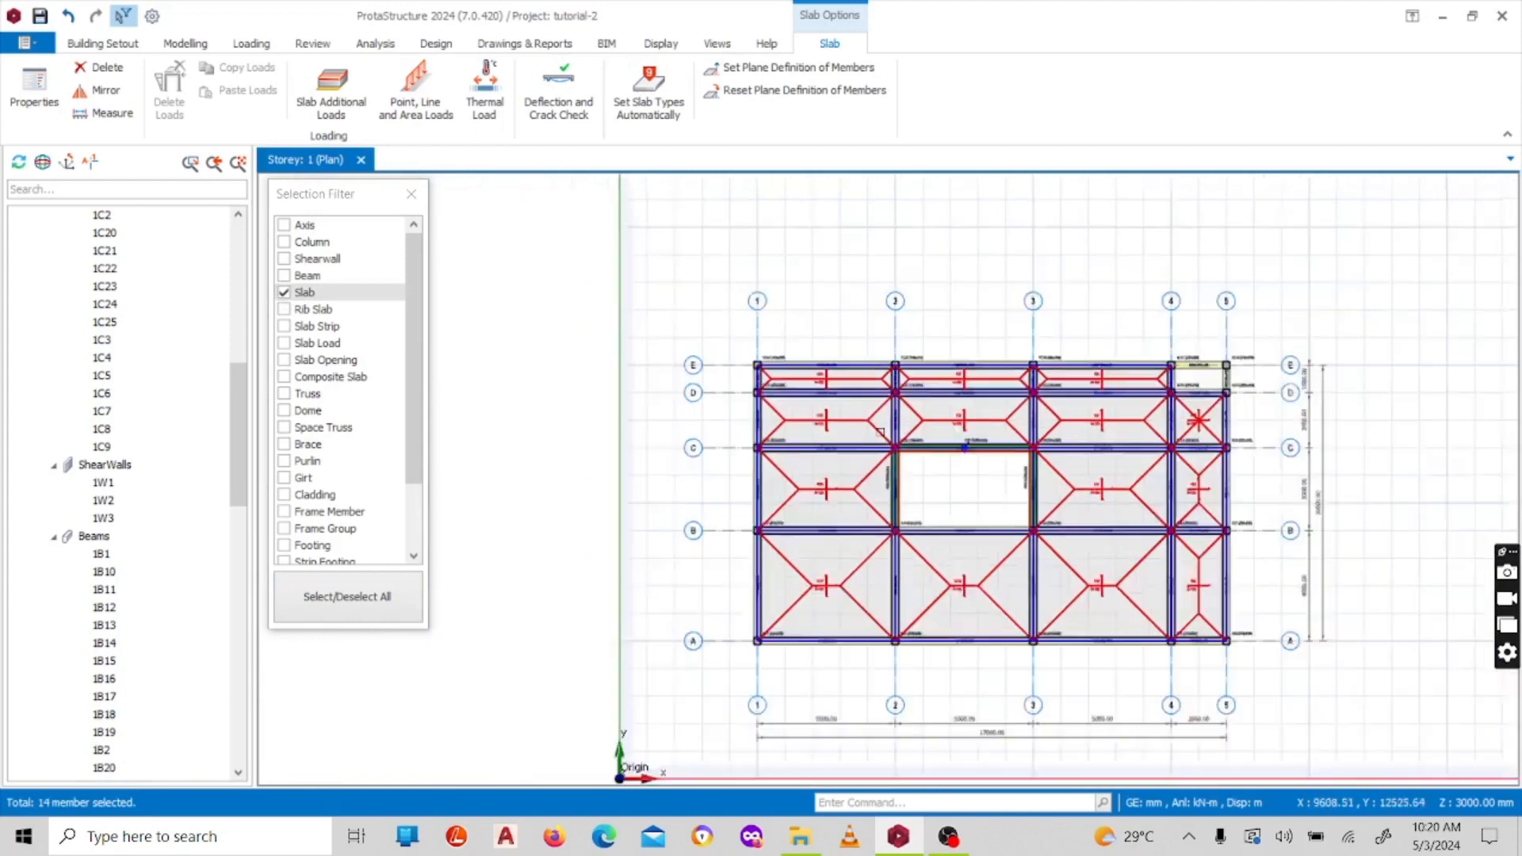
pyautogui.scroll(2, 937, 565)
pyautogui.rightClick(980, 511)
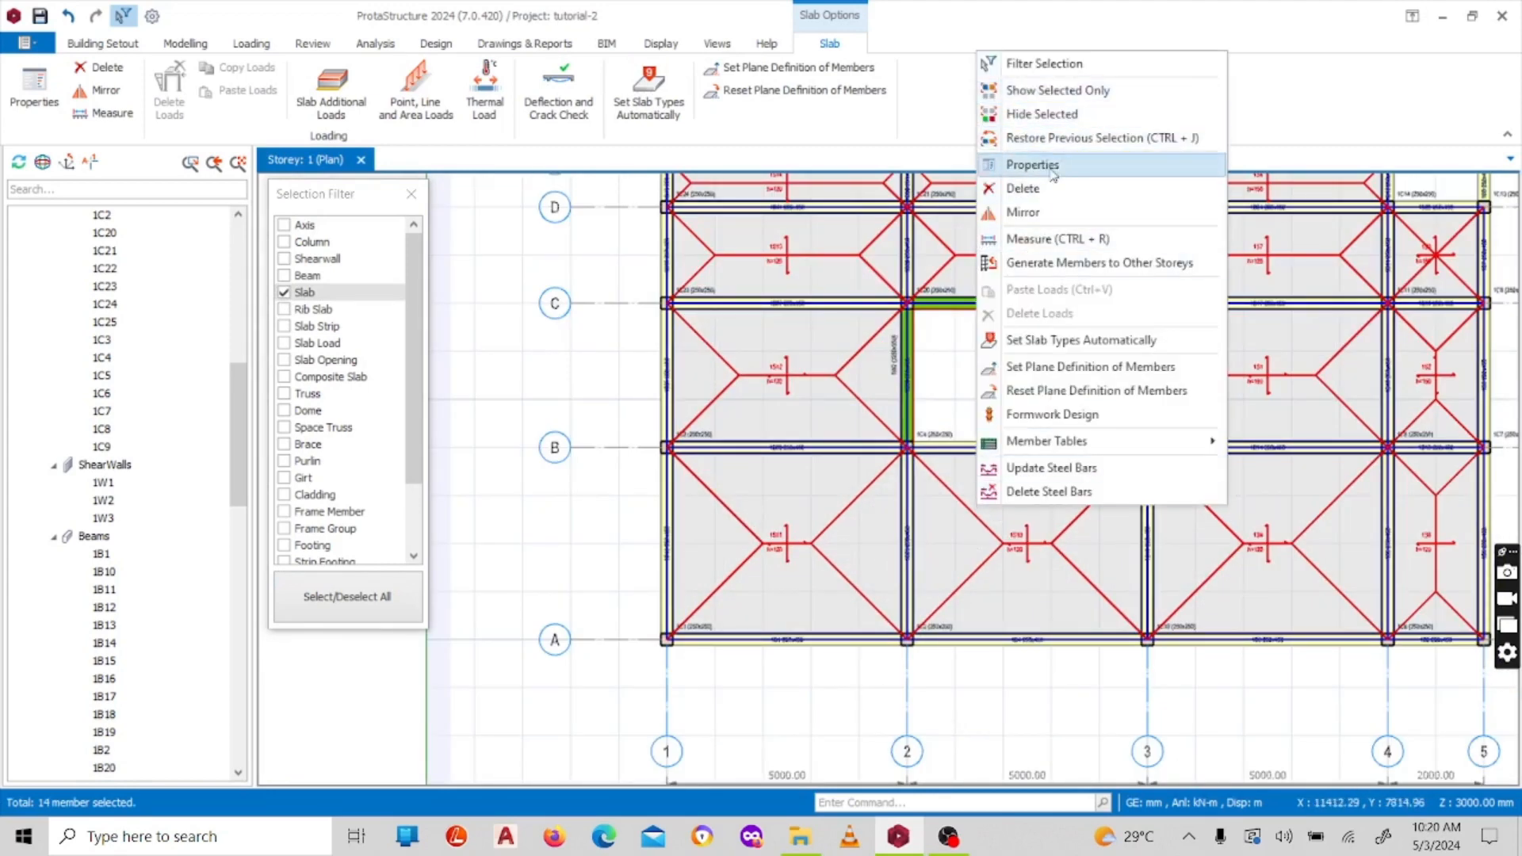
pyautogui.click(1083, 341)
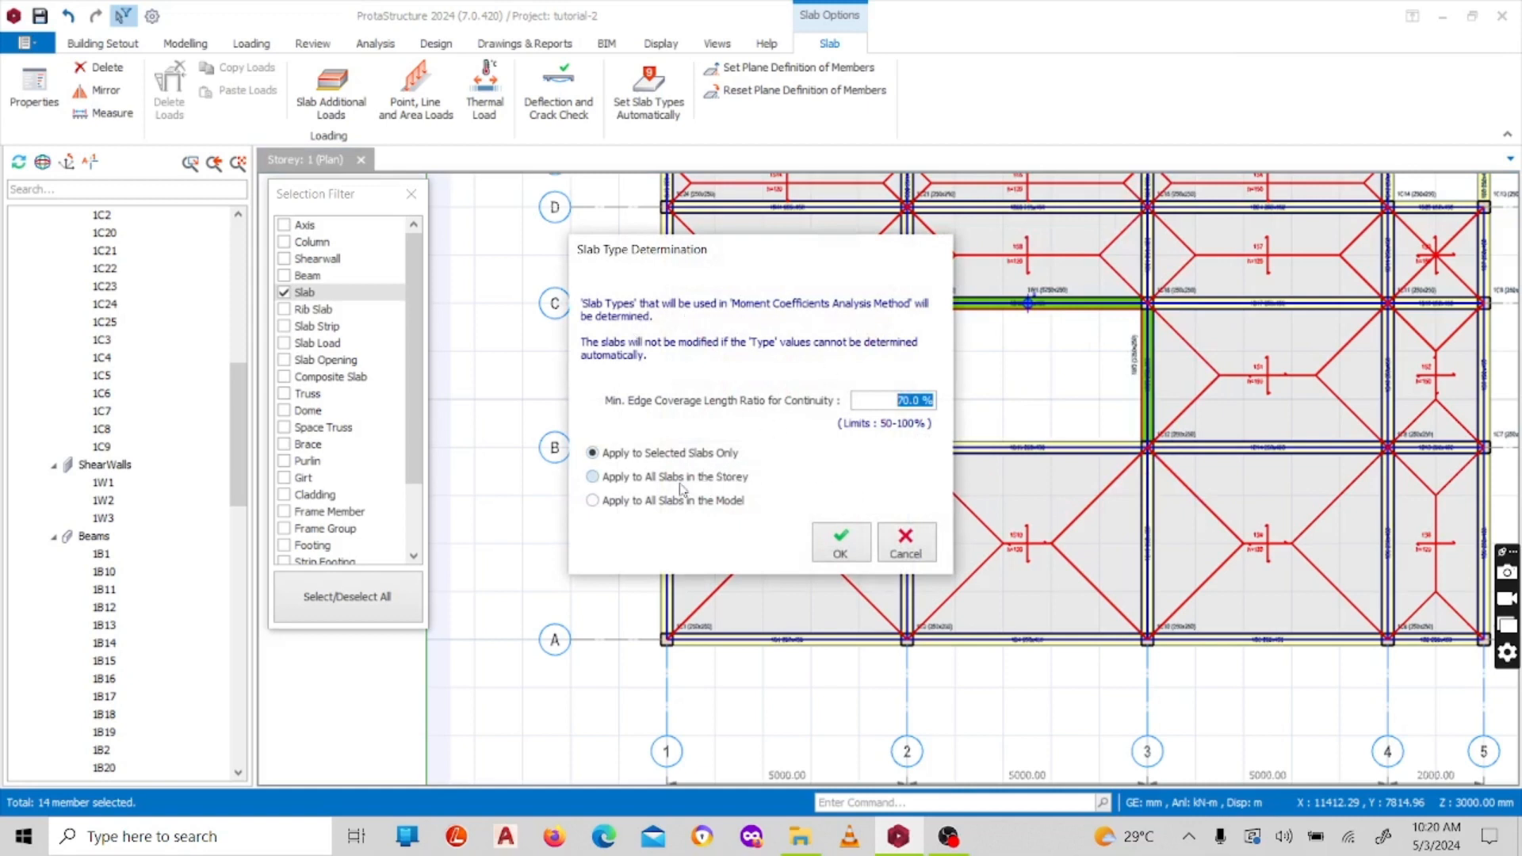
pyautogui.click(606, 480)
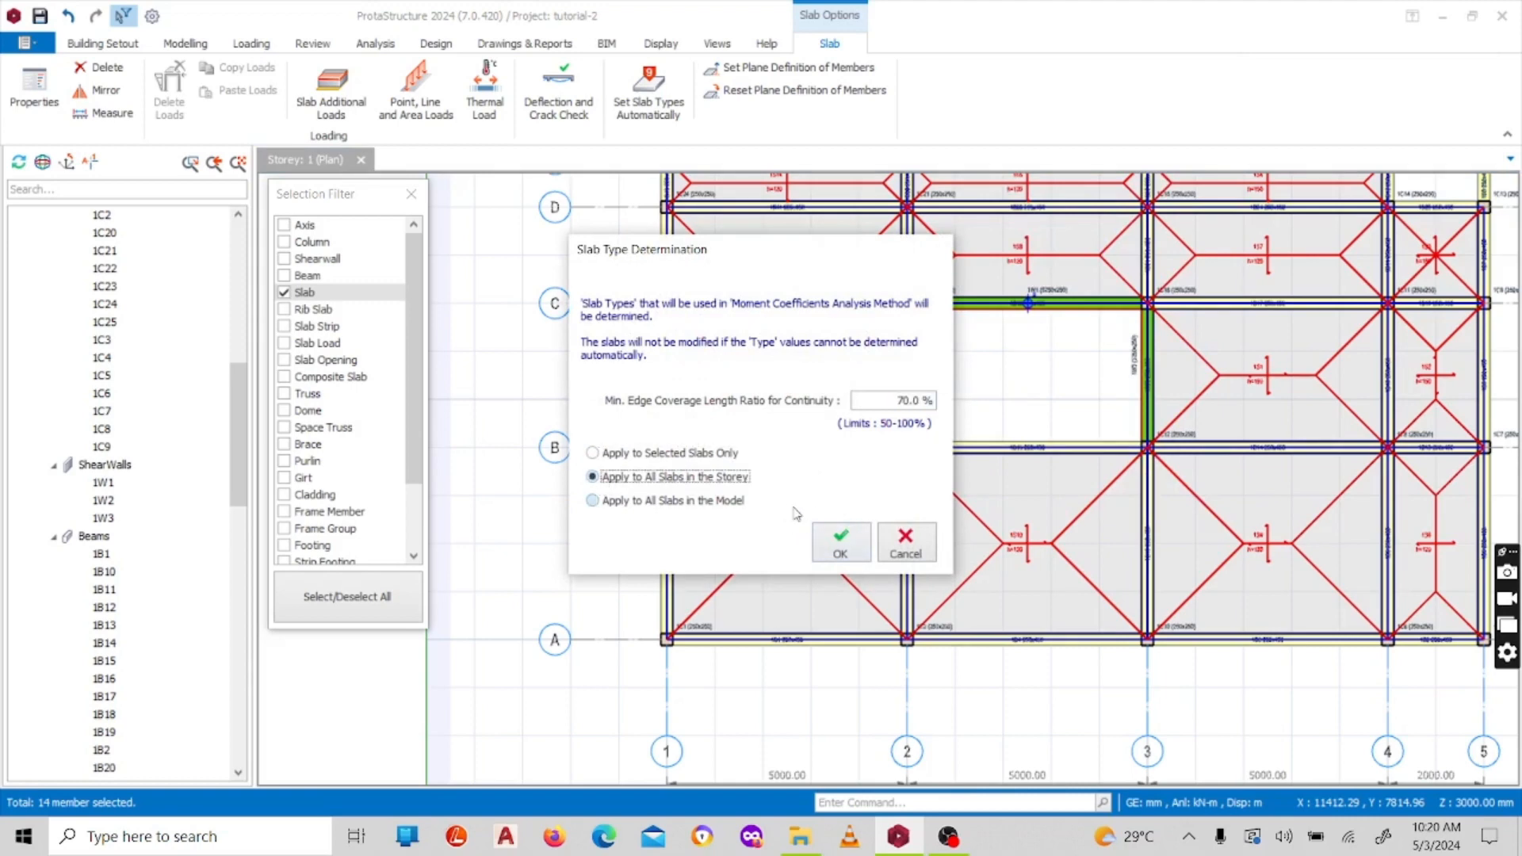
pyautogui.click(844, 544)
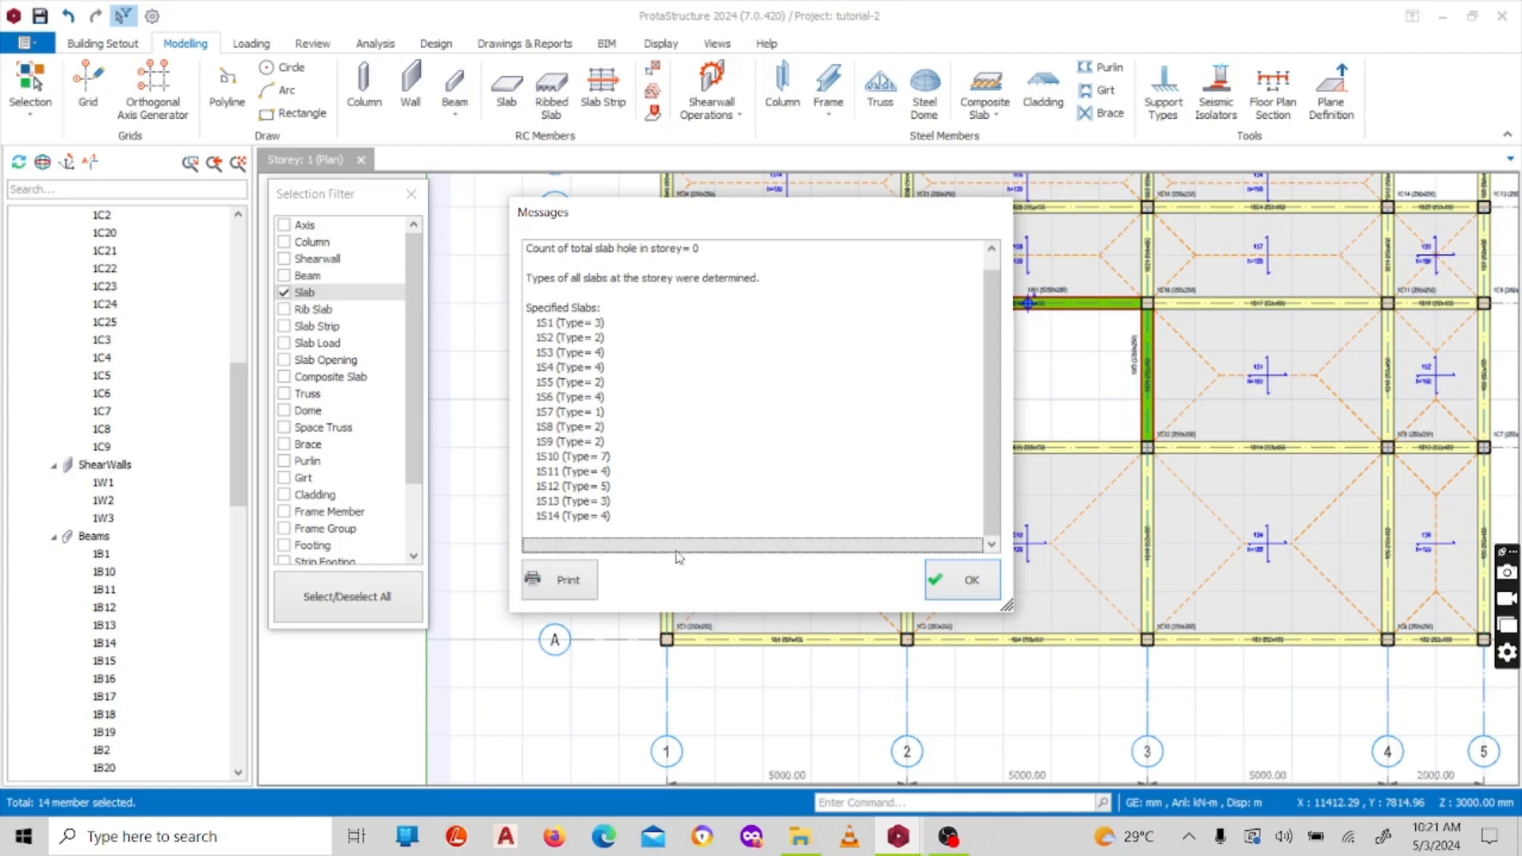
pyautogui.click(961, 579)
pyautogui.scroll(-5, 895, 394)
pyautogui.scroll(3, 895, 394)
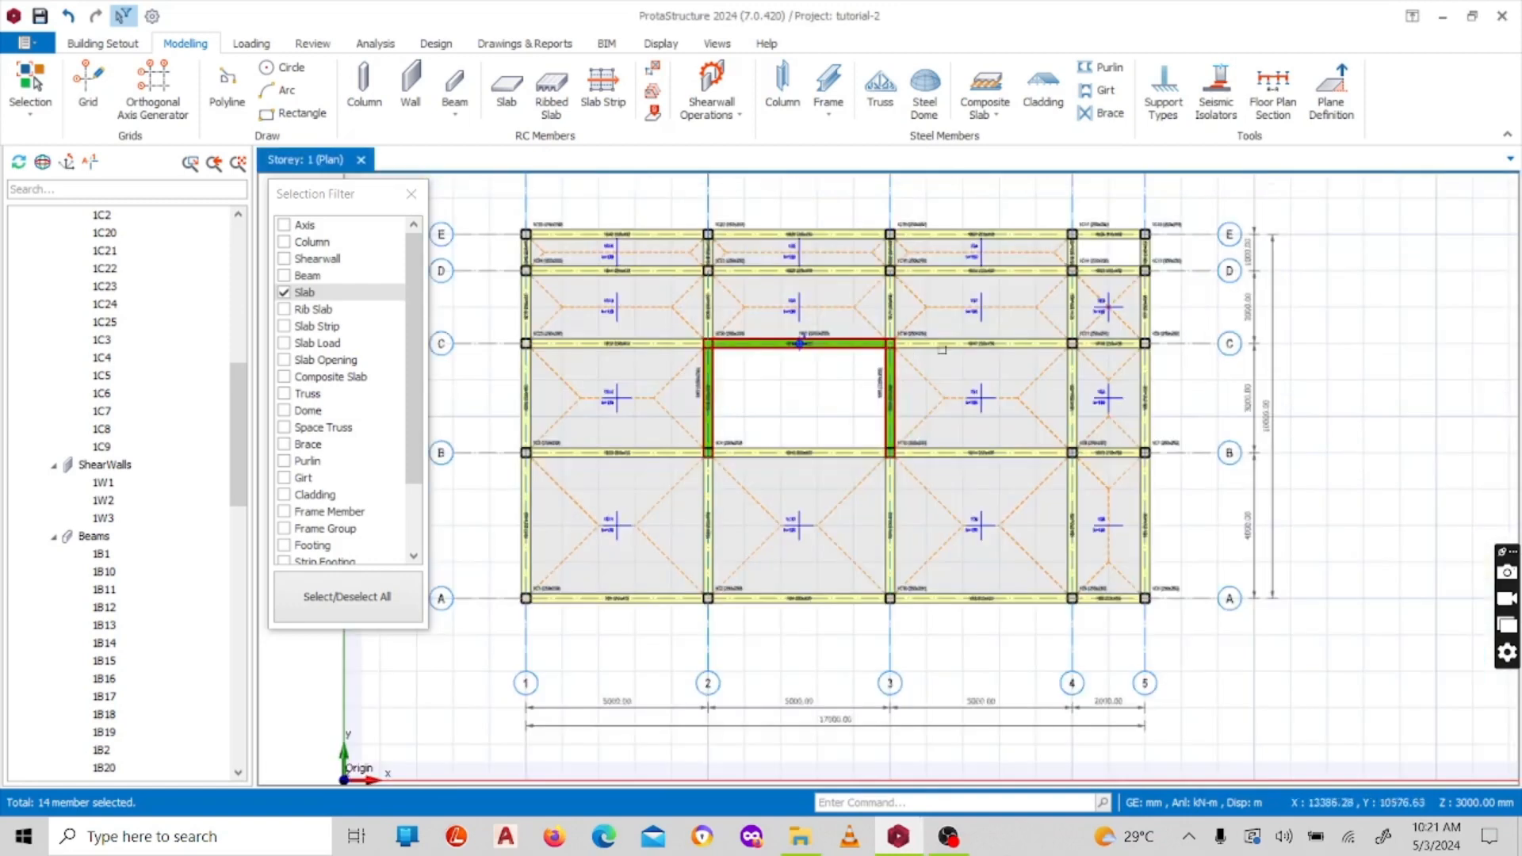
pyautogui.scroll(2, 895, 394)
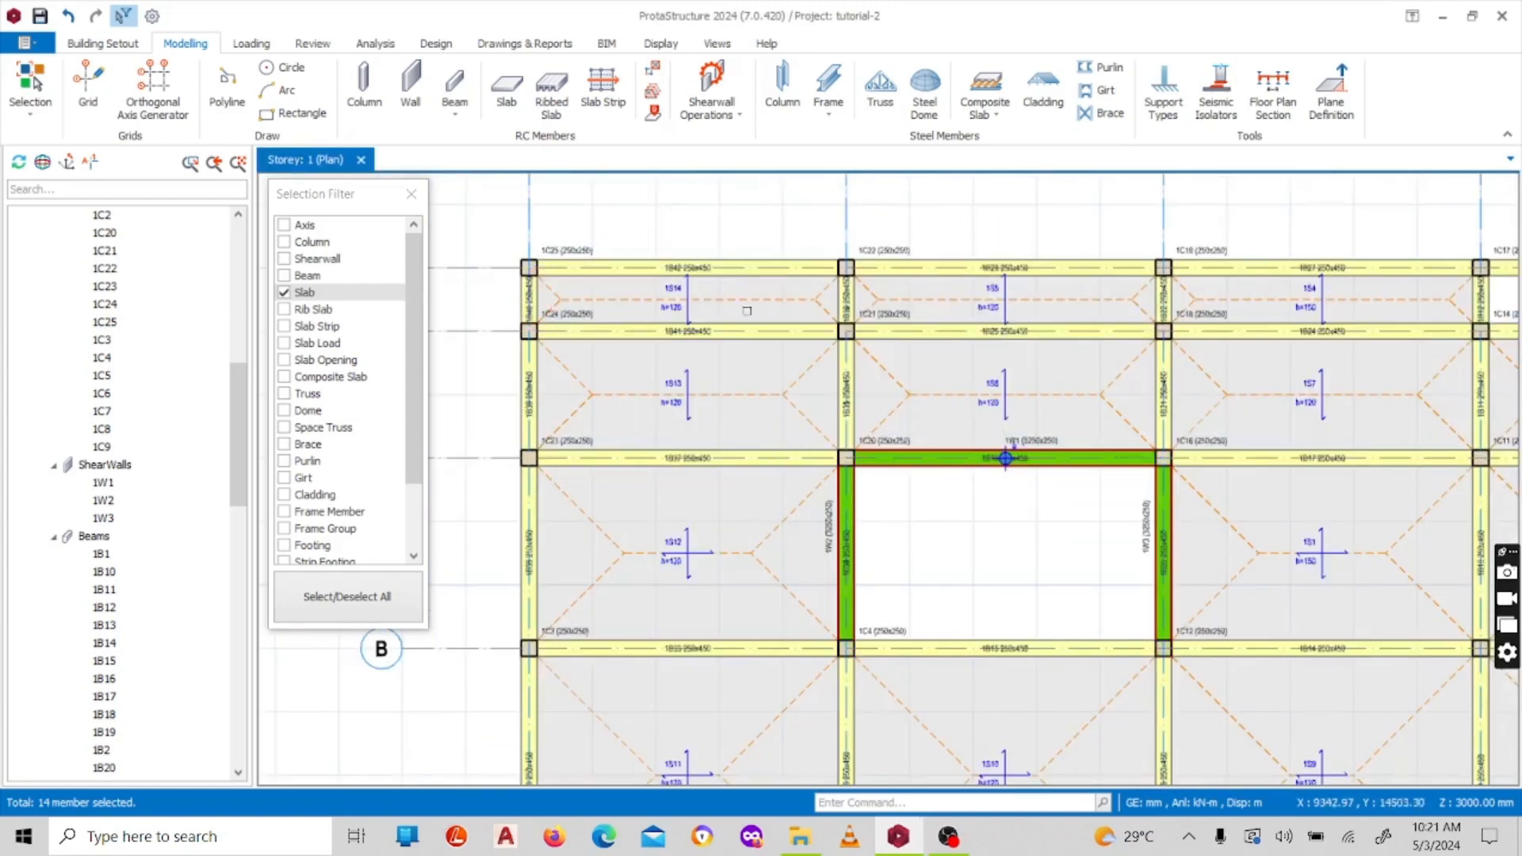
pyautogui.scroll(1, 594, 358)
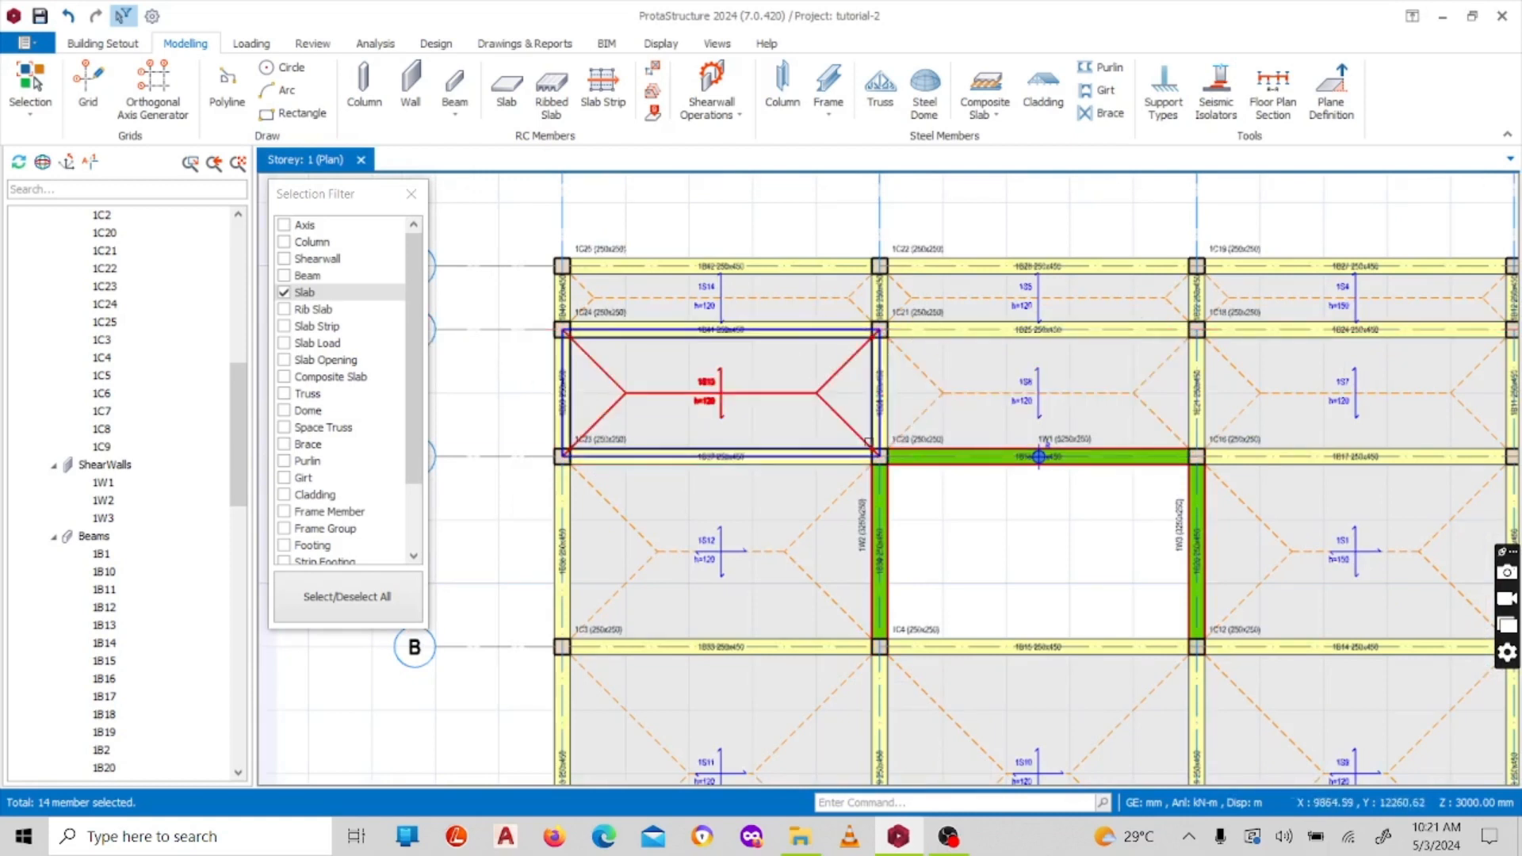
# Step: Examine the assigned slab types and load-distribution lines across the bays of the Storey 1 plan
pyautogui.scroll(-3, 985, 486)
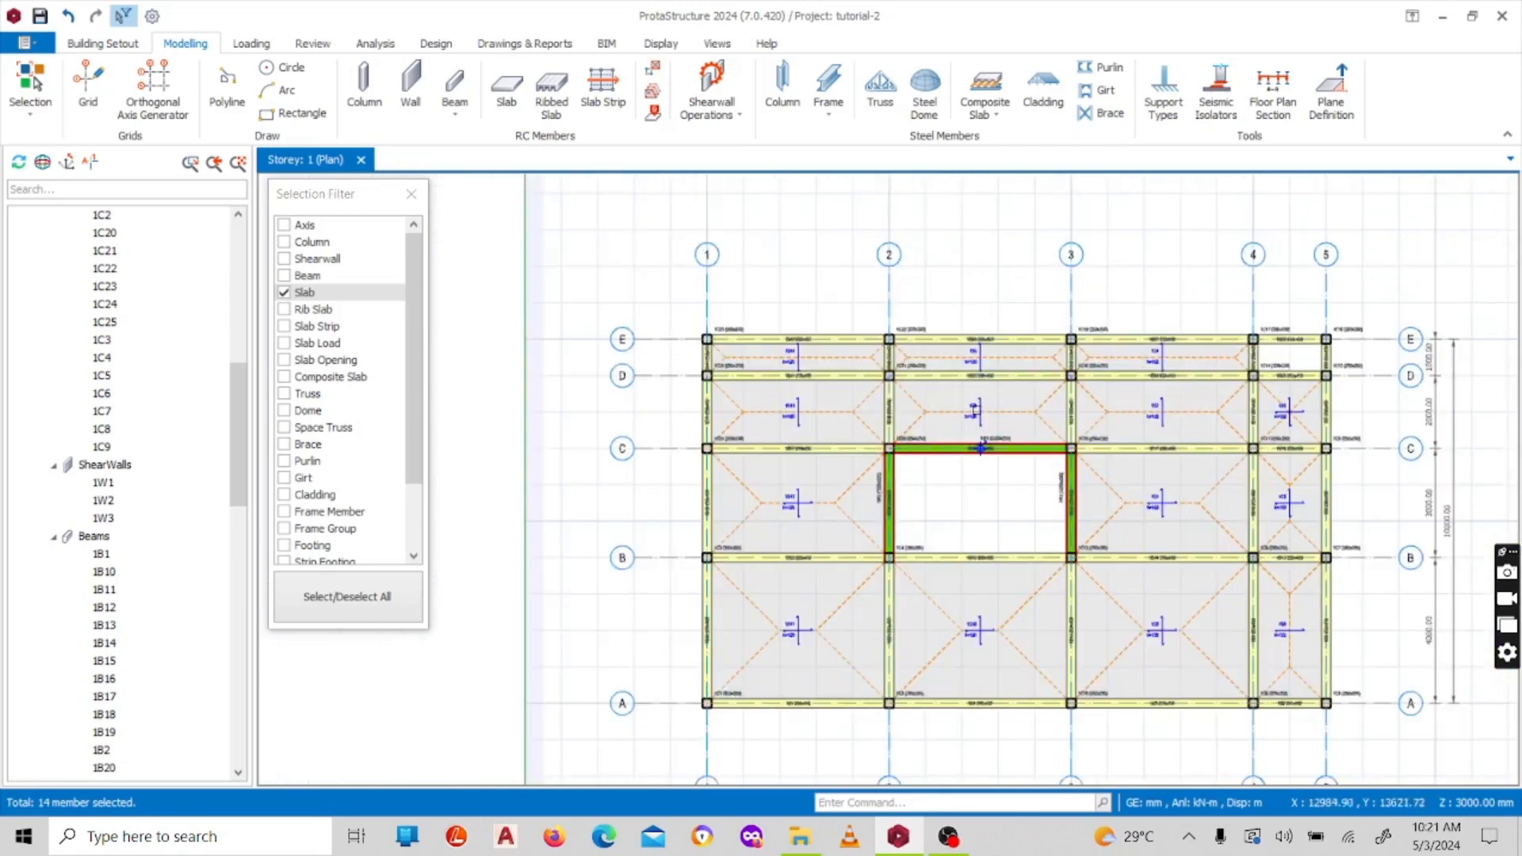
pyautogui.scroll(7, 975, 412)
pyautogui.scroll(-5, 1001, 409)
pyautogui.scroll(2, 899, 380)
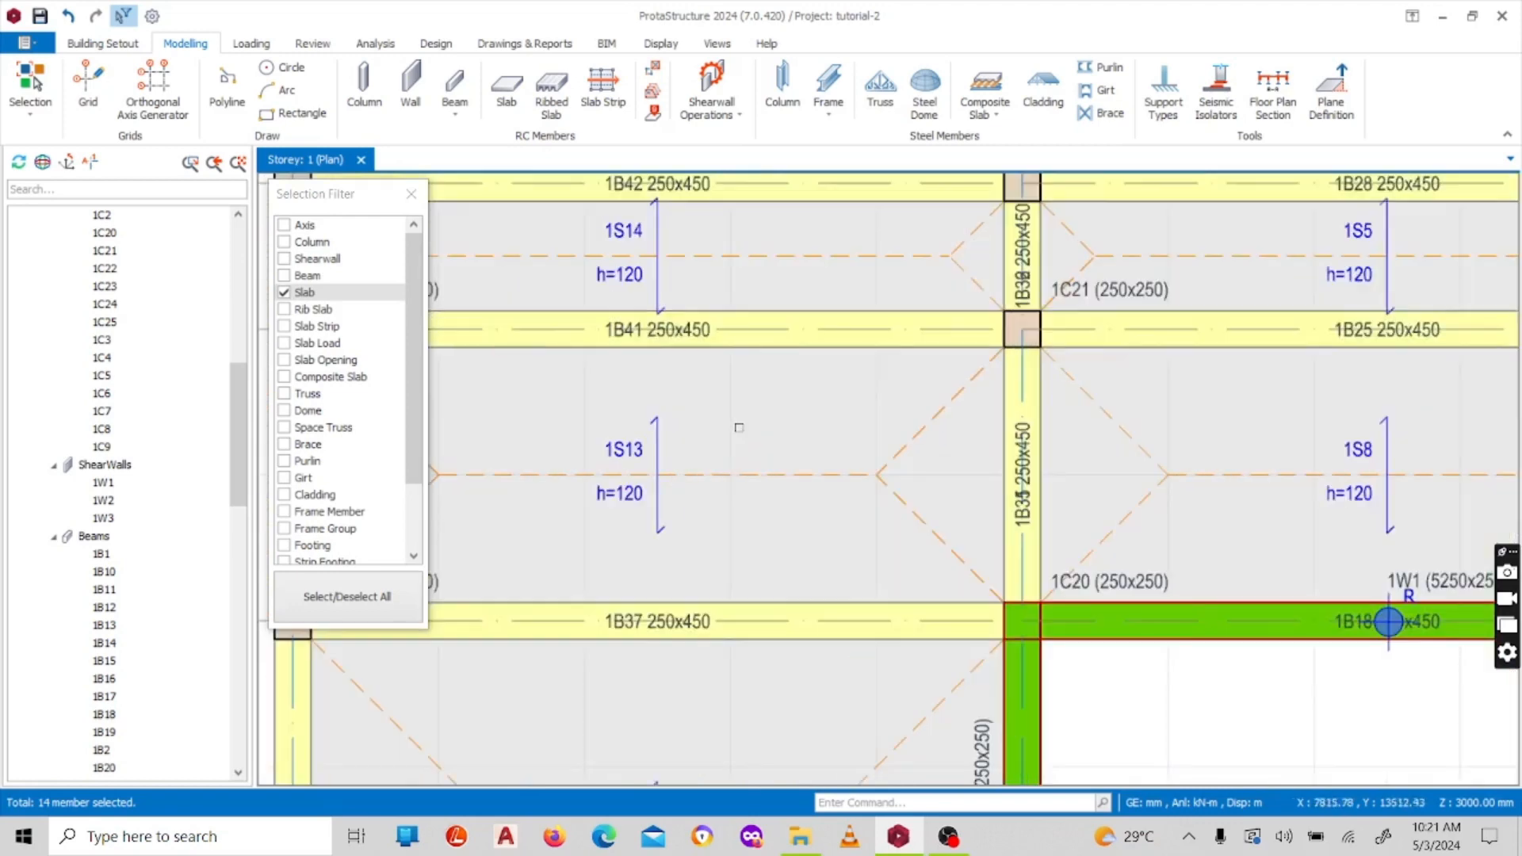
pyautogui.scroll(-5, 952, 380)
pyautogui.scroll(2, 997, 381)
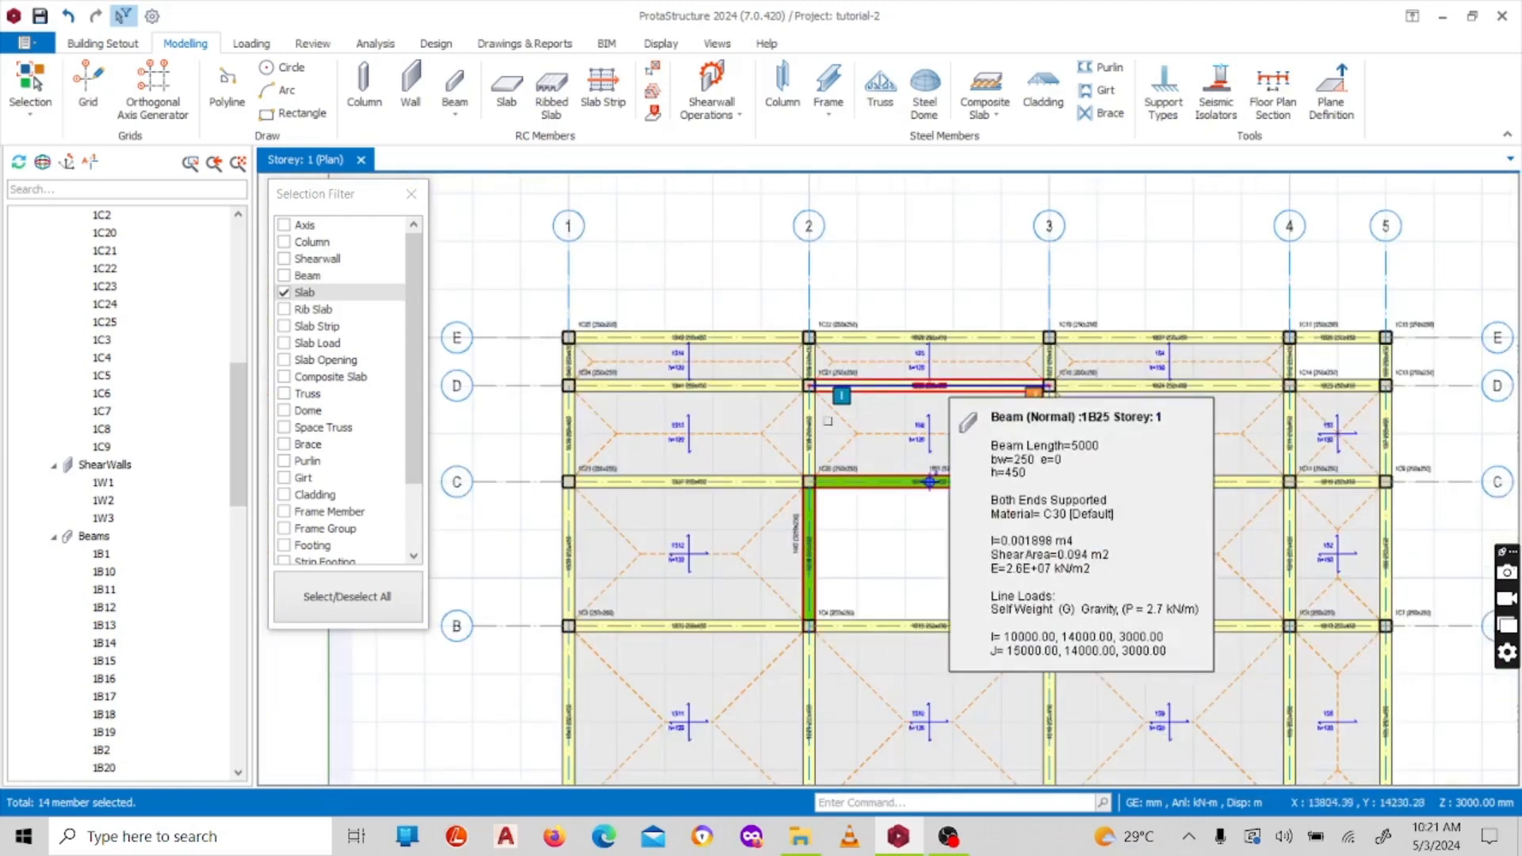
pyautogui.scroll(2, 998, 381)
pyautogui.scroll(-6, 911, 377)
pyautogui.scroll(1, 808, 370)
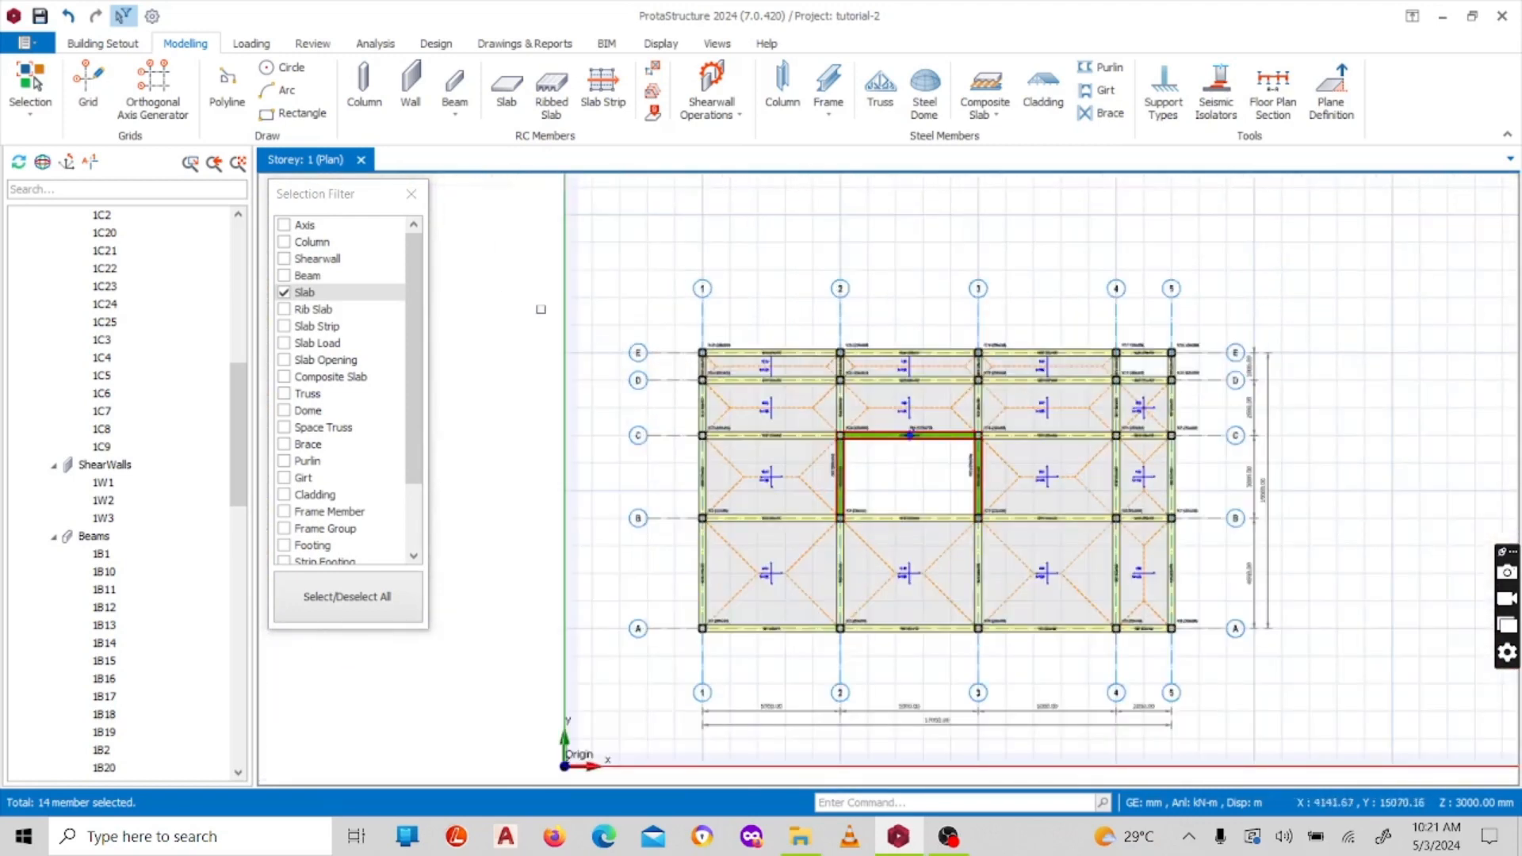
# Step: Close the selection filter and inspect the details of the slab between axes 3–4 and B–C
pyautogui.click(412, 198)
pyautogui.scroll(2, 921, 422)
pyautogui.scroll(-2, 884, 435)
pyautogui.scroll(2, 884, 435)
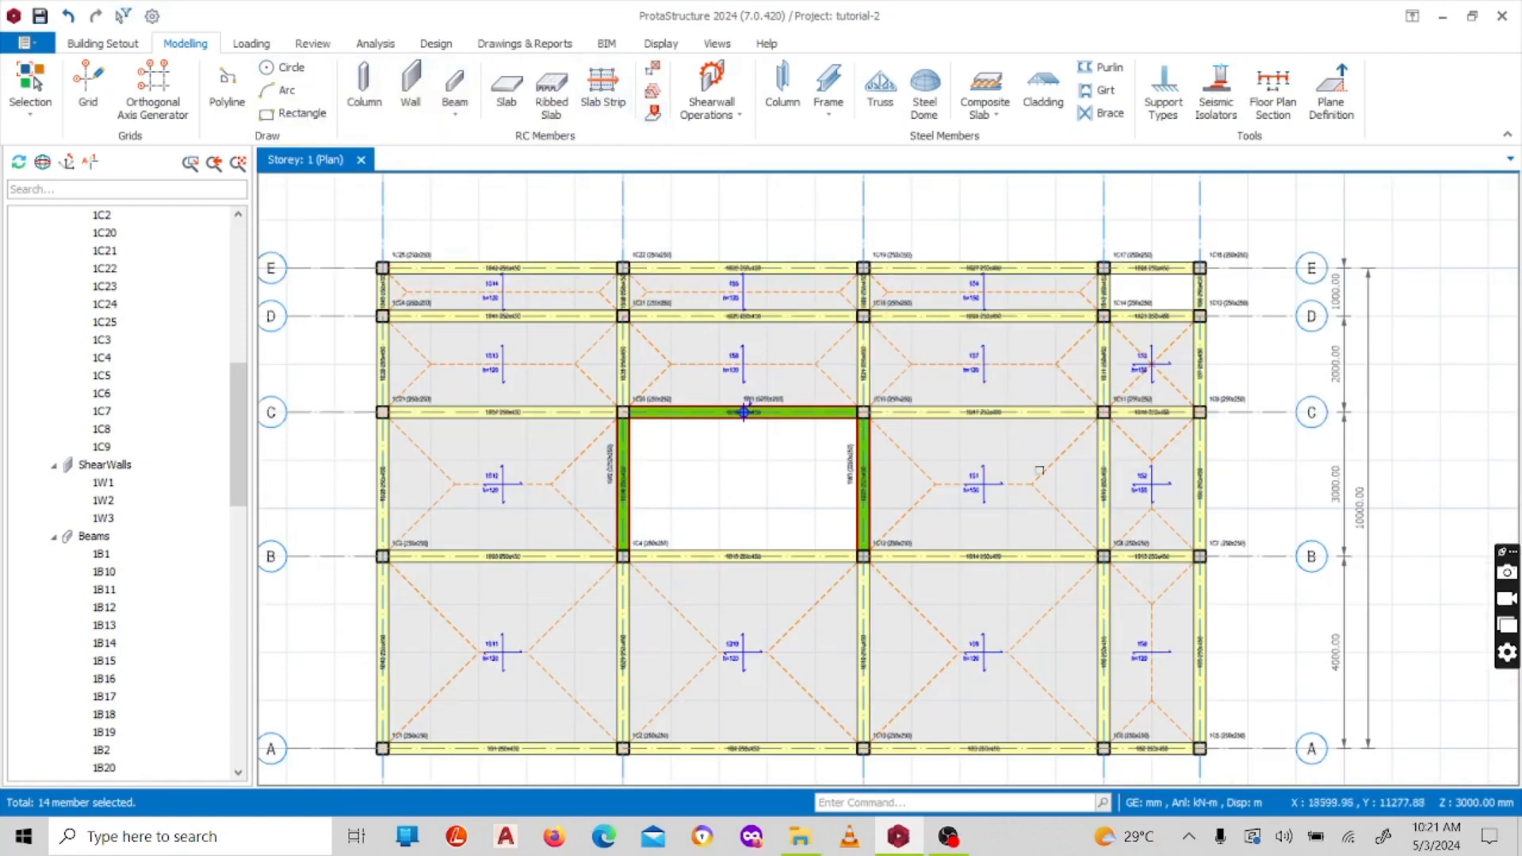
pyautogui.scroll(1, 937, 523)
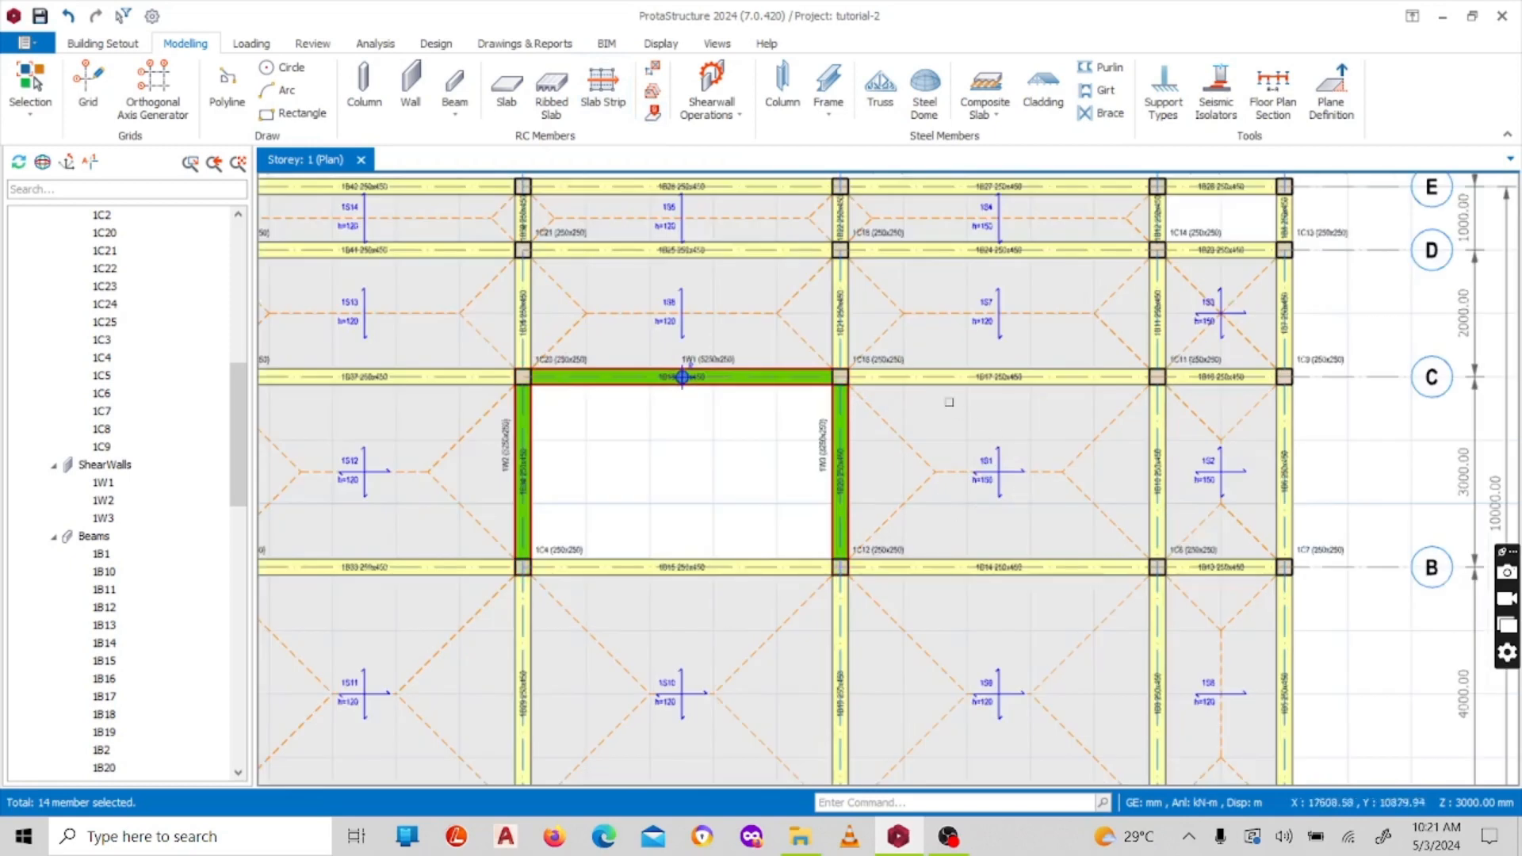
pyautogui.moveTo(981, 474)
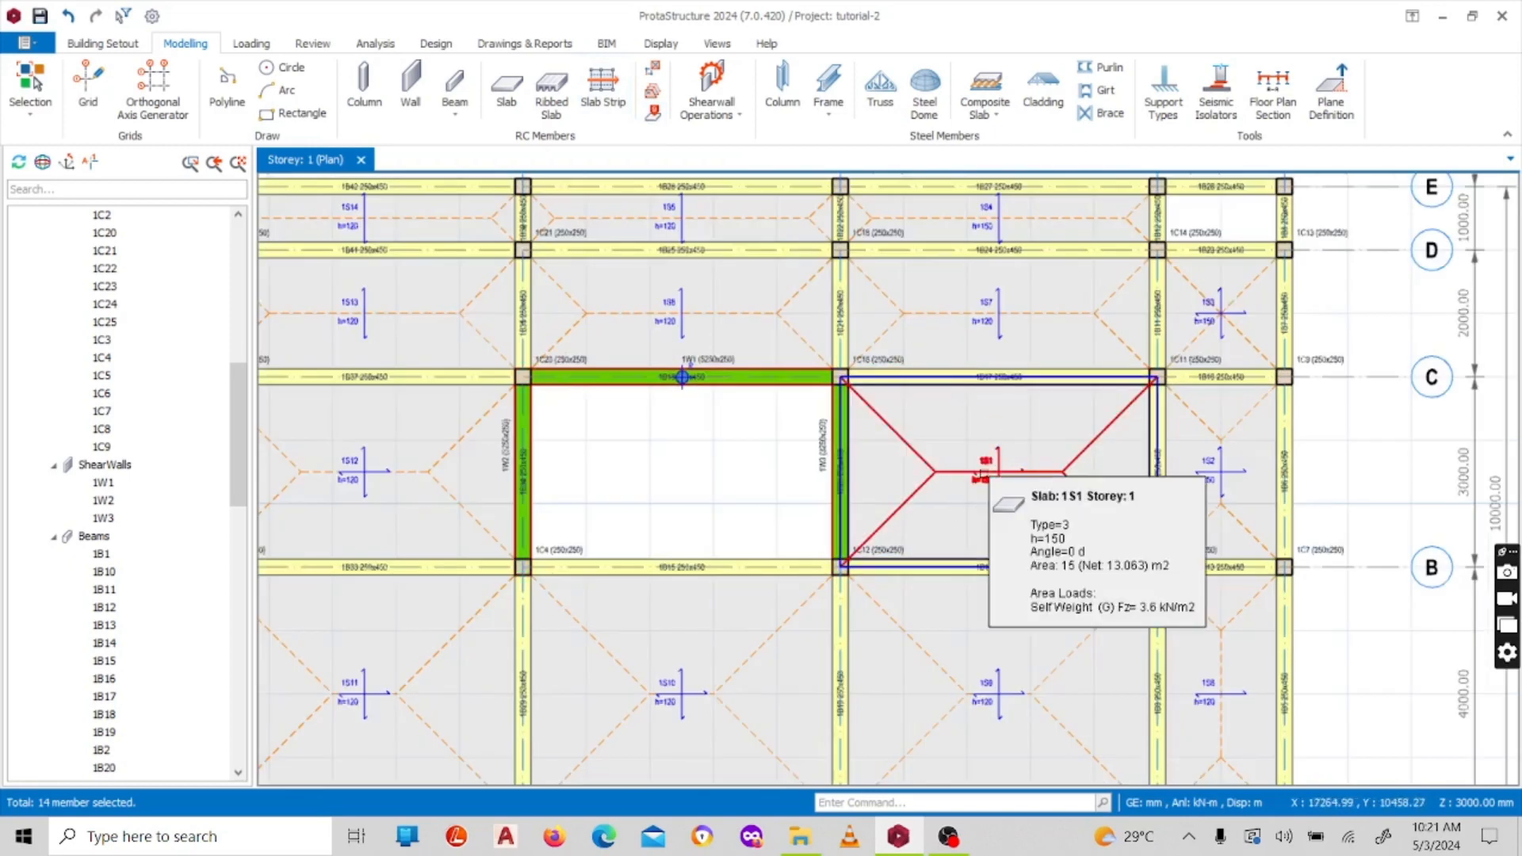
# Step: Draw a circle inside the slab between axes 3–4 and B–C, just above its label
pyautogui.click(295, 70)
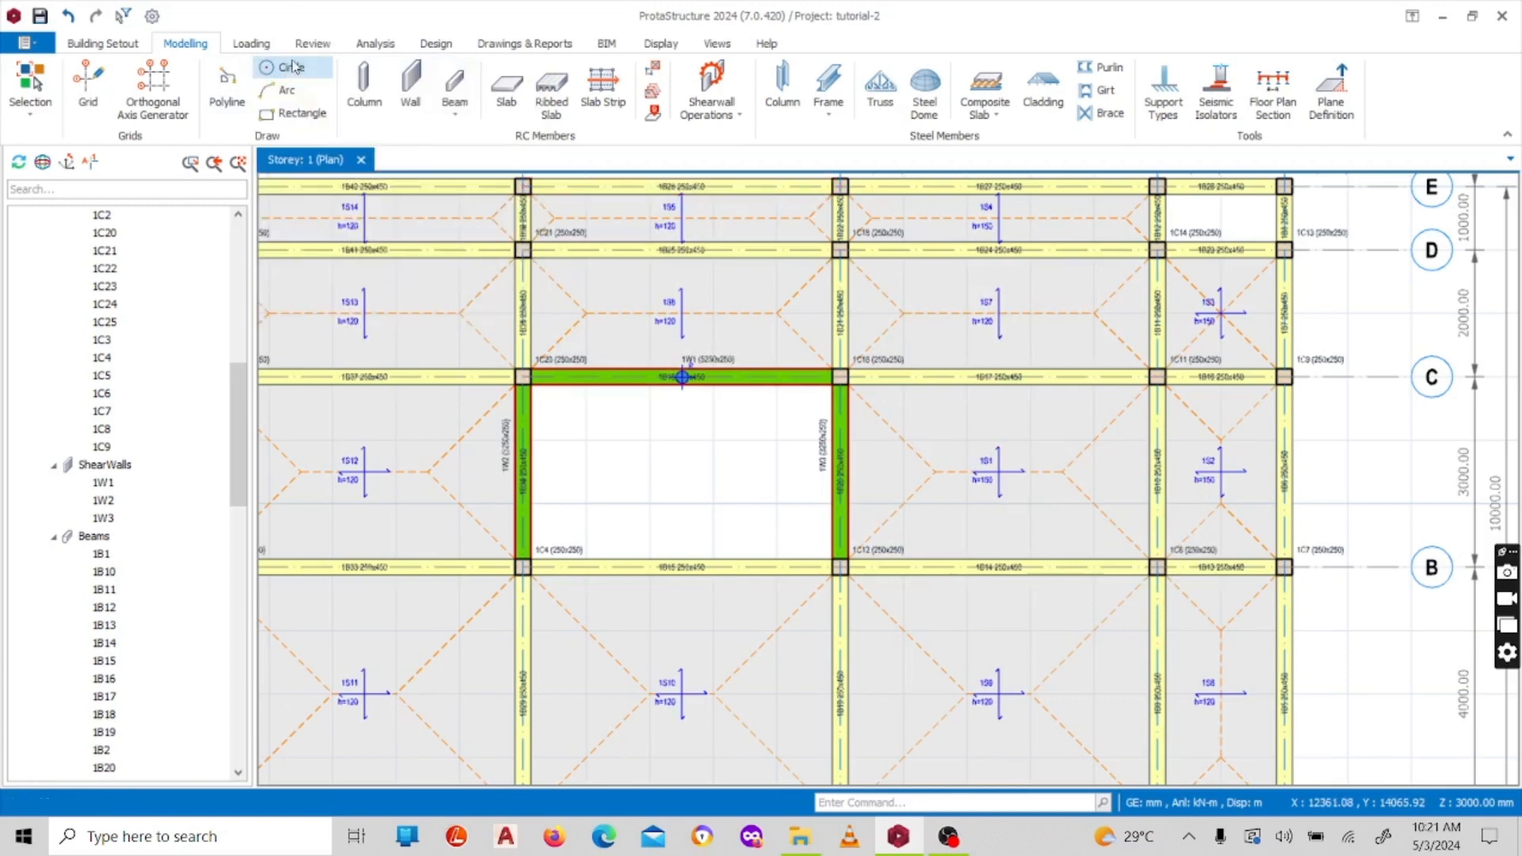
pyautogui.scroll(4, 1081, 483)
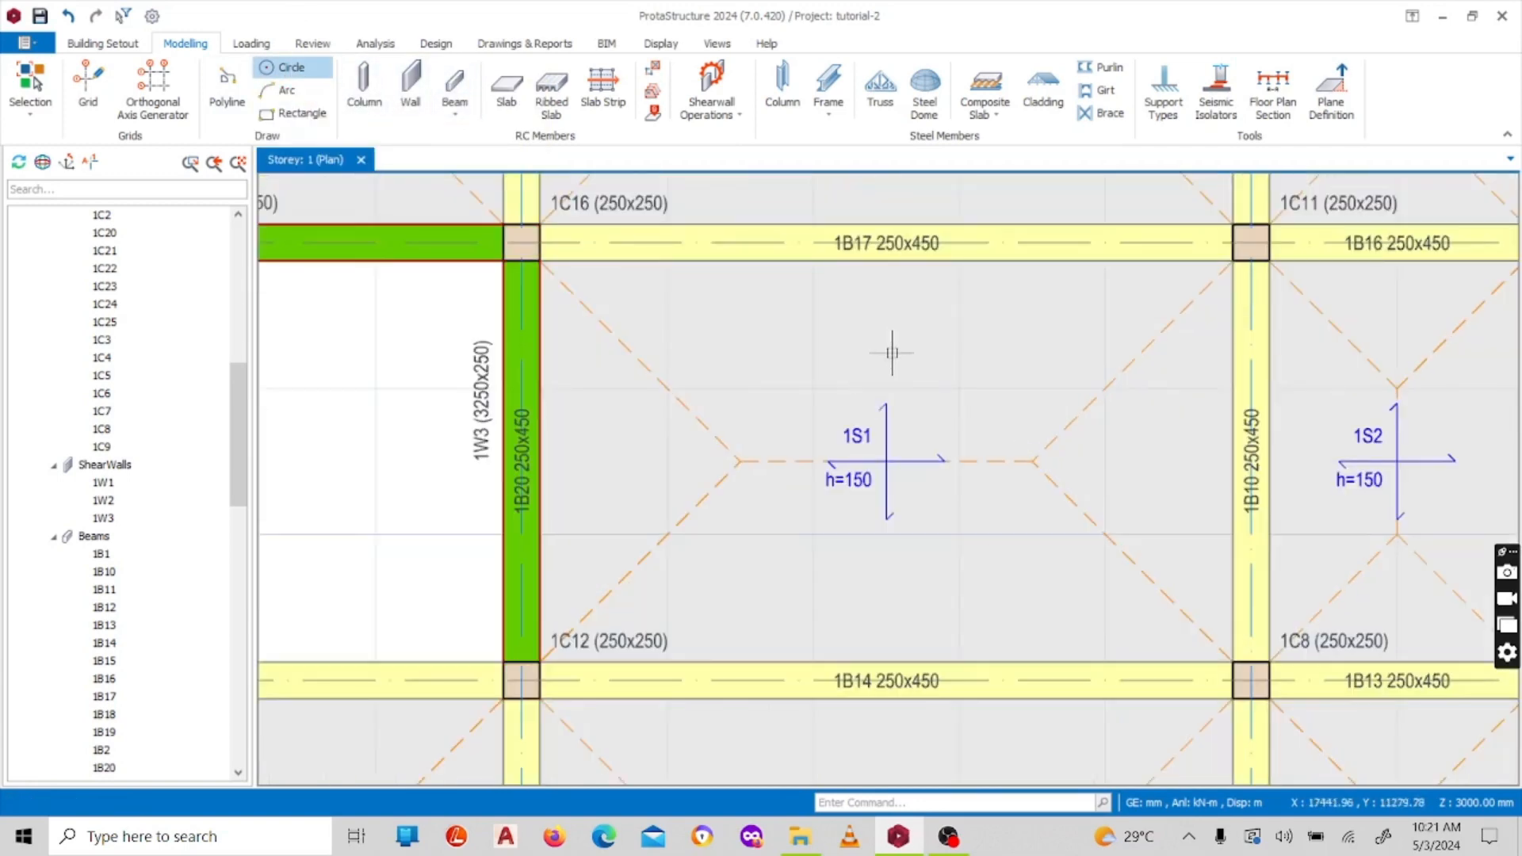
pyautogui.click(853, 351)
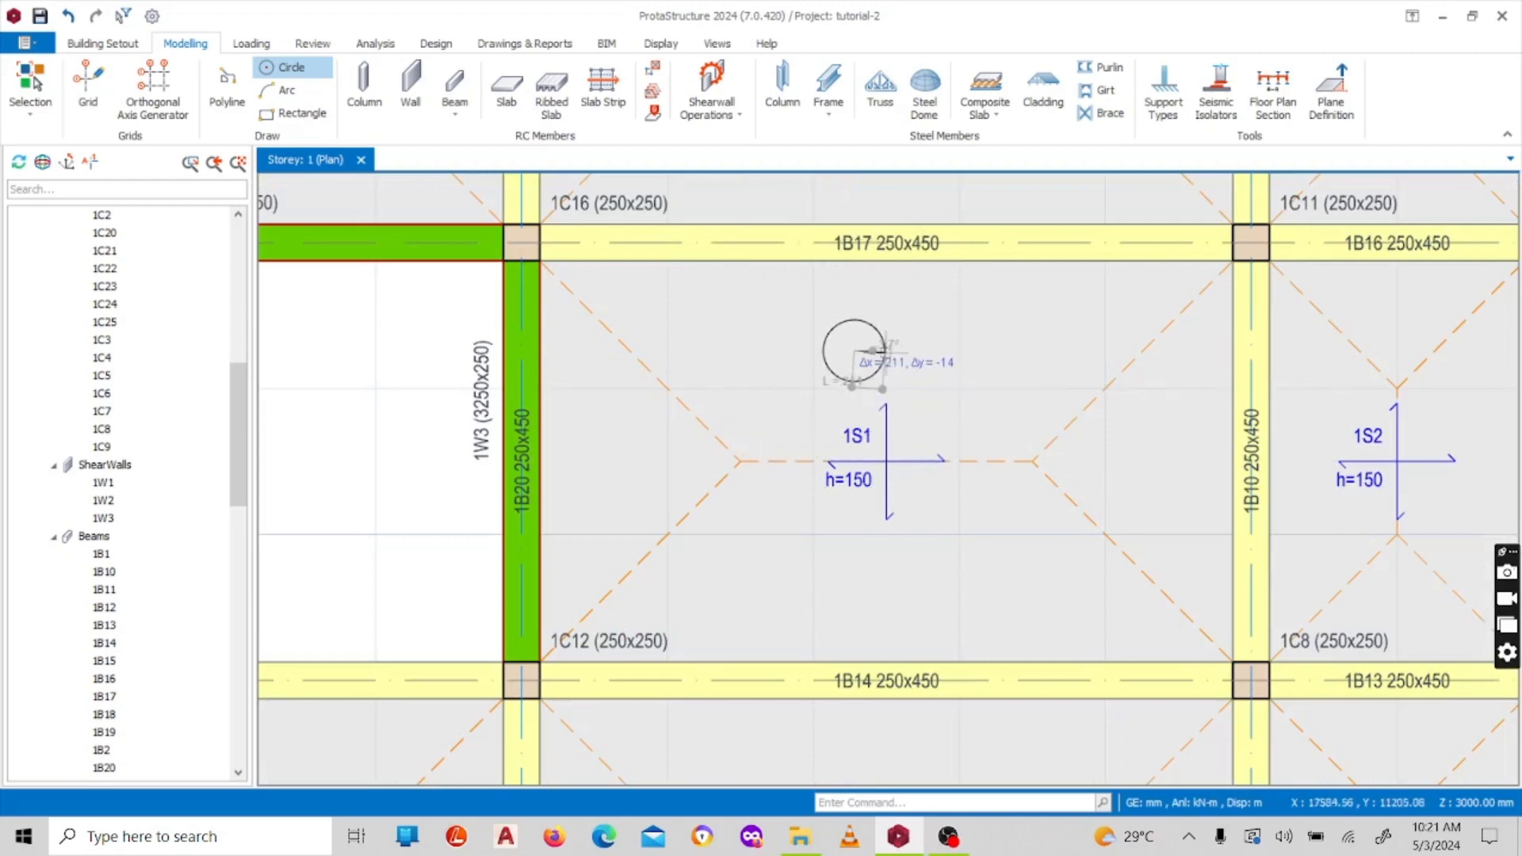
pyautogui.click(907, 349)
pyautogui.scroll(3, 905, 362)
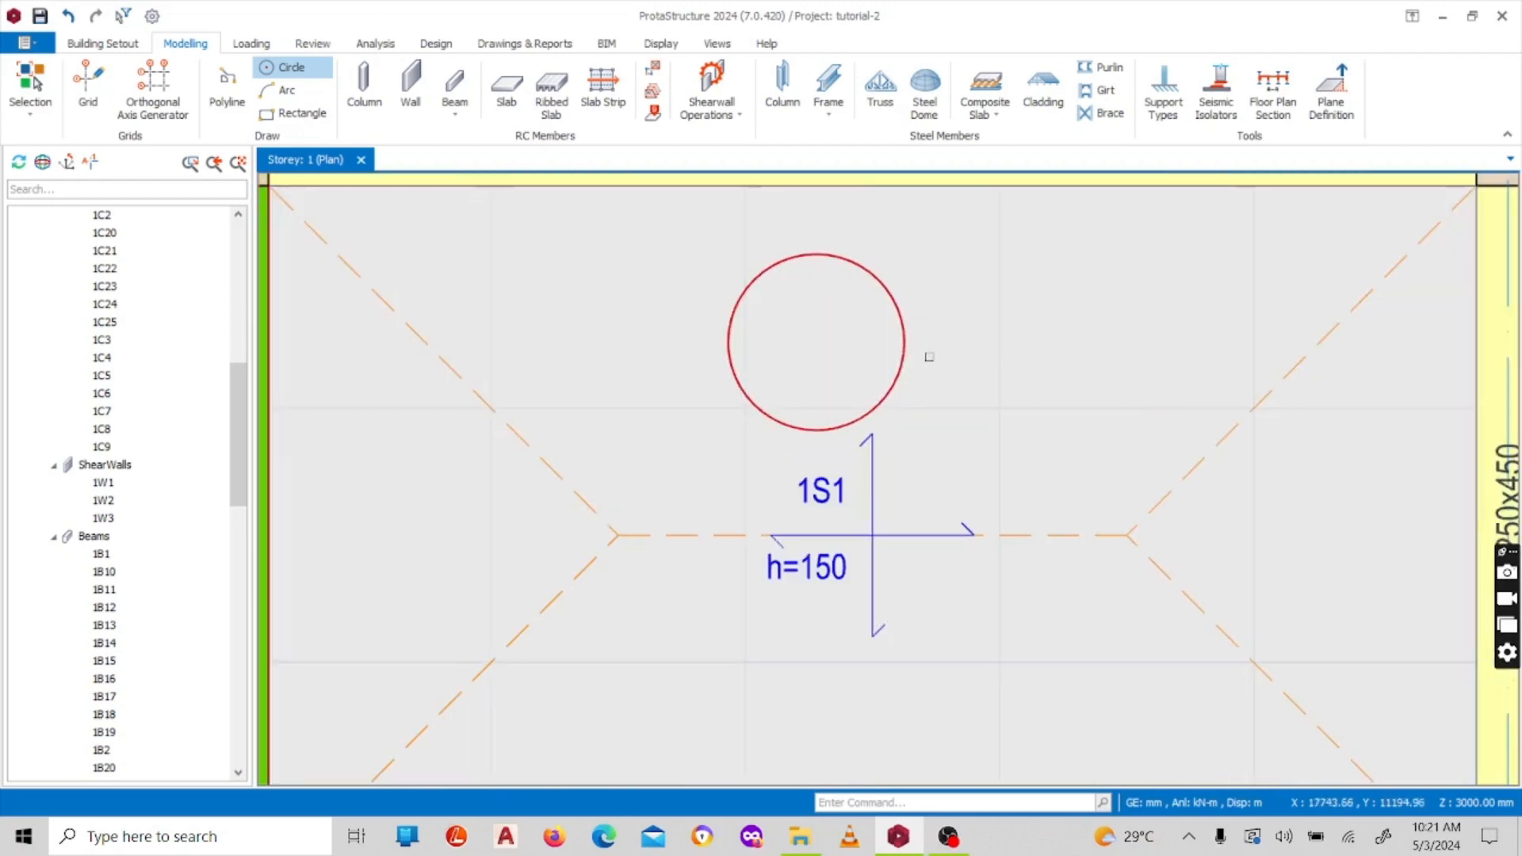
pyautogui.scroll(-6, 924, 354)
pyautogui.scroll(3, 843, 369)
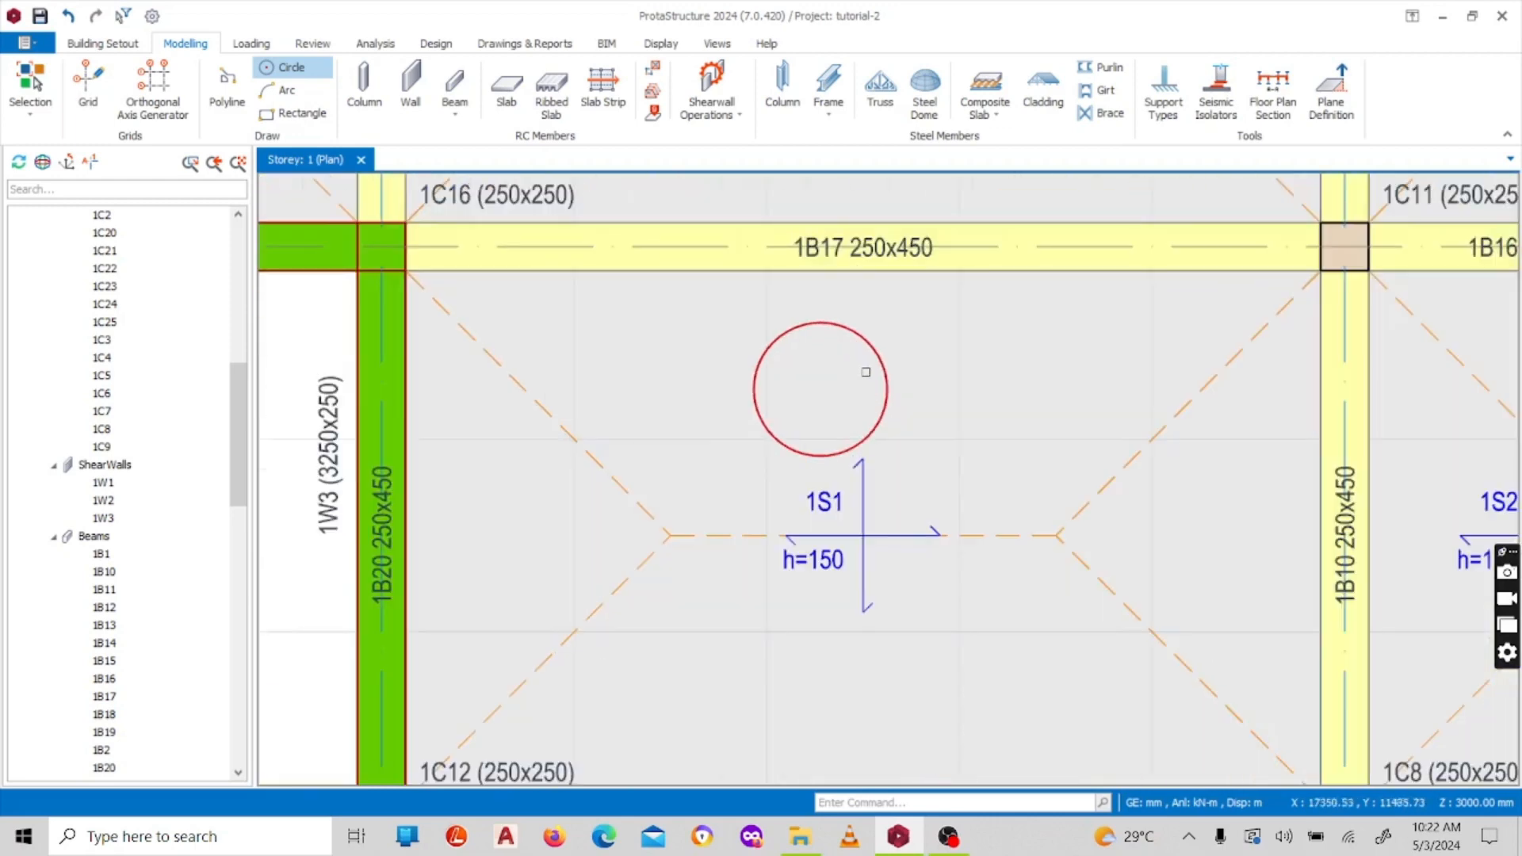
pyautogui.scroll(-1, 802, 374)
pyautogui.scroll(2, 788, 363)
pyautogui.scroll(-2, 857, 414)
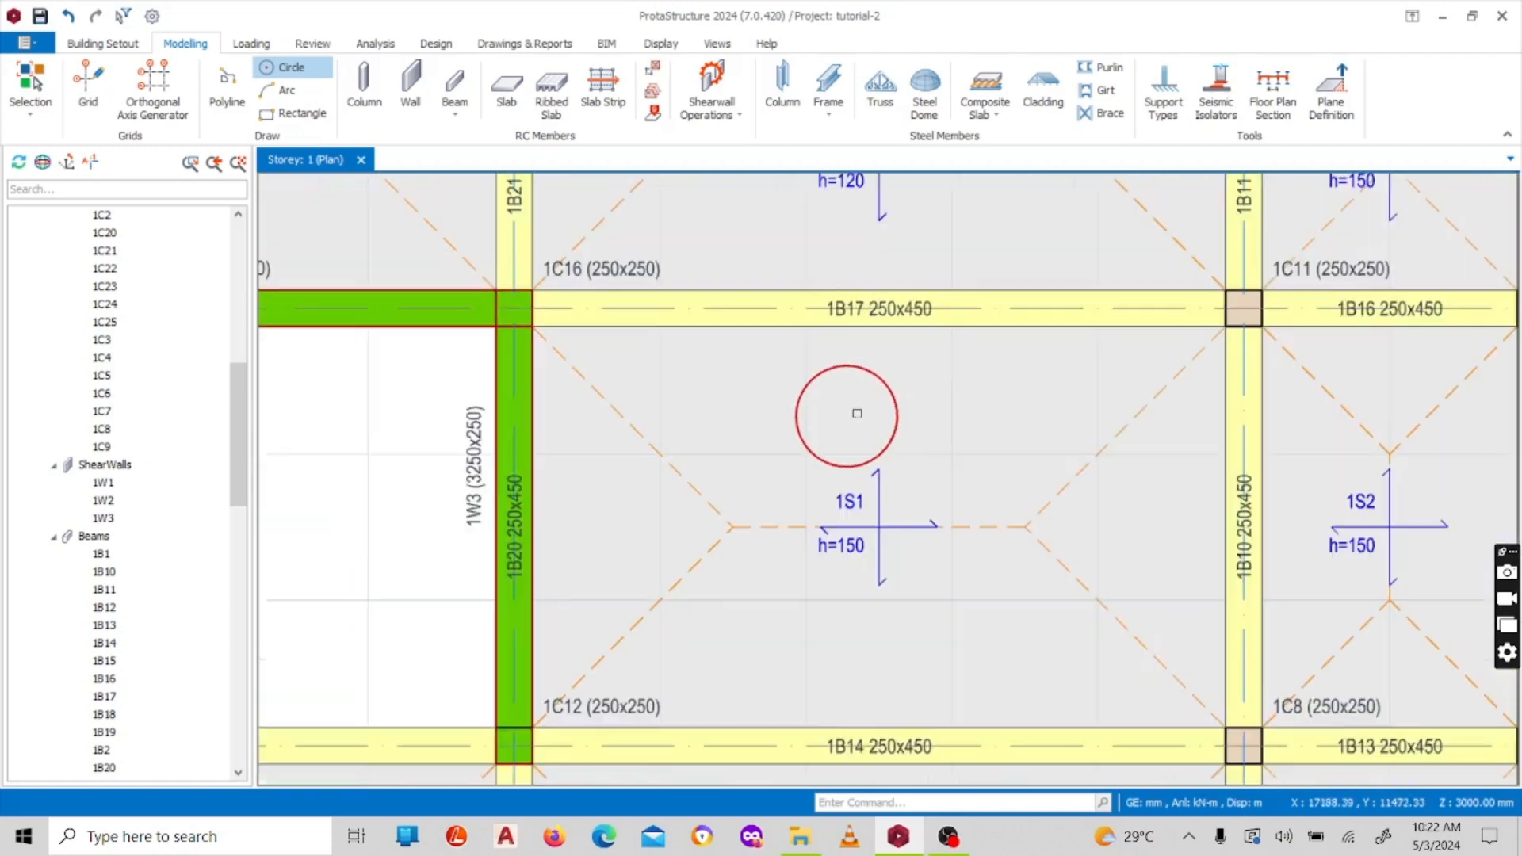
pyautogui.scroll(2, 846, 421)
pyautogui.scroll(-2, 839, 408)
pyautogui.scroll(3, 917, 428)
pyautogui.scroll(-3, 917, 428)
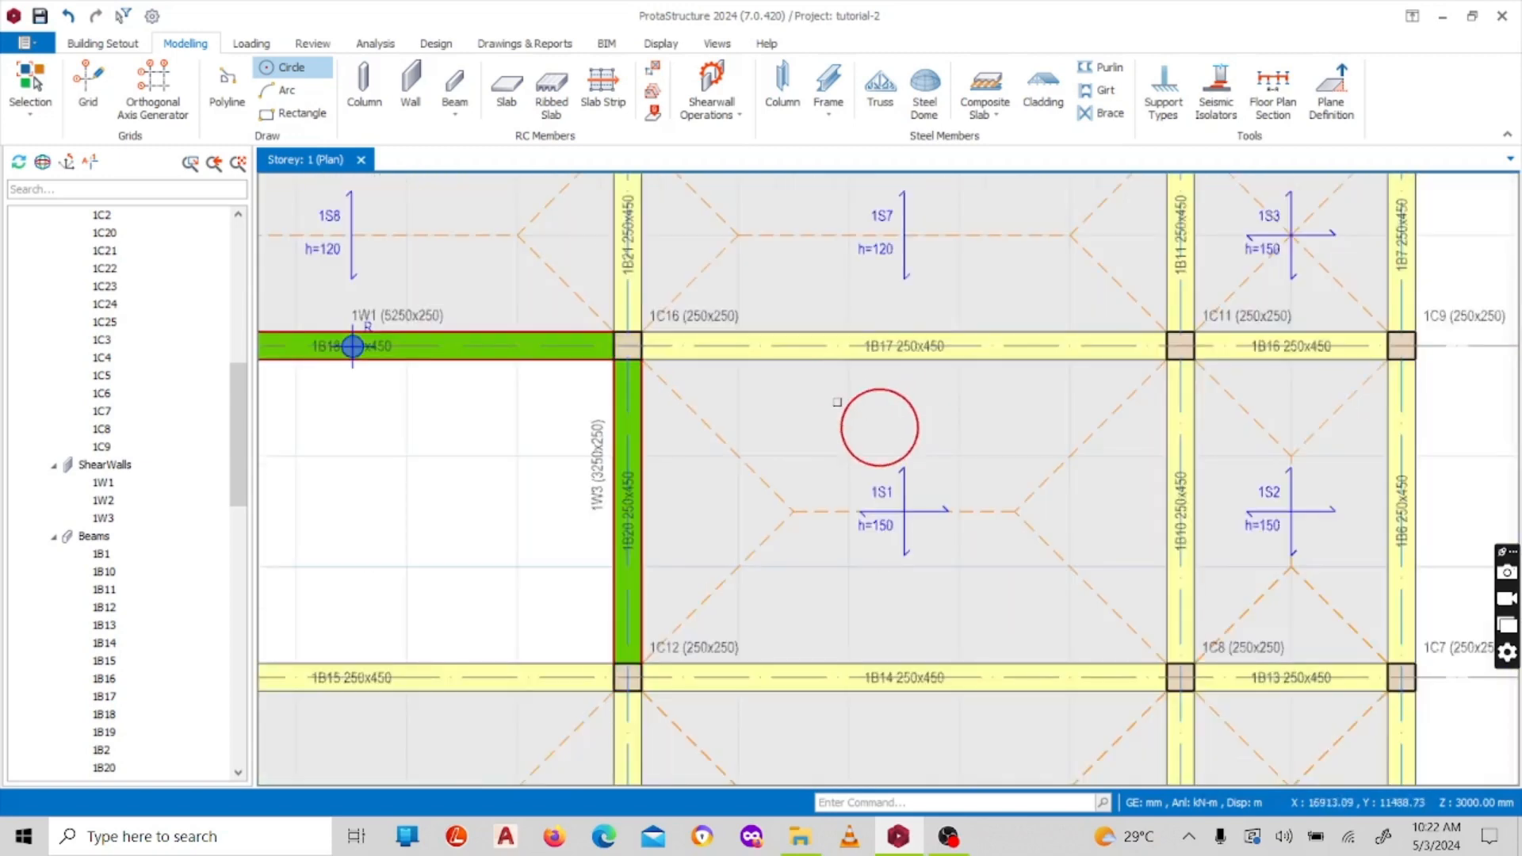
# Step: Try to open the properties of the circle drawn in the slab, and finish the drawing command that is active
pyautogui.scroll(3, 912, 432)
pyautogui.rightClick(935, 446)
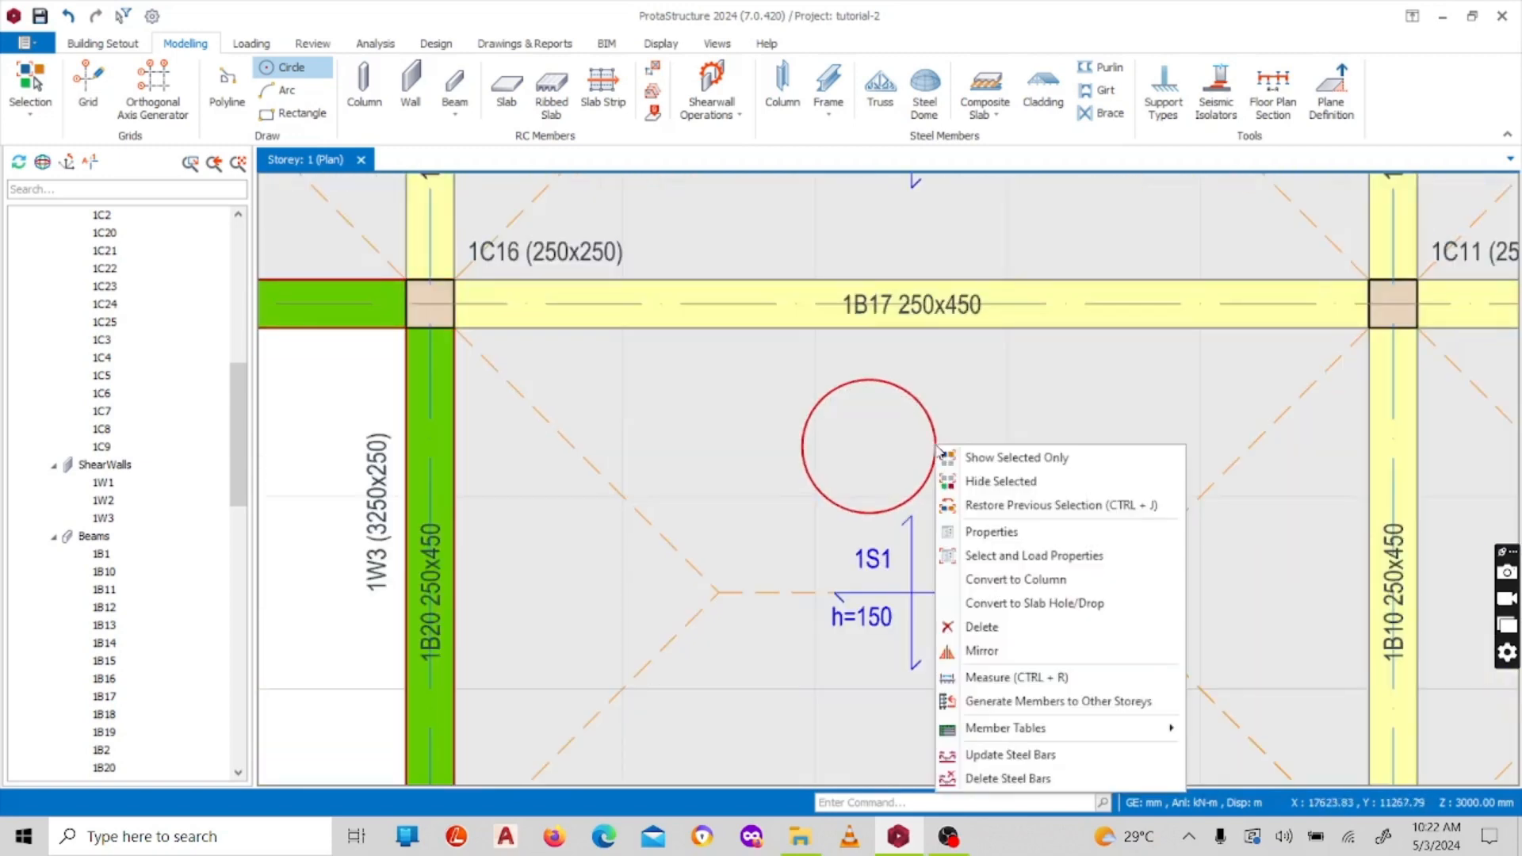
pyautogui.click(998, 532)
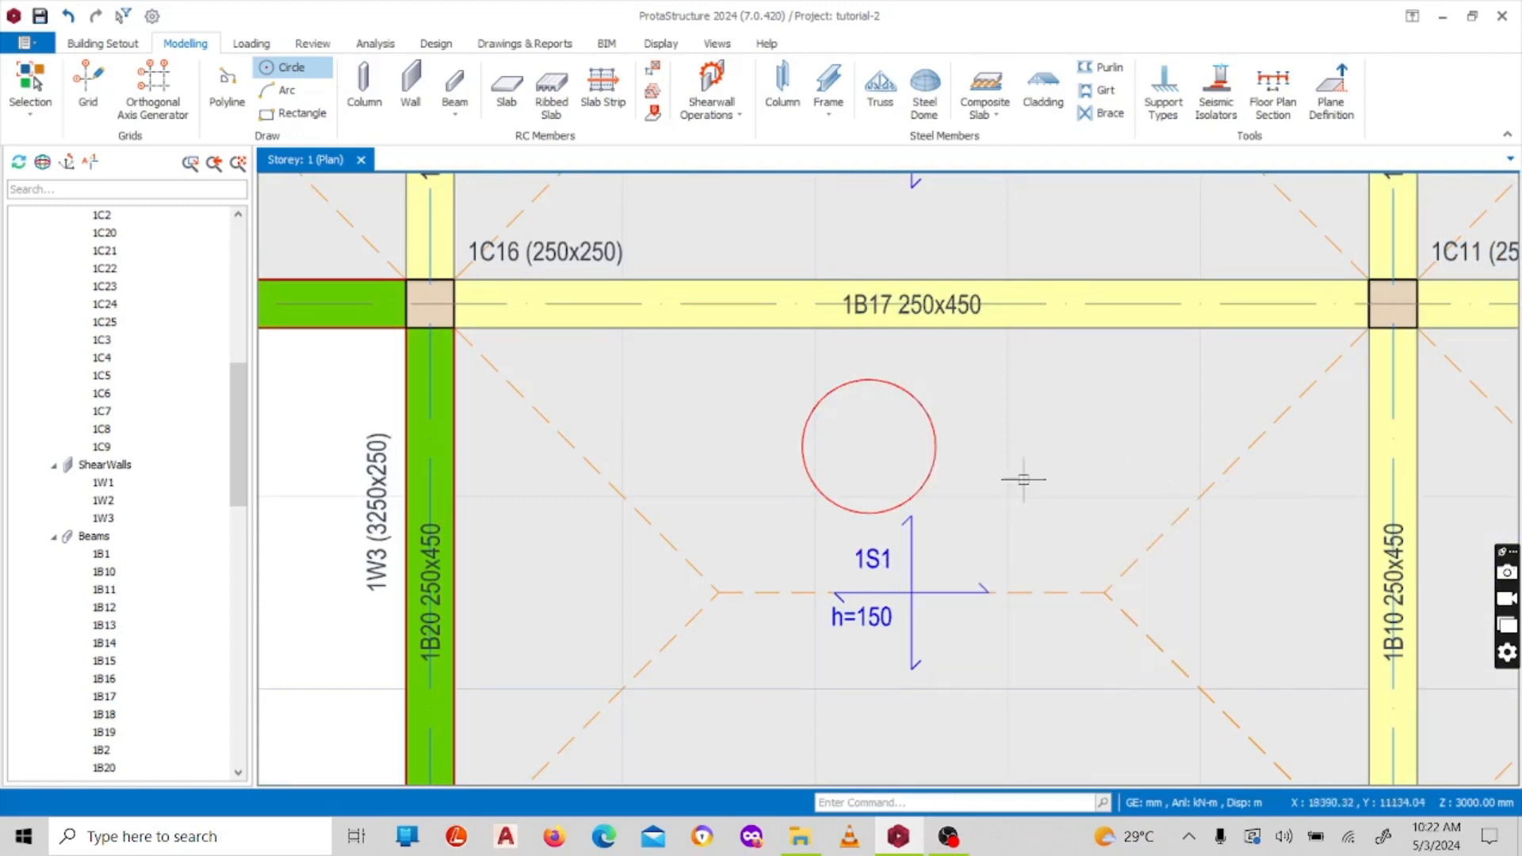
pyautogui.scroll(-4, 1023, 479)
pyautogui.scroll(3, 912, 456)
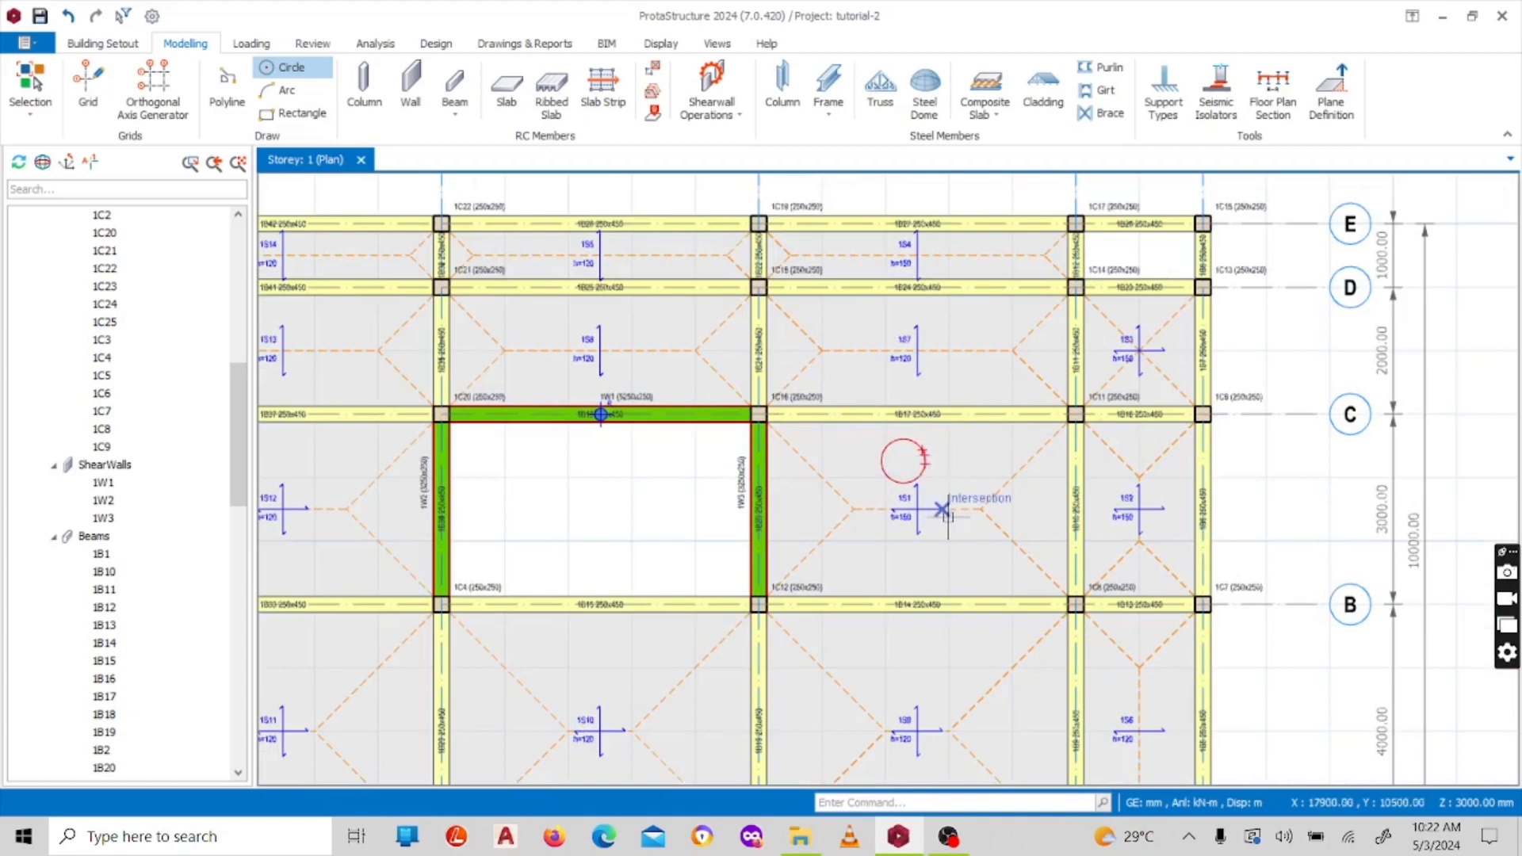
pyautogui.scroll(3, 927, 463)
pyautogui.rightClick(922, 467)
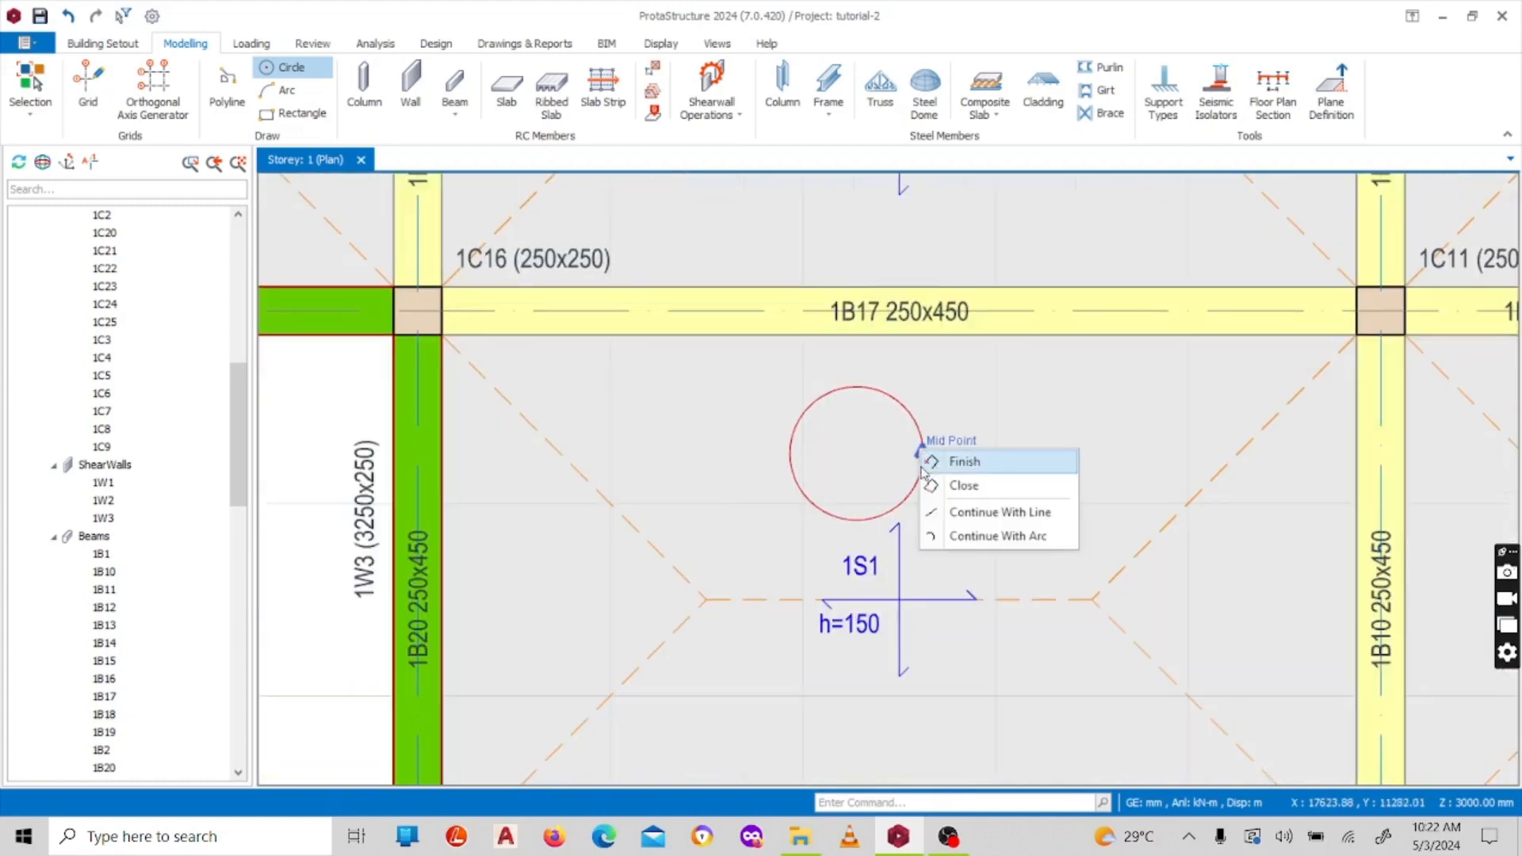
pyautogui.click(924, 466)
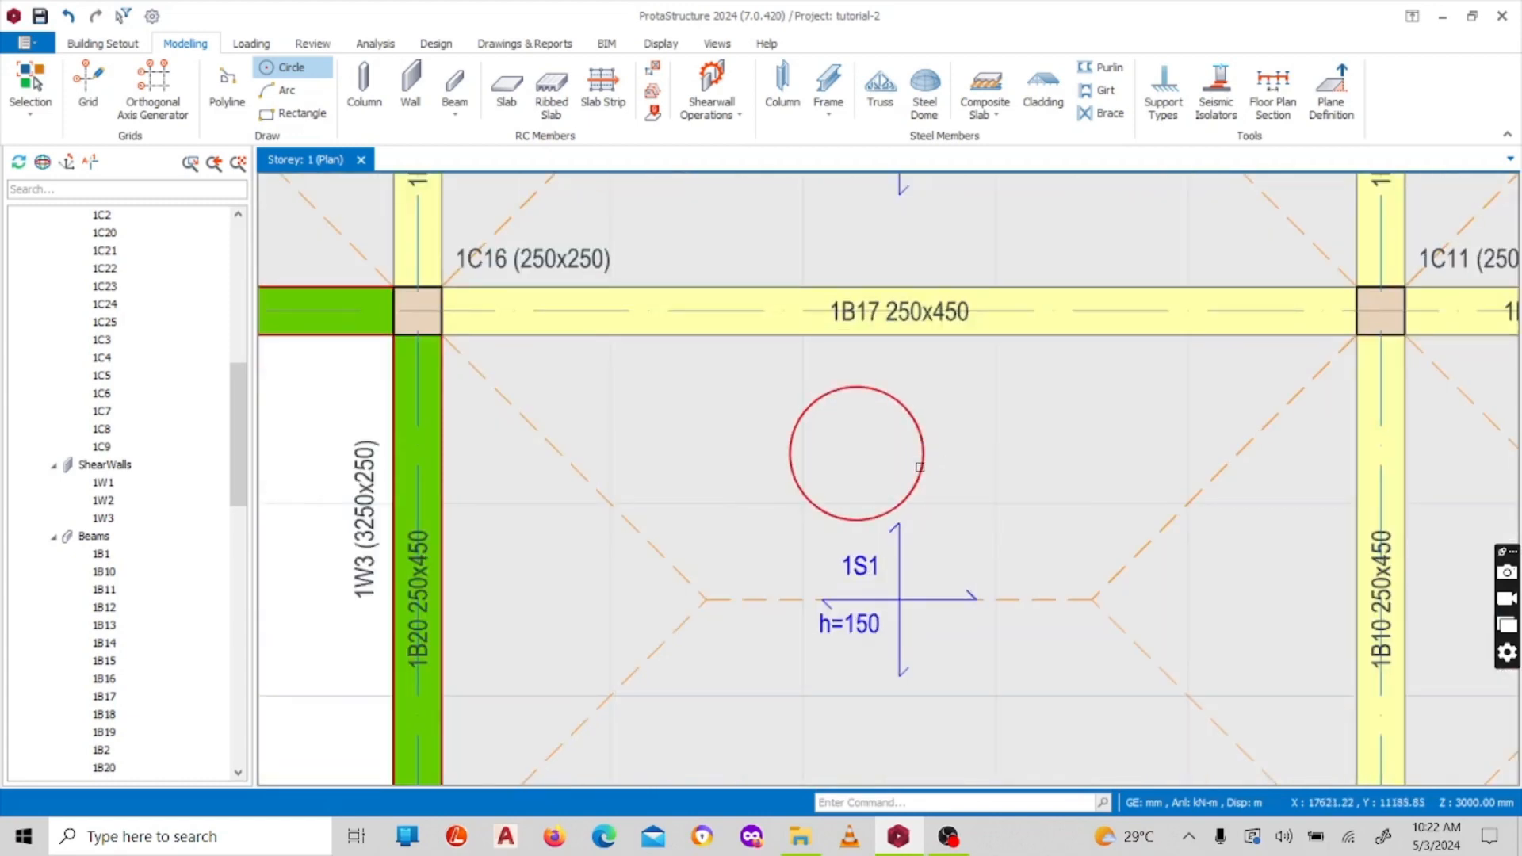
pyautogui.click(919, 467)
pyautogui.rightClick(921, 470)
pyautogui.click(972, 554)
pyautogui.click(922, 484)
pyautogui.click(918, 478)
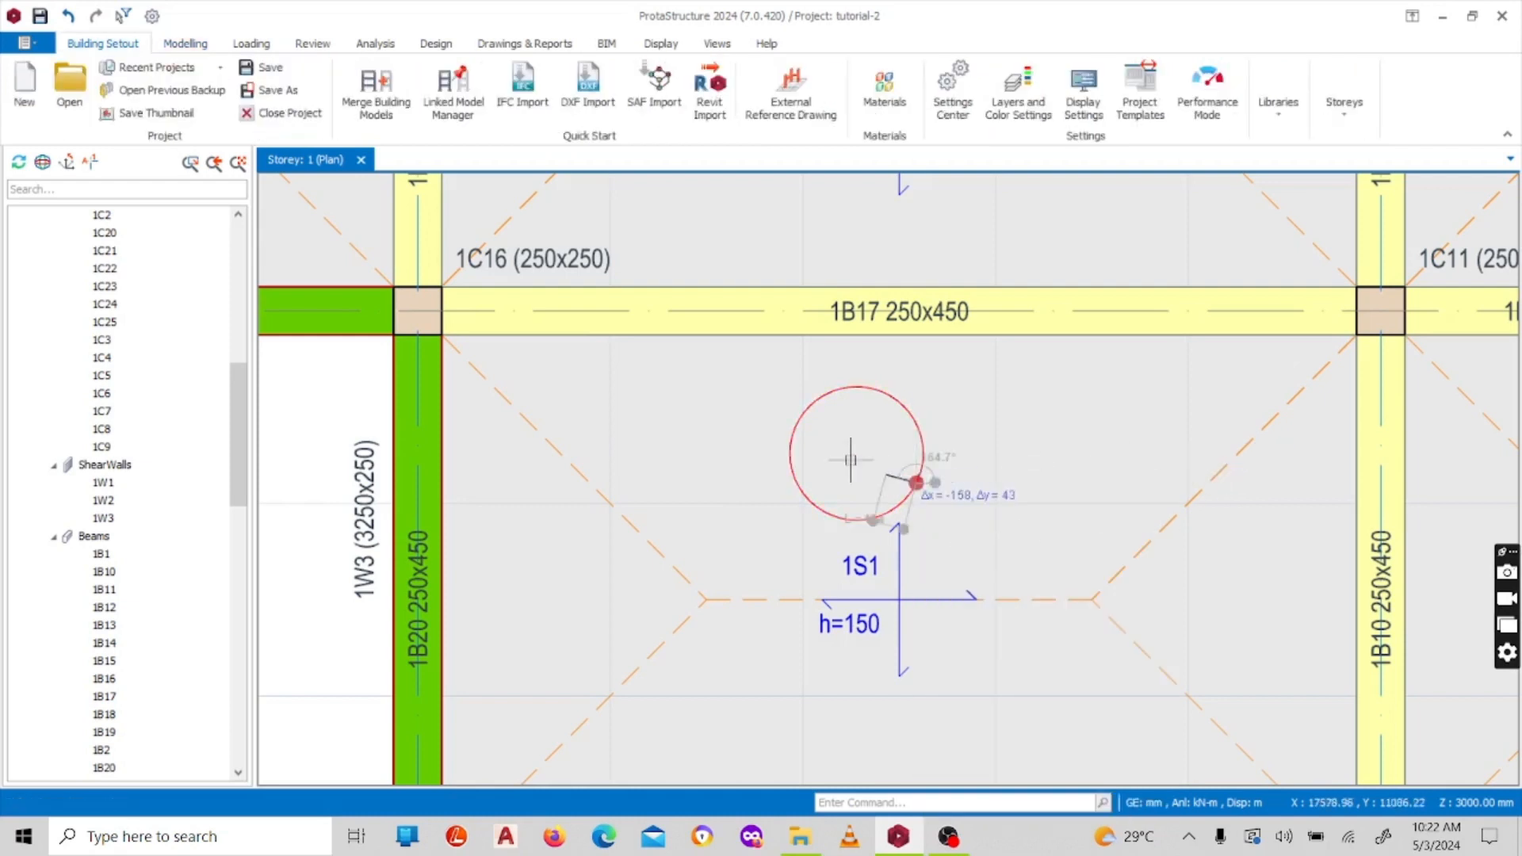
pyautogui.press('Escape')
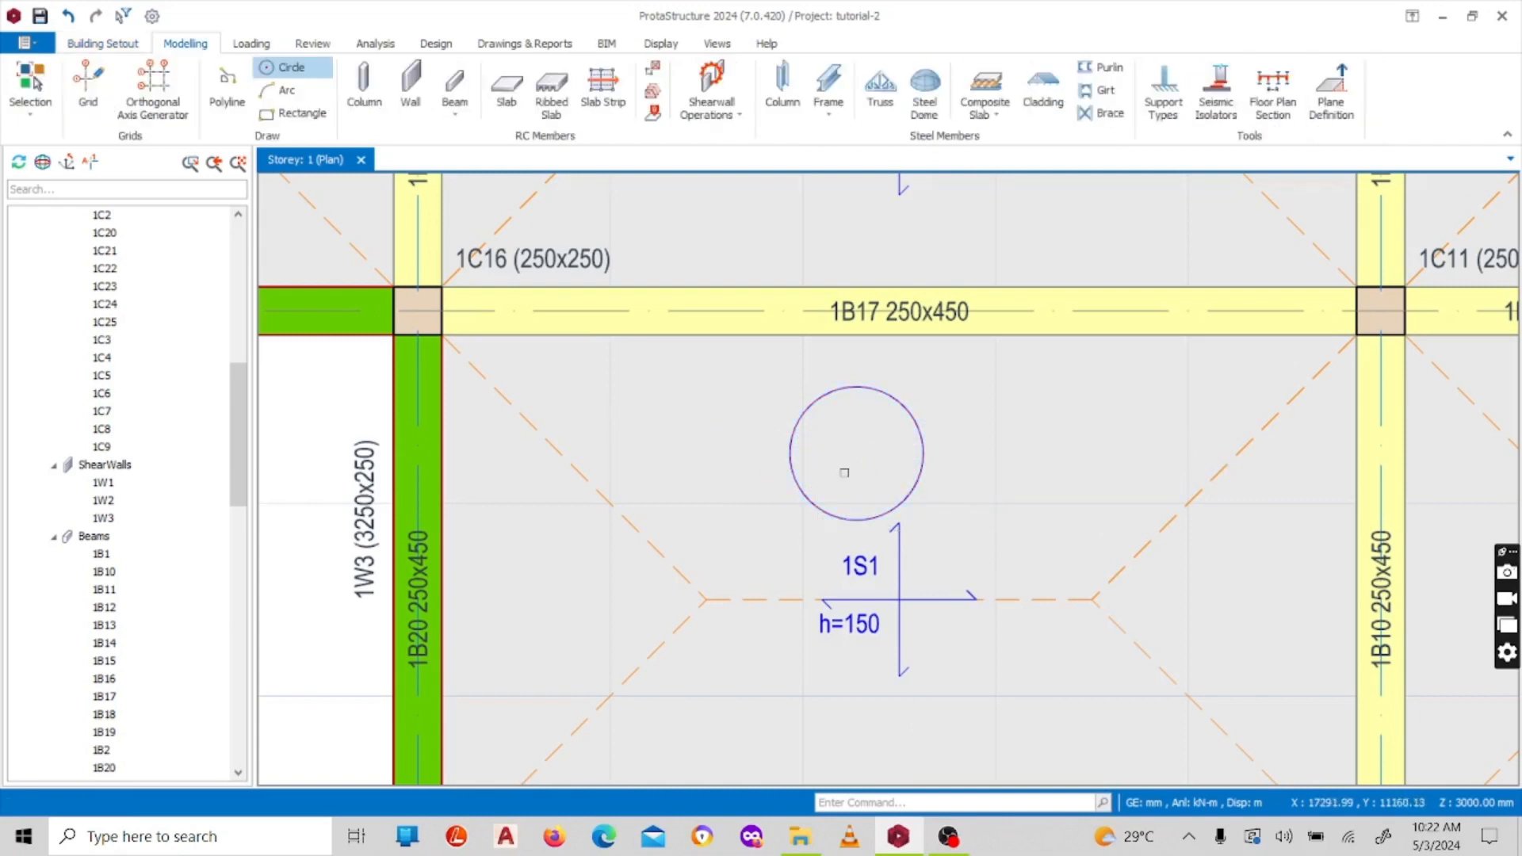
# Step: Select the circle in the slab and bring up its available editing and conversion options
pyautogui.click(793, 456)
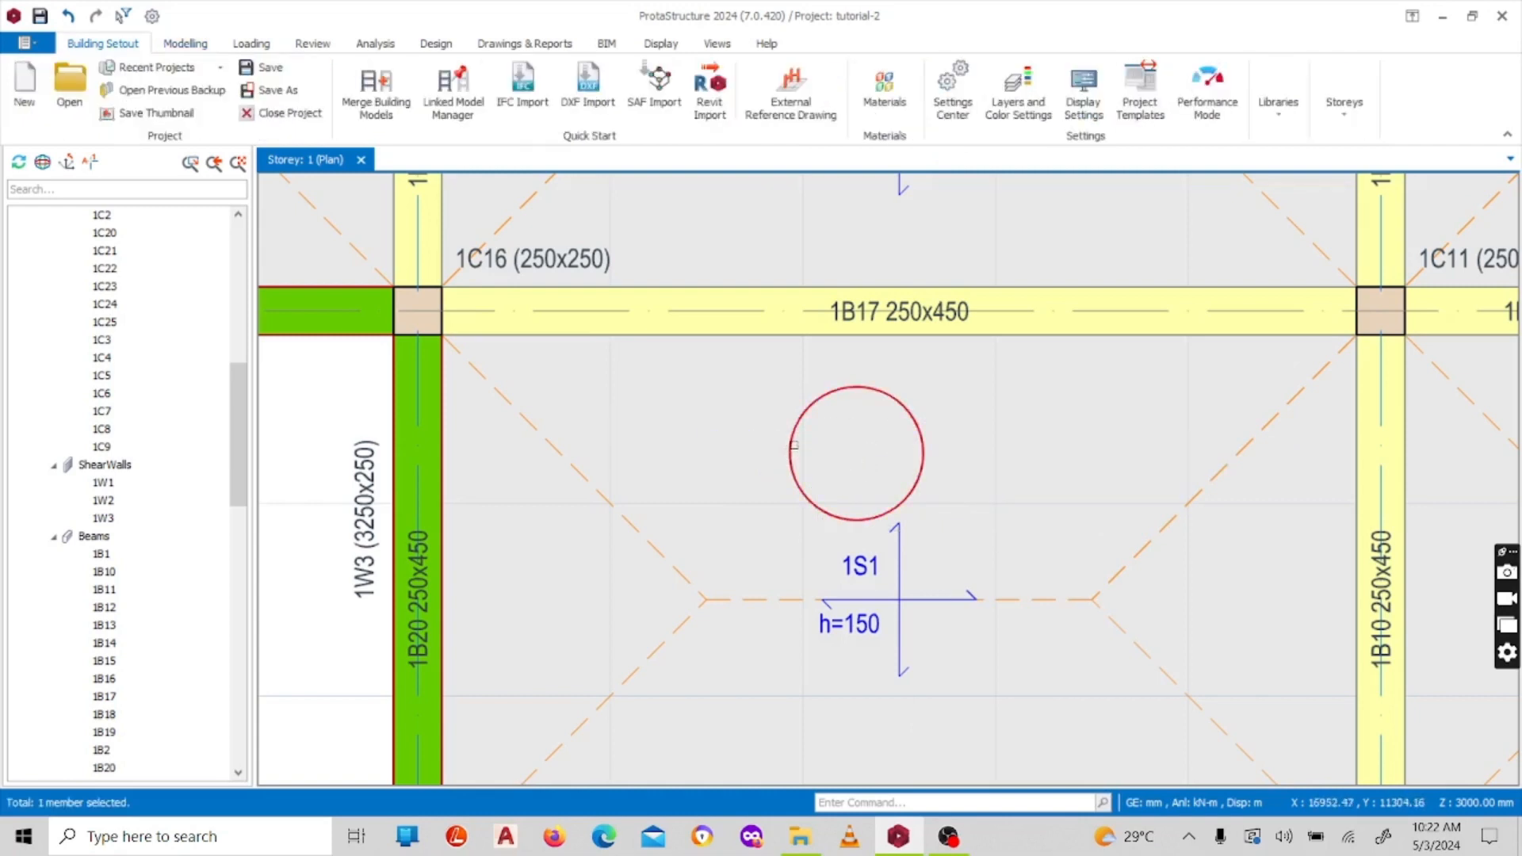
pyautogui.click(179, 41)
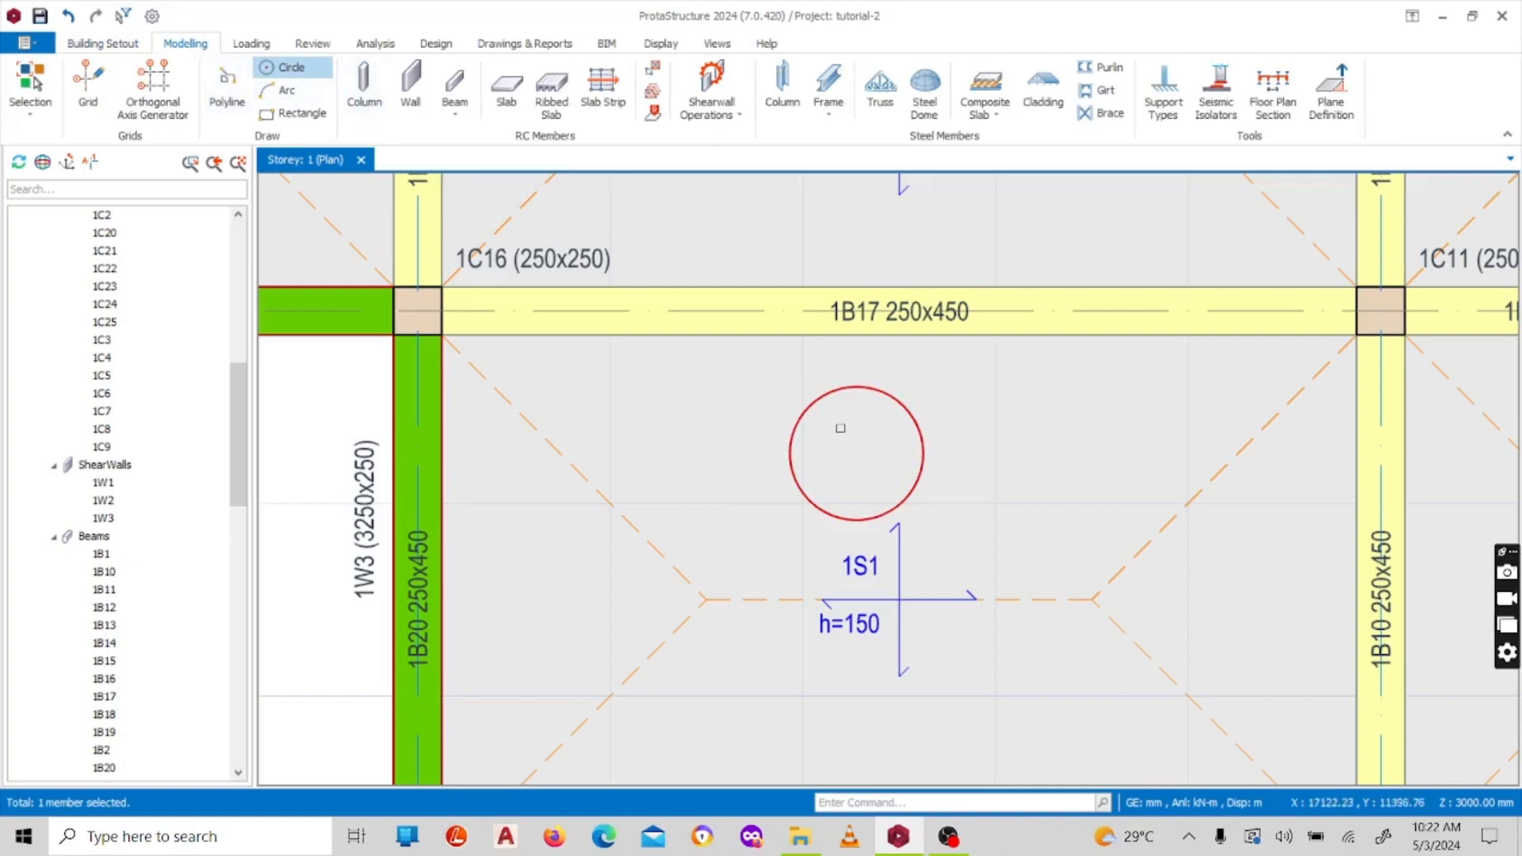
pyautogui.click(816, 401)
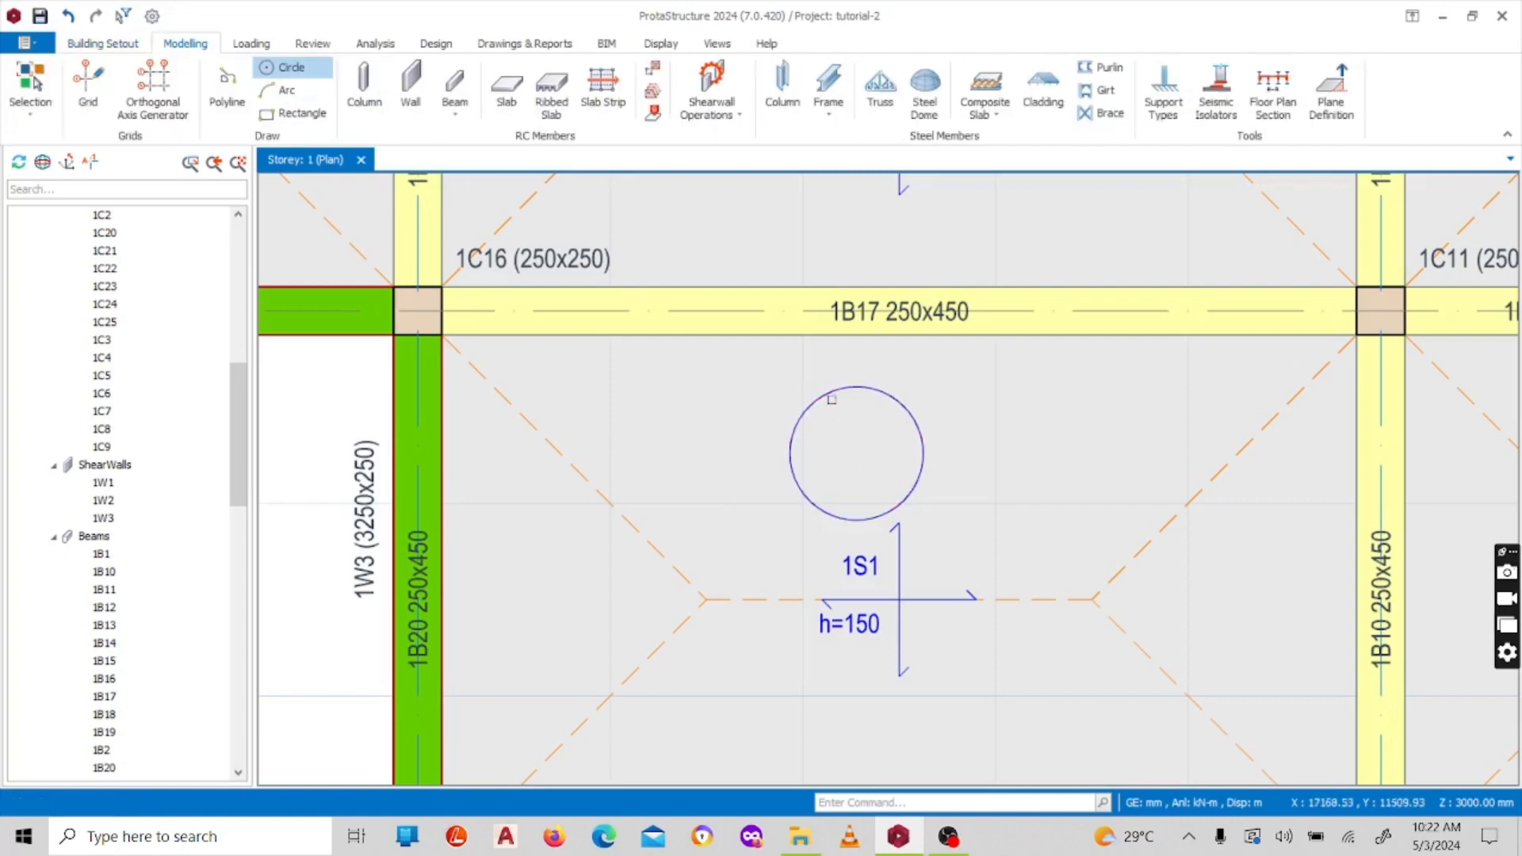
pyautogui.rightClick(830, 398)
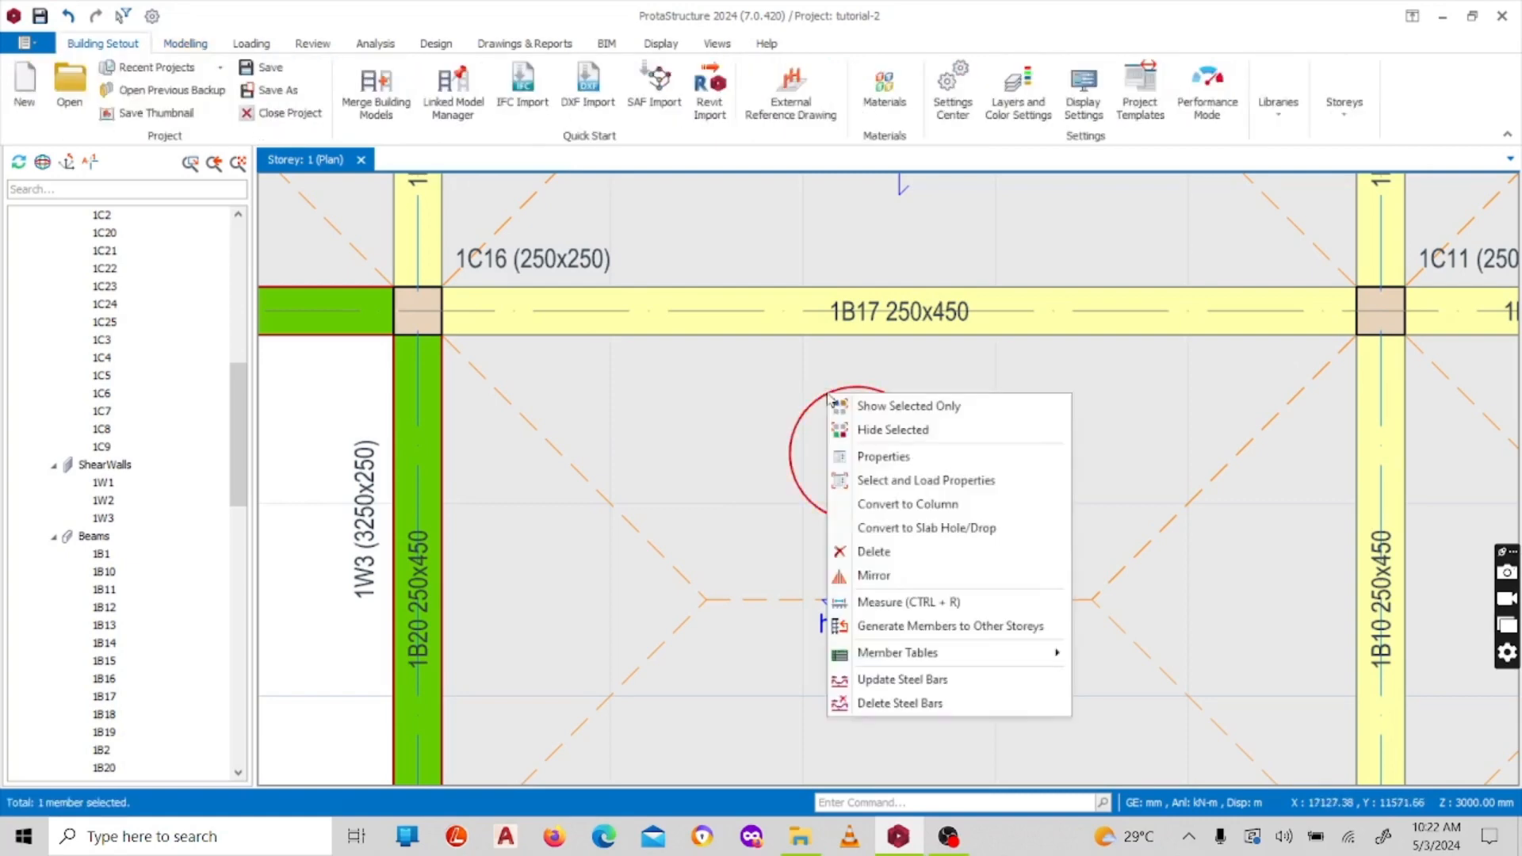
pyautogui.click(948, 837)
pyautogui.click(1271, 578)
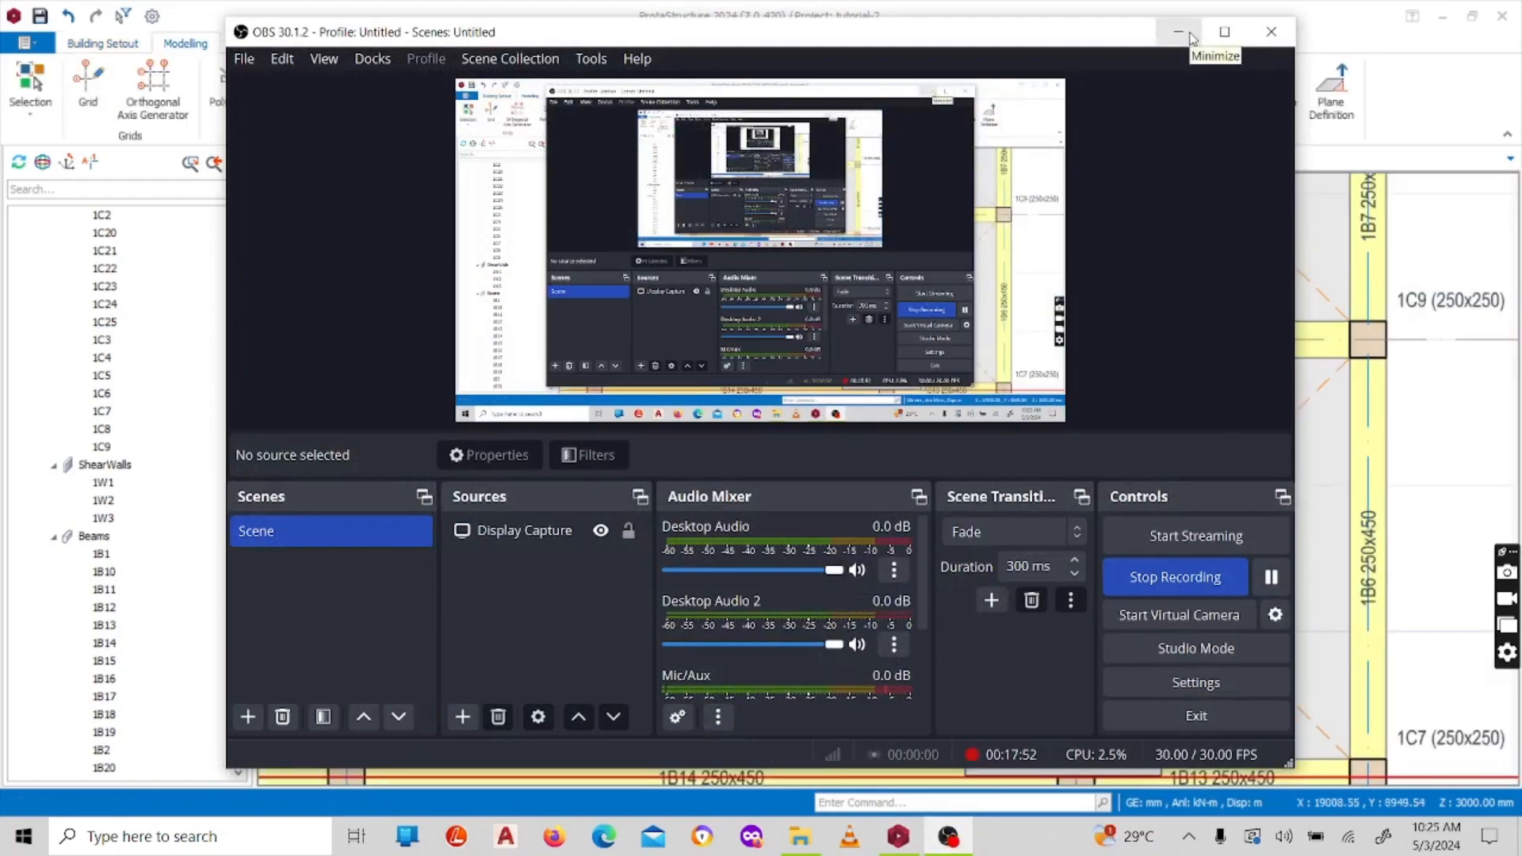
pyautogui.click(1179, 32)
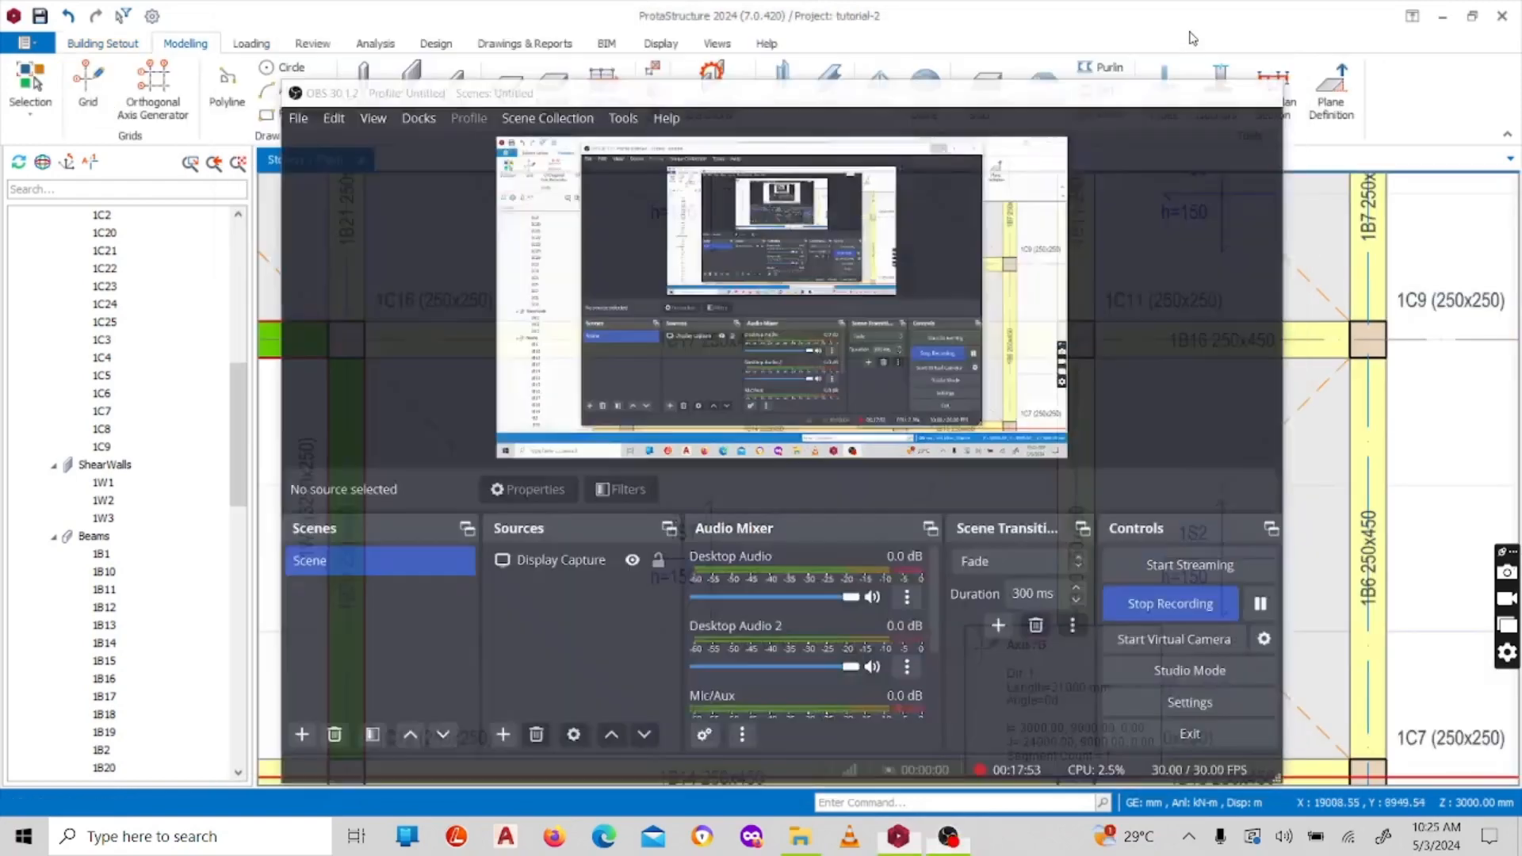
# Step: Draw a rectangular slab opening about 1507 by 509 mm just above the label of the slab between axes 3–4 and B–C
pyautogui.scroll(-4, 810, 518)
pyautogui.scroll(-2, 809, 518)
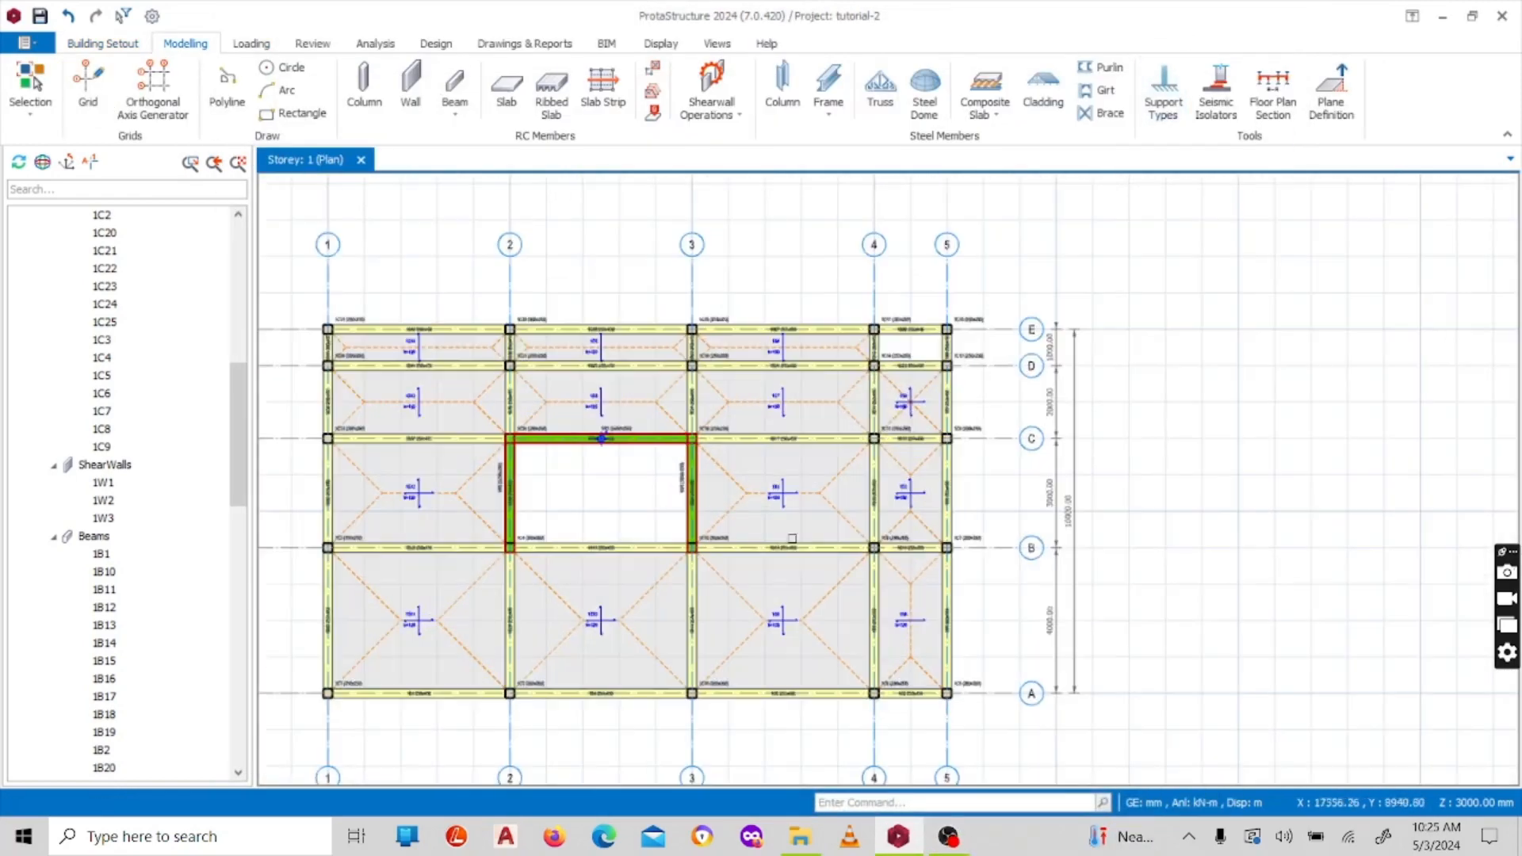
pyautogui.scroll(4, 656, 409)
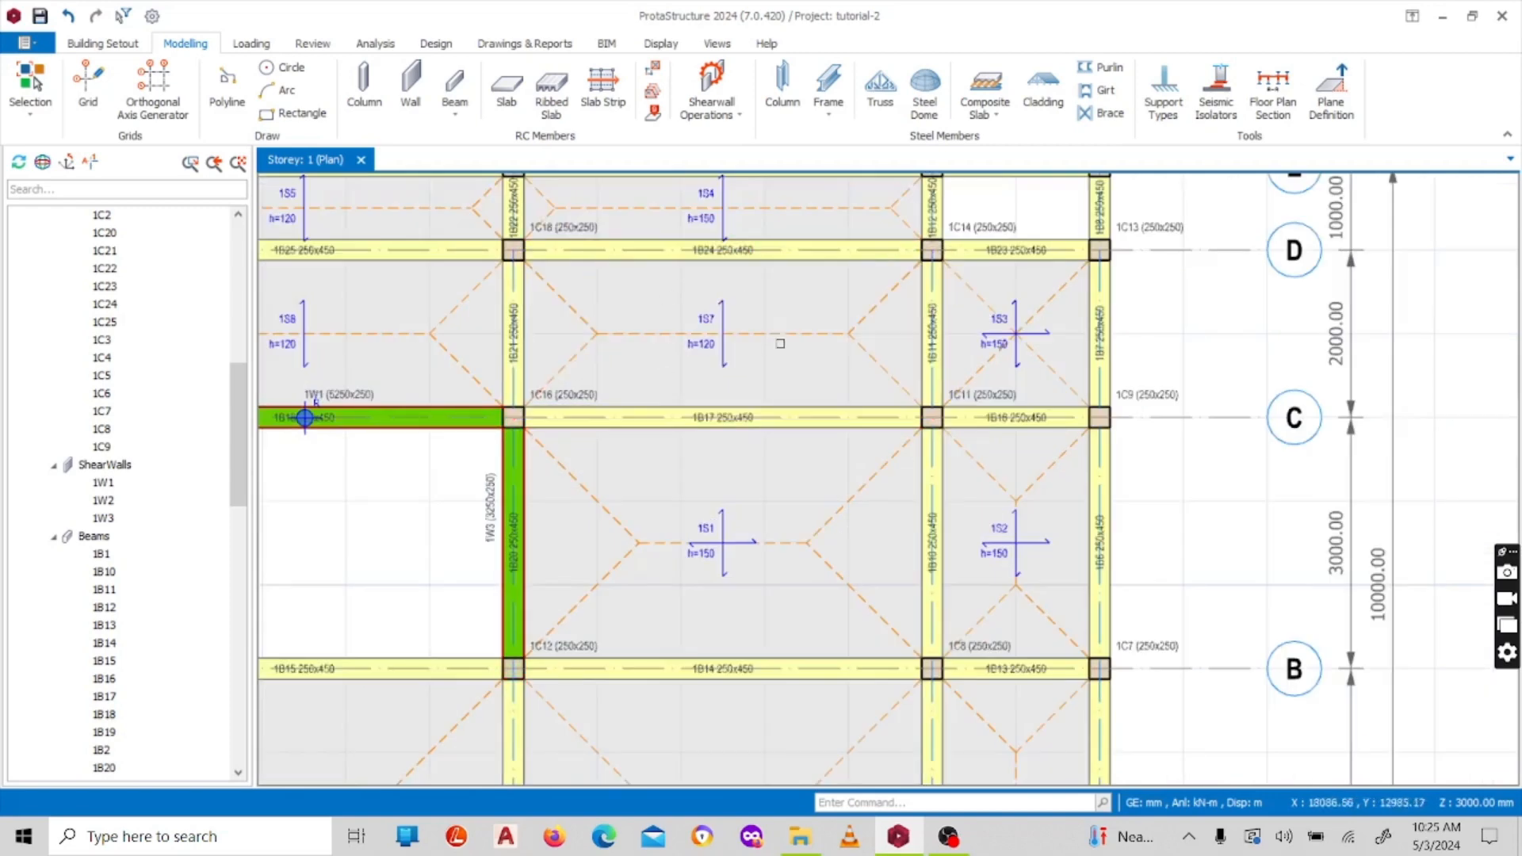
pyautogui.scroll(2, 735, 488)
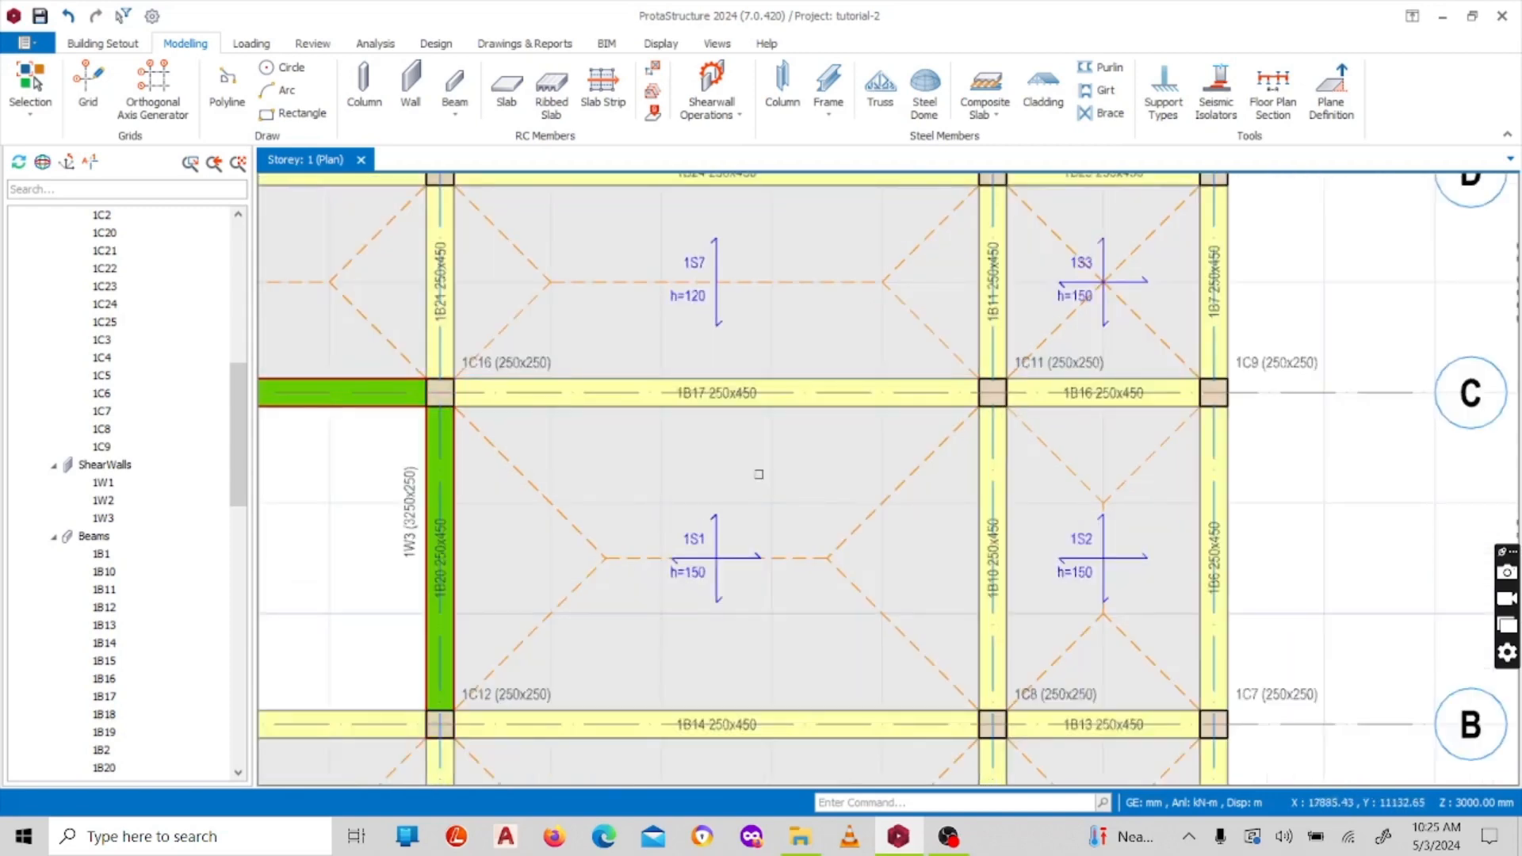
pyautogui.scroll(-2, 735, 488)
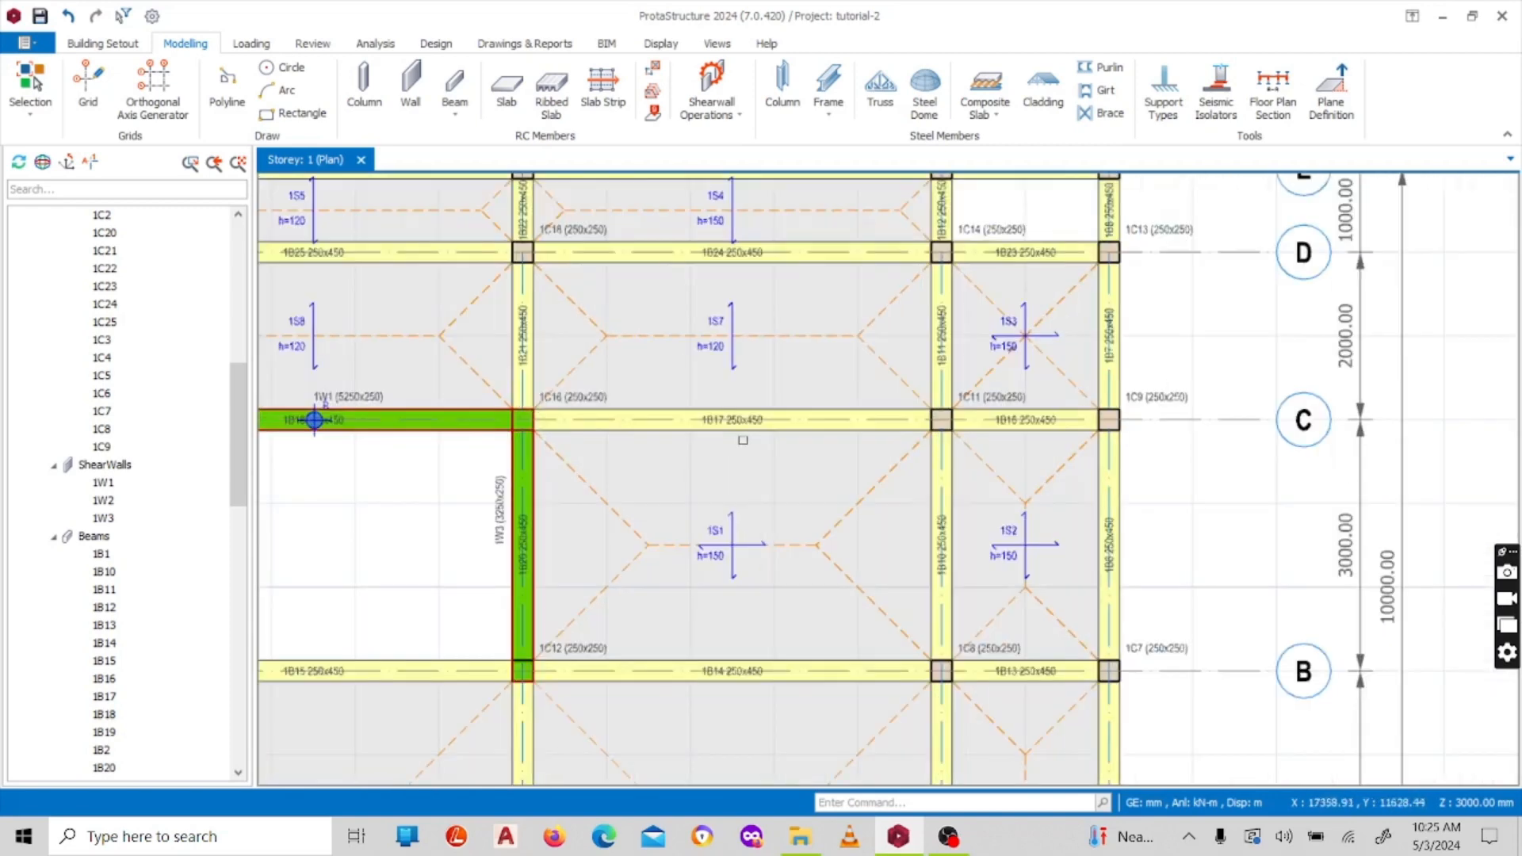
pyautogui.click(654, 70)
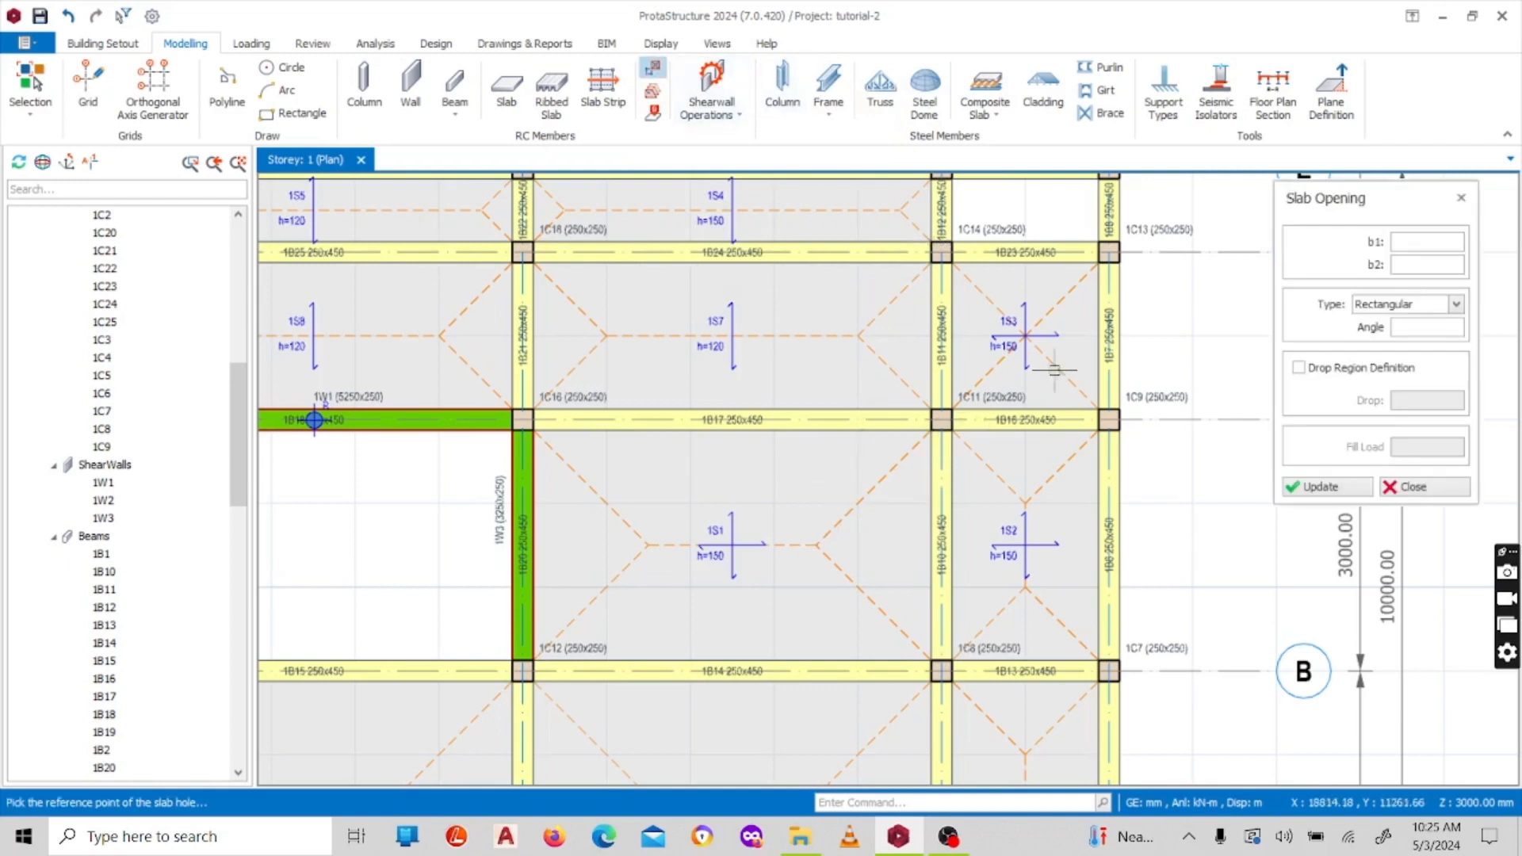
pyautogui.click(1457, 306)
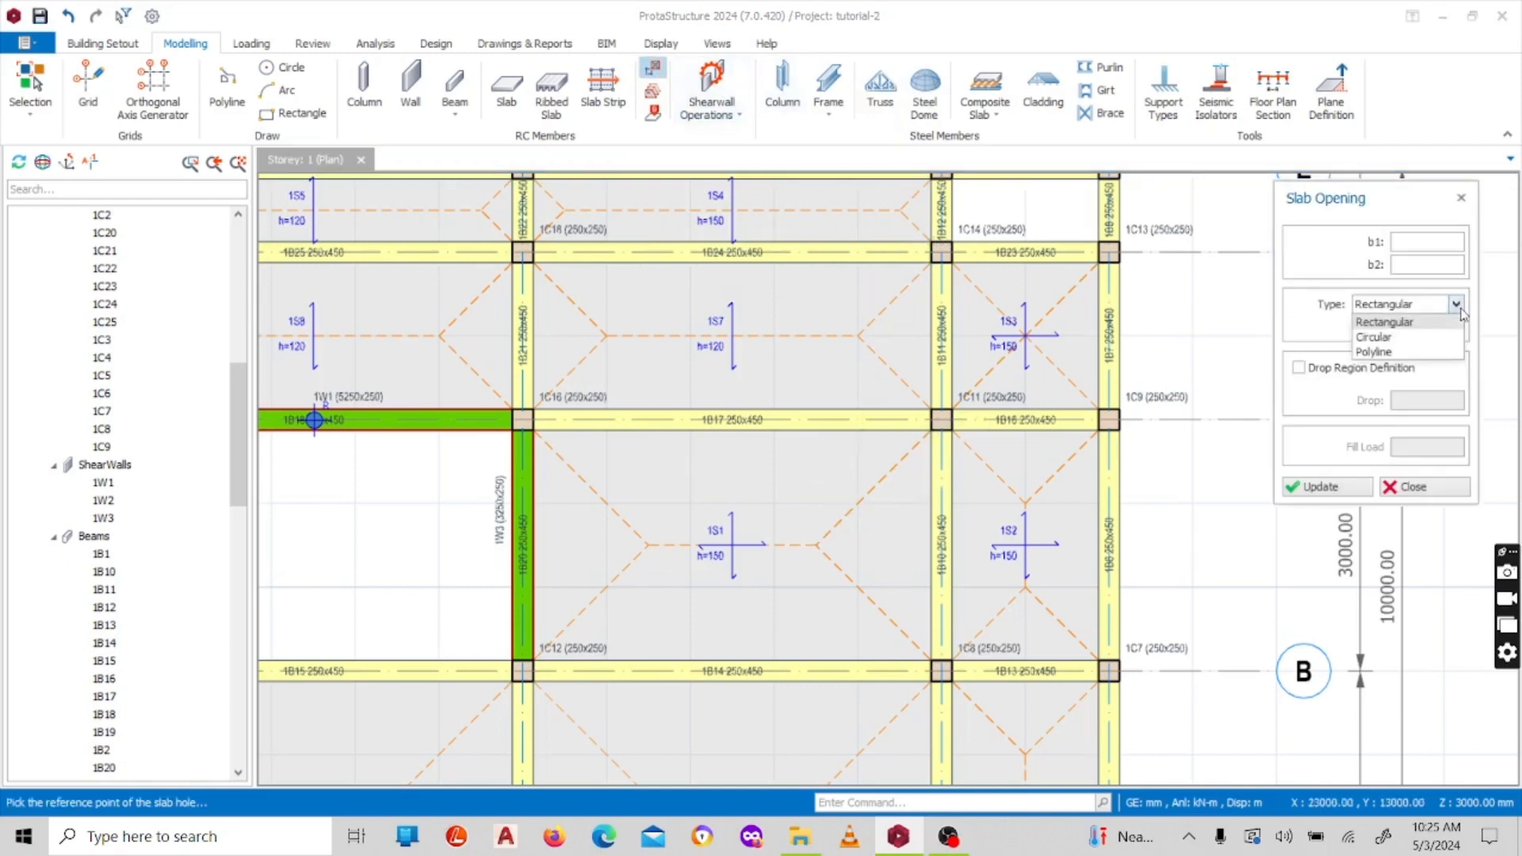
pyautogui.click(1462, 321)
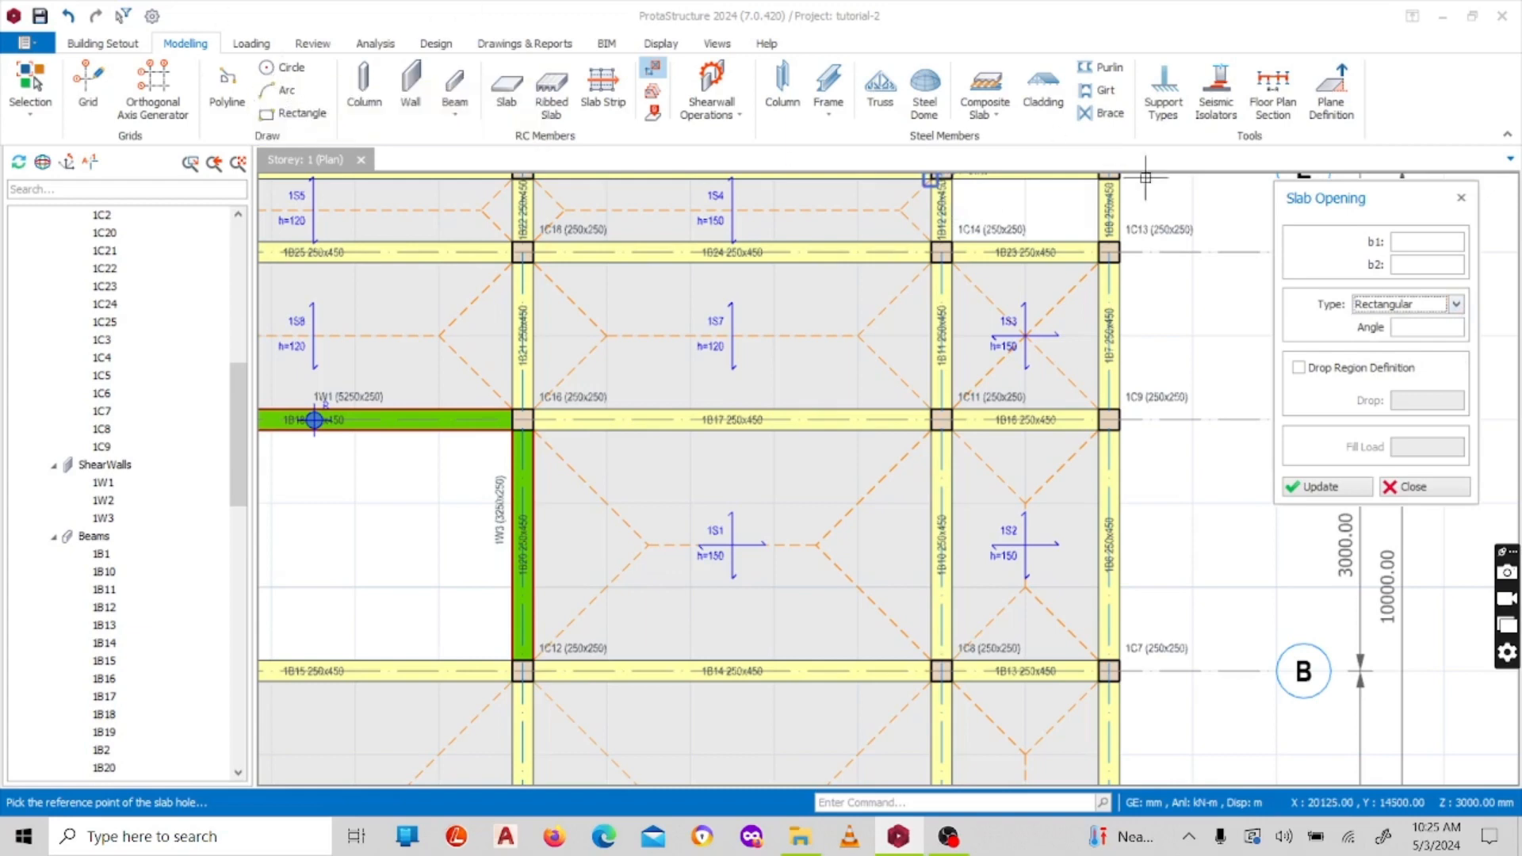
pyautogui.click(1458, 305)
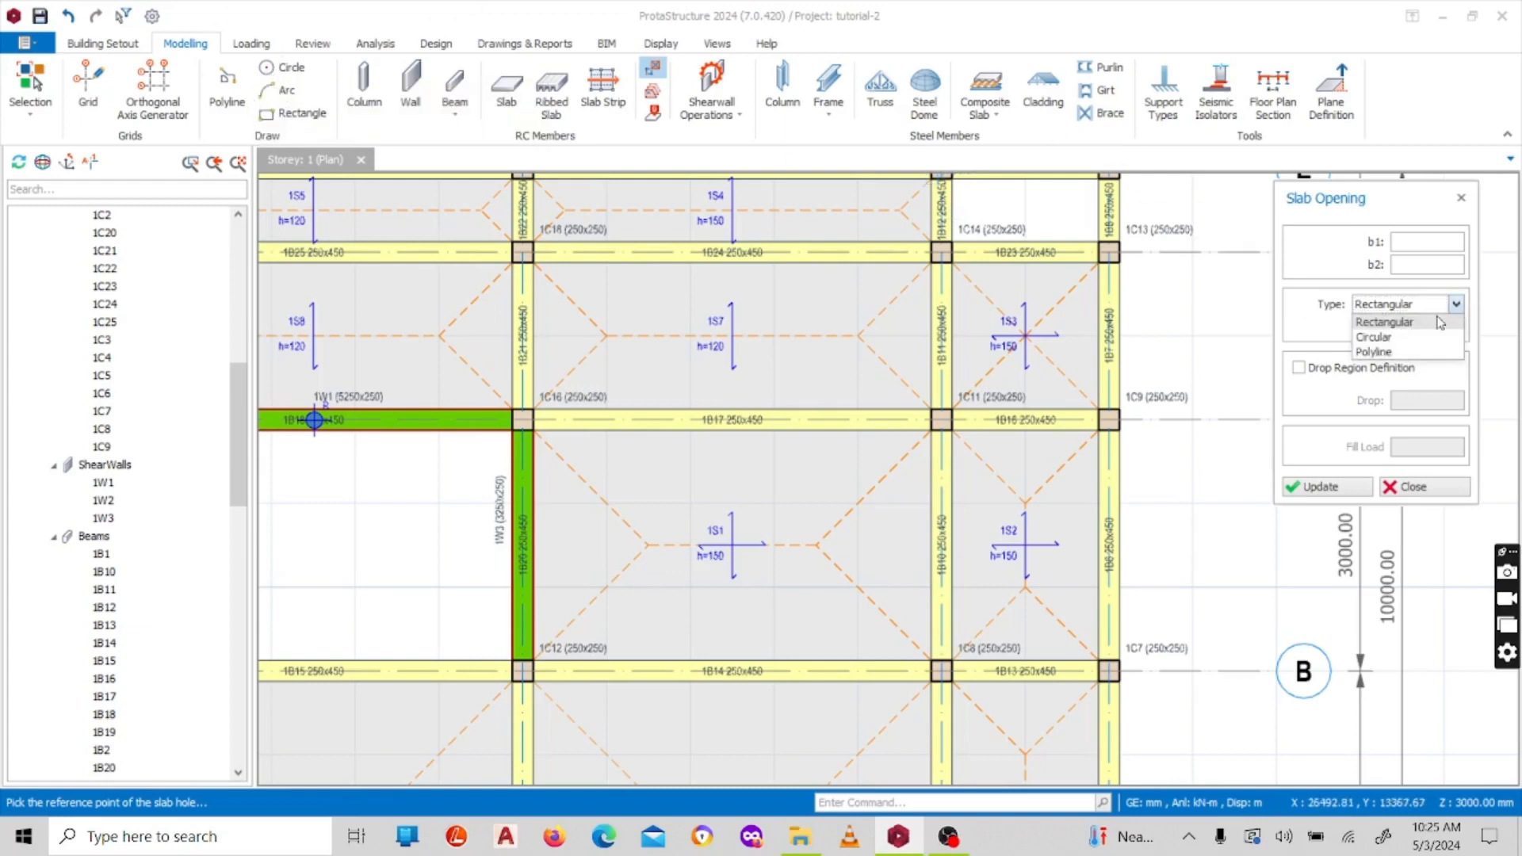
pyautogui.click(1440, 322)
pyautogui.scroll(3, 694, 465)
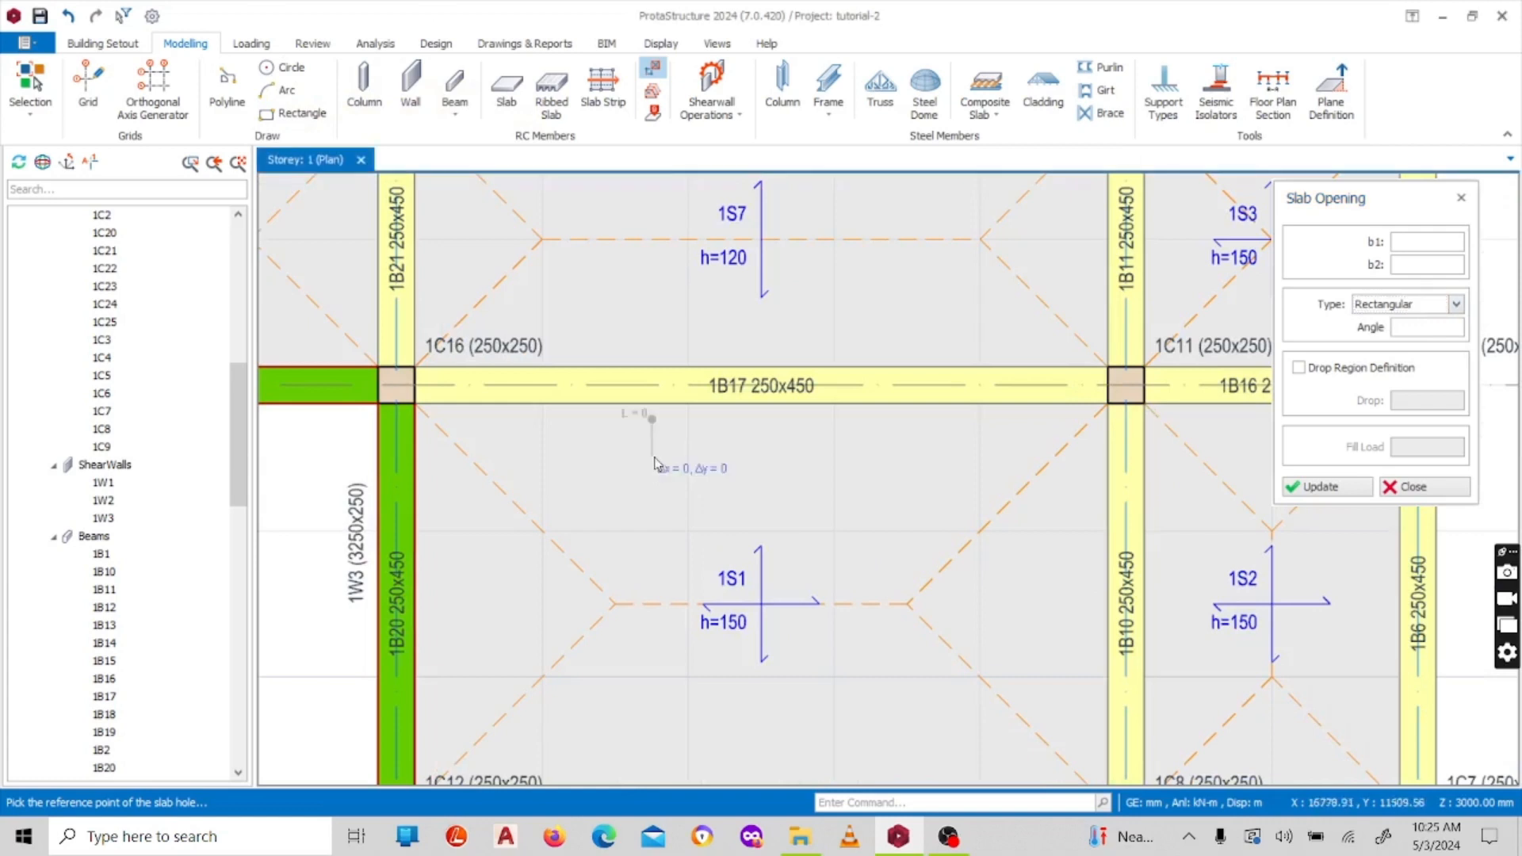
pyautogui.click(653, 457)
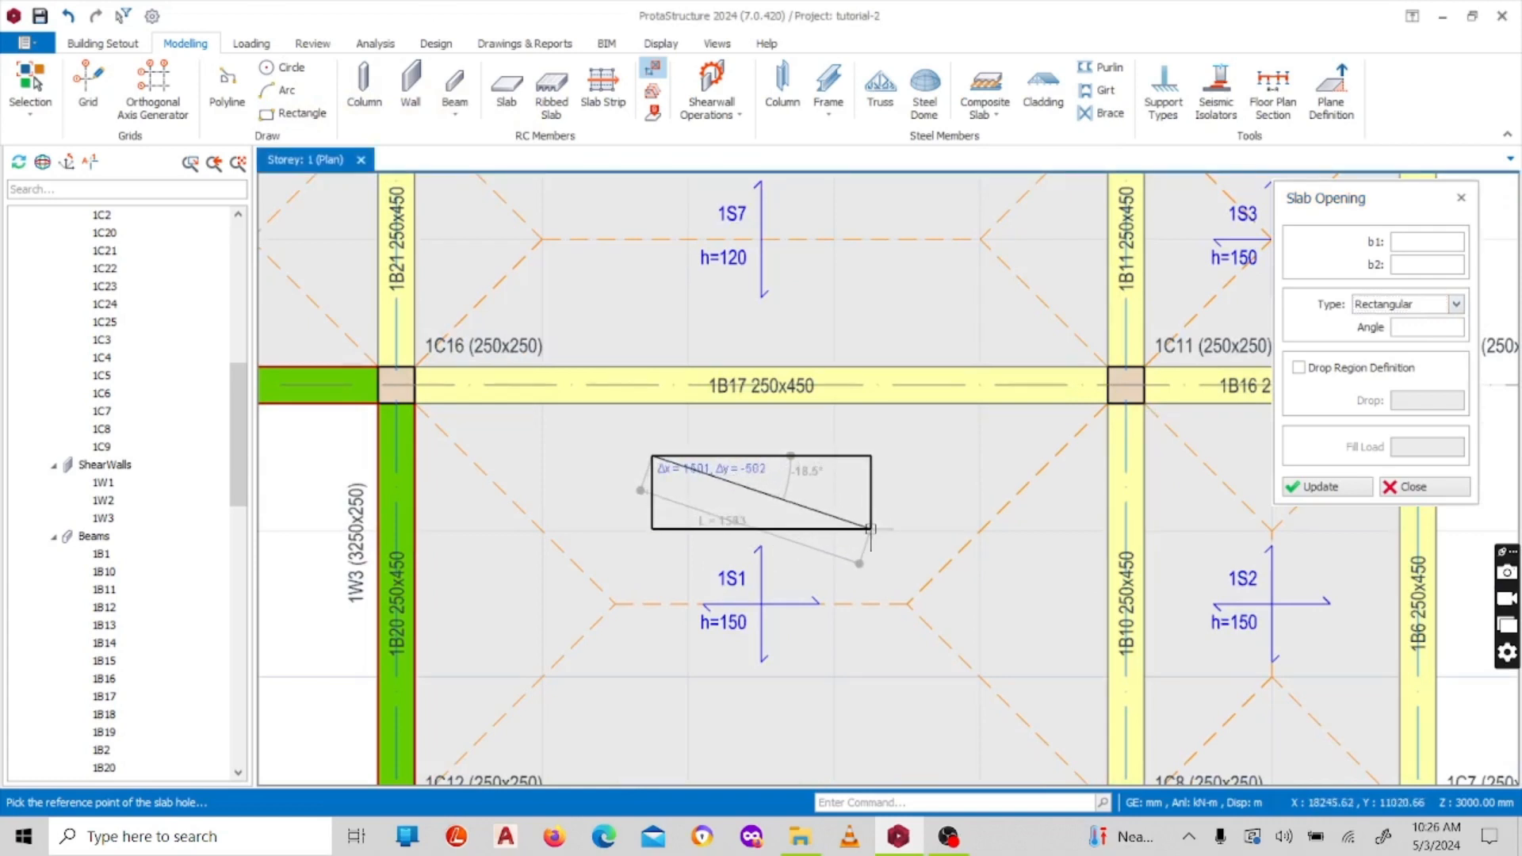
pyautogui.click(872, 529)
pyautogui.scroll(2, 809, 472)
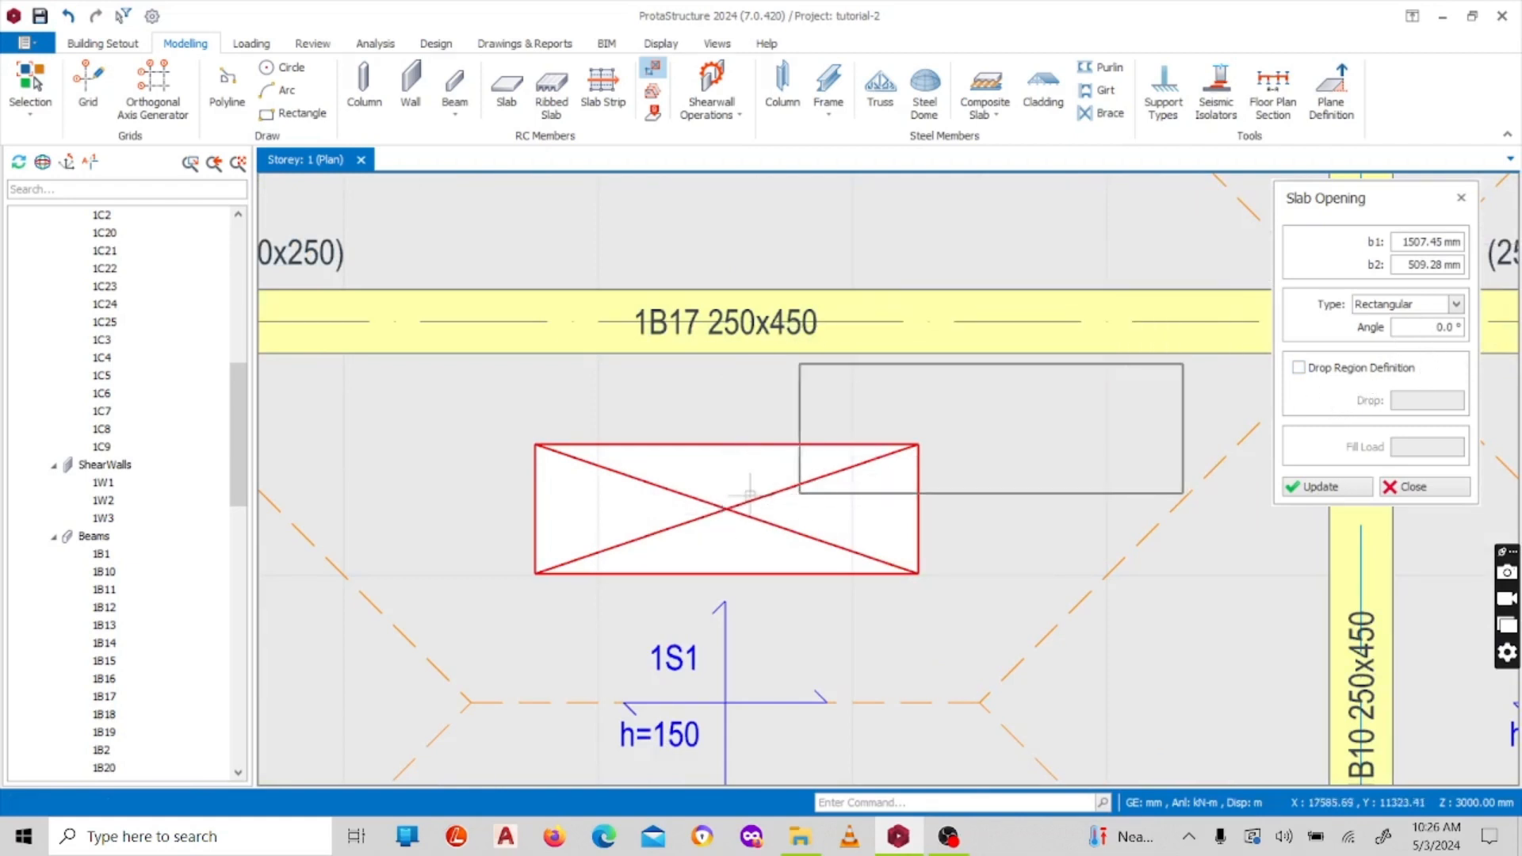
# Step: Turn the rectangular opening into a drop region with a 100 mm drop and a 20 kN/m2 fill load
pyautogui.scroll(-1, 662, 517)
pyautogui.scroll(-2, 714, 519)
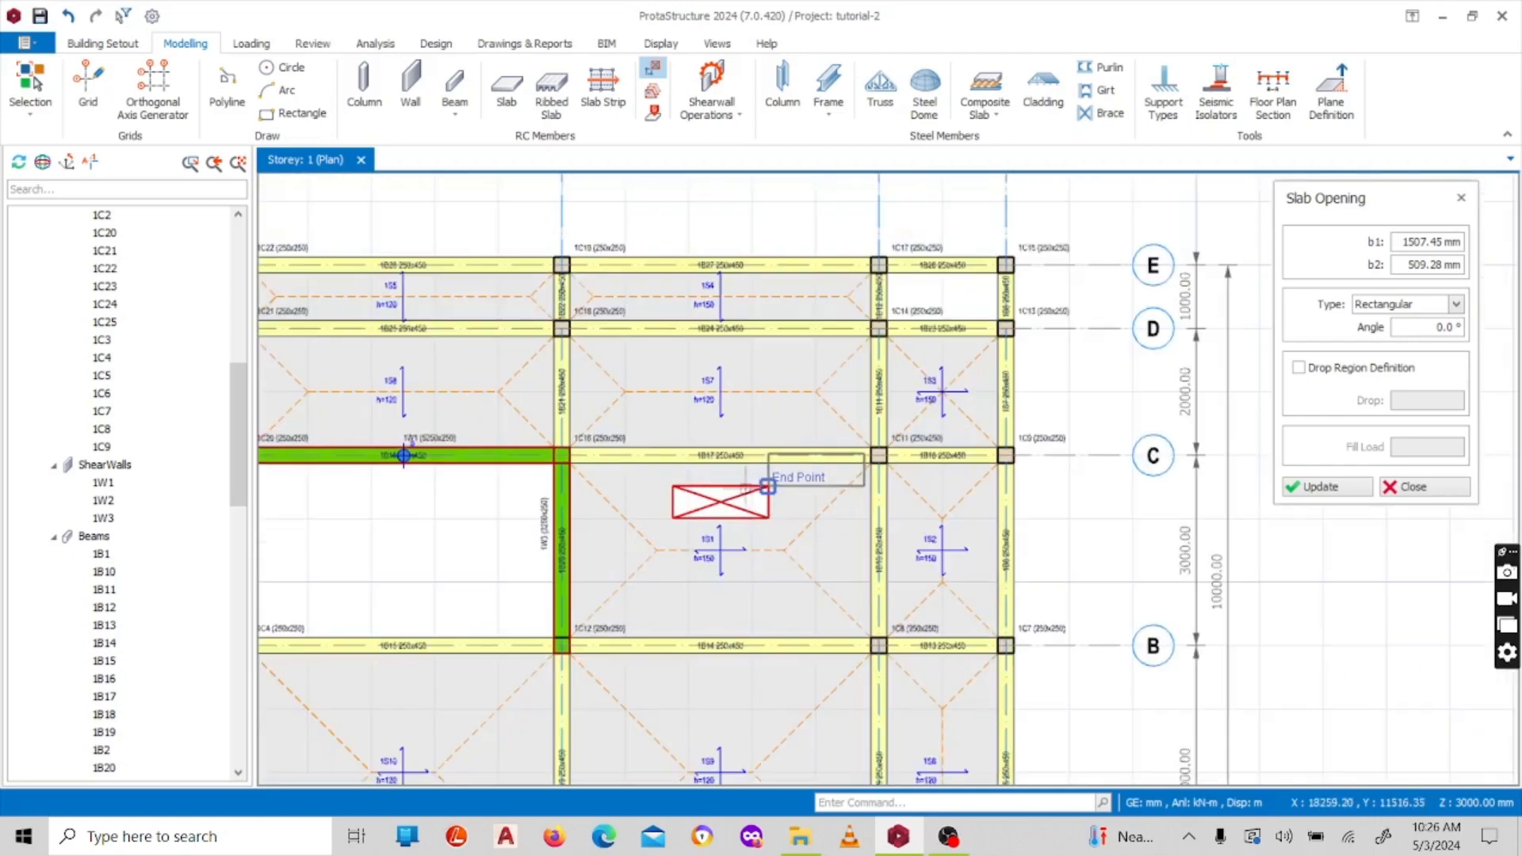
pyautogui.scroll(1, 714, 520)
pyautogui.scroll(-1, 713, 519)
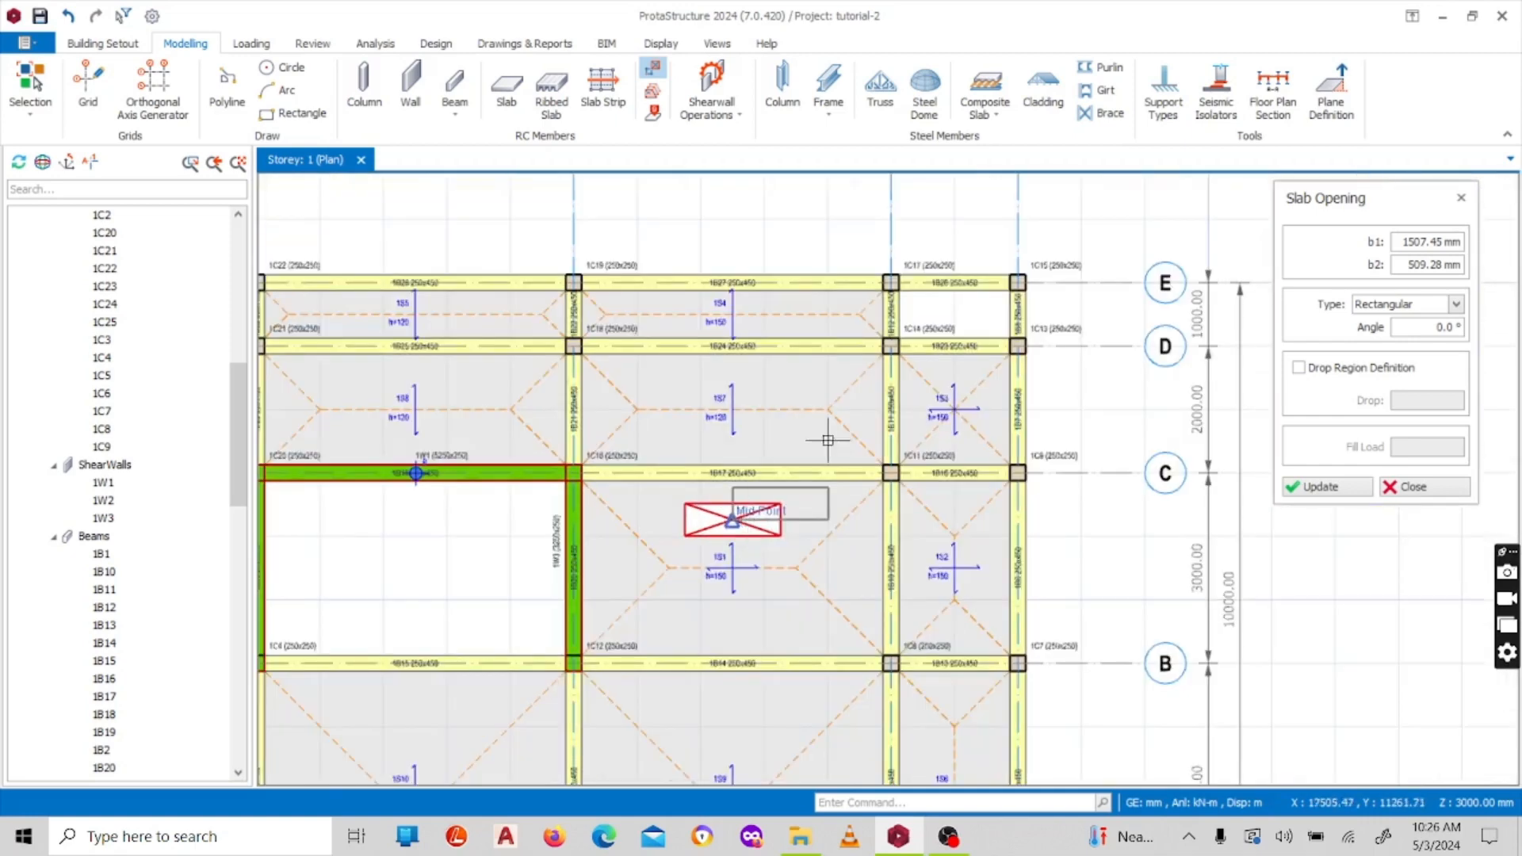
pyautogui.click(1299, 368)
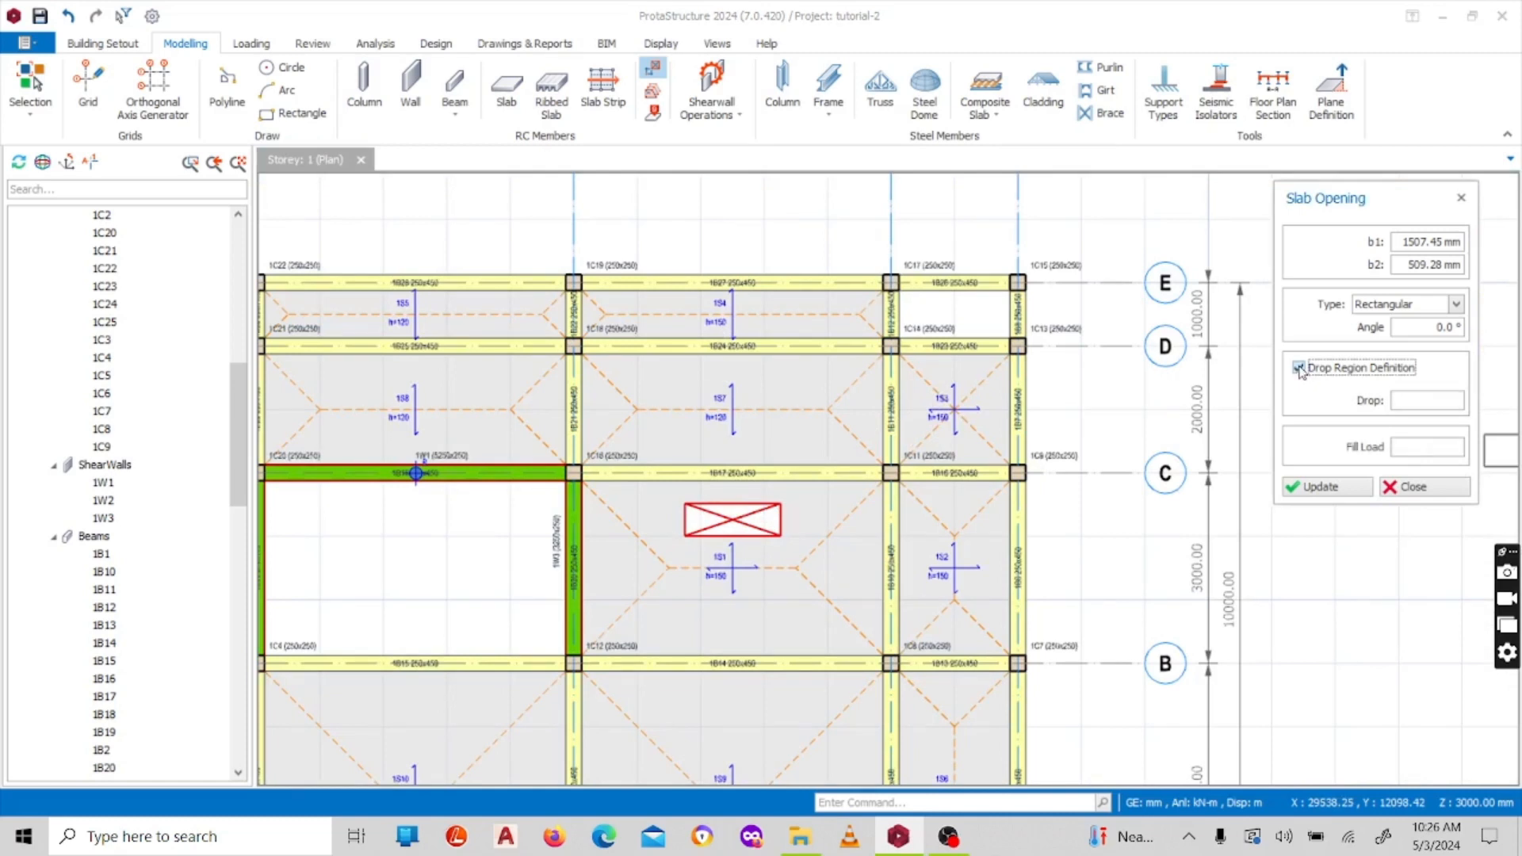
pyautogui.click(1422, 402)
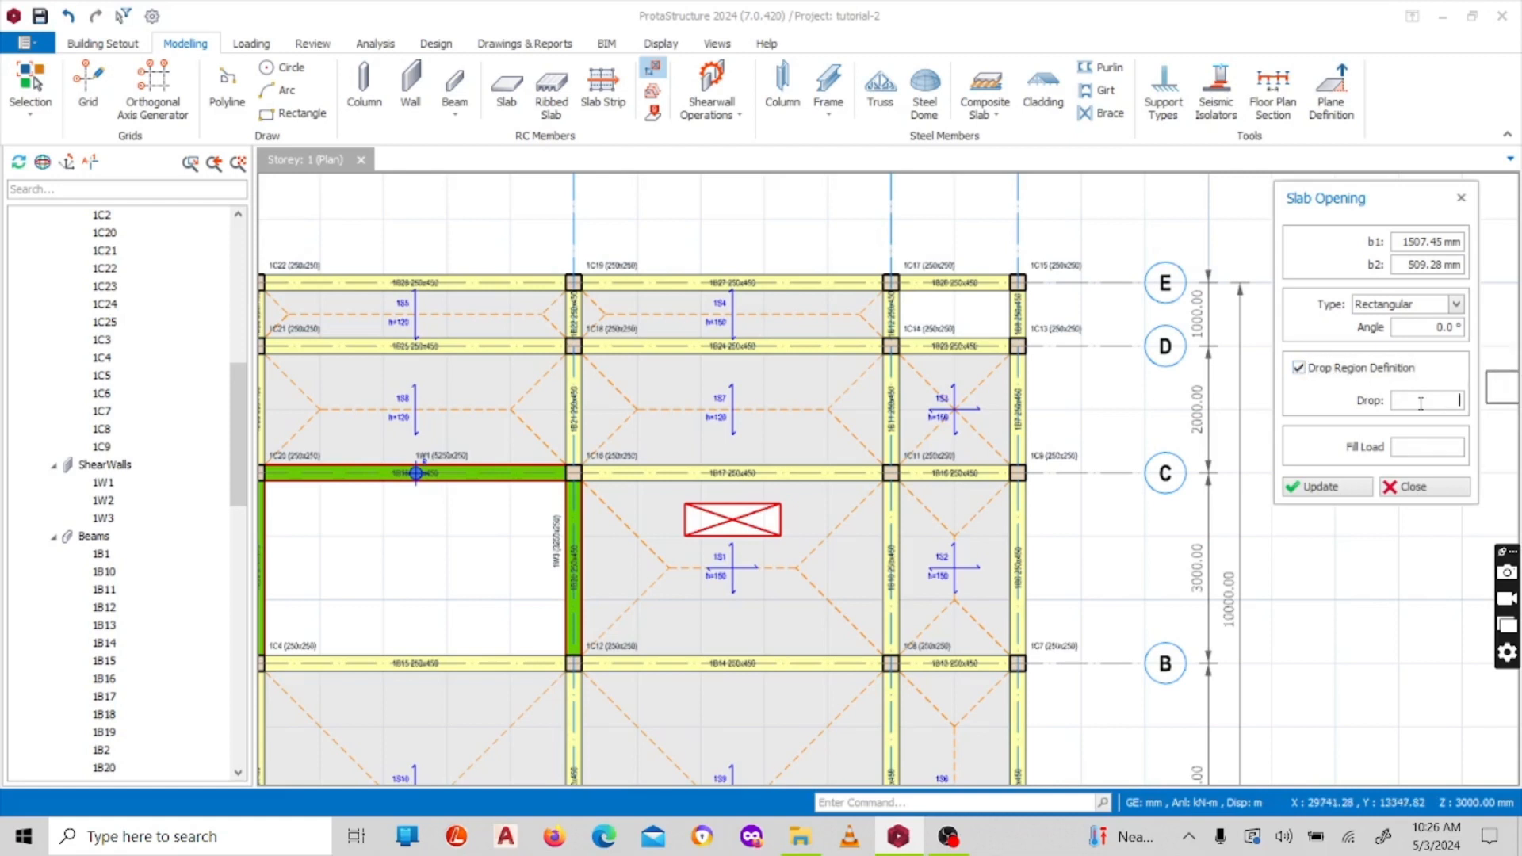
pyautogui.write('100')
pyautogui.click(1404, 449)
pyautogui.write('20.0 kN/m2')
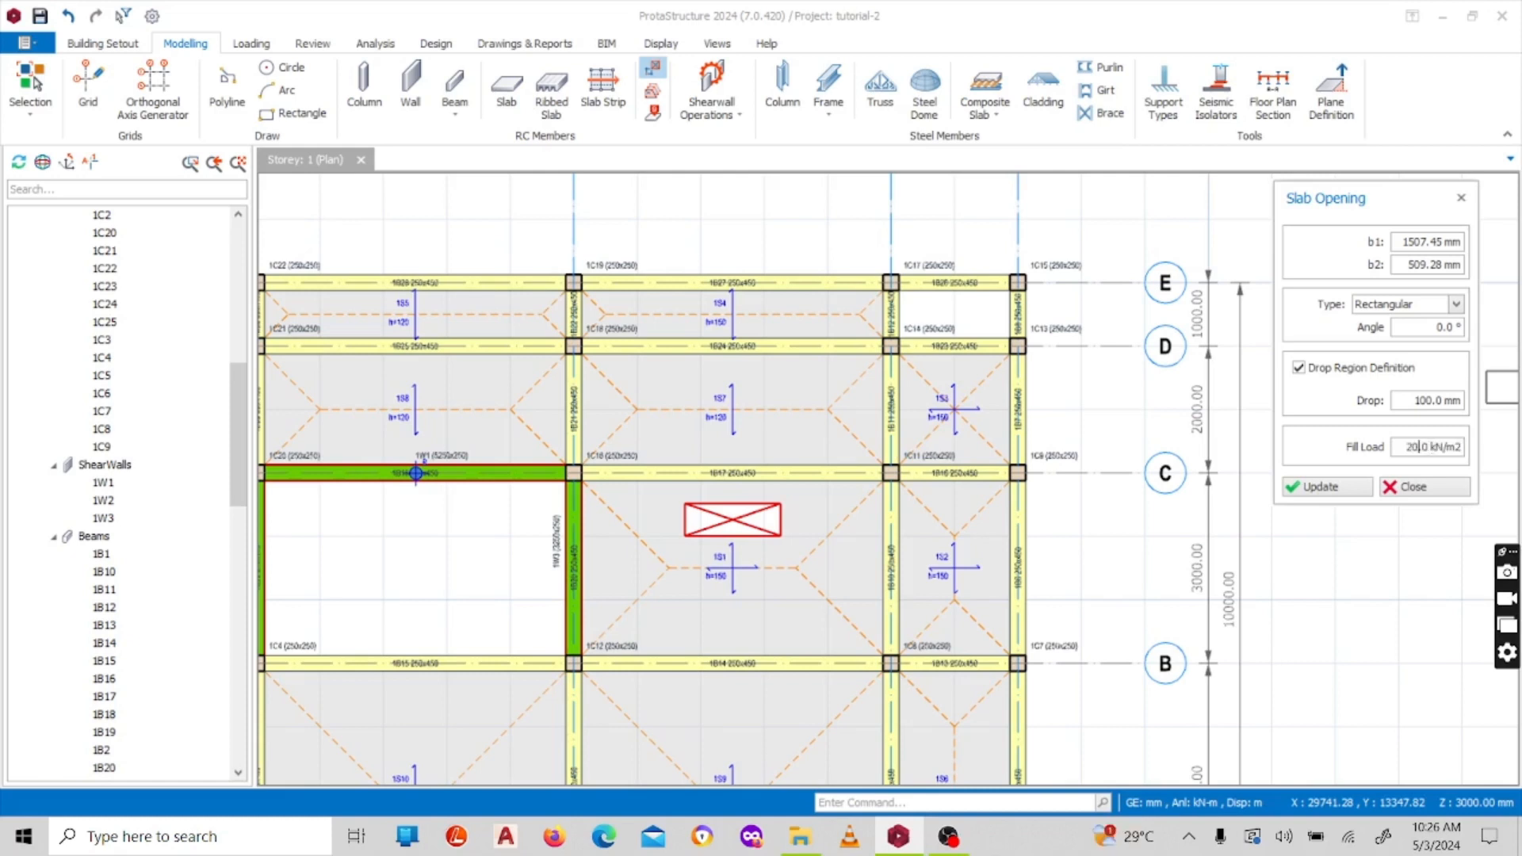
pyautogui.click(1342, 489)
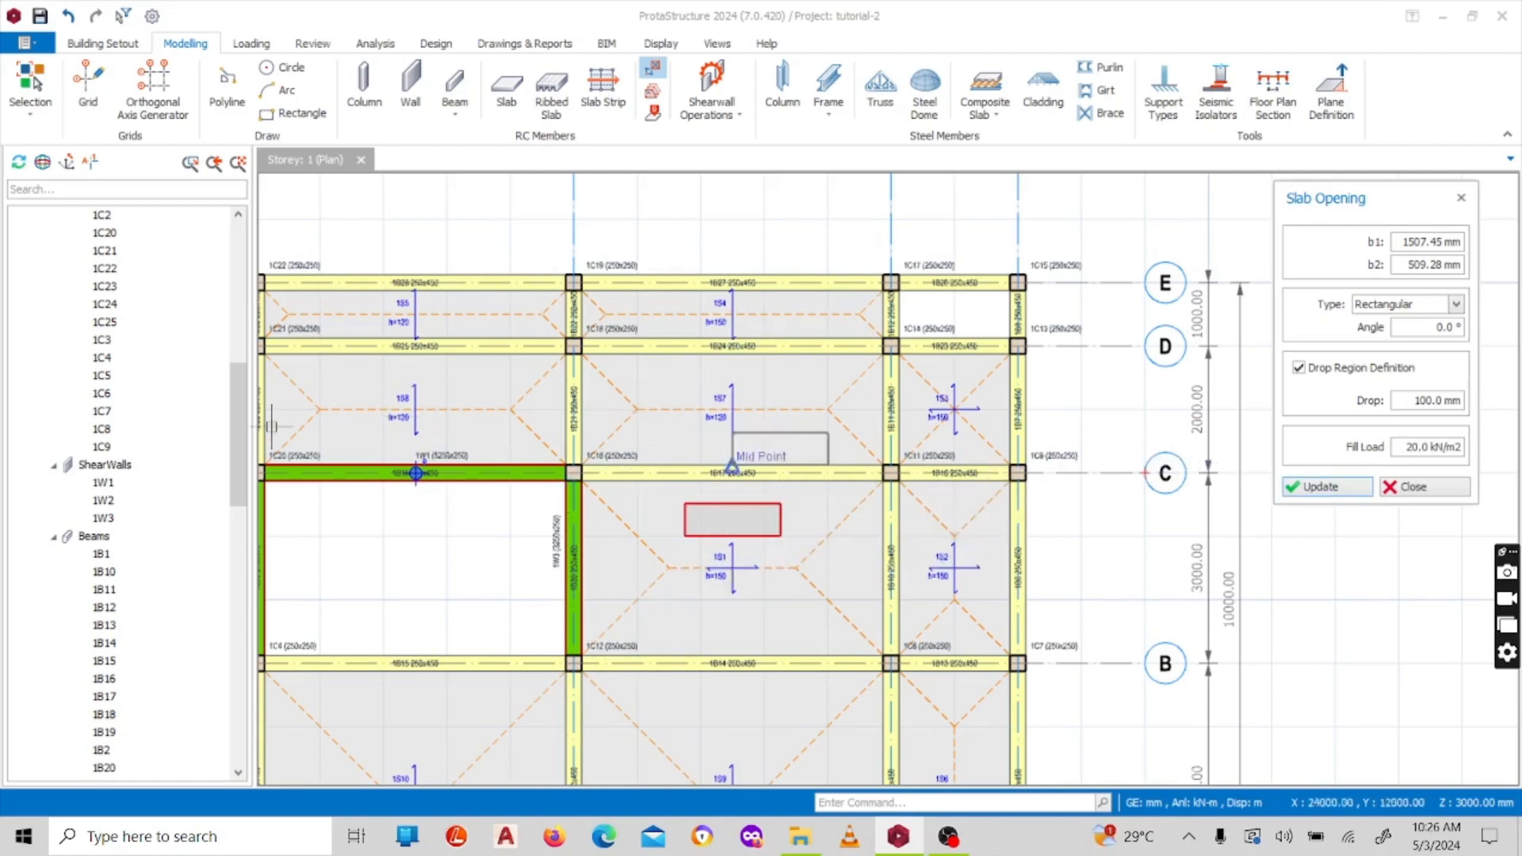
# Step: Switch Storey 1 to its 3D view and examine the drop region in the slab between axes 3–4 and B–C up close
pyautogui.scroll(-3, 705, 468)
pyautogui.scroll(10, 123, 230)
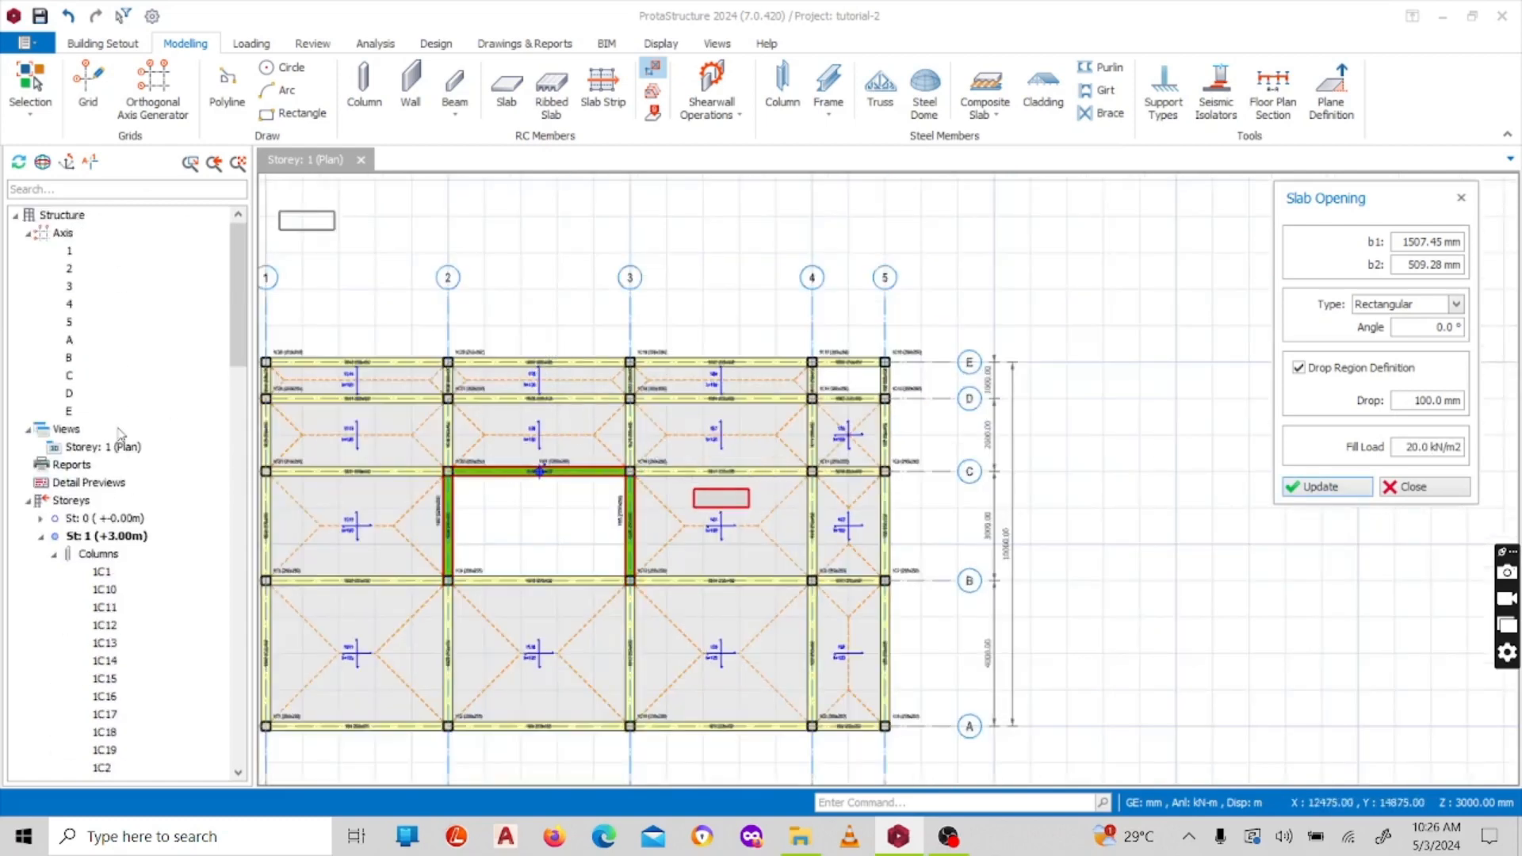
pyautogui.click(119, 448)
pyautogui.click(130, 448)
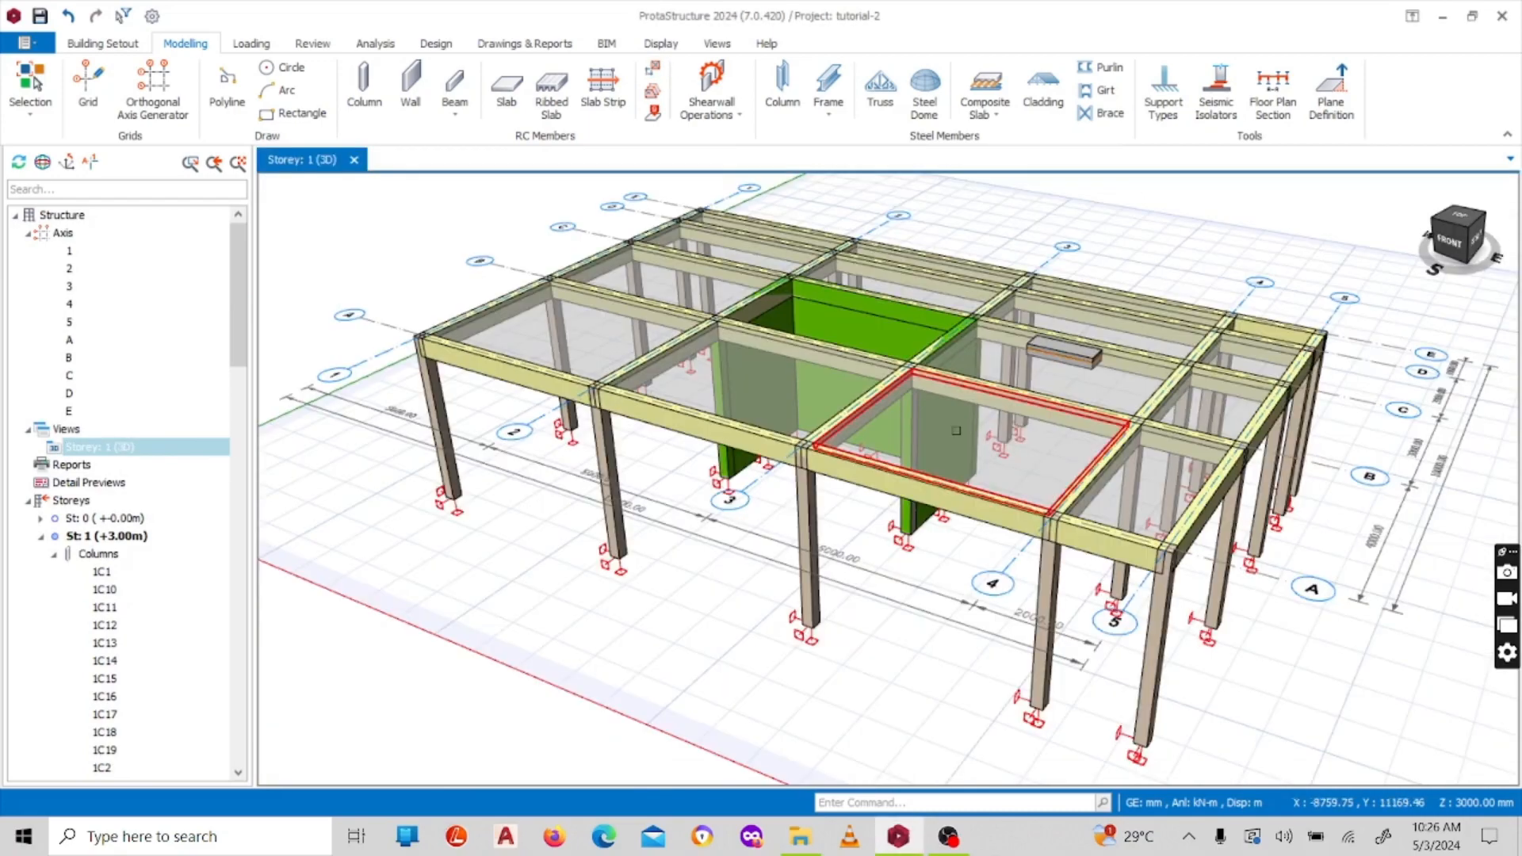
pyautogui.moveTo(957, 431)
pyautogui.mouseDown(button='middle')
pyautogui.moveTo(822, 295)
pyautogui.moveTo(897, 593)
pyautogui.moveTo(936, 596)
pyautogui.moveTo(967, 579)
pyautogui.moveTo(877, 561)
pyautogui.moveTo(740, 571)
pyautogui.moveTo(849, 527)
pyautogui.moveTo(670, 478)
pyautogui.mouseUp(button='middle')
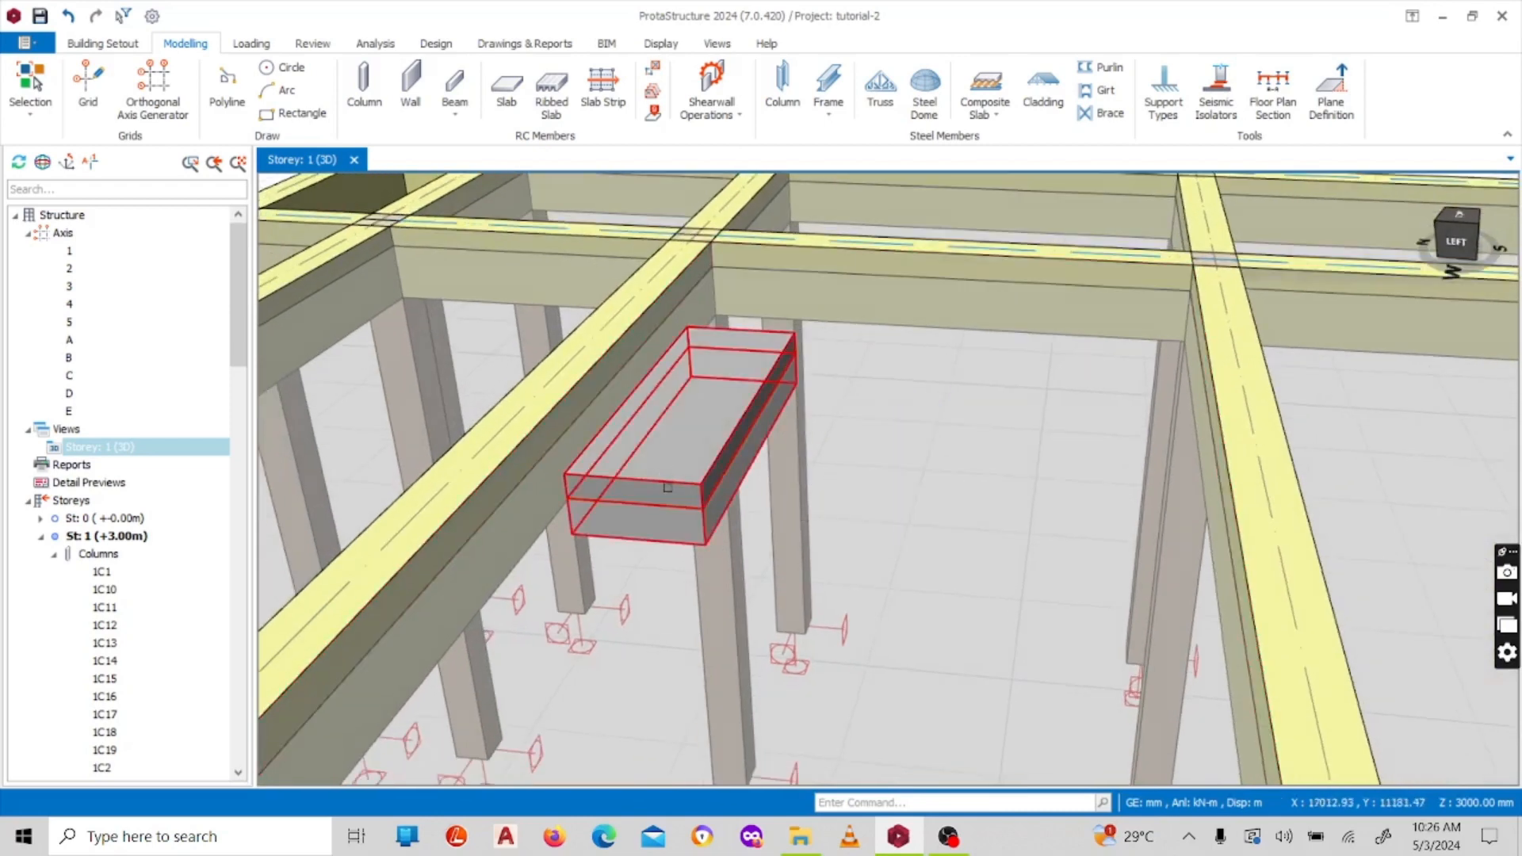
# Step: Open the properties of the drop region in the 3D view and set its drop to 200 mm
pyautogui.click(684, 516)
pyautogui.rightClick(671, 491)
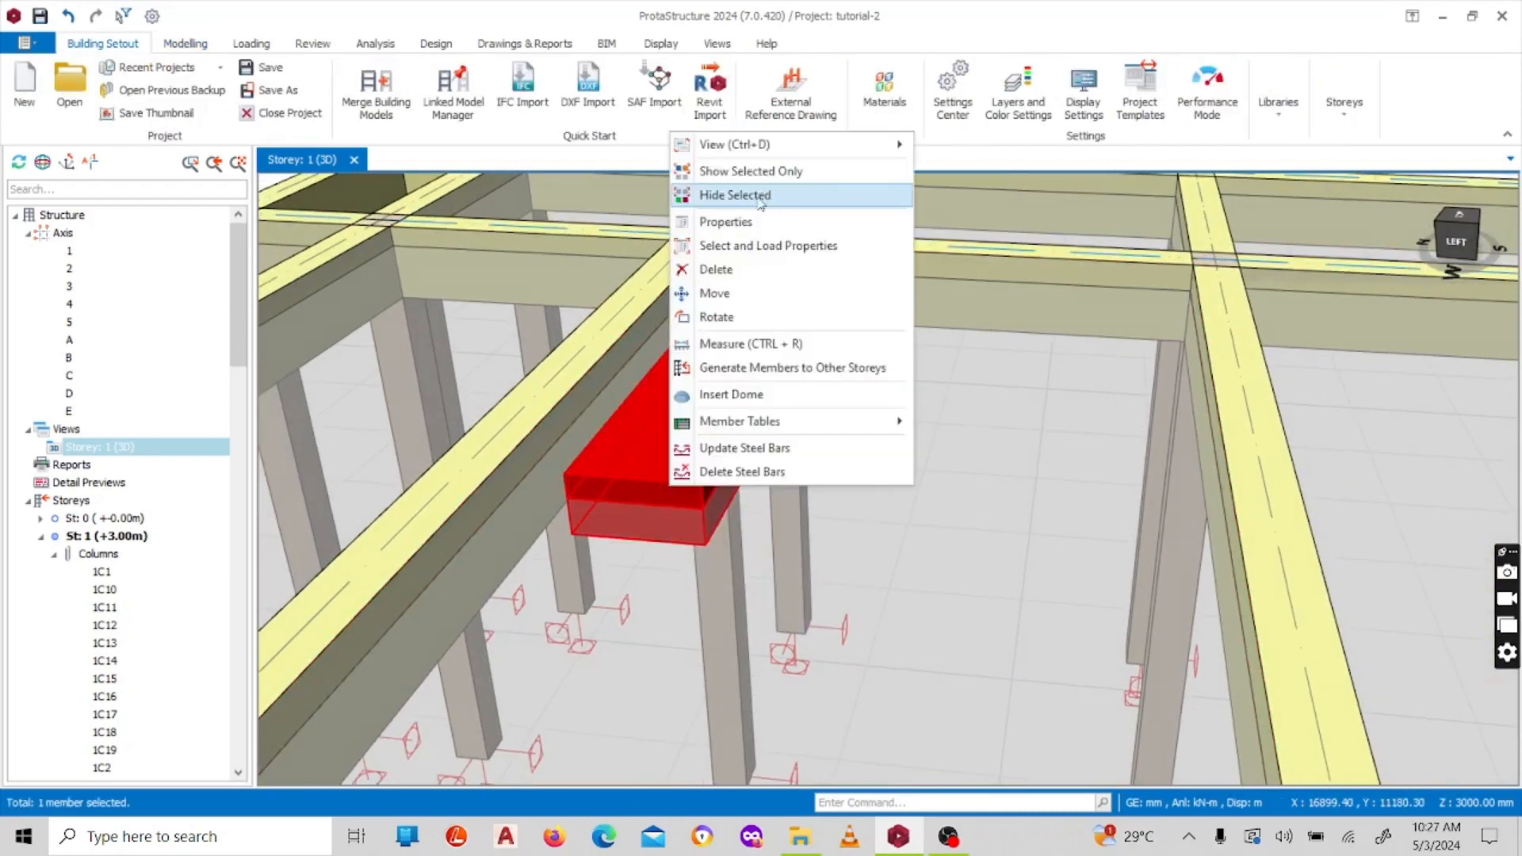
pyautogui.click(725, 217)
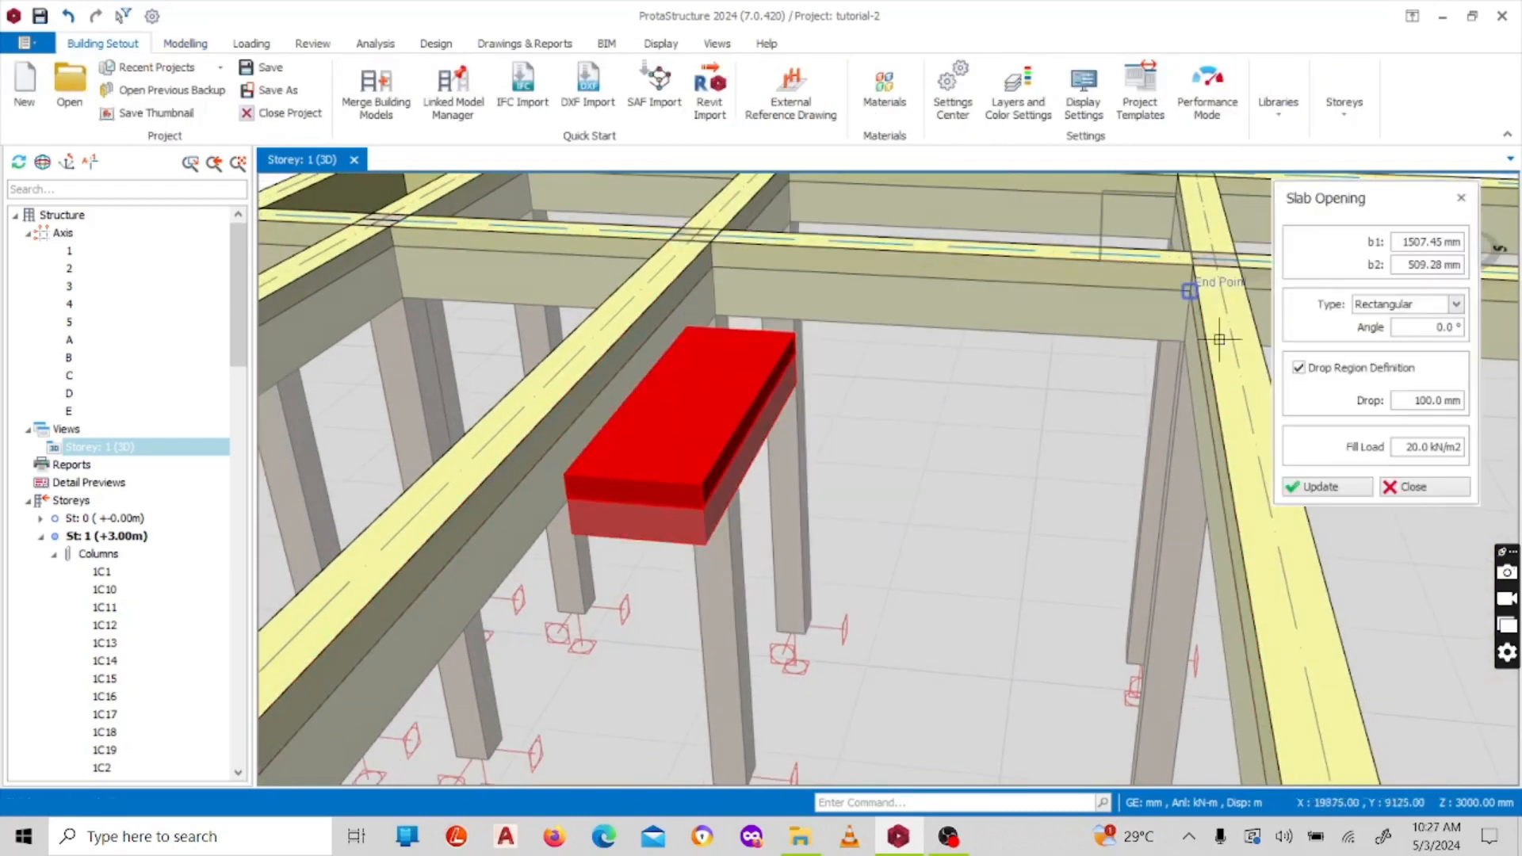
pyautogui.click(1433, 400)
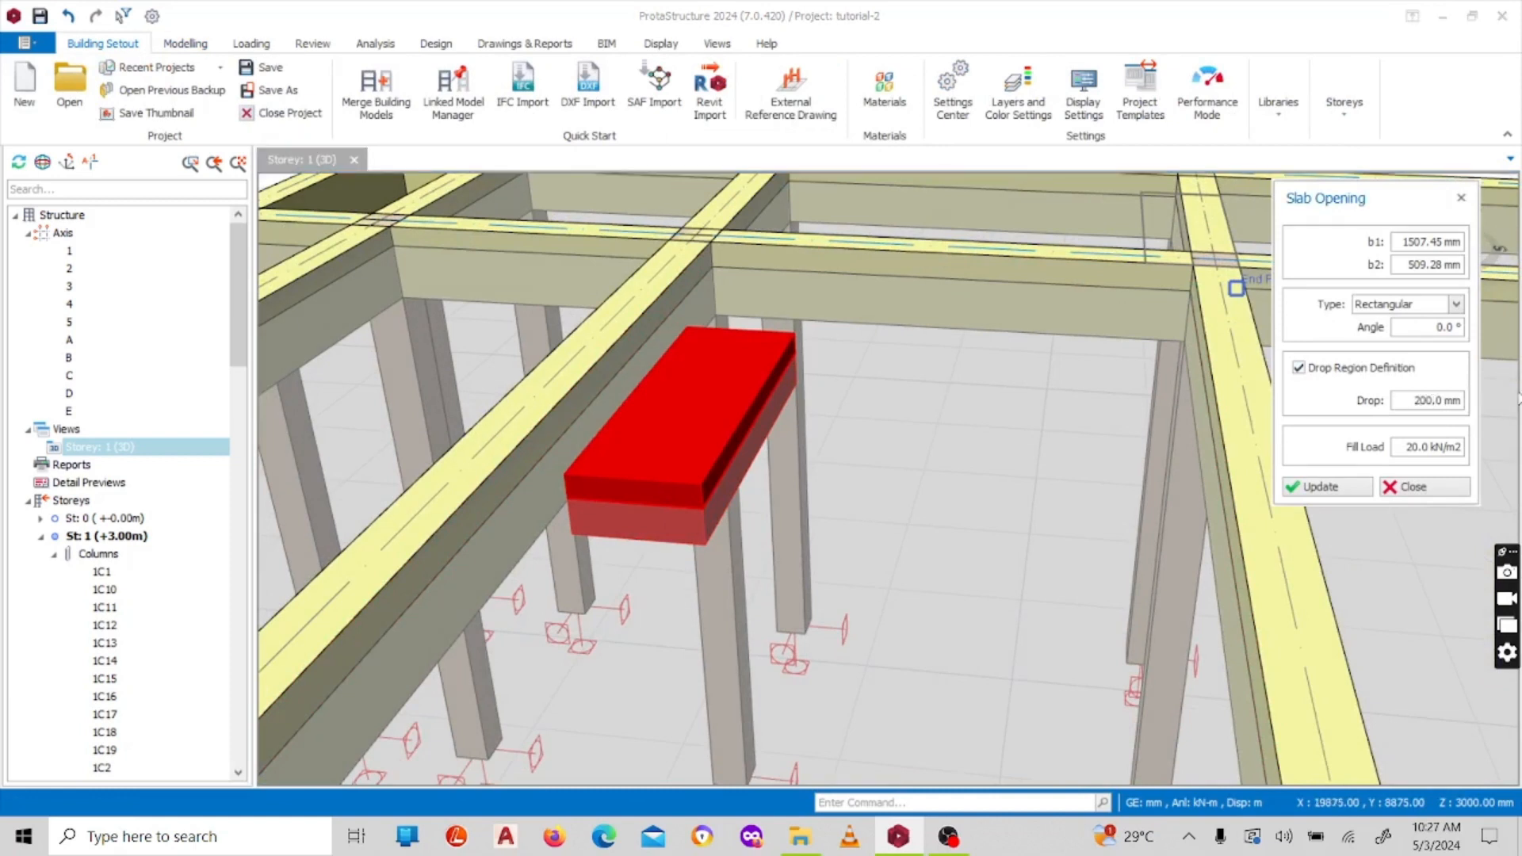
pyautogui.click(1323, 487)
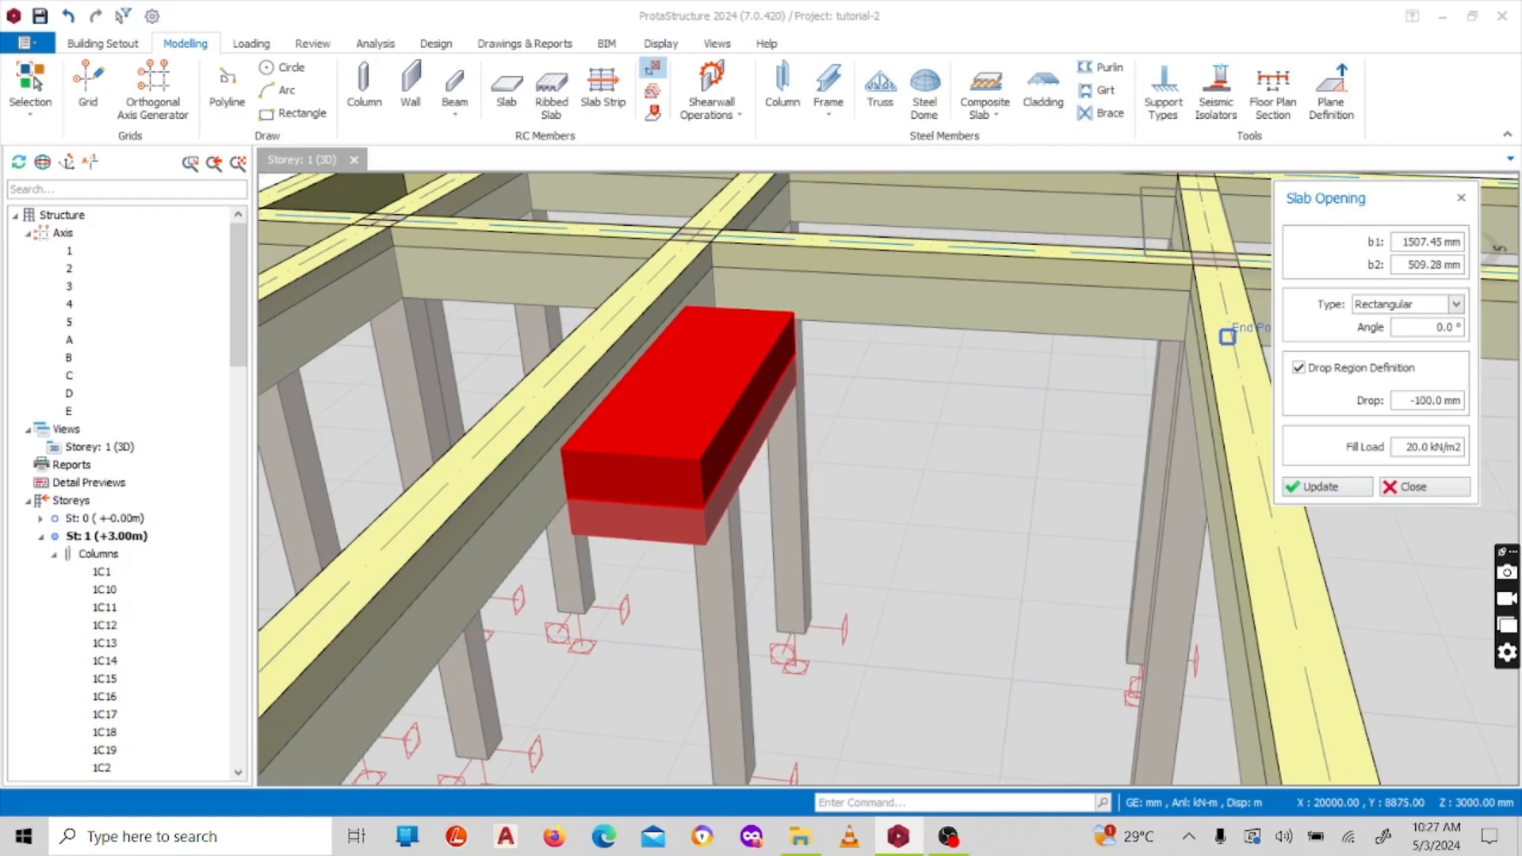
# Step: Set the drop region's drop to -100 mm and view the recess from above
pyautogui.click(1340, 487)
pyautogui.scroll(3, 793, 396)
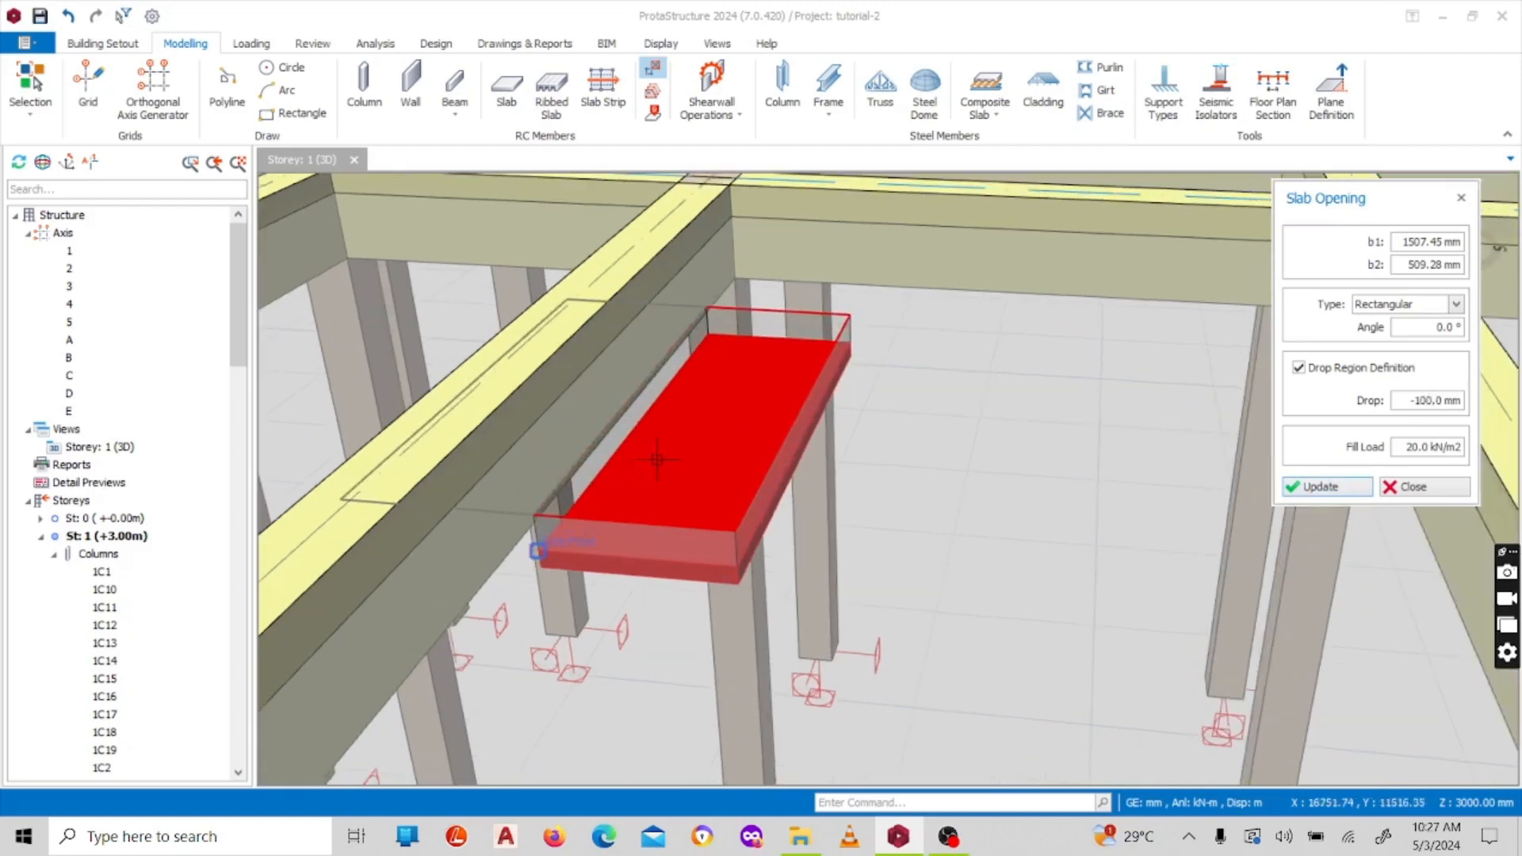
pyautogui.moveTo(793, 397); pyautogui.dragTo(725, 444, button='middle')
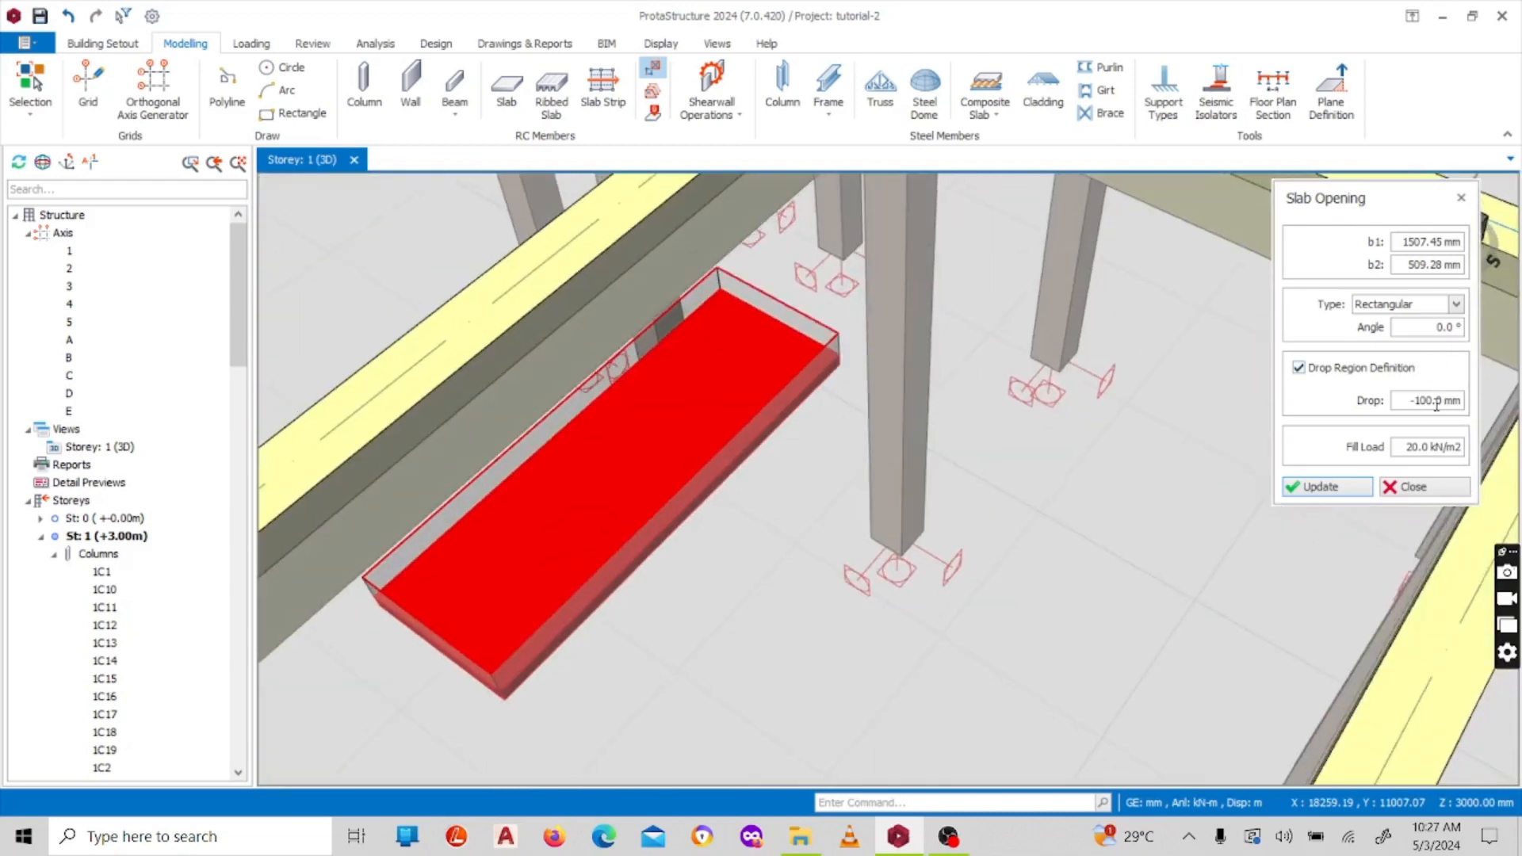
# Step: Set the region's drop to 0 mm and its fill load to 0 kN/m2, save the project, and apply the values
pyautogui.click(1301, 370)
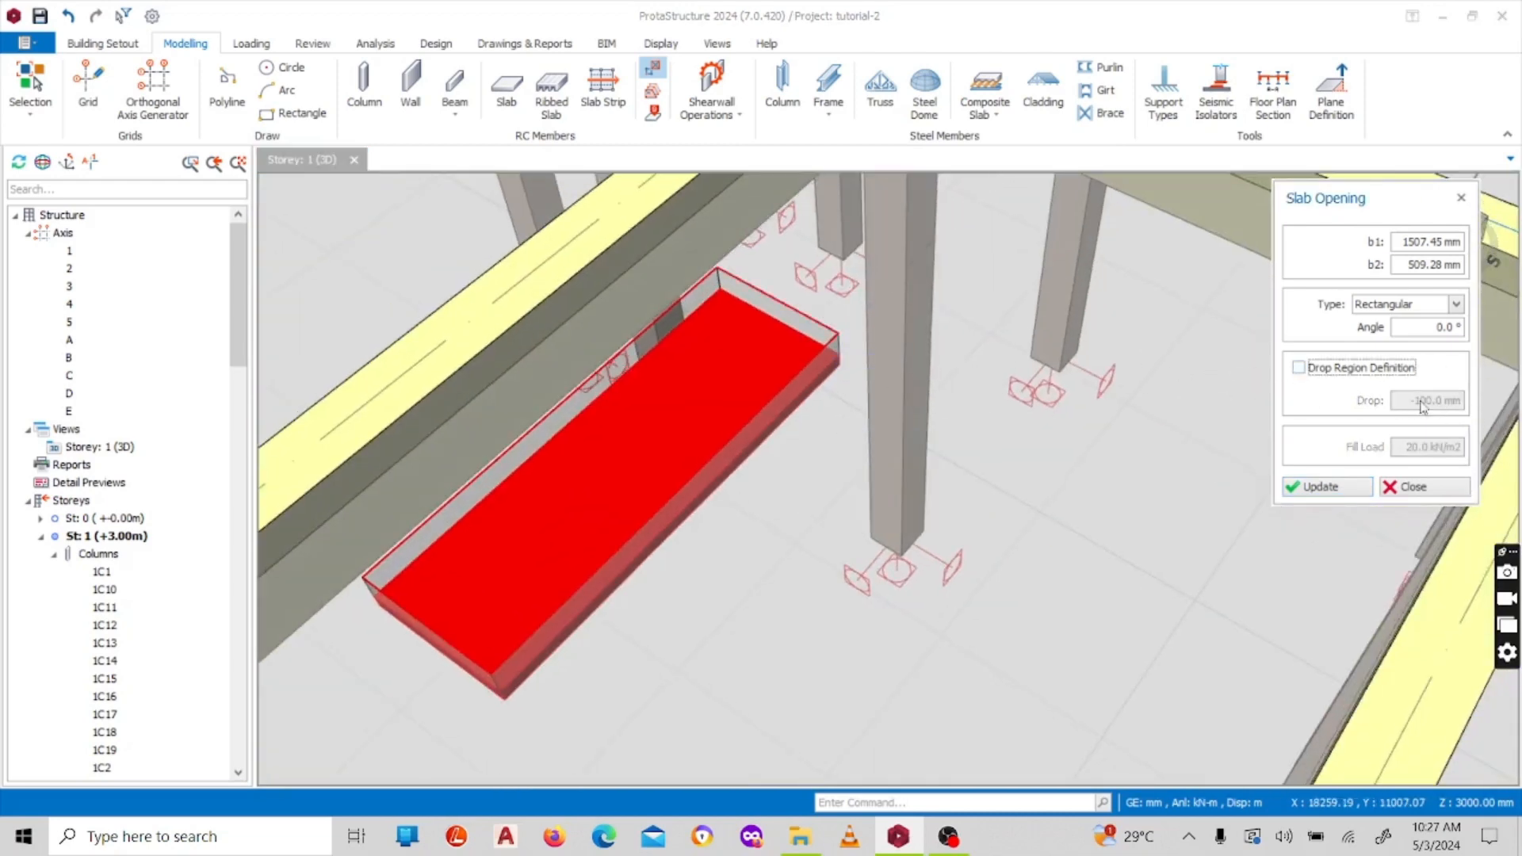
pyautogui.click(1300, 369)
pyautogui.moveTo(1437, 403); pyautogui.dragTo(1377, 403)
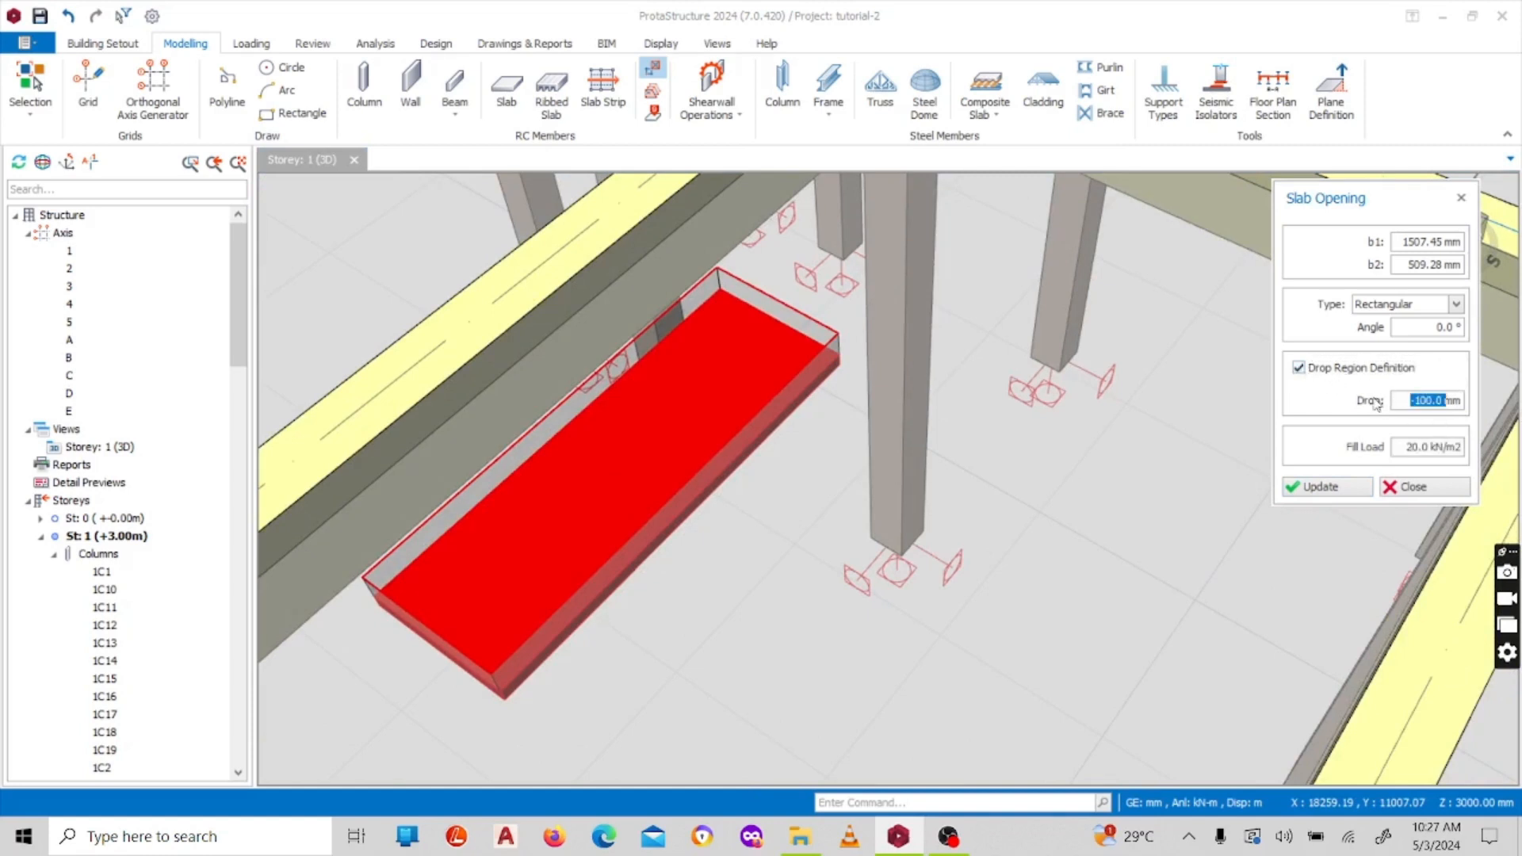
pyautogui.write('0')
pyautogui.hotkey('ctrl', 's')
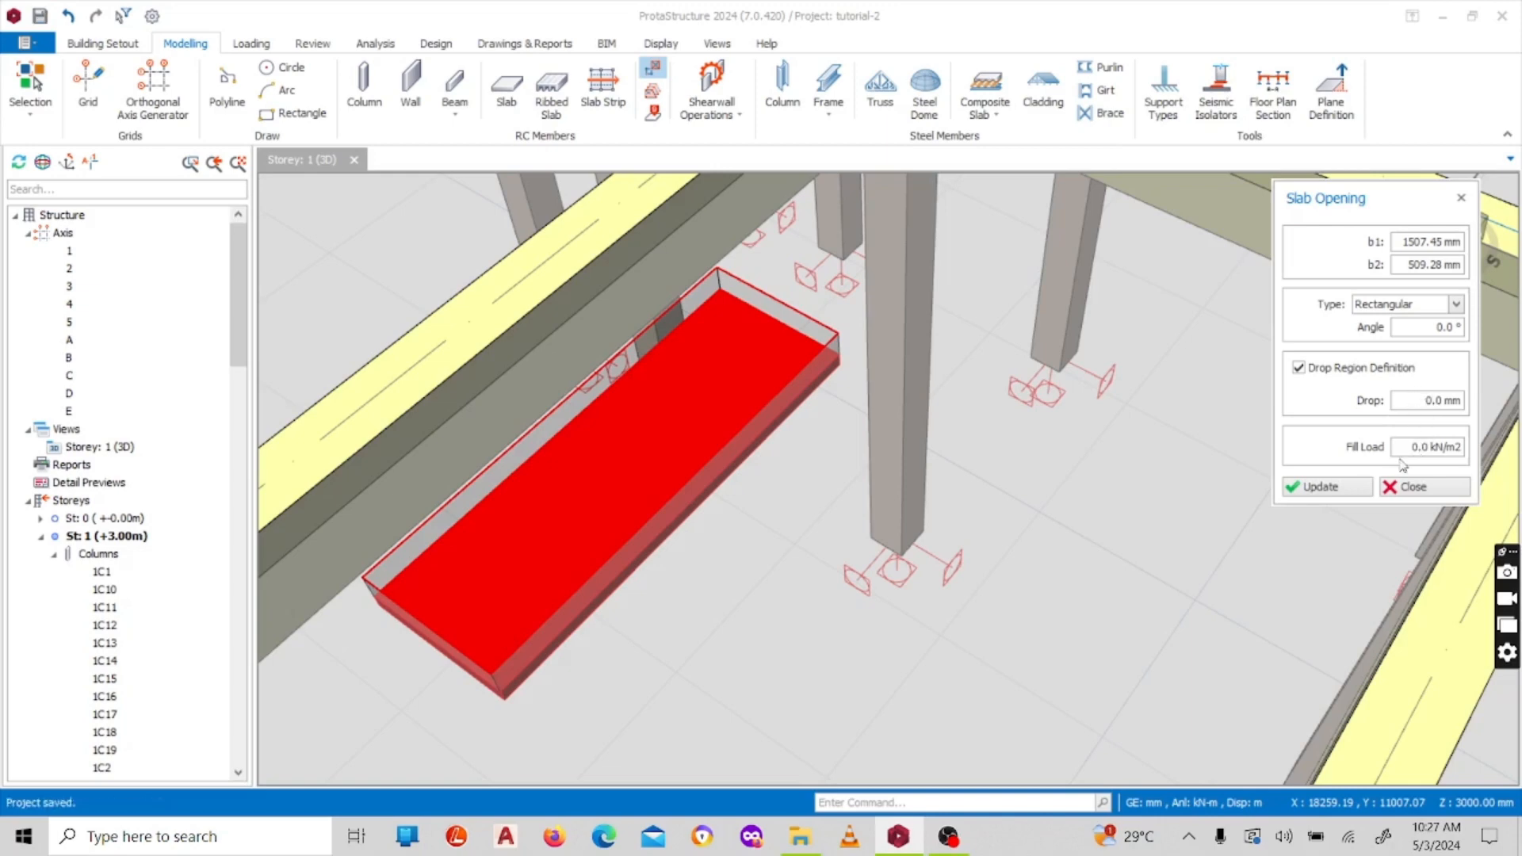
pyautogui.click(1352, 489)
# Step: Close the slab opening settings and examine the rectangular opening and the whole storey in 3D from several angles
pyautogui.scroll(4, 627, 436)
pyautogui.moveTo(714, 379); pyautogui.dragTo(711, 235, button='middle')
pyautogui.scroll(-4, 711, 236)
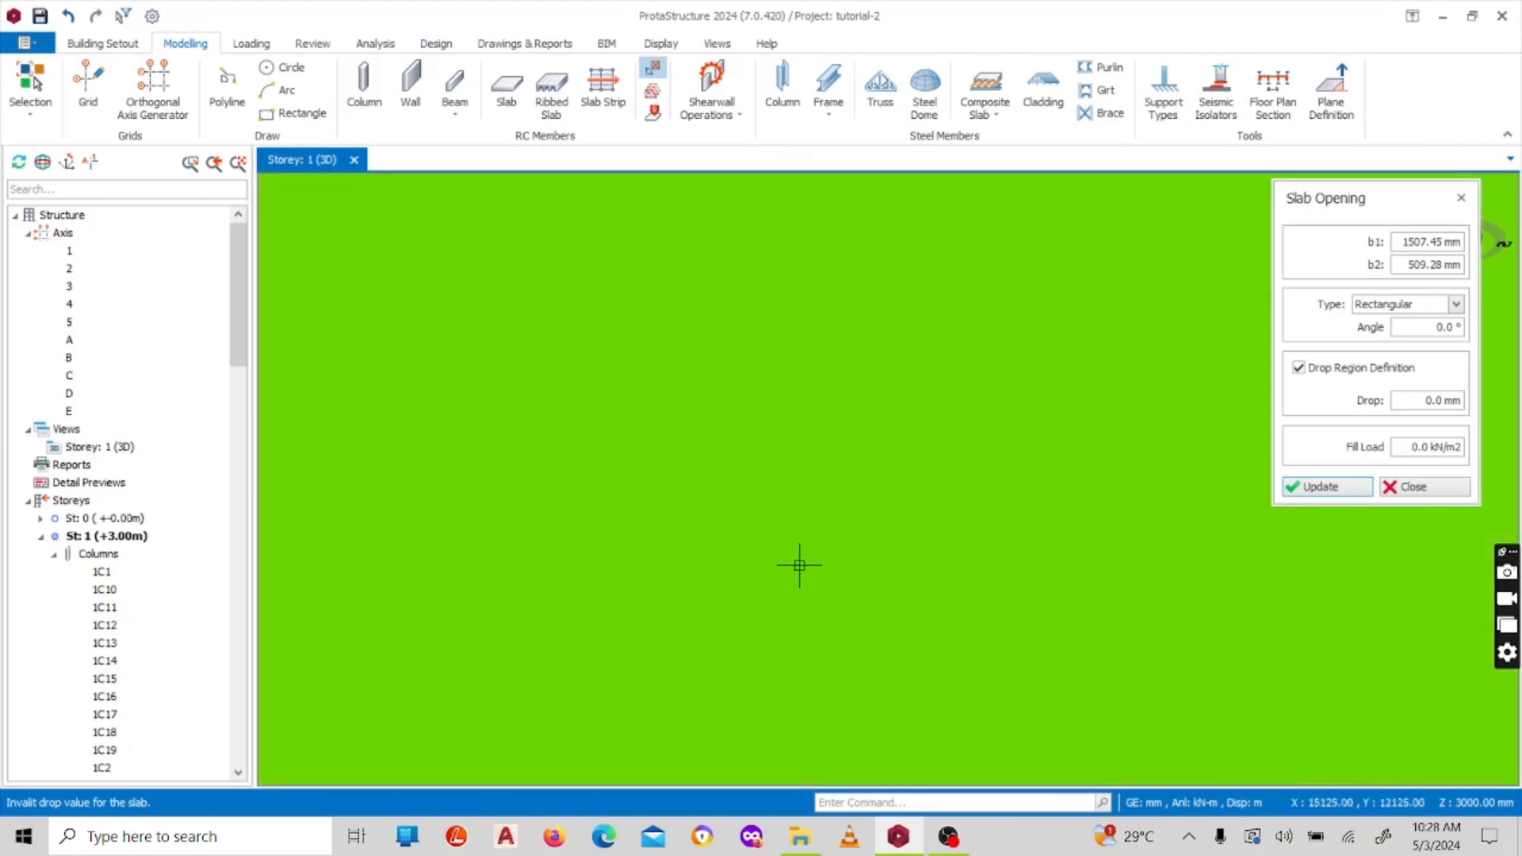
pyautogui.scroll(-5, 872, 523)
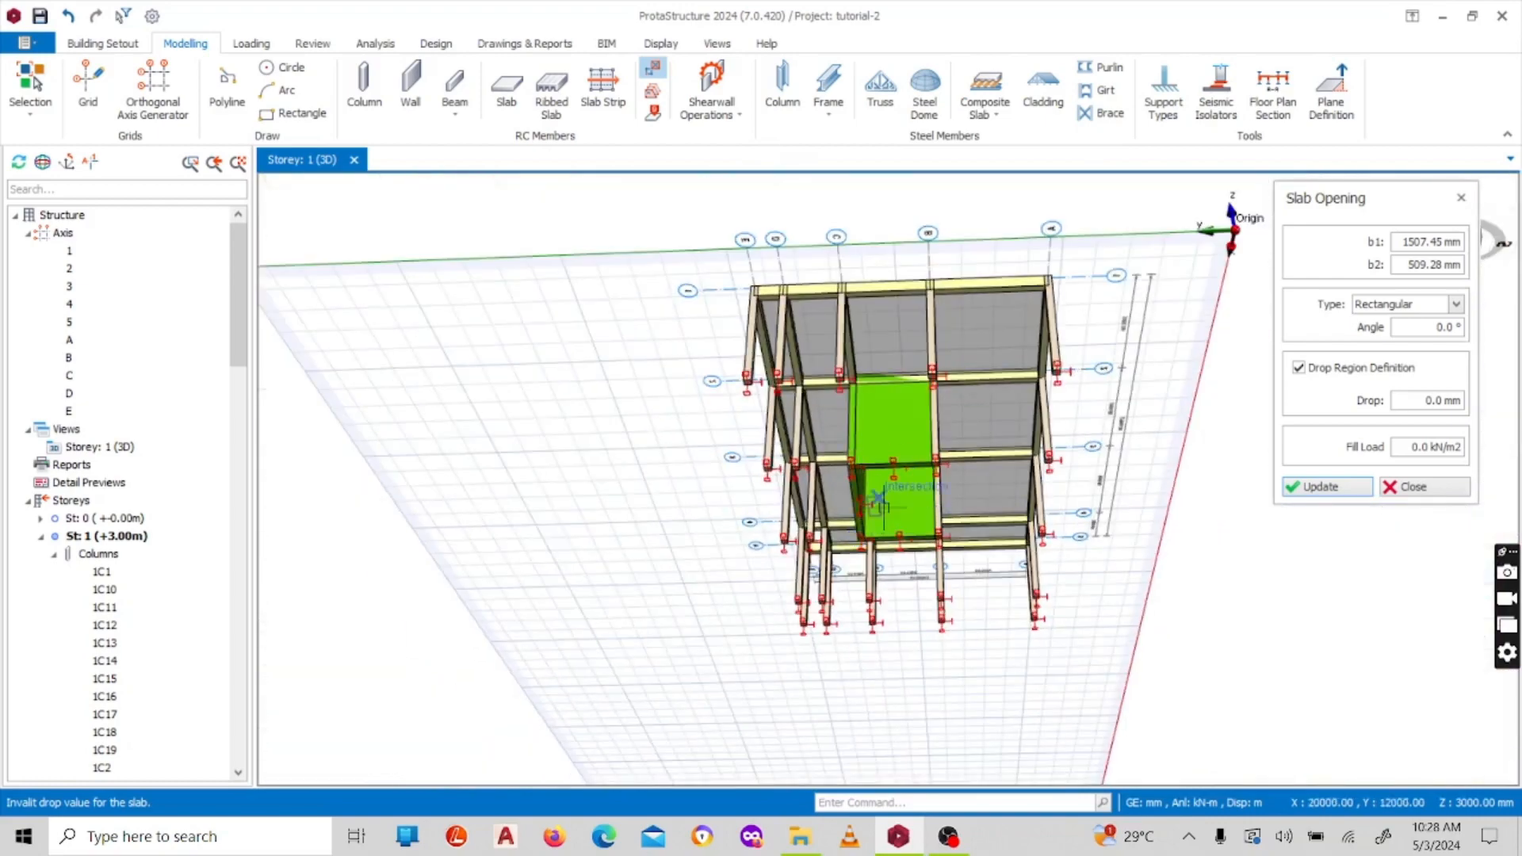
pyautogui.scroll(-4, 879, 506)
pyautogui.moveTo(878, 499); pyautogui.dragTo(878, 531, button='middle')
pyautogui.scroll(8, 928, 539)
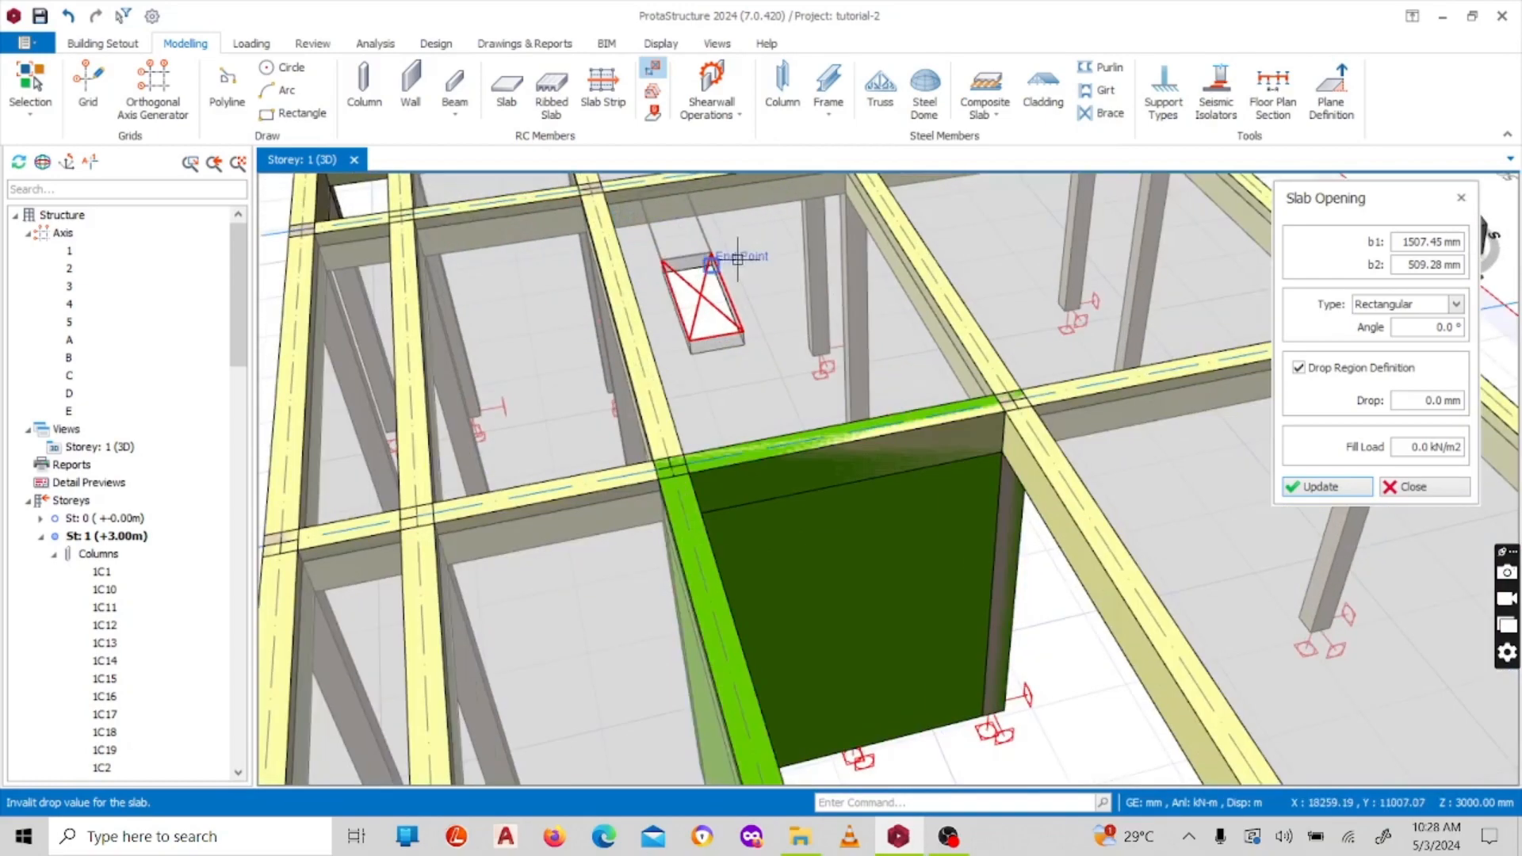
pyautogui.moveTo(888, 479); pyautogui.dragTo(905, 334, button='middle')
pyautogui.click(1425, 486)
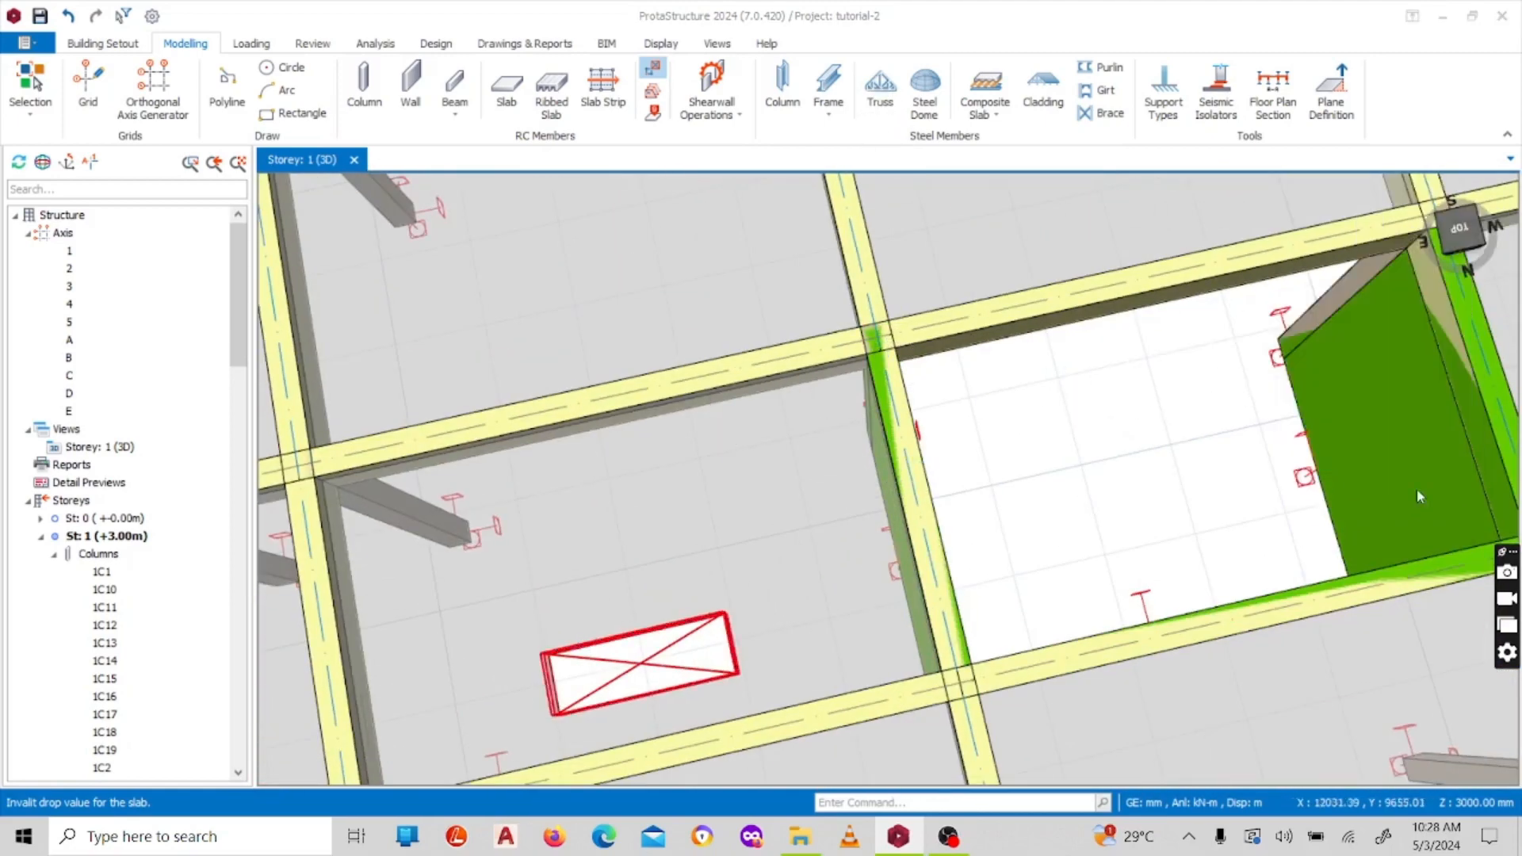
pyautogui.scroll(-5, 843, 480)
pyautogui.scroll(4, 797, 539)
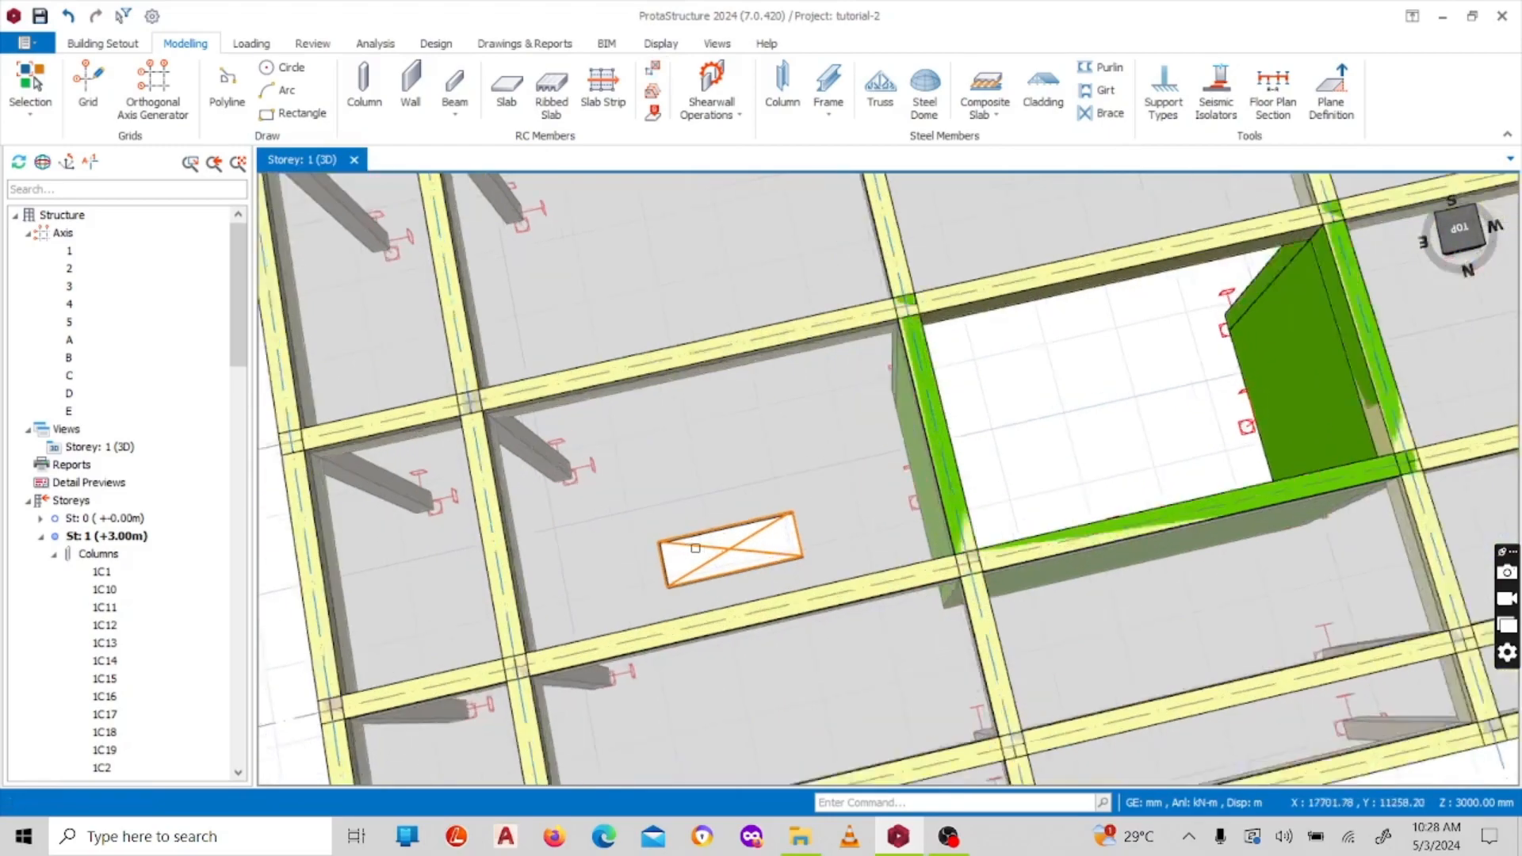
pyautogui.moveTo(697, 547)
pyautogui.mouseDown(button='middle')
pyautogui.moveTo(775, 483)
pyautogui.moveTo(849, 340)
pyautogui.moveTo(853, 194)
pyautogui.moveTo(1111, 253)
pyautogui.moveTo(1165, 330)
pyautogui.moveTo(952, 341)
pyautogui.moveTo(710, 381)
pyautogui.moveTo(1149, 322)
pyautogui.moveTo(895, 386)
pyautogui.moveTo(778, 435)
pyautogui.moveTo(865, 460)
pyautogui.moveTo(843, 437)
pyautogui.moveTo(952, 332)
pyautogui.moveTo(816, 367)
pyautogui.moveTo(944, 341)
pyautogui.moveTo(900, 338)
pyautogui.mouseUp(button='middle')
pyautogui.scroll(3, 729, 452)
pyautogui.scroll(-8, 843, 437)
pyautogui.scroll(-3, 860, 405)
pyautogui.scroll(3, 925, 353)
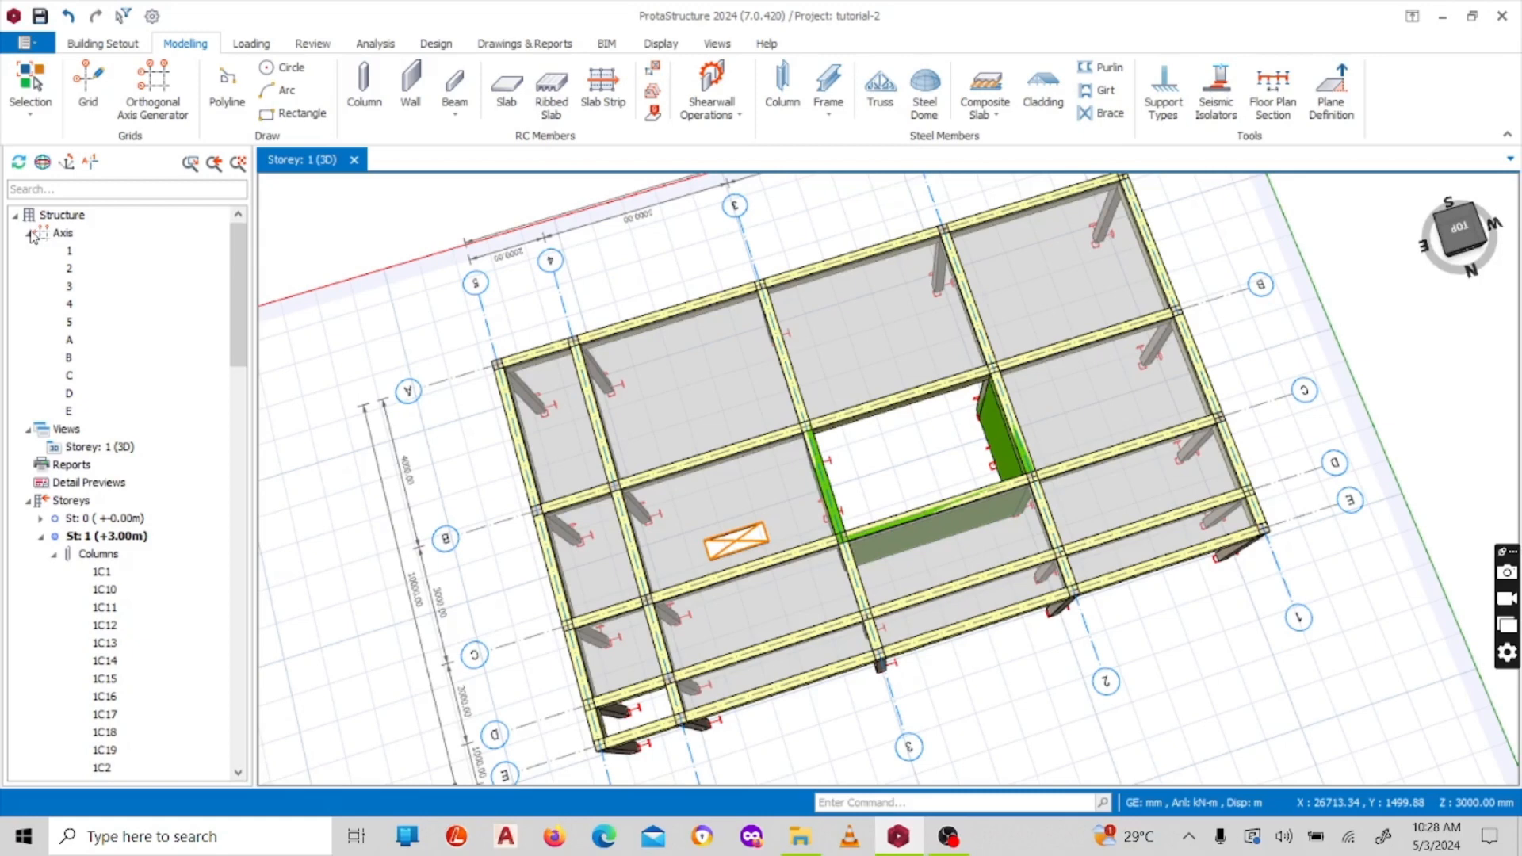
# Step: Switch Storey 1 to its plan view and inspect the slab between axes C–D and 4–5
pyautogui.click(119, 447)
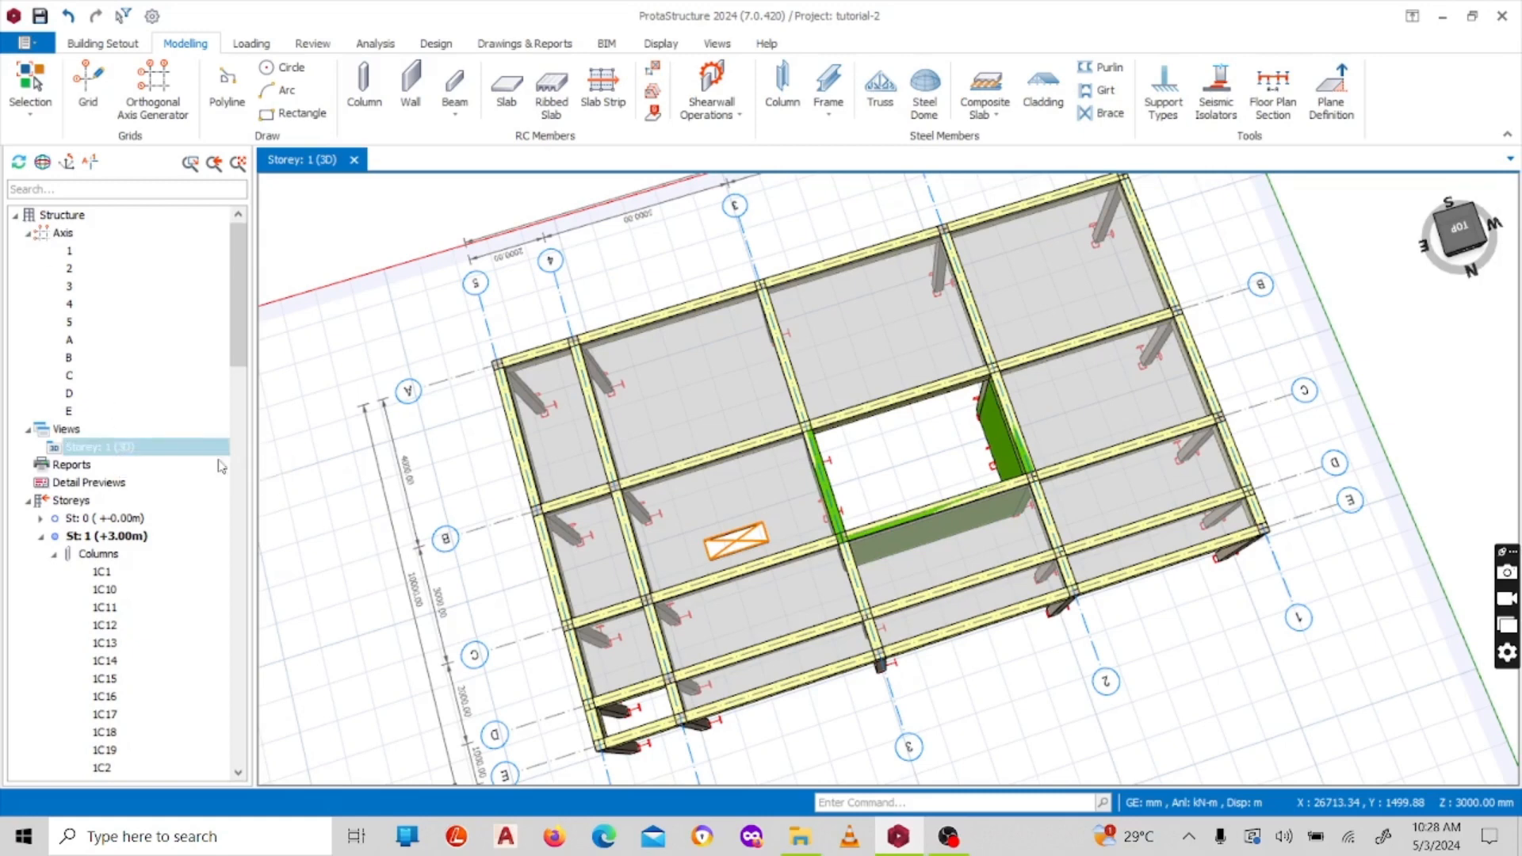
pyautogui.scroll(4, 1132, 325)
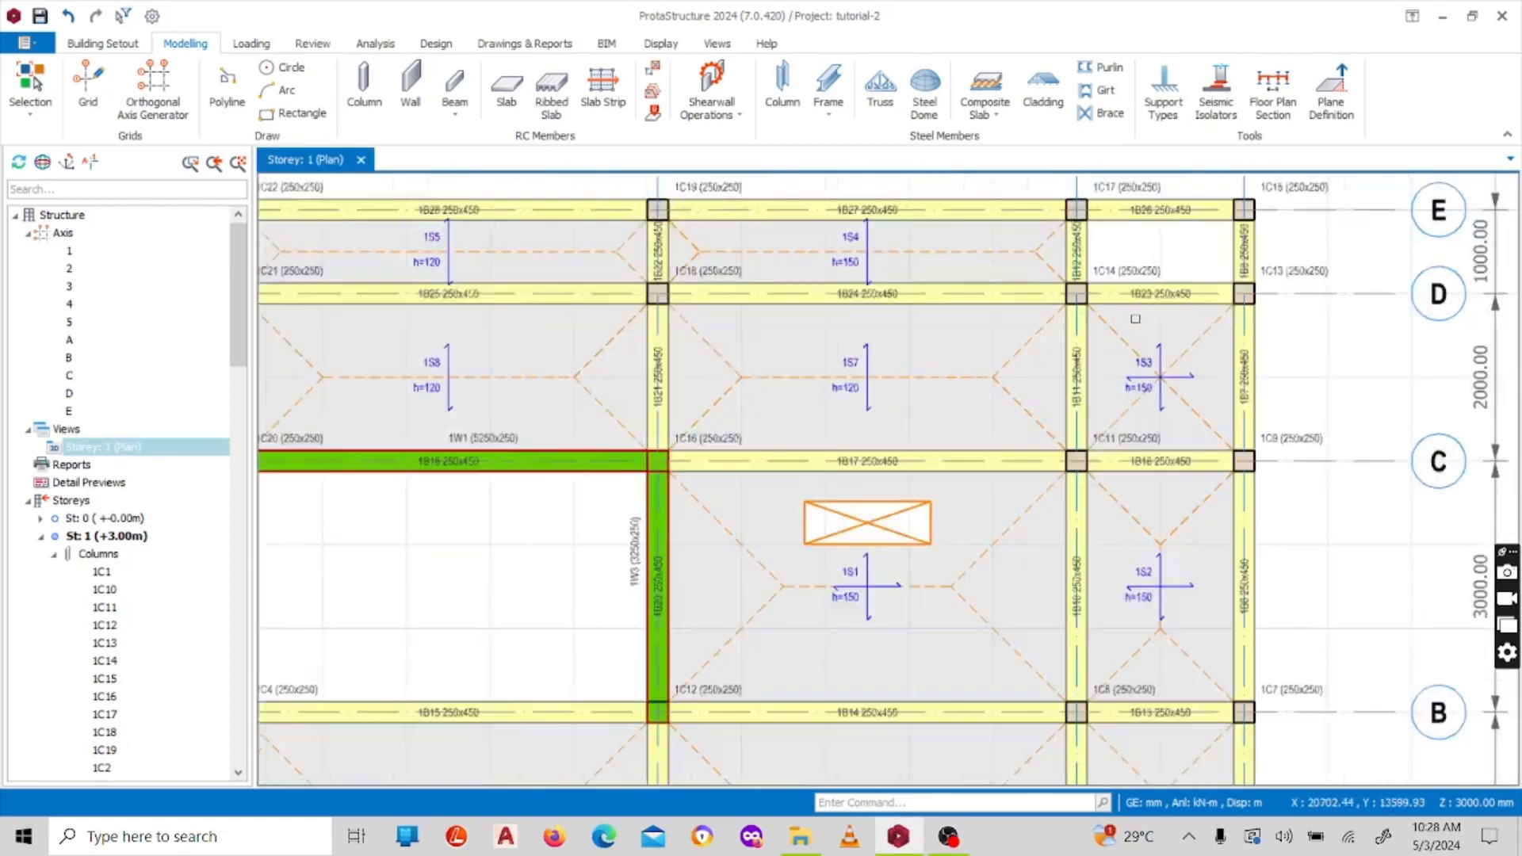
pyautogui.scroll(2, 1144, 334)
pyautogui.scroll(-4, 982, 356)
pyautogui.scroll(3, 940, 346)
pyautogui.click(834, 381)
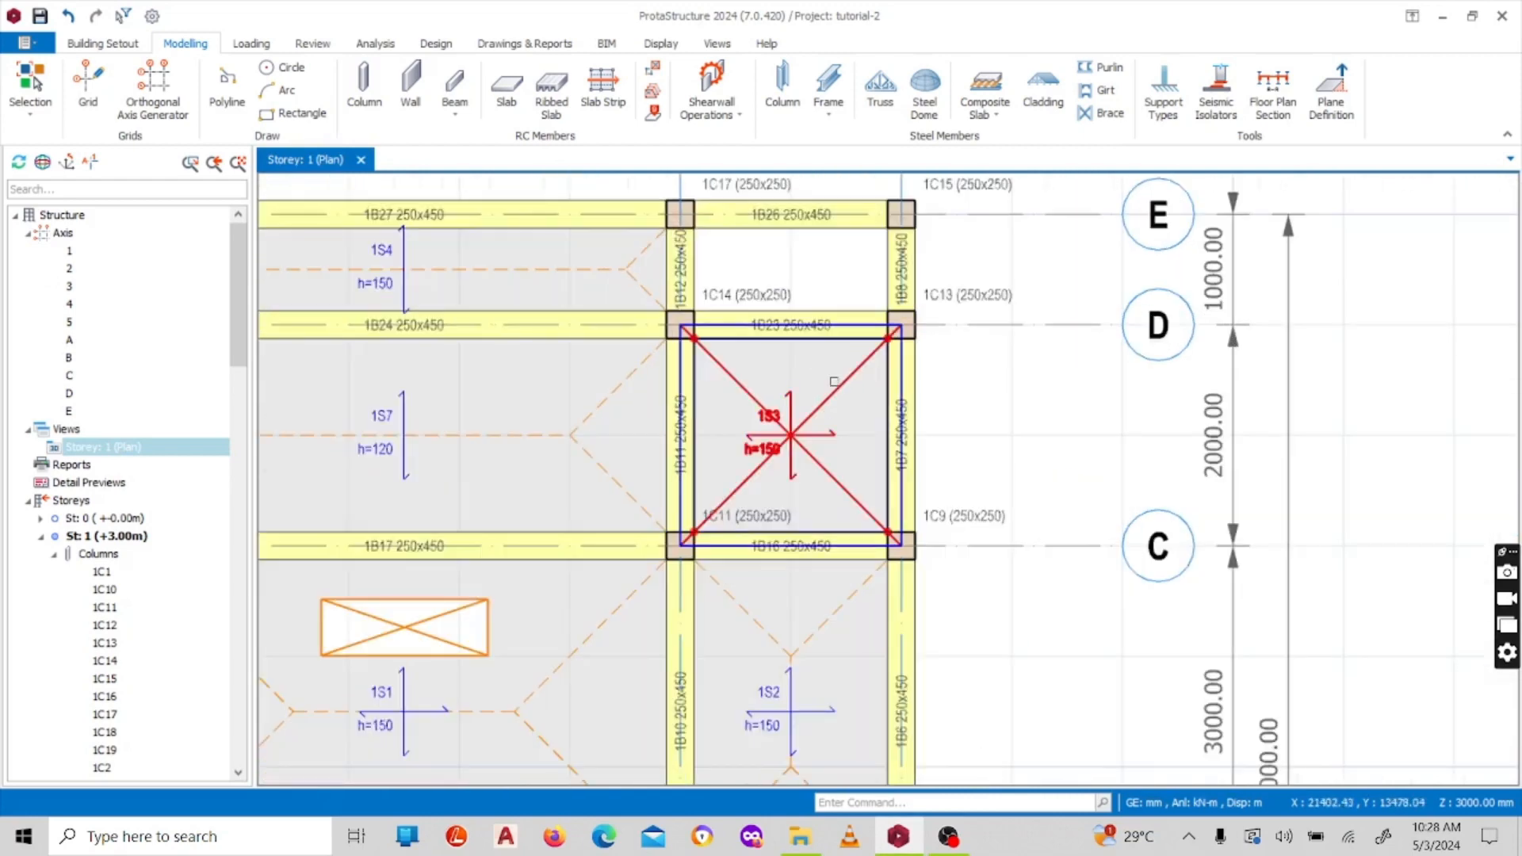
pyautogui.press('Escape')
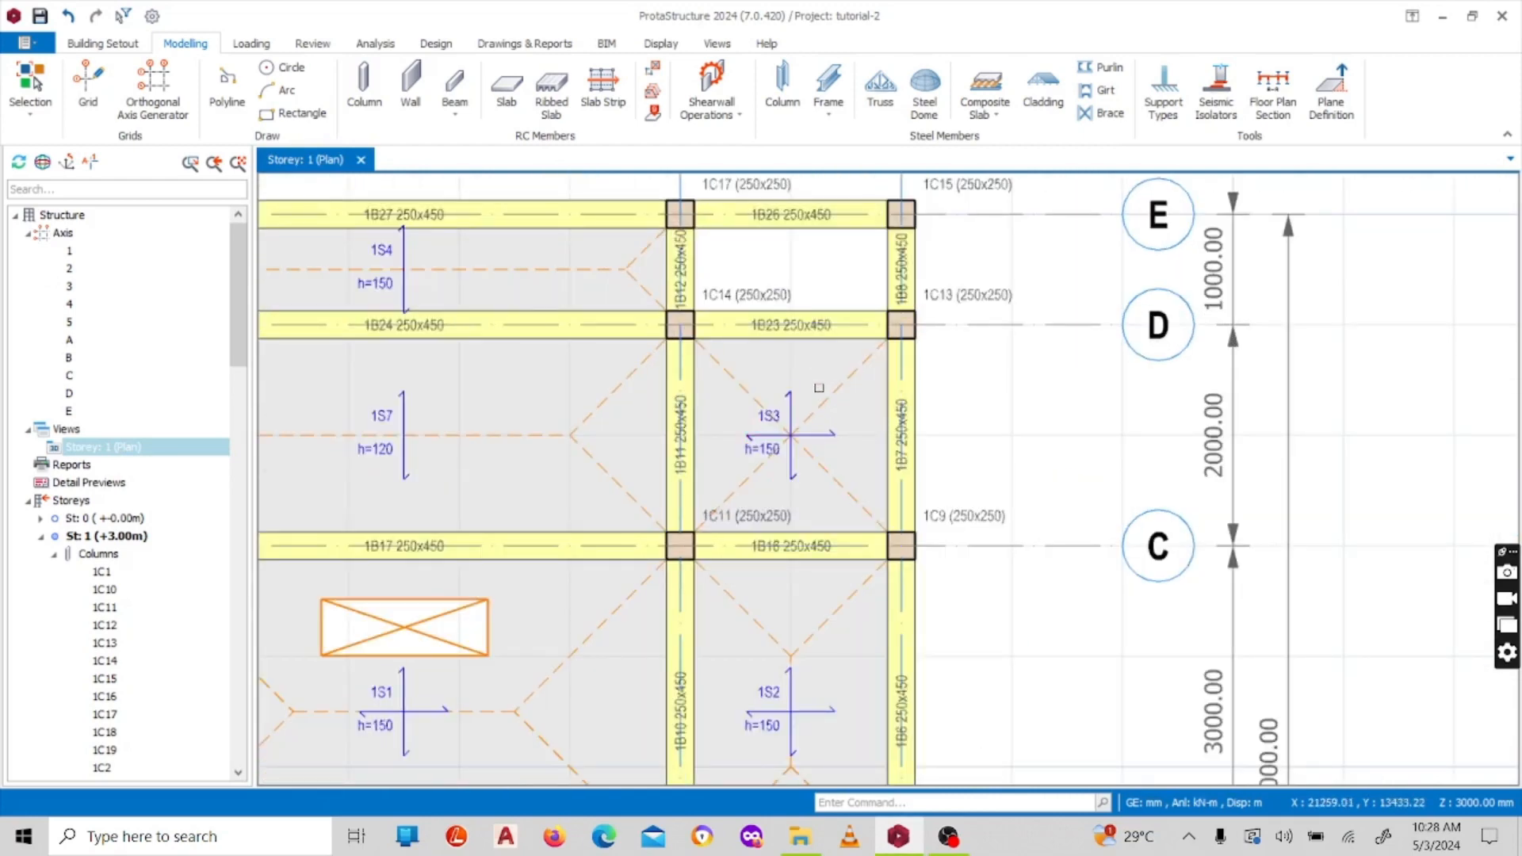
pyautogui.scroll(-3, 872, 388)
pyautogui.scroll(1, 876, 390)
pyautogui.click(877, 391)
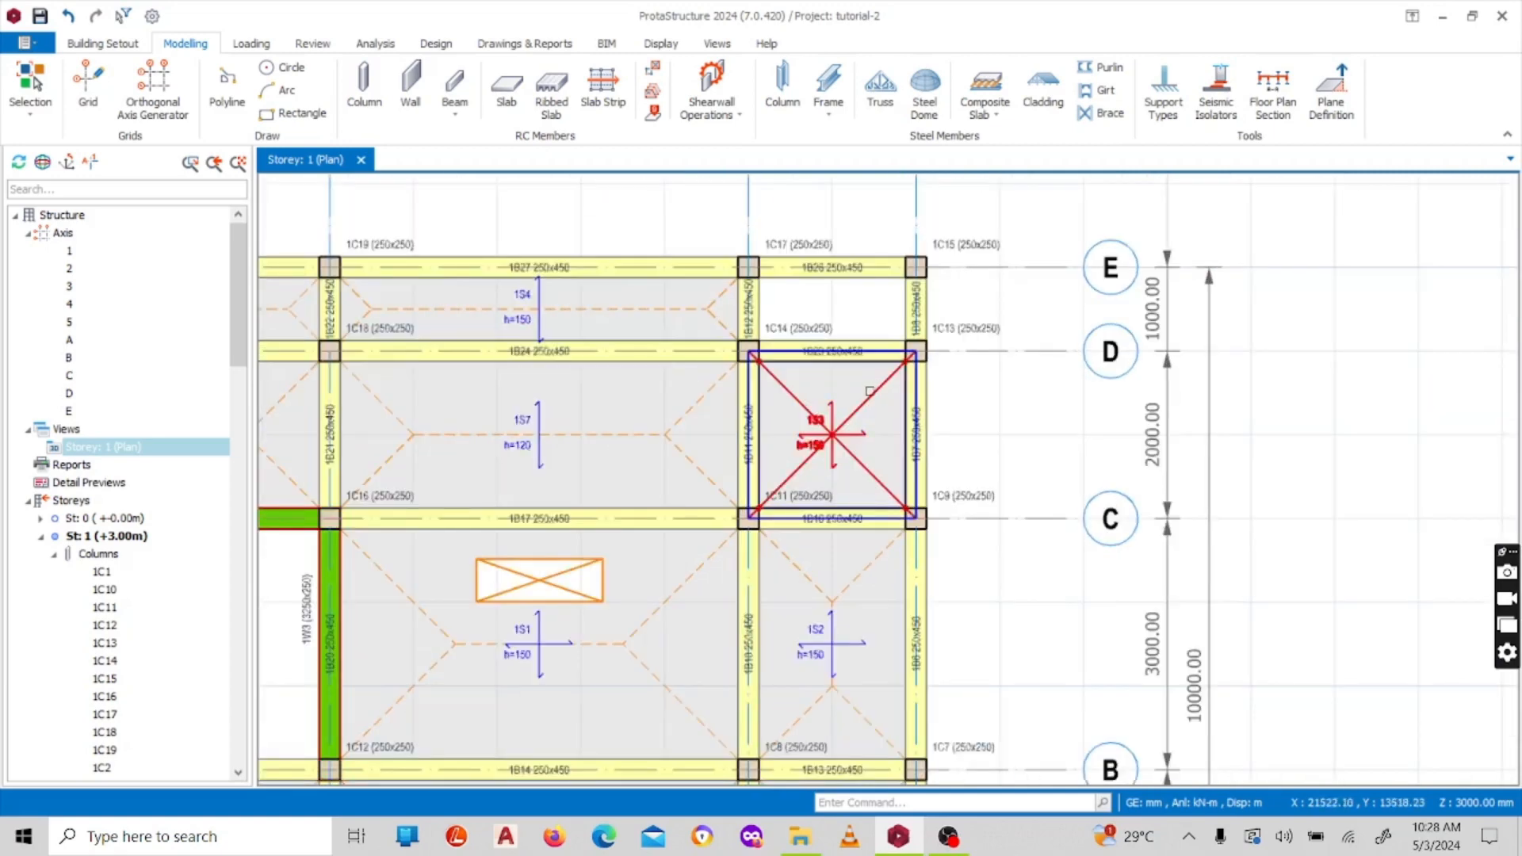
pyautogui.scroll(-3, 870, 391)
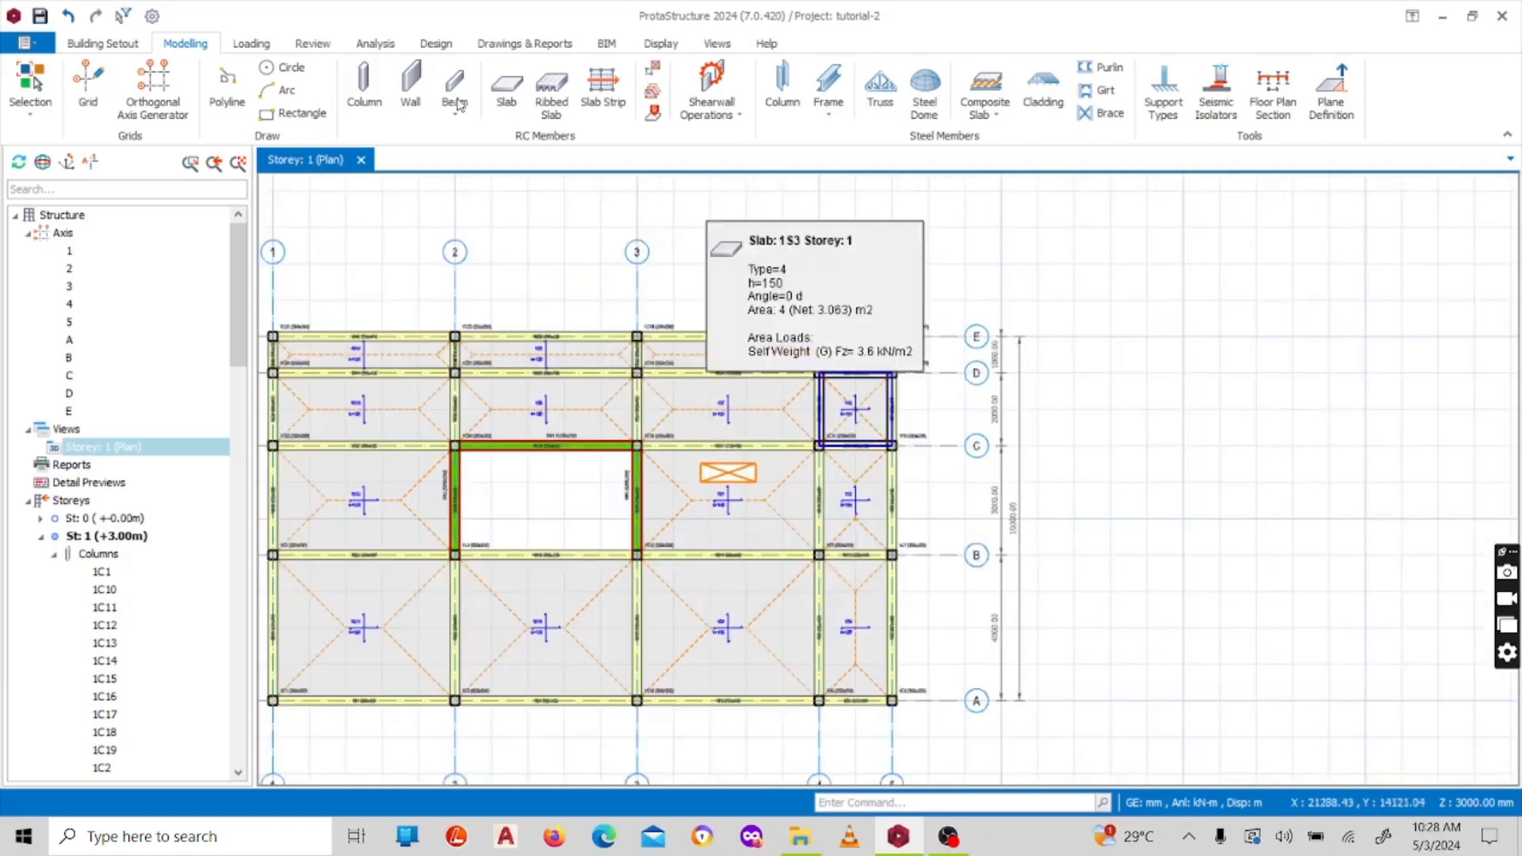
# Step: Start a new slab, set its thickness to 150 mm, and check its self-weight in the load settings
pyautogui.click(503, 94)
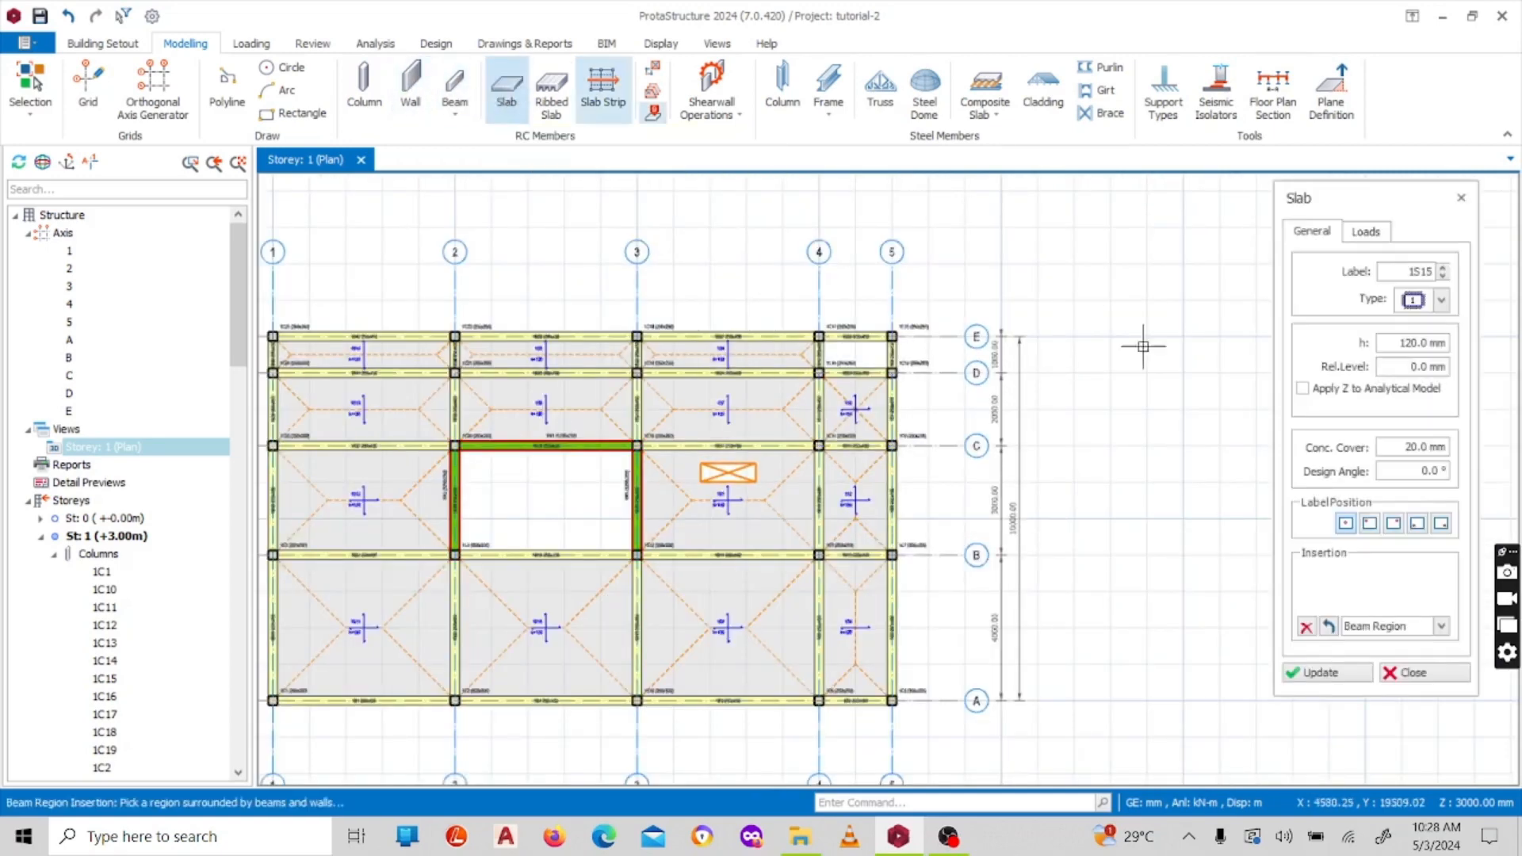
pyautogui.click(1384, 240)
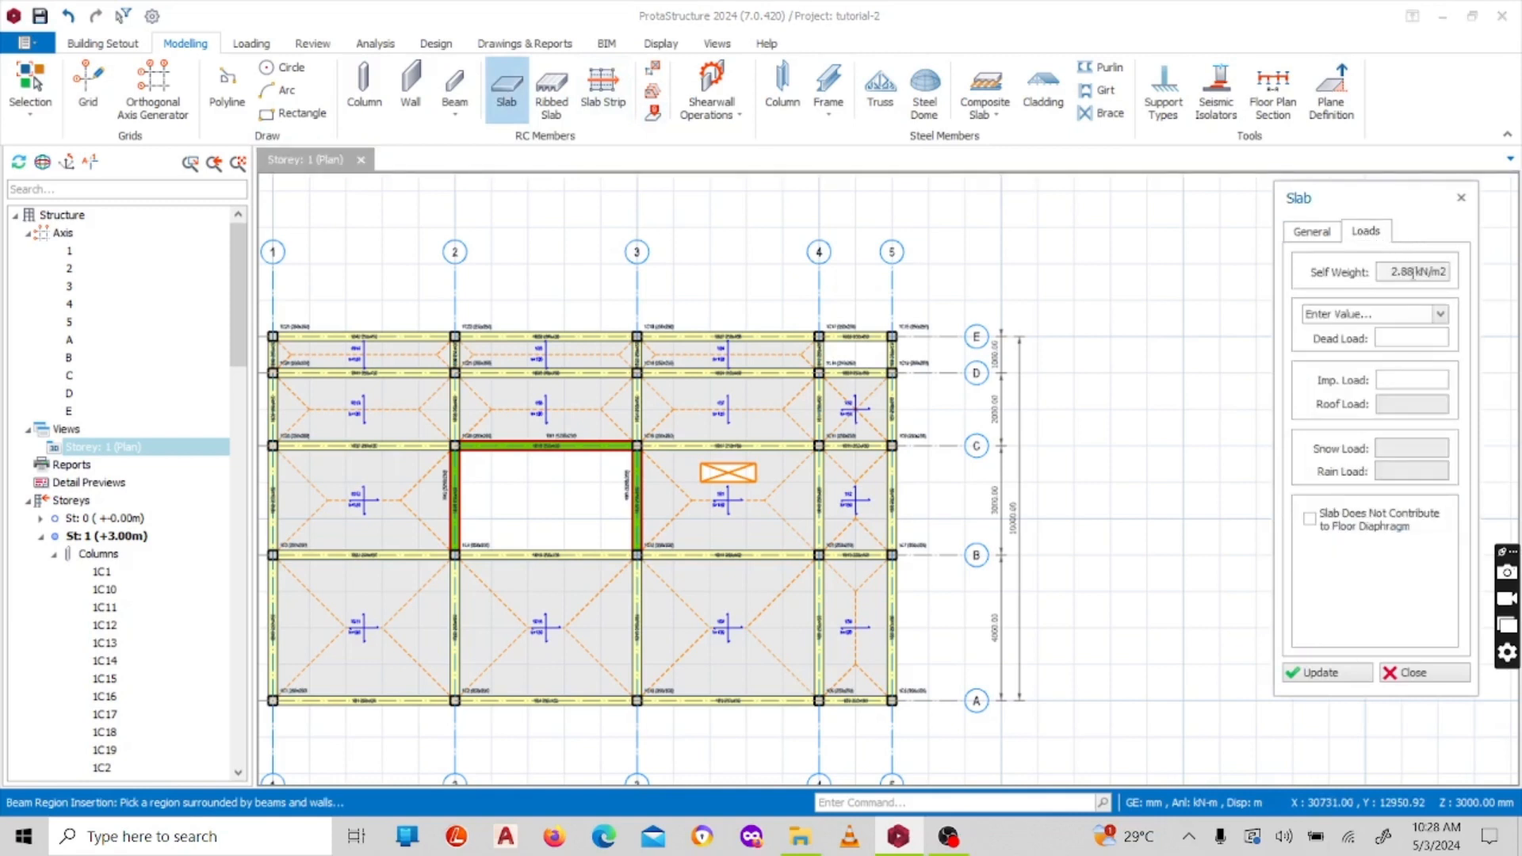
pyautogui.click(1316, 233)
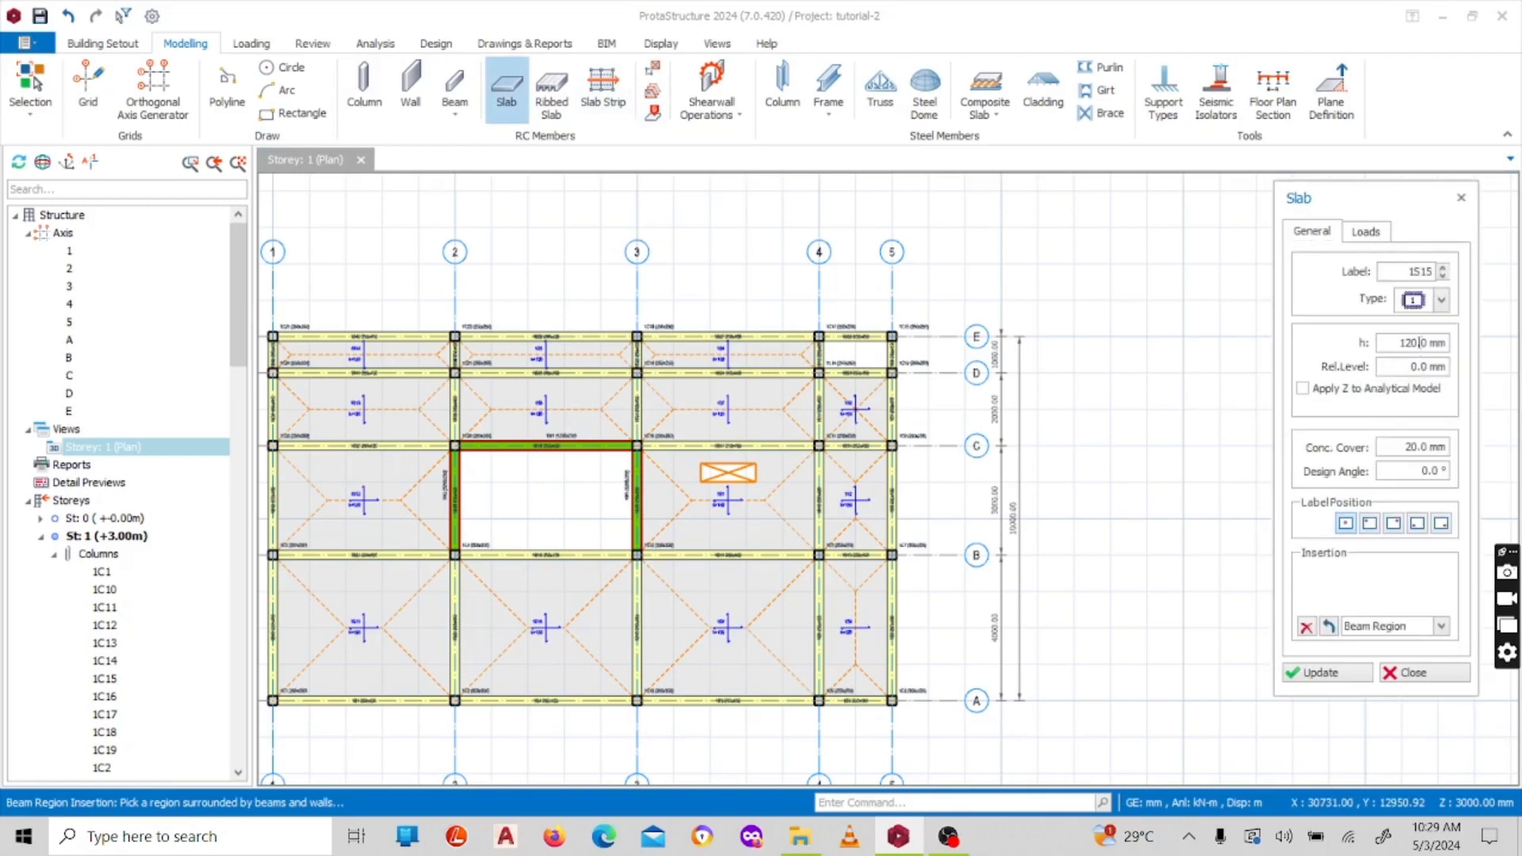
pyautogui.write('1')
pyautogui.click(1363, 231)
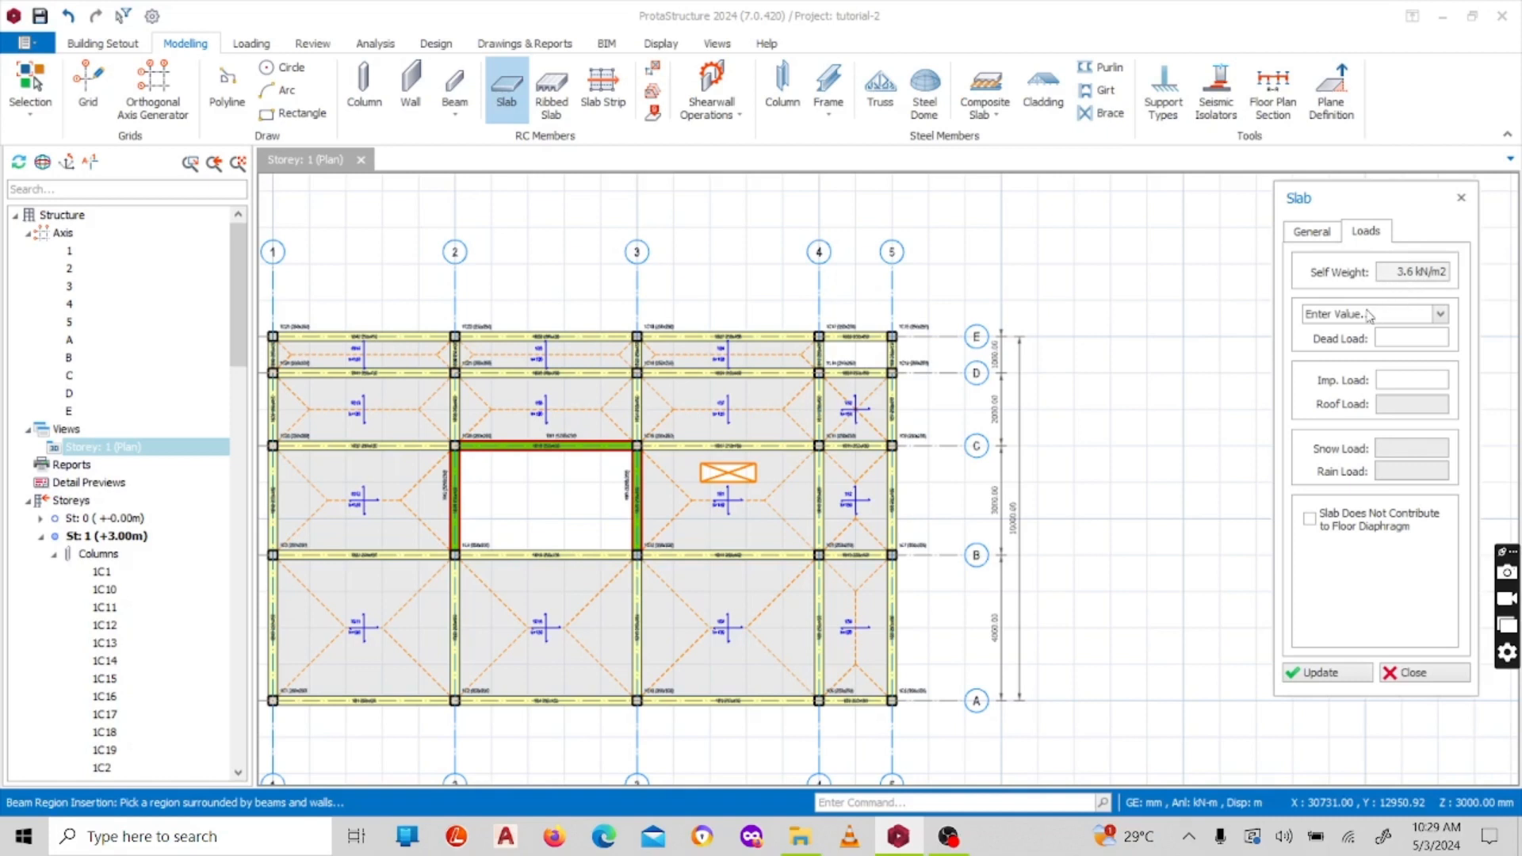
# Step: Review the slab dead load presets, keep Enter Value, and set the dead load to 0.0 kN/m2
pyautogui.click(1441, 315)
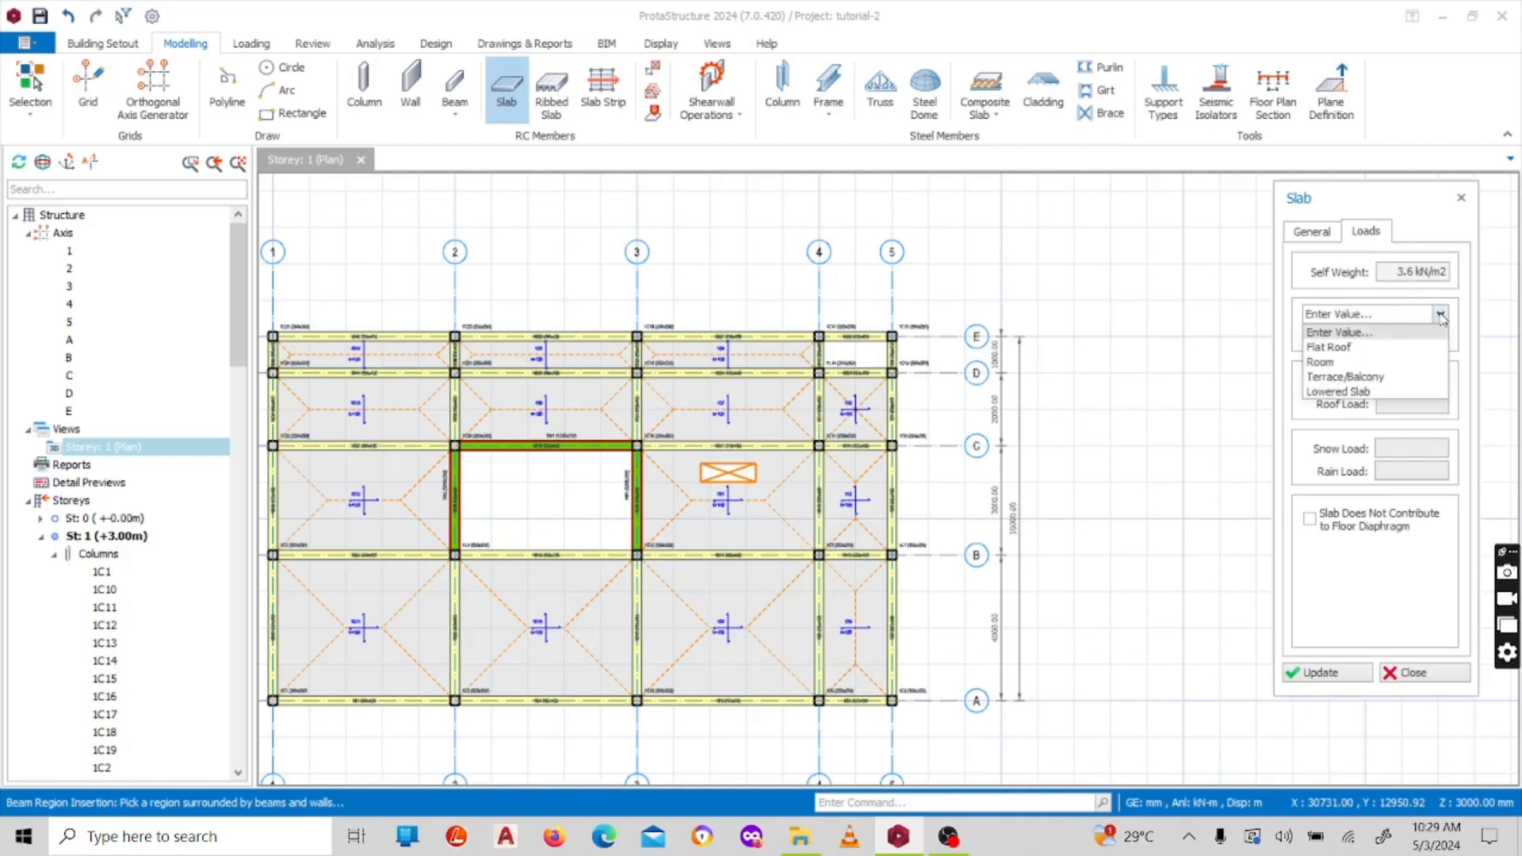
pyautogui.click(1441, 316)
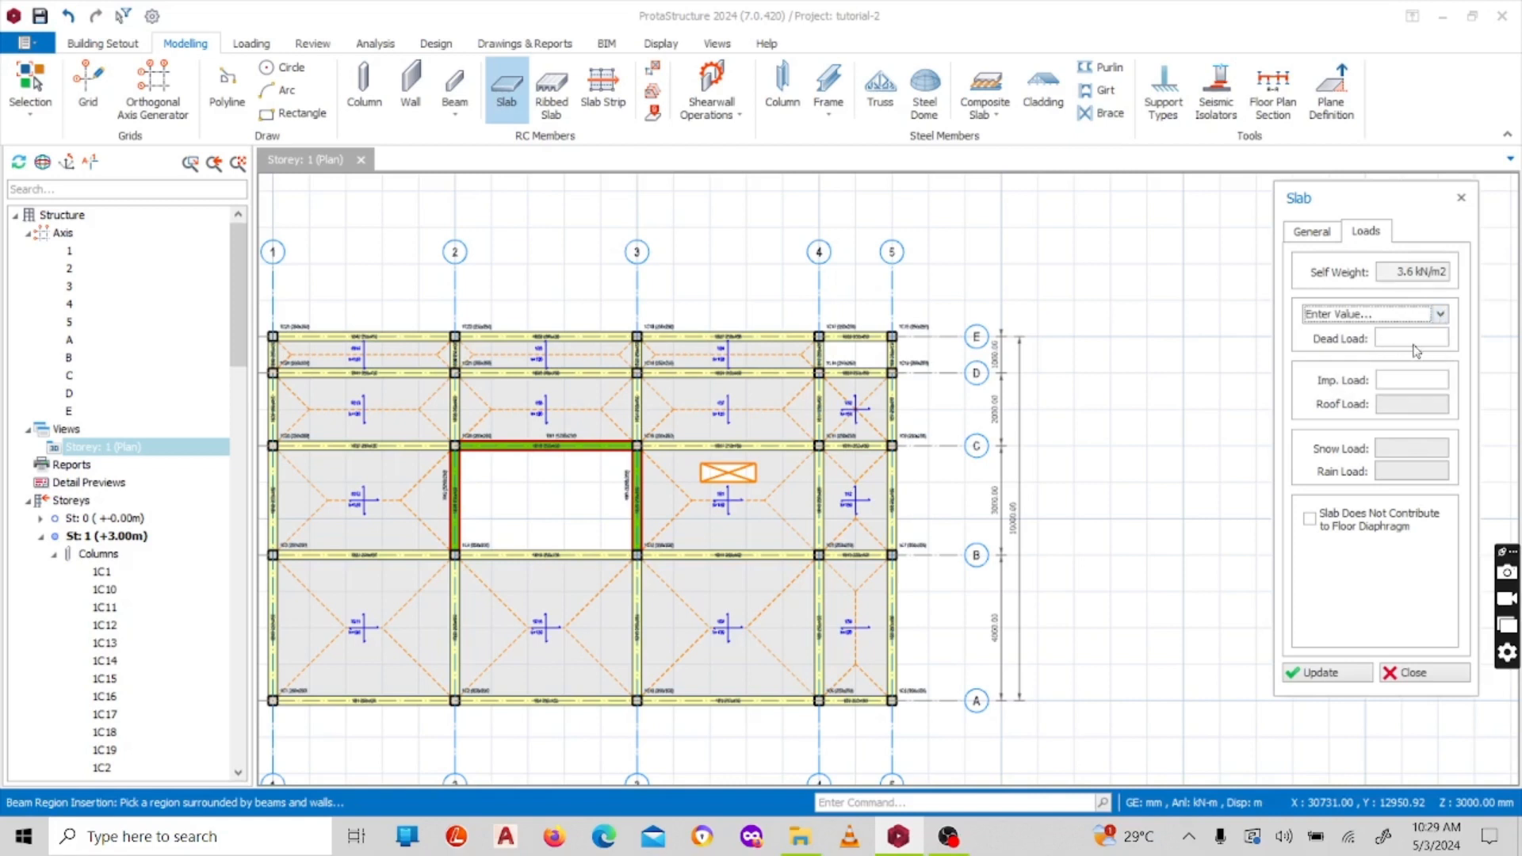
pyautogui.click(1438, 314)
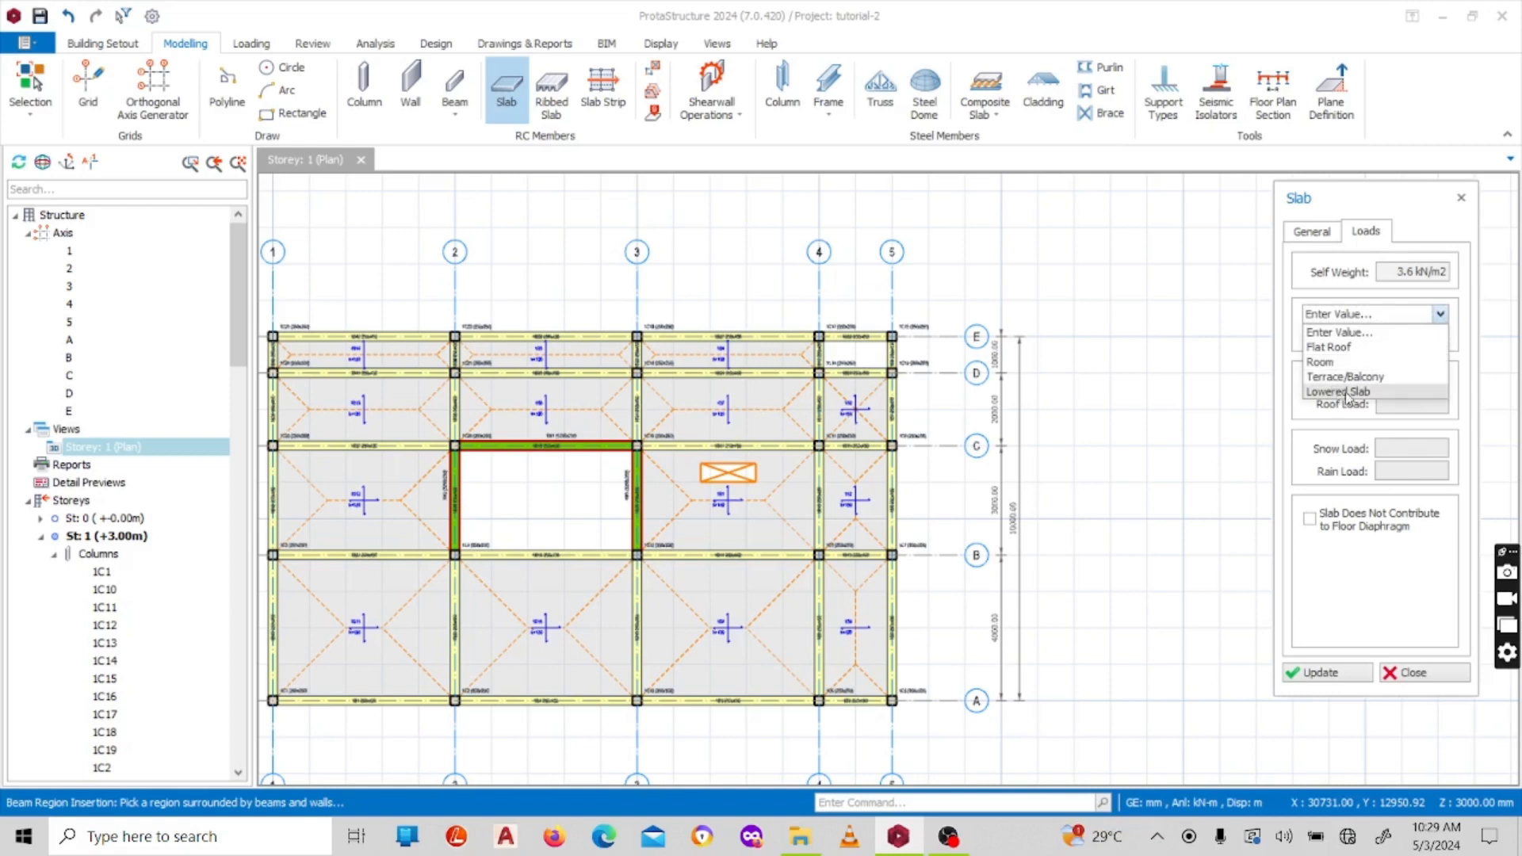
pyautogui.click(1423, 331)
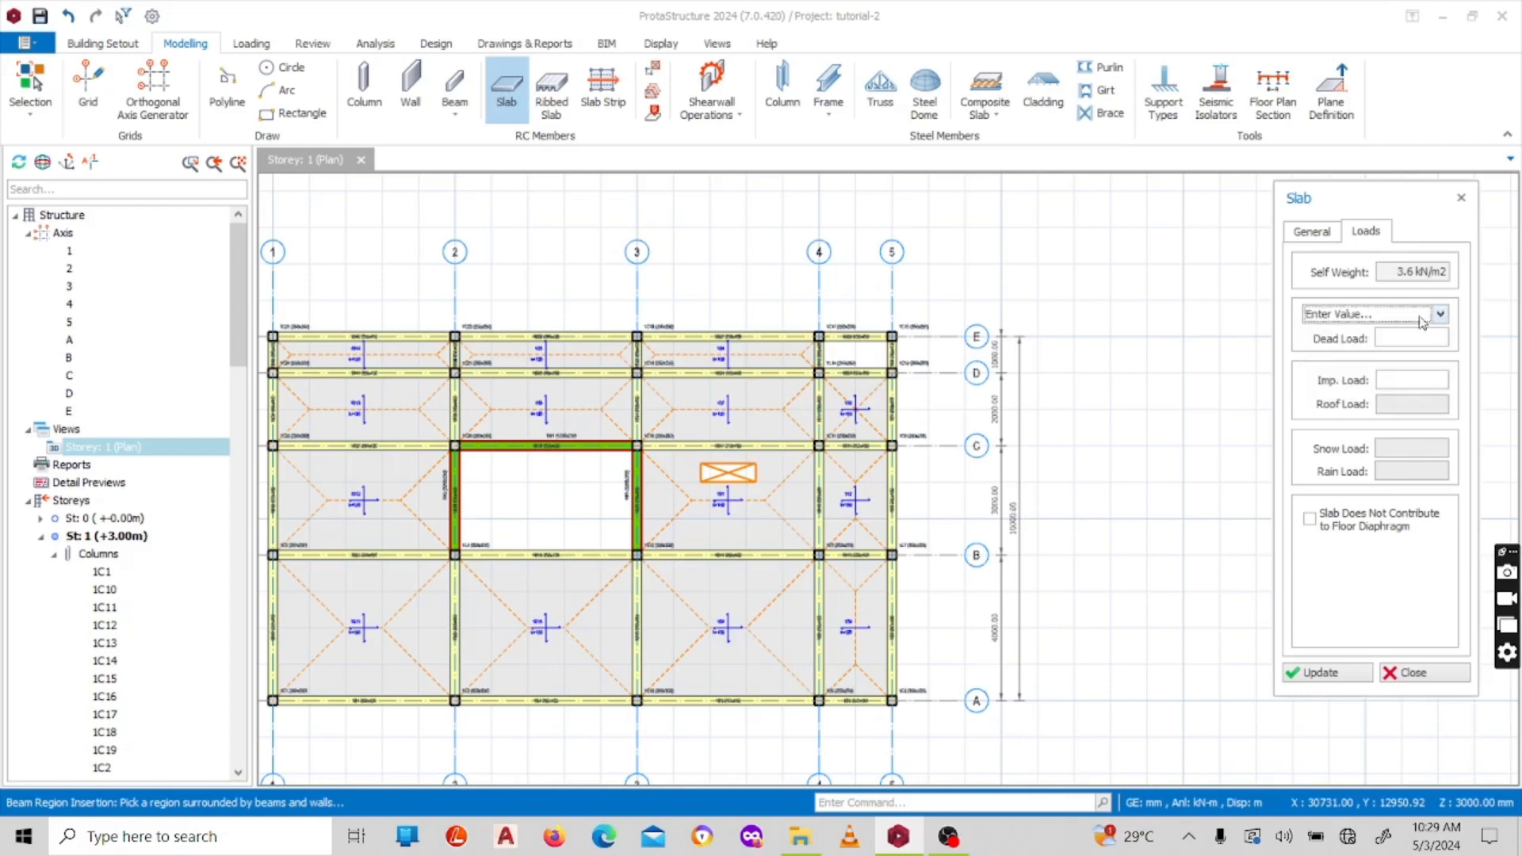
pyautogui.click(1409, 331)
pyautogui.write('1')
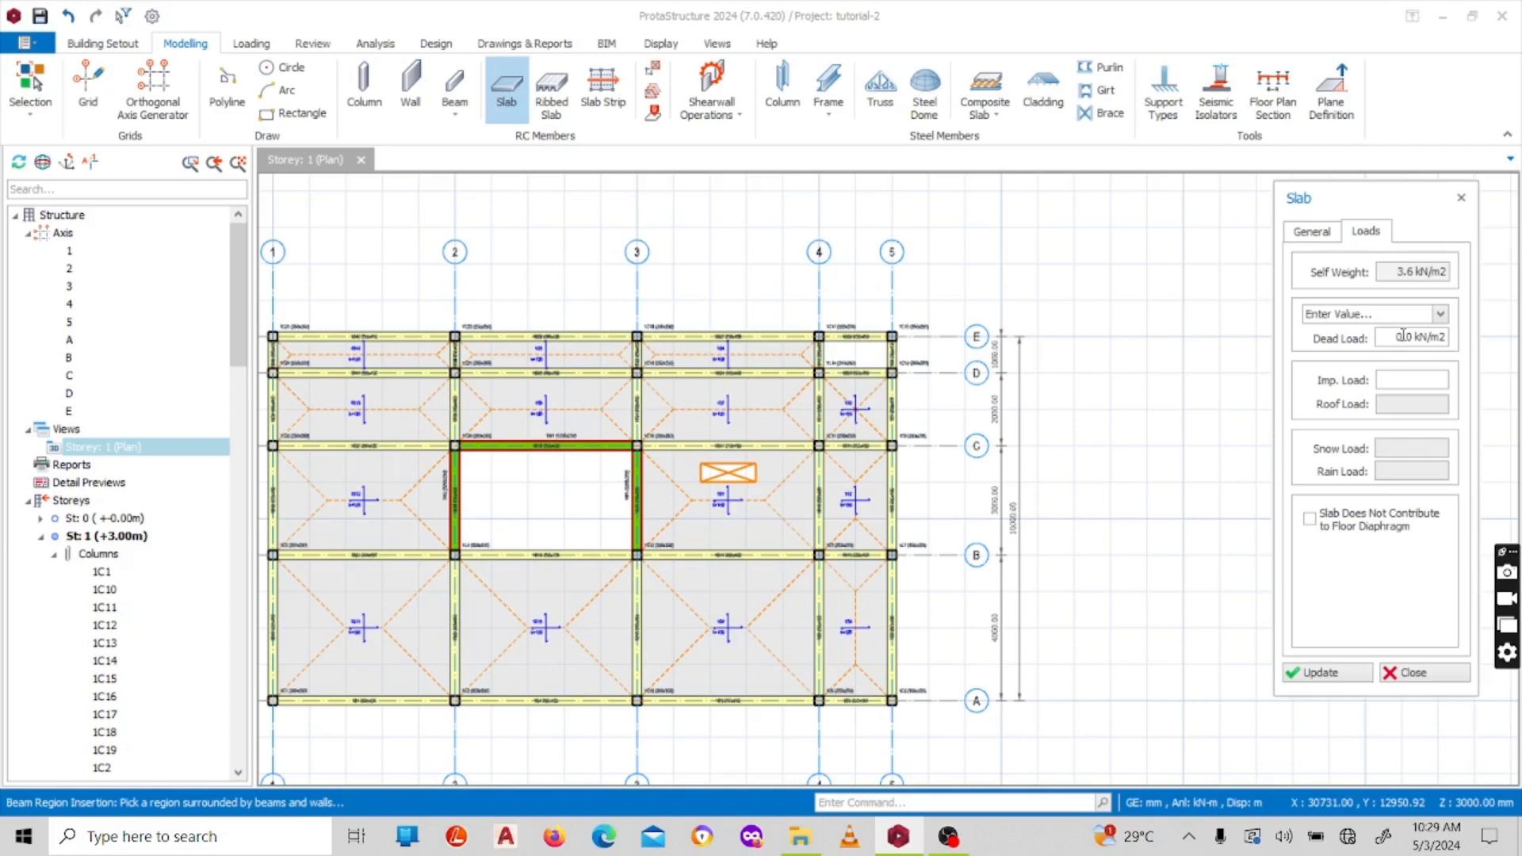
# Step: Set the slab's imposed load to the 3.00 kN/m2 Banking Halls category
pyautogui.click(1424, 376)
pyautogui.click(1407, 382)
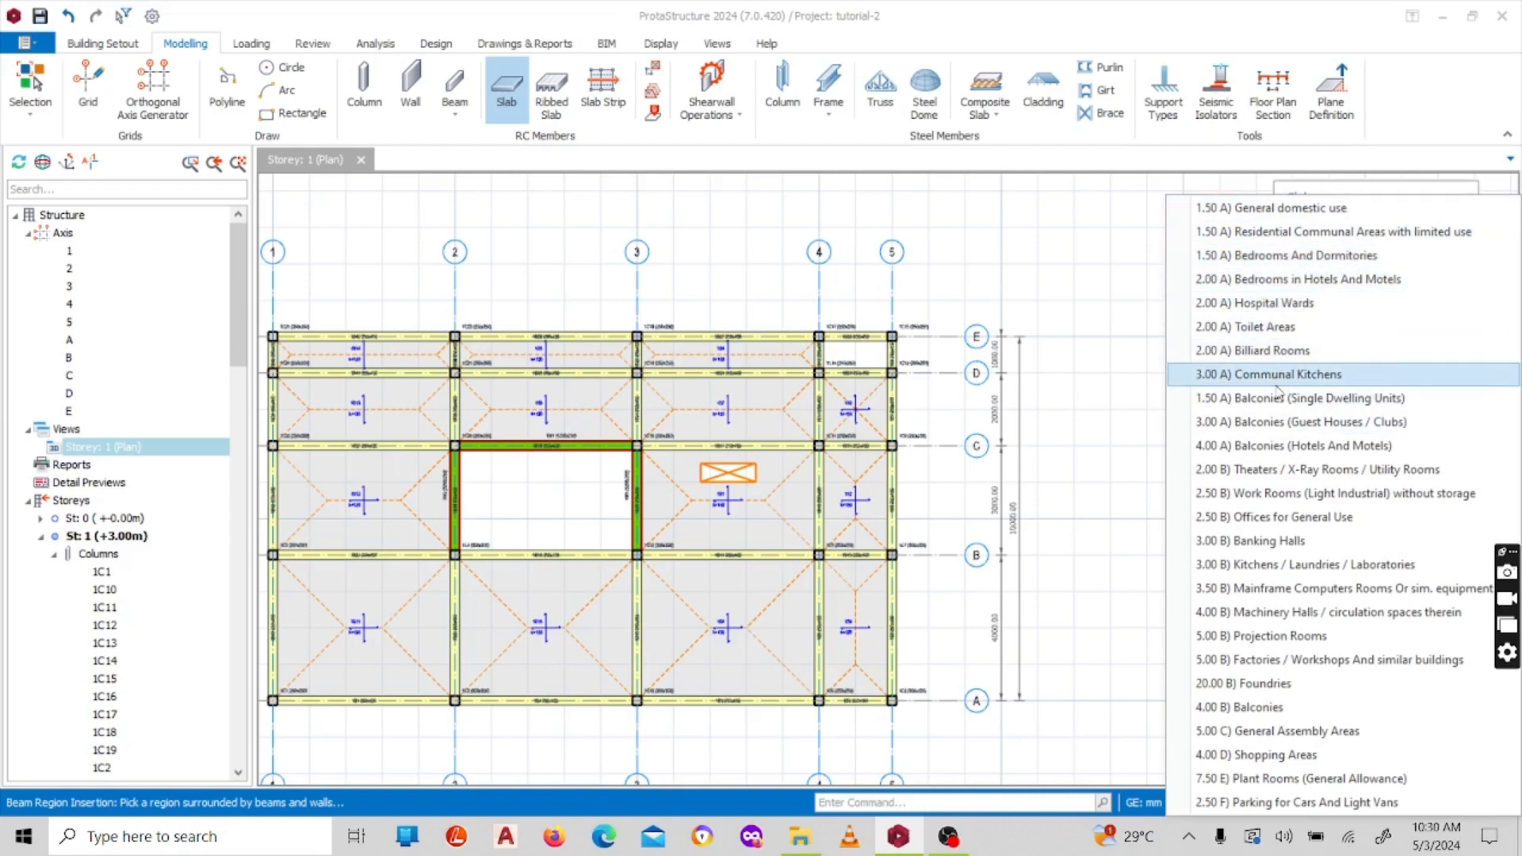
pyautogui.click(1269, 547)
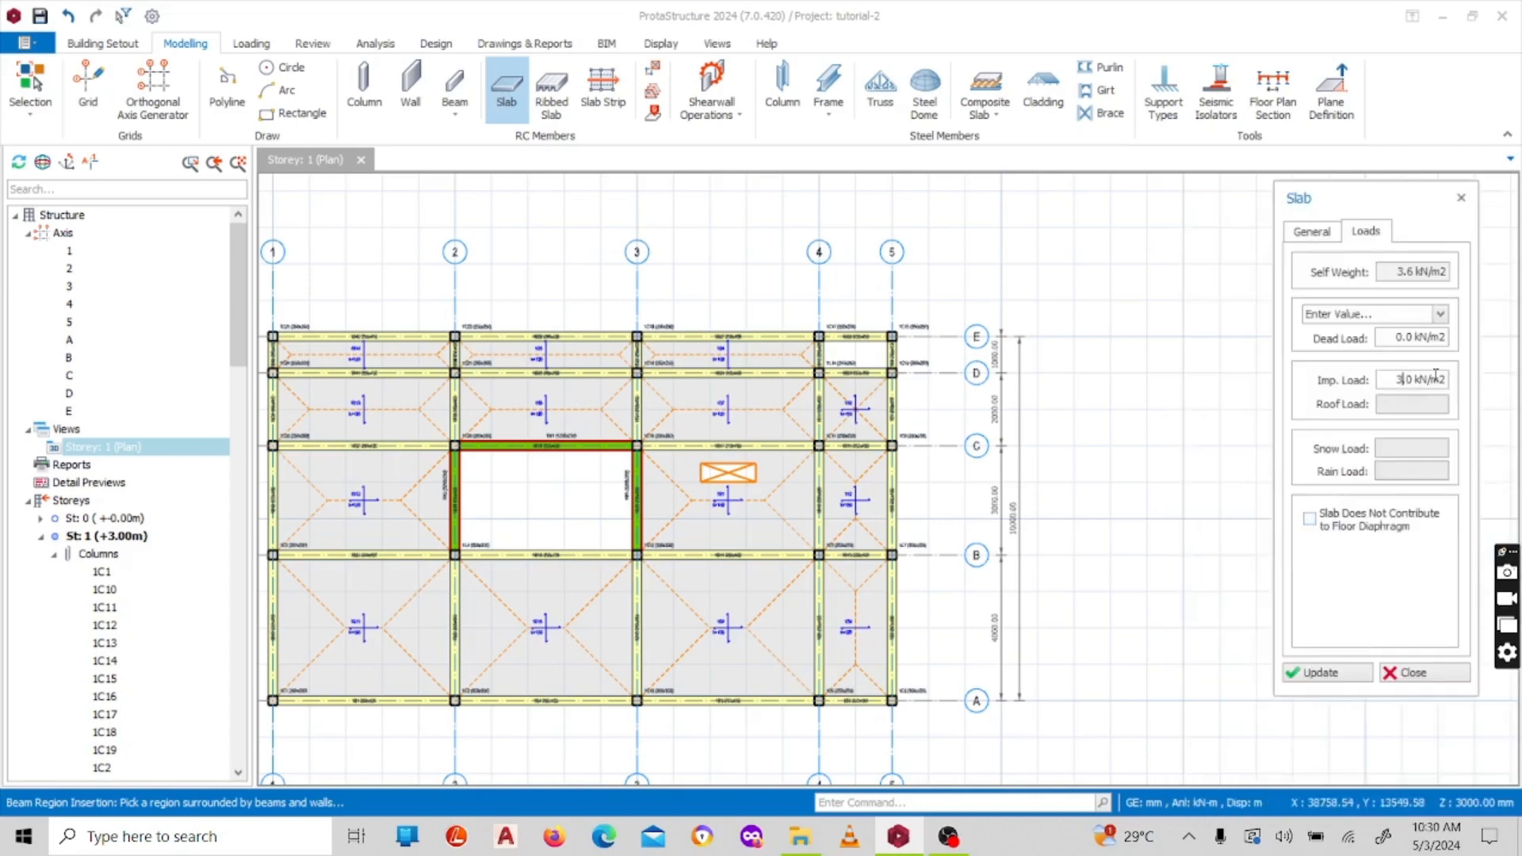
pyautogui.click(1401, 380)
pyautogui.click(1406, 379)
# Step: Set the slab's imposed load to the 1.50 kN/m2 General domestic use category and close the slab settings
pyautogui.click(1321, 240)
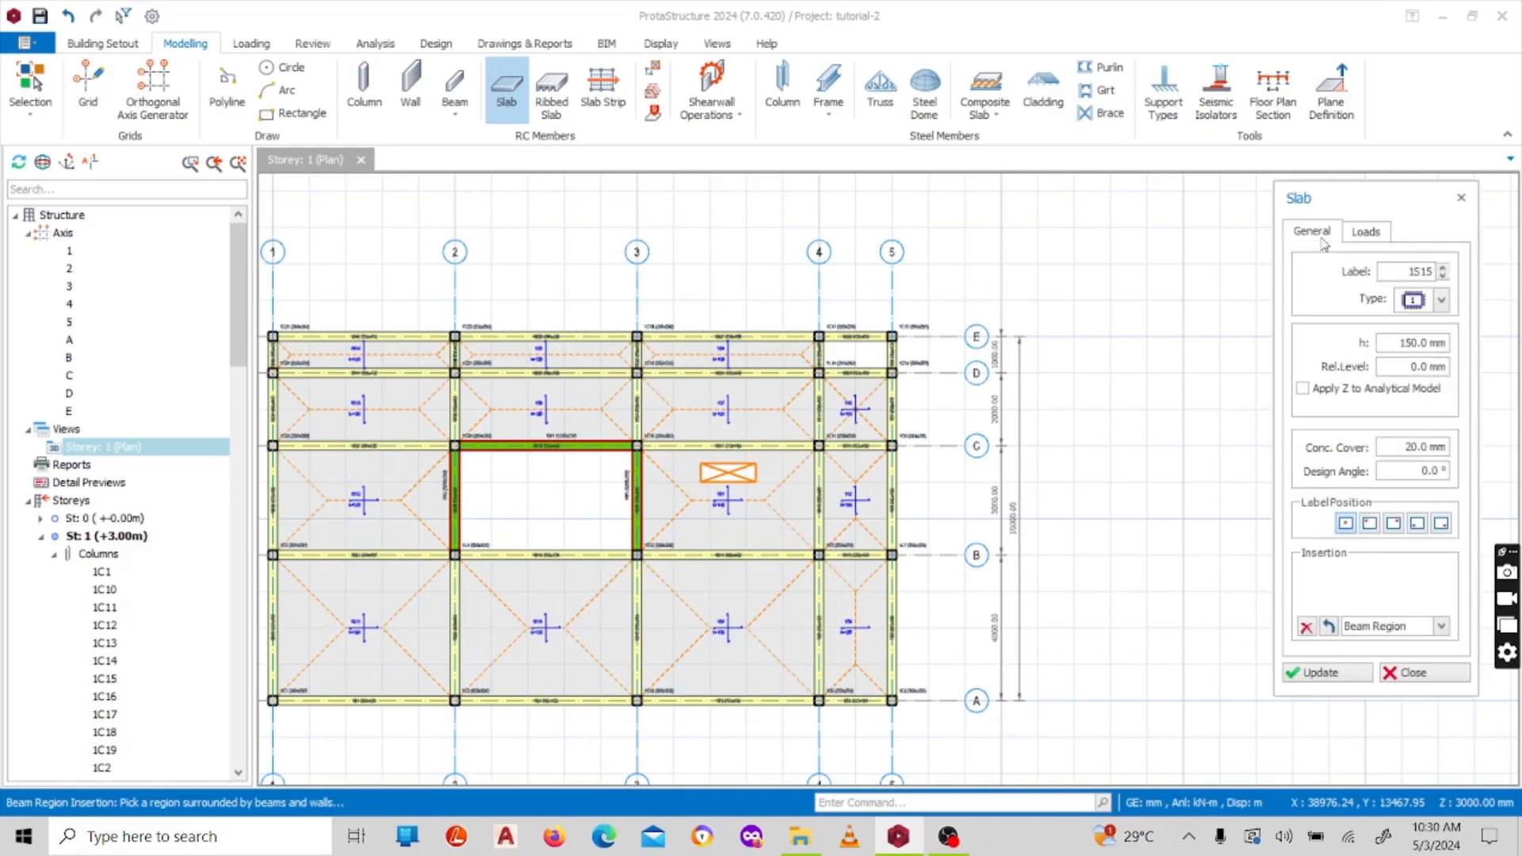
pyautogui.click(1366, 238)
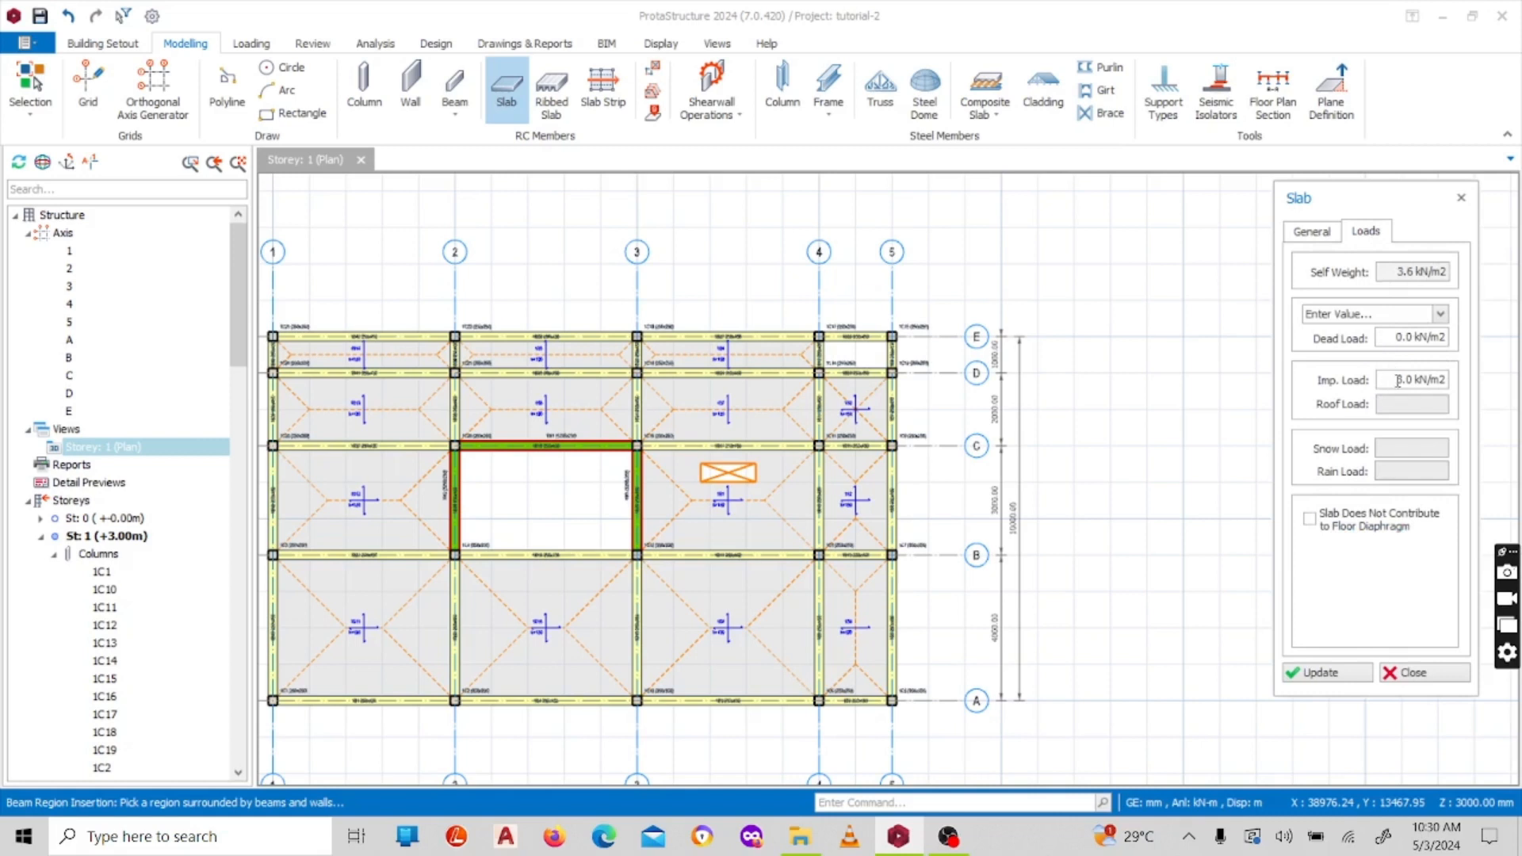
pyautogui.click(1440, 314)
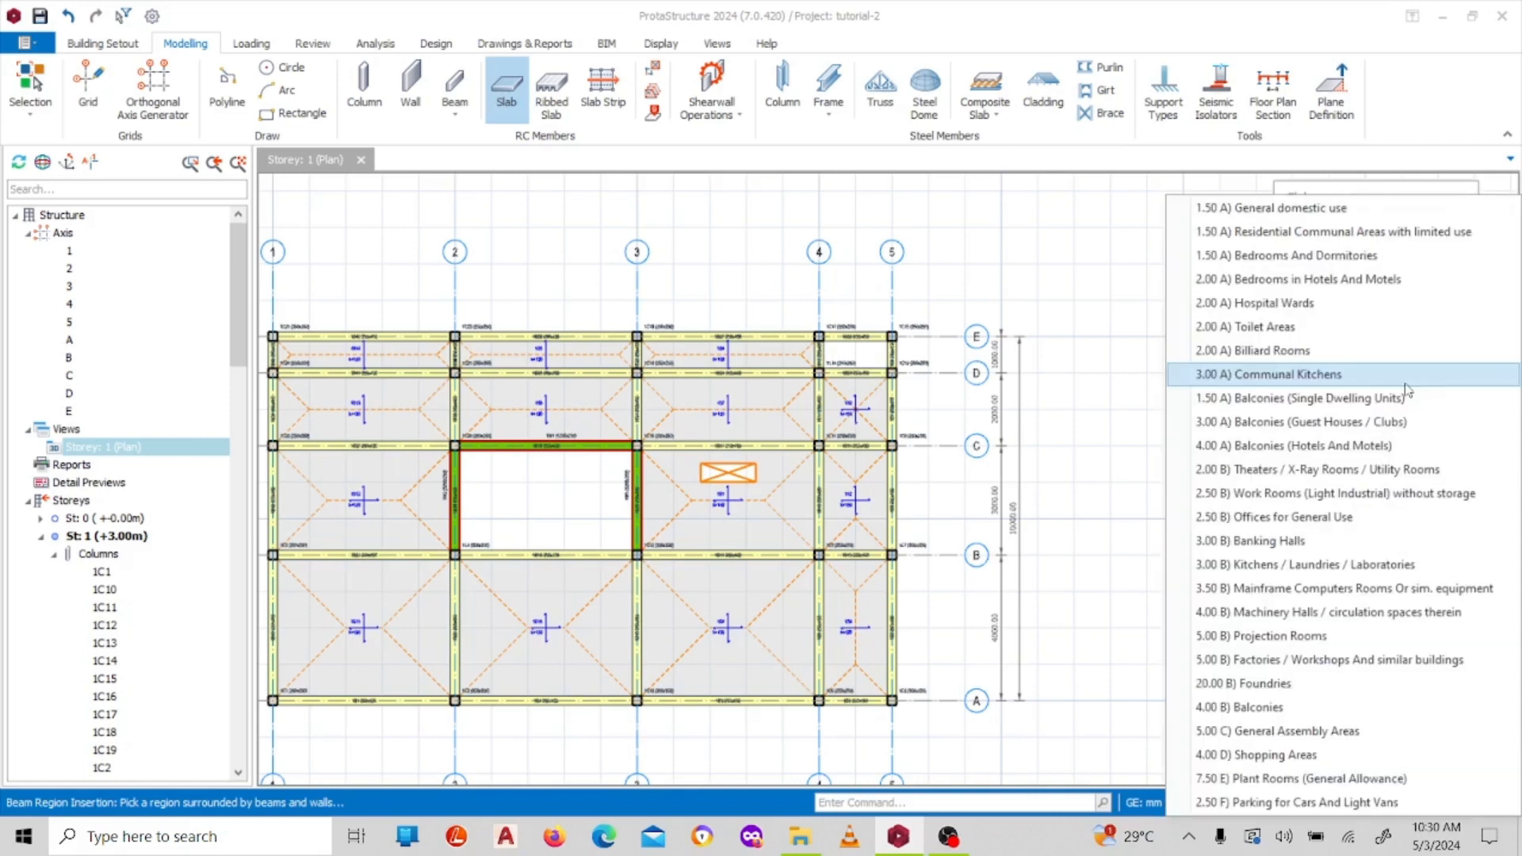
pyautogui.click(1243, 209)
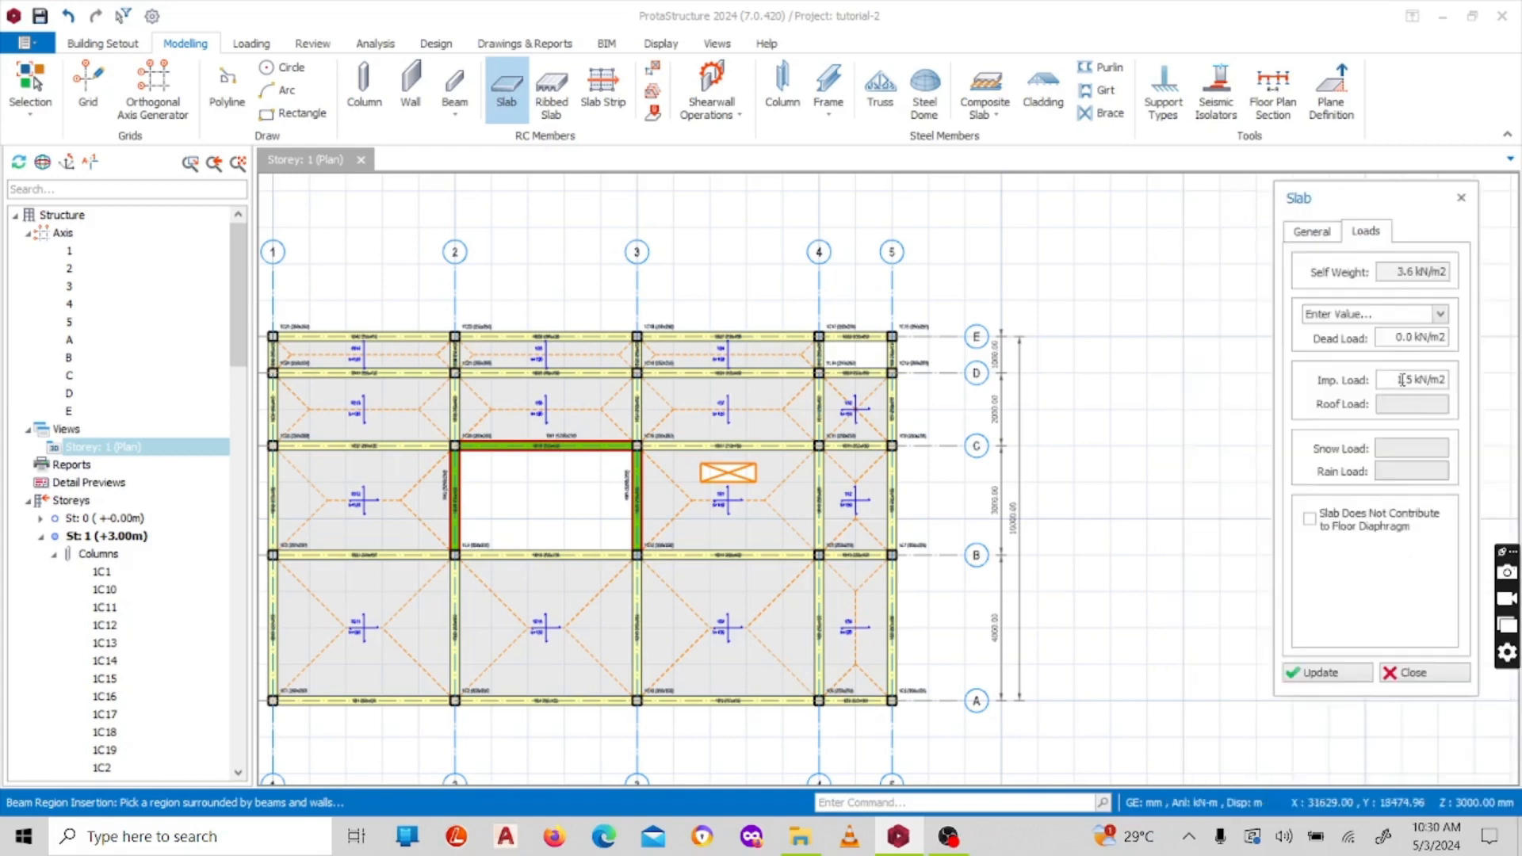
pyautogui.click(1441, 314)
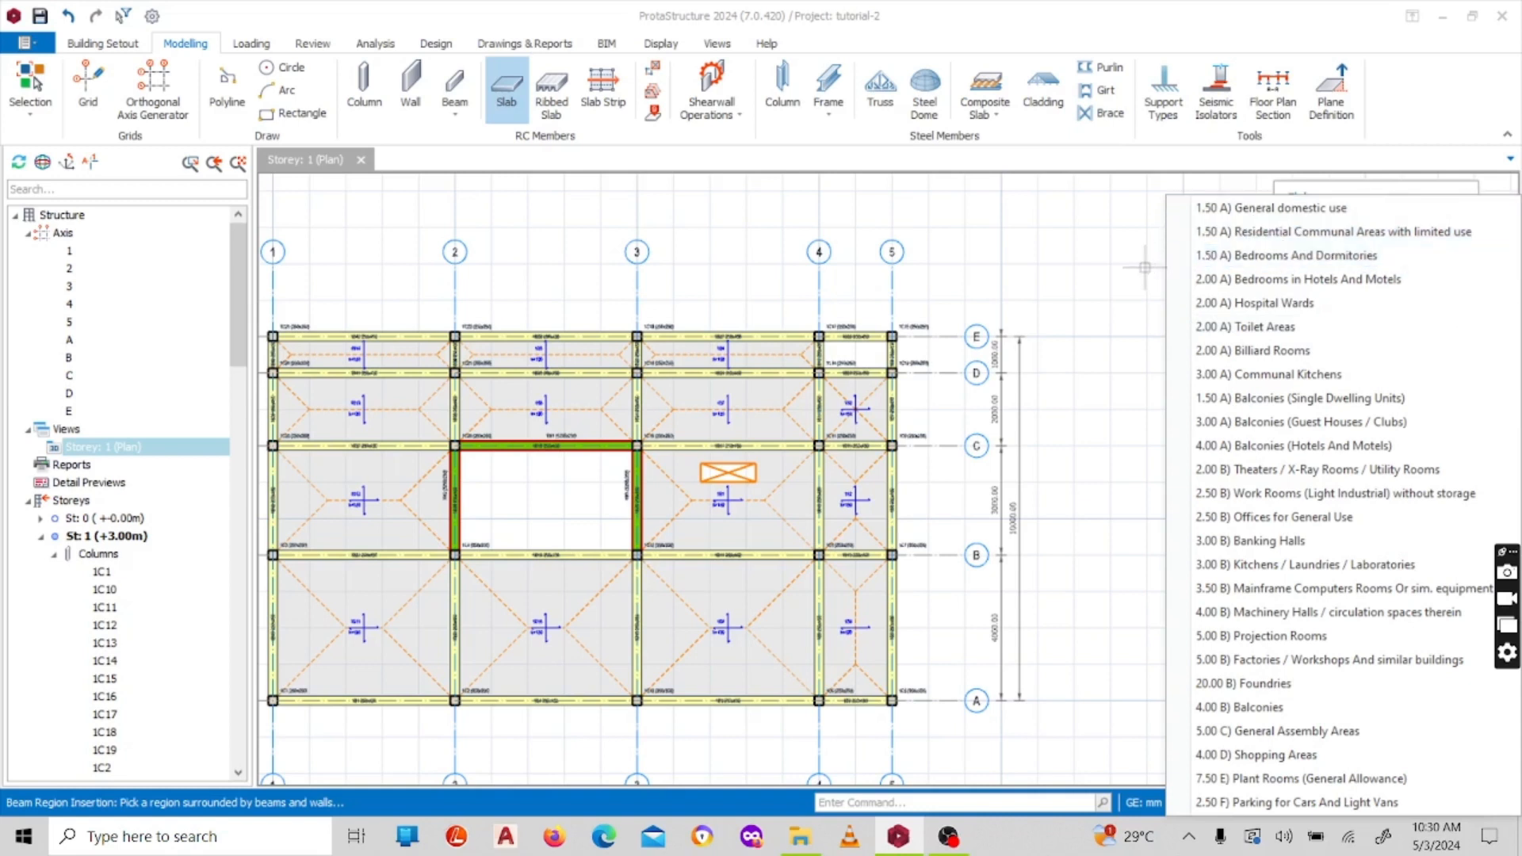
pyautogui.click(1376, 208)
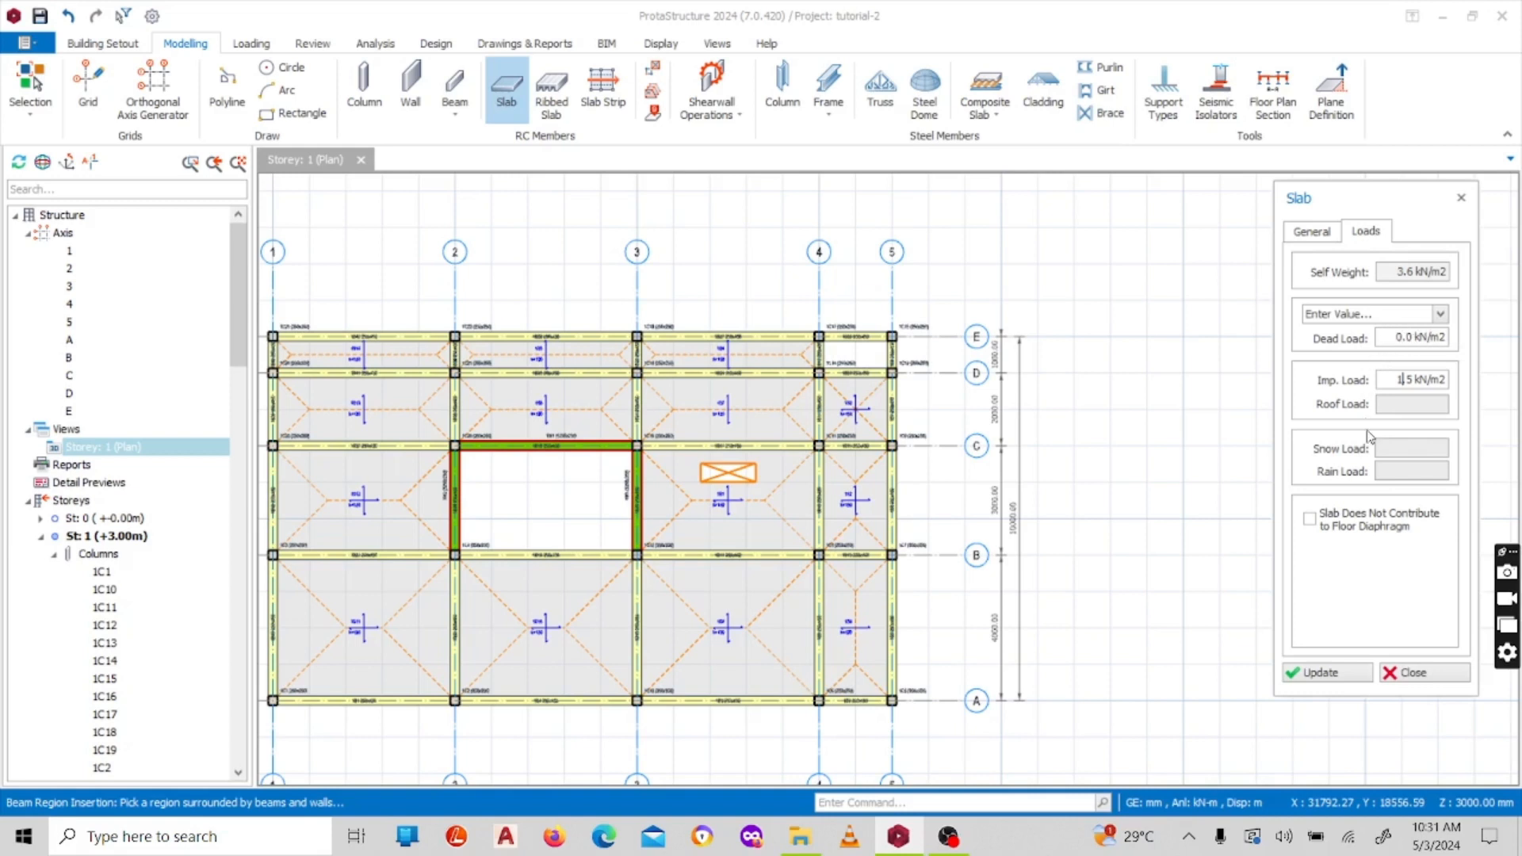
pyautogui.click(1409, 674)
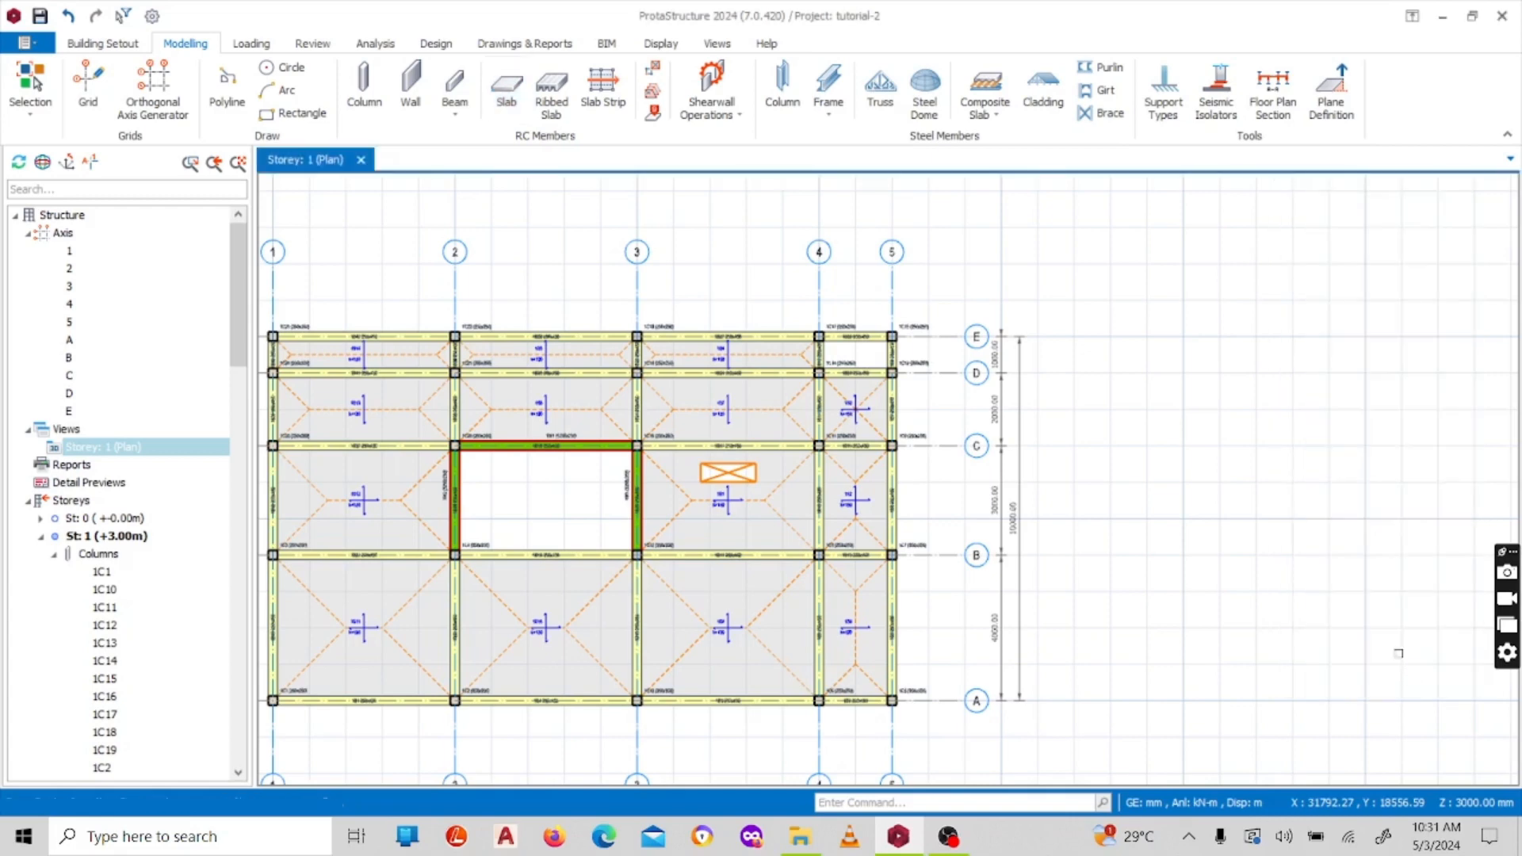
pyautogui.scroll(-5, 846, 408)
pyautogui.scroll(5, 846, 409)
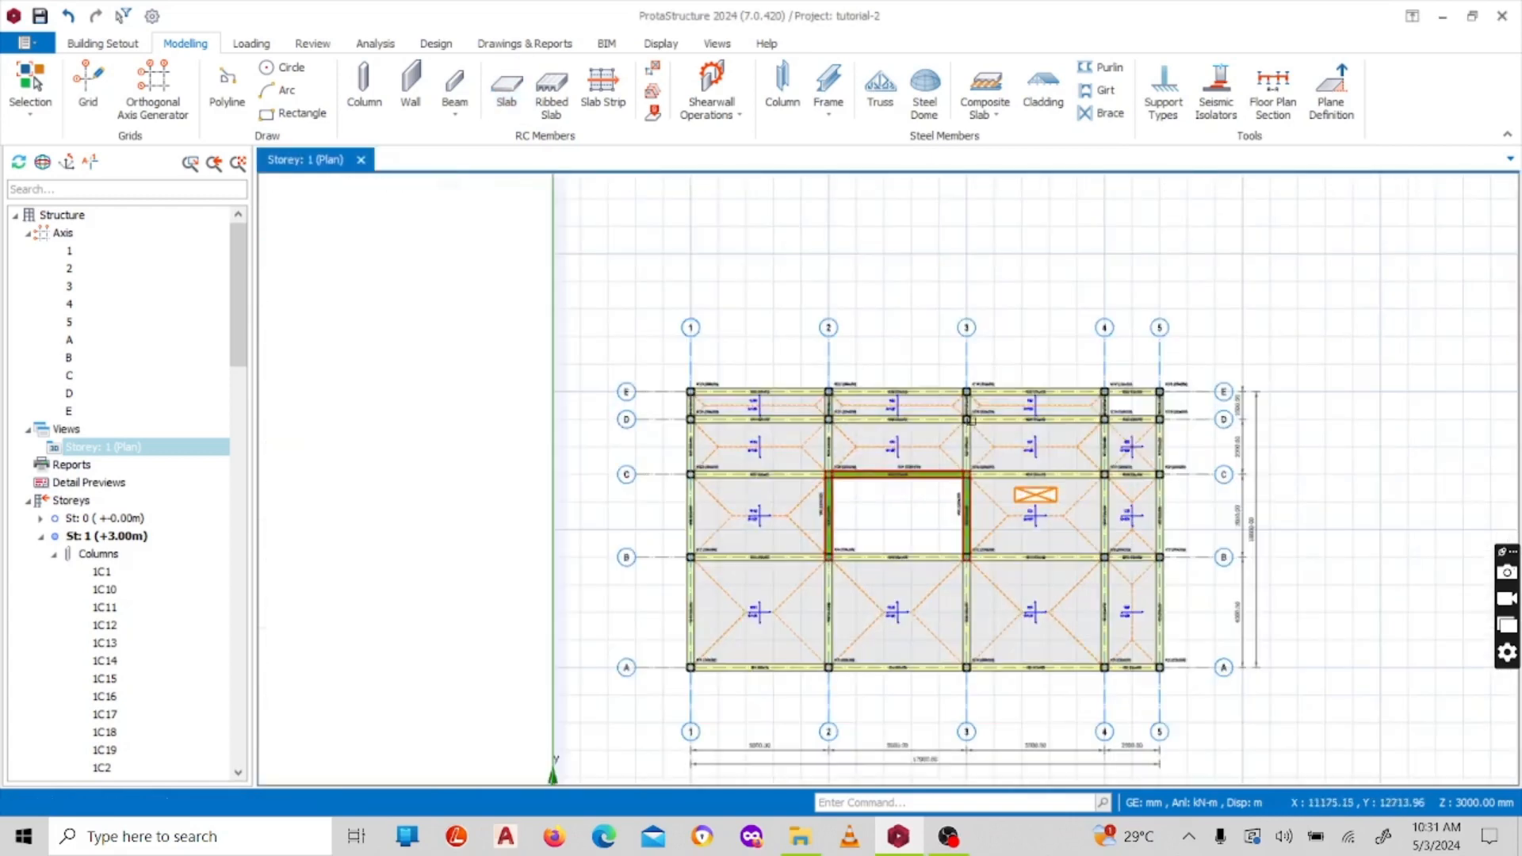
pyautogui.scroll(-5, 846, 380)
pyautogui.scroll(5, 875, 408)
pyautogui.scroll(-5, 876, 408)
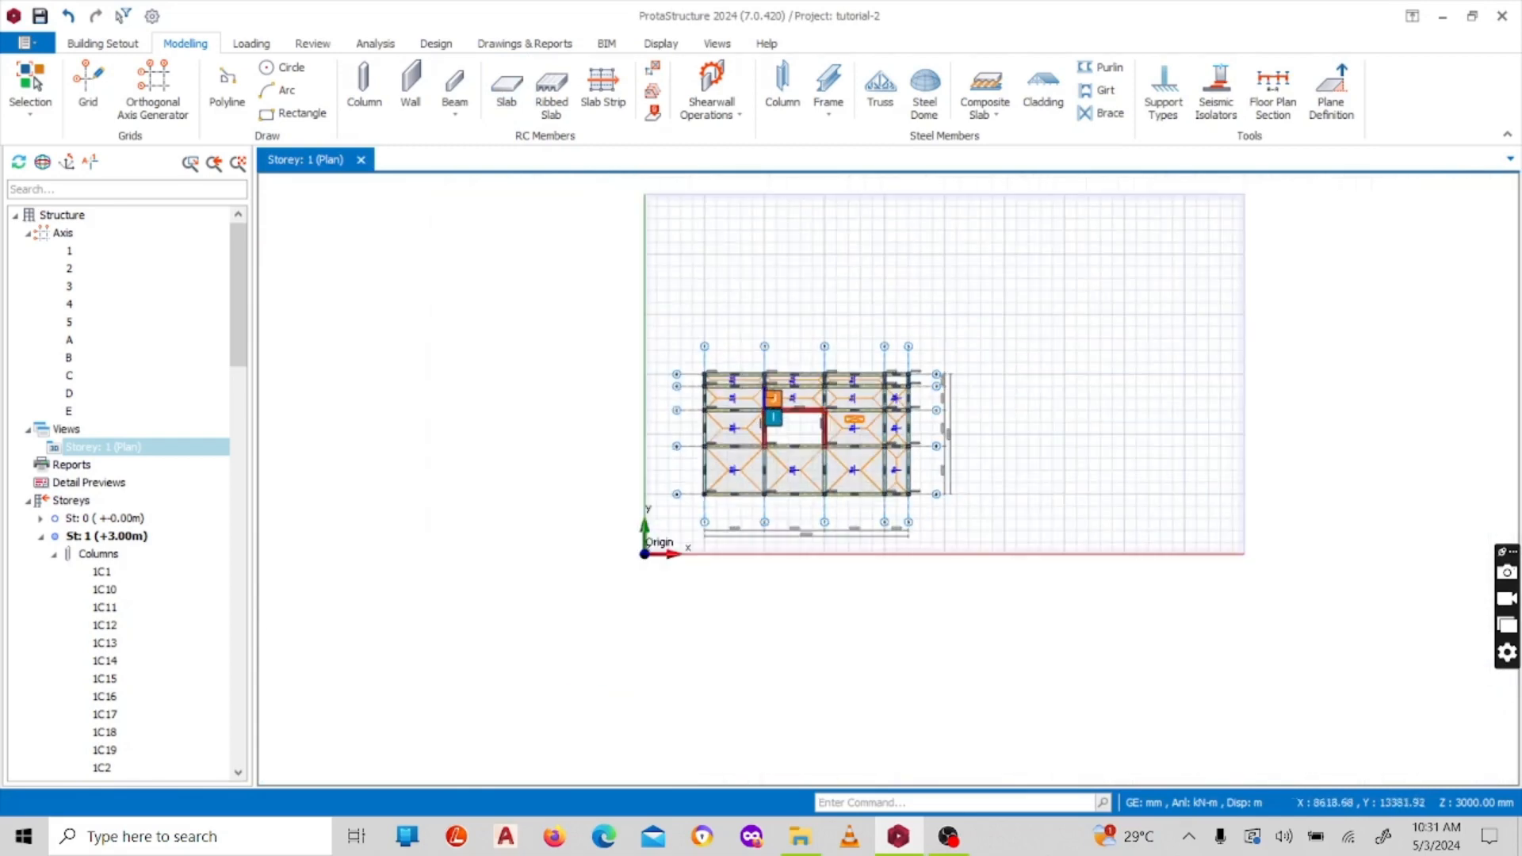
pyautogui.scroll(5, 840, 421)
pyautogui.scroll(-1, 804, 435)
pyautogui.scroll(-3, 731, 459)
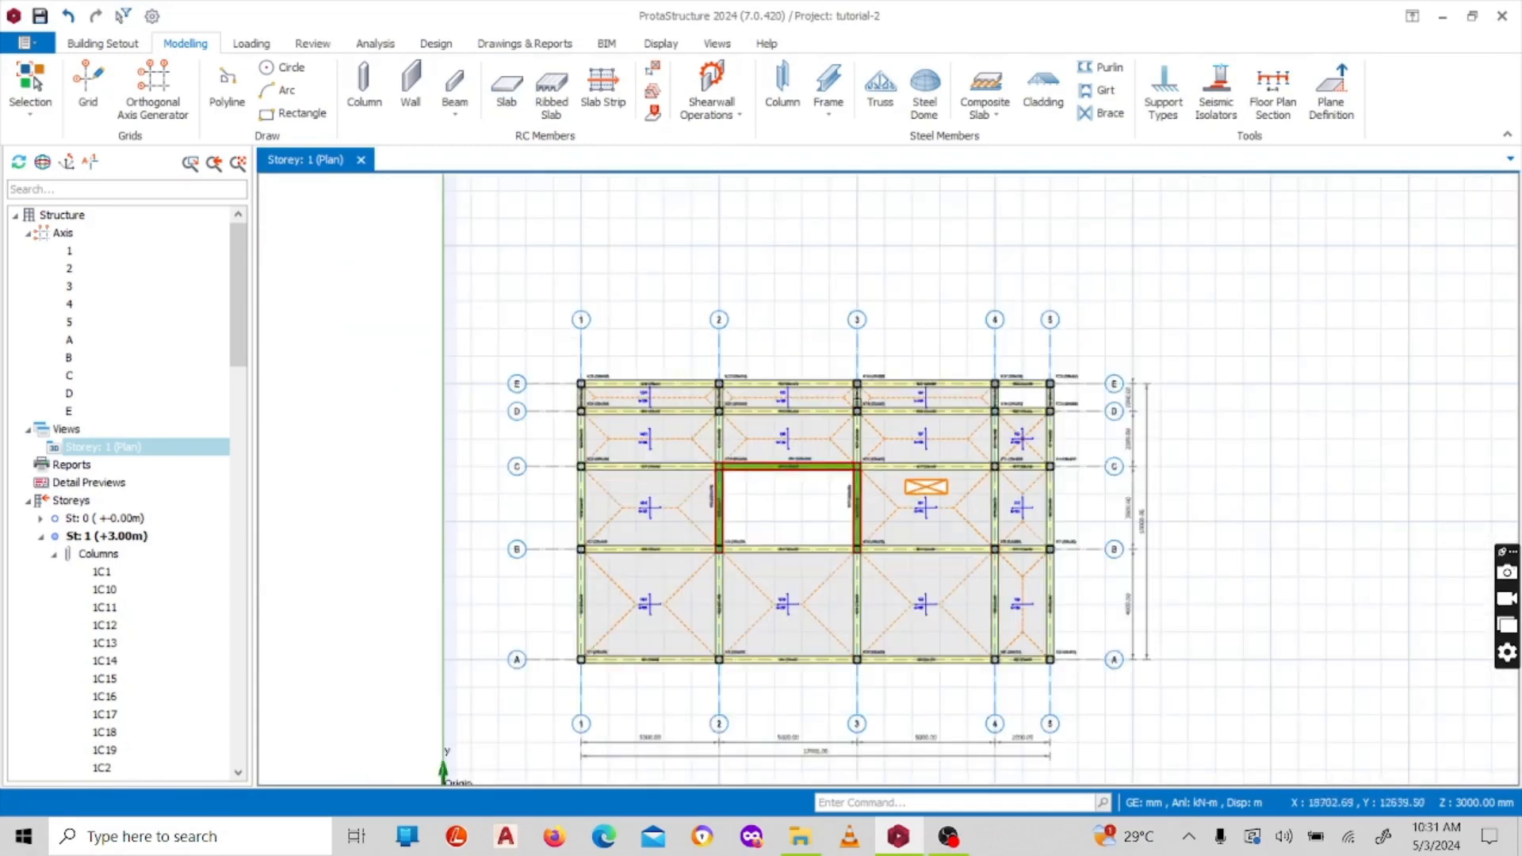
pyautogui.scroll(3, 764, 443)
pyautogui.scroll(-5, 804, 398)
pyautogui.scroll(5, 725, 412)
pyautogui.scroll(3, 726, 411)
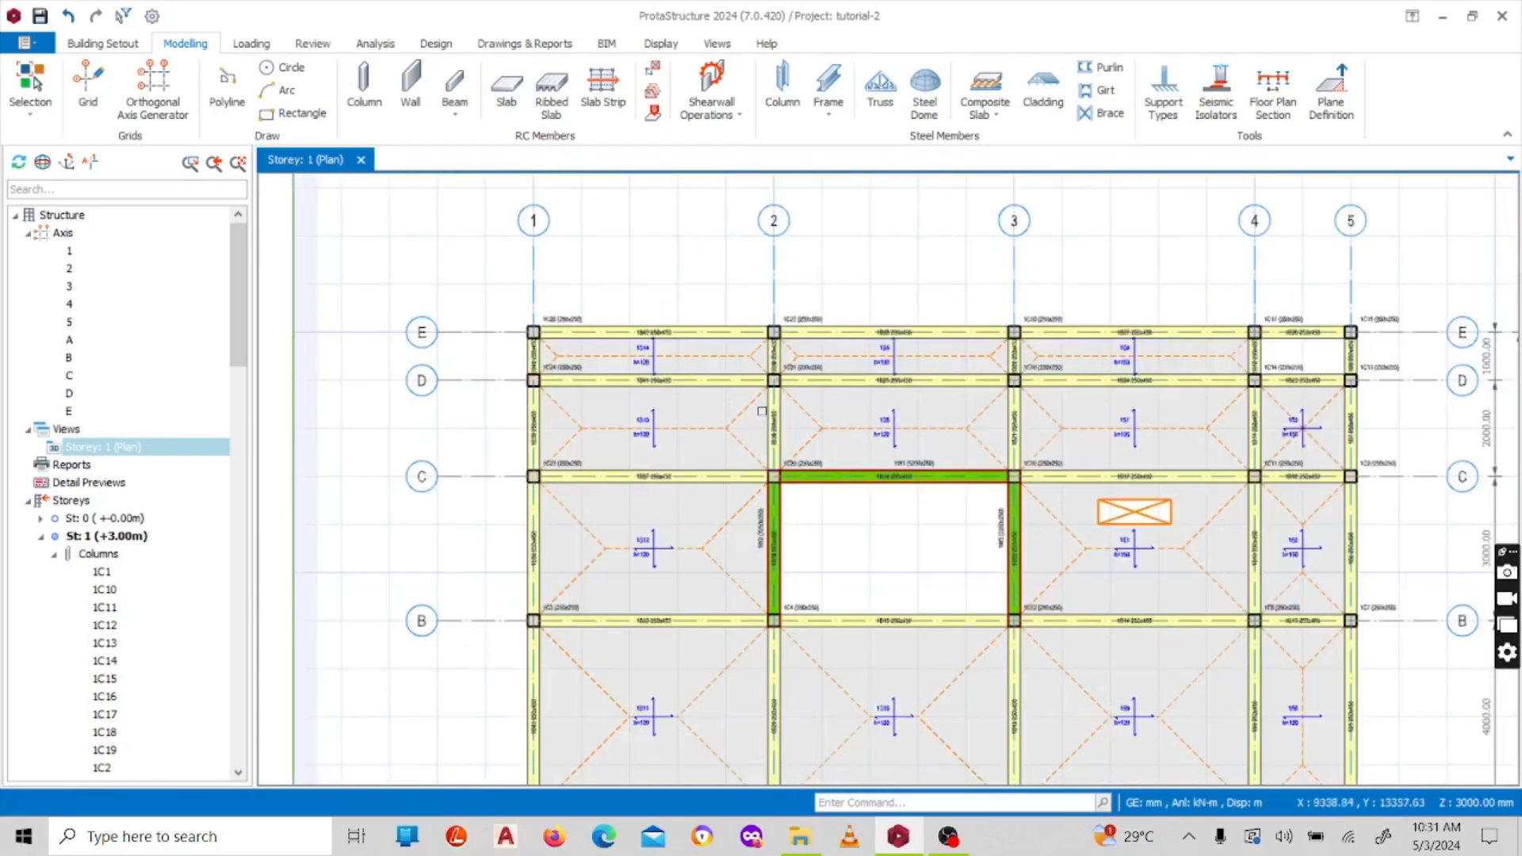
pyautogui.scroll(-5, 761, 420)
pyautogui.scroll(4, 769, 412)
pyautogui.scroll(-4, 796, 414)
pyautogui.scroll(4, 797, 414)
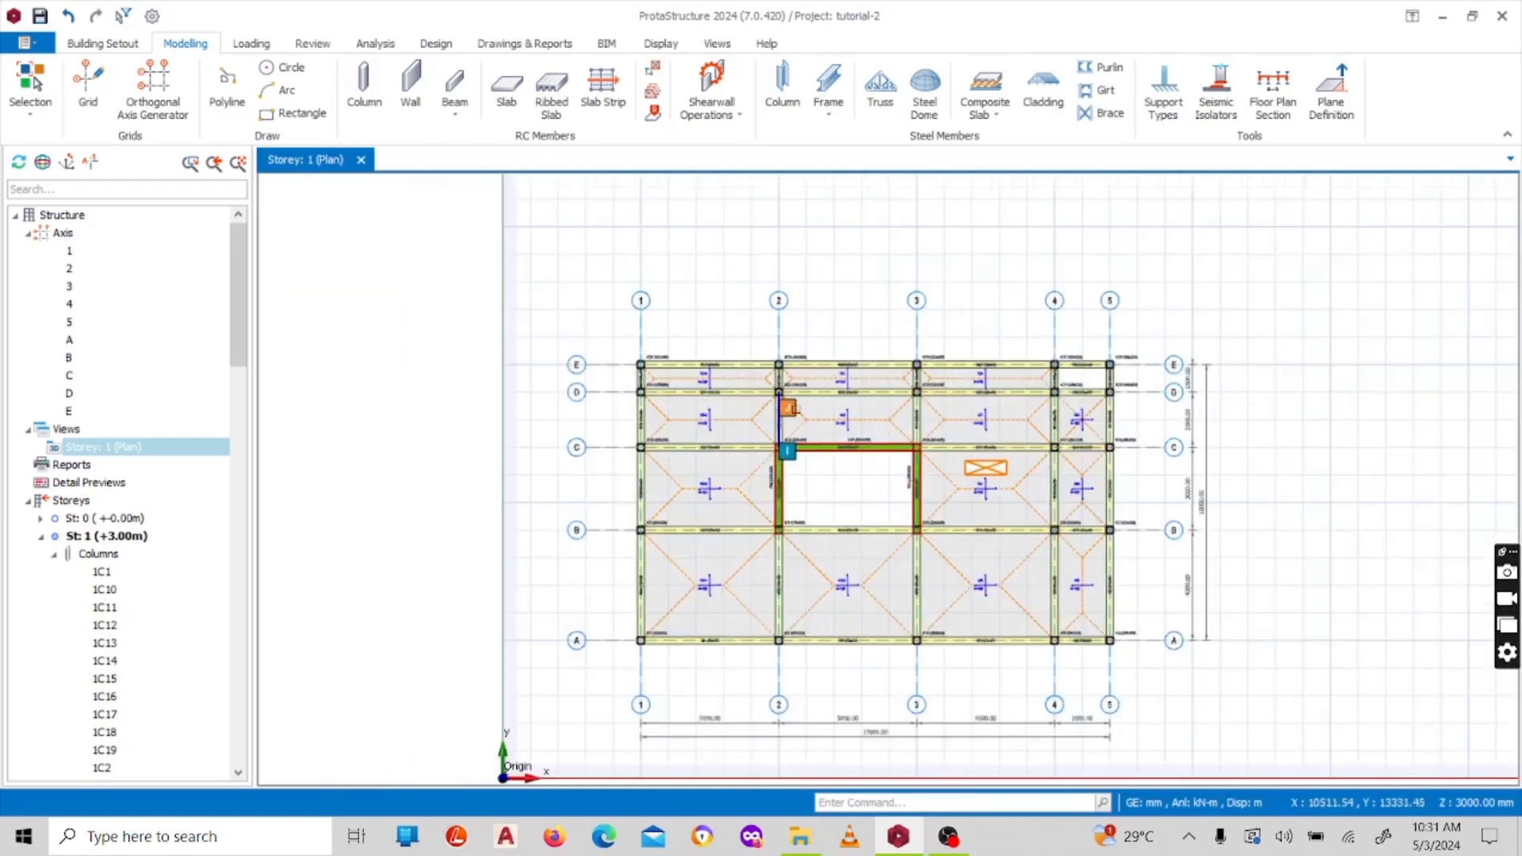